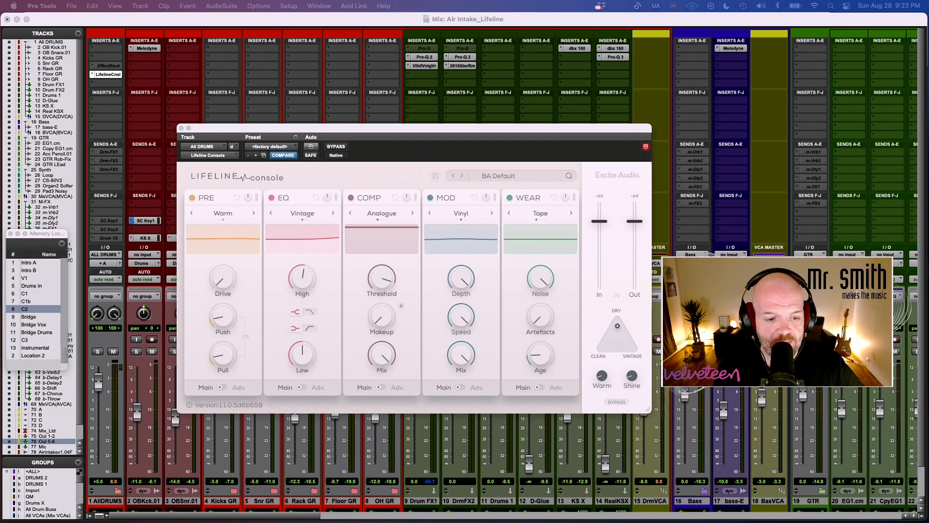
- Switch to Safari and look through Excite Audio's About, Contact and Lifeline plugin pages, returning to the Pro Tools mix
left_click(104, 509)
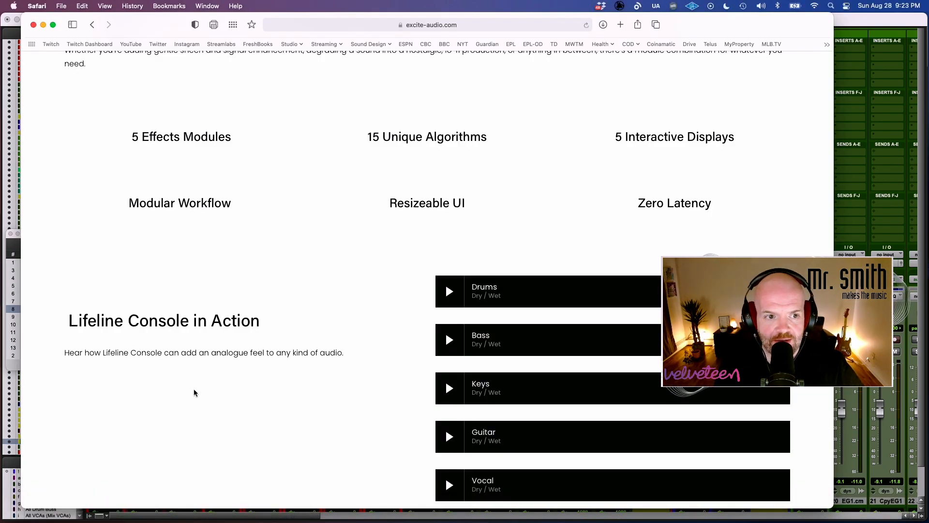
key("super+r")
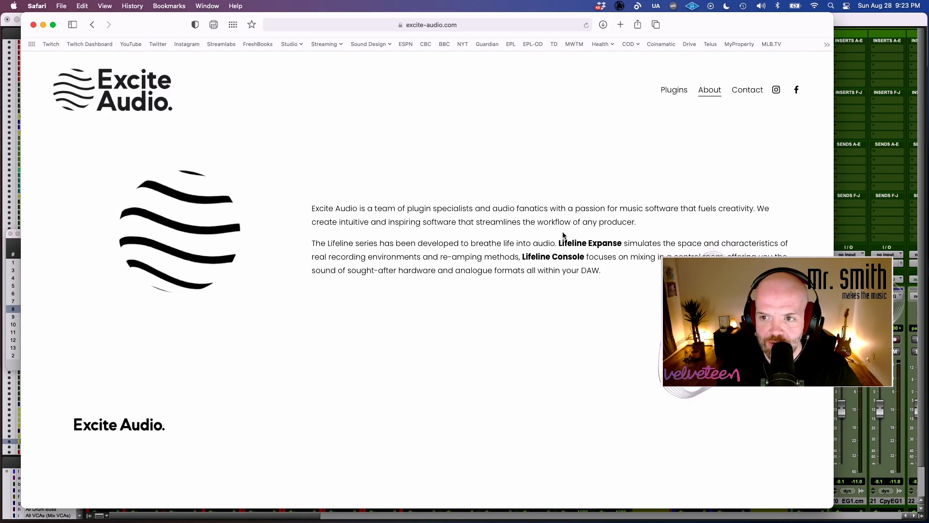
left_click(756, 95)
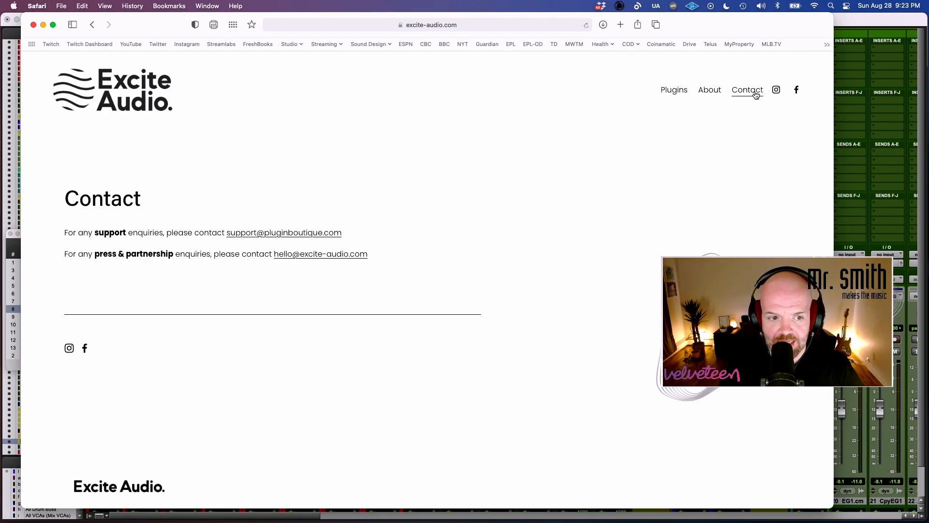
scroll(622, 153, "down", 3)
scroll(622, 153, "up", 3)
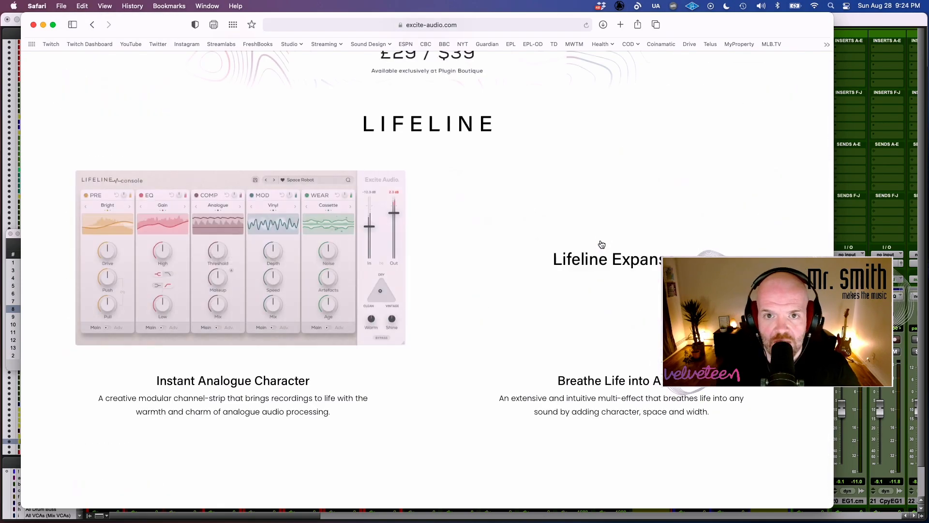
left_click(871, 18)
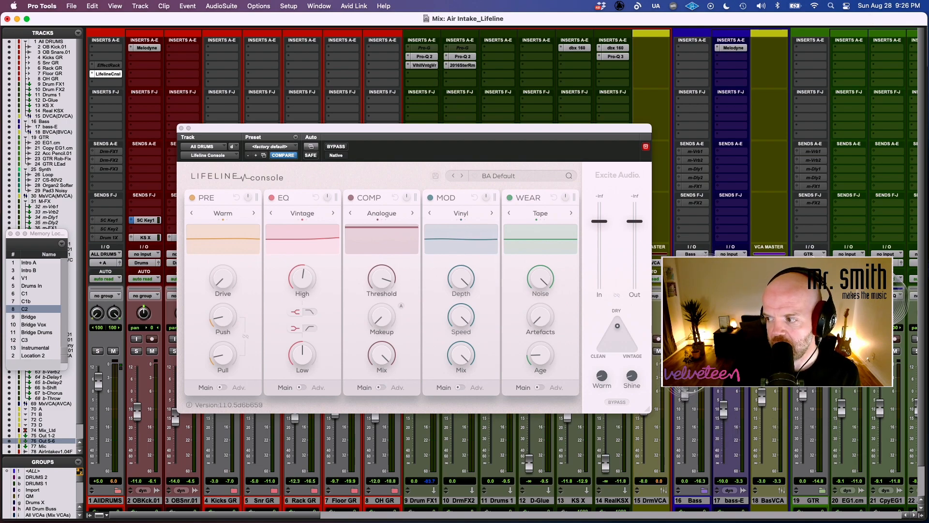
- Move the Lifeline Console plugin window over the mixer and enlarge its interface slightly
key("super+Tab")
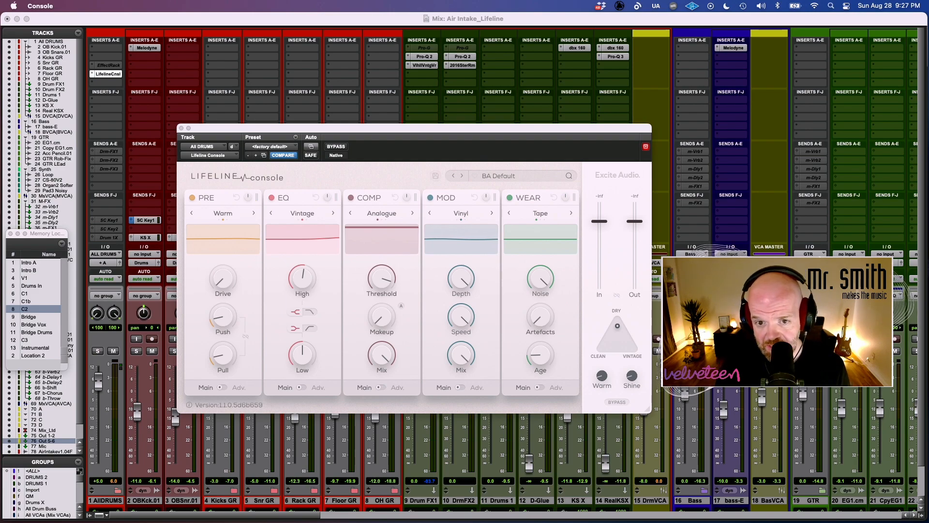
mouse_move(628, 226)
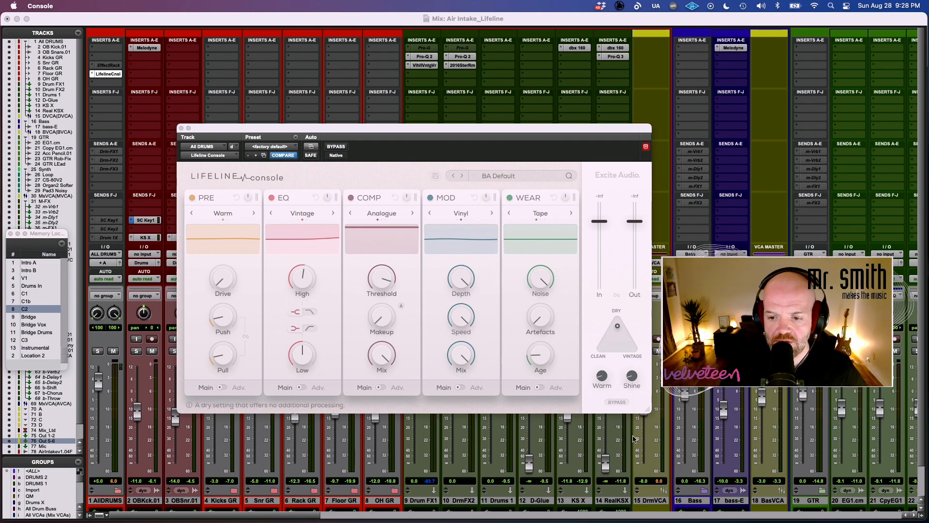
left_click_drag(415, 136, 376, 116)
left_click_drag(609, 390, 801, 491)
left_click_drag(650, 455, 553, 420)
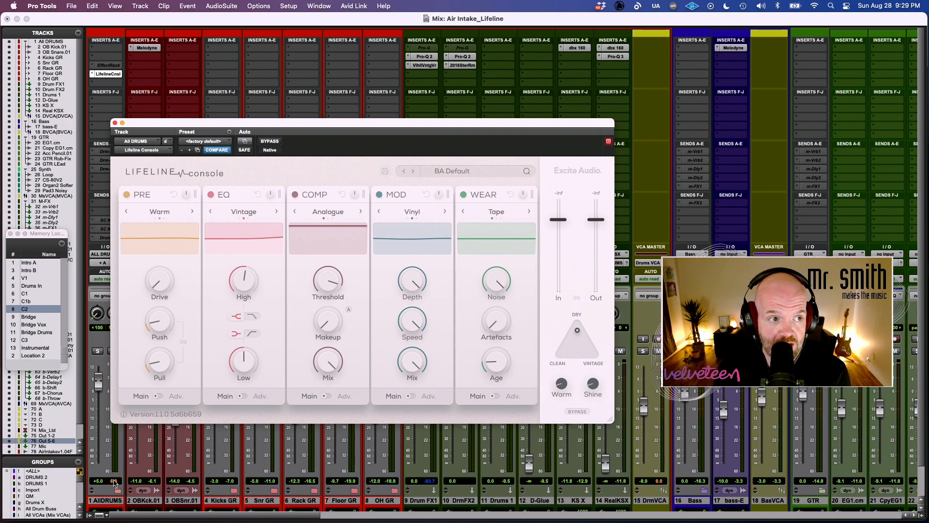
- Check the tracks' delay compensation values in the mixer and hide them again
key("super+alt+ctrl+d")
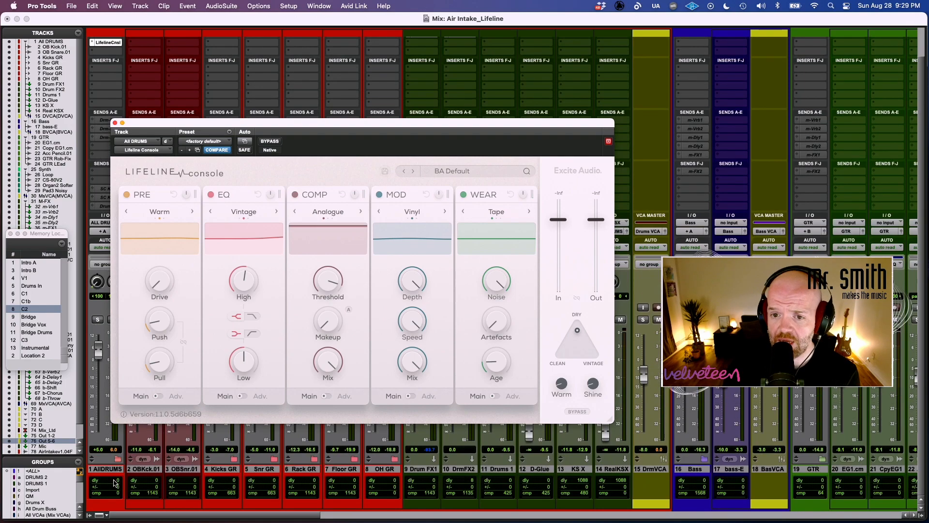
key("super+alt+ctrl+i")
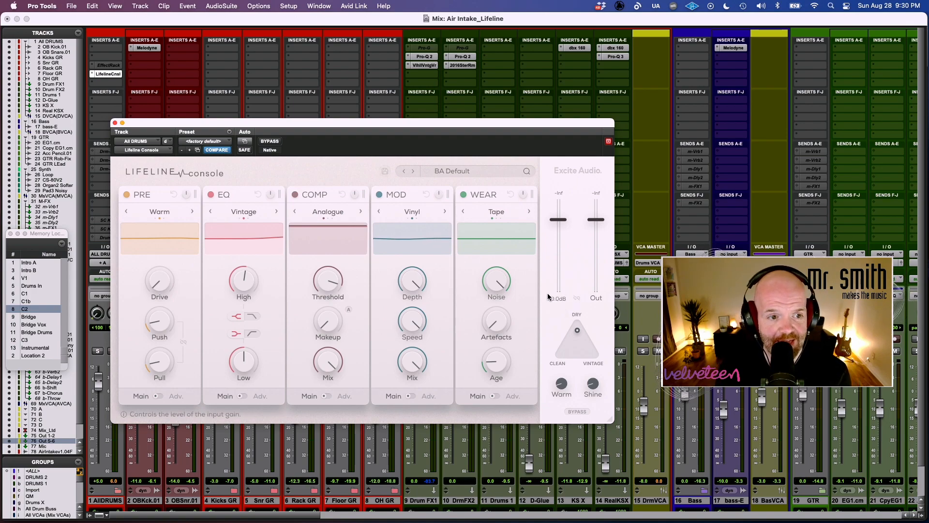
- Reposition the plugin window, try the input gain fader and return it to its default level
left_click_drag(341, 124, 394, 125)
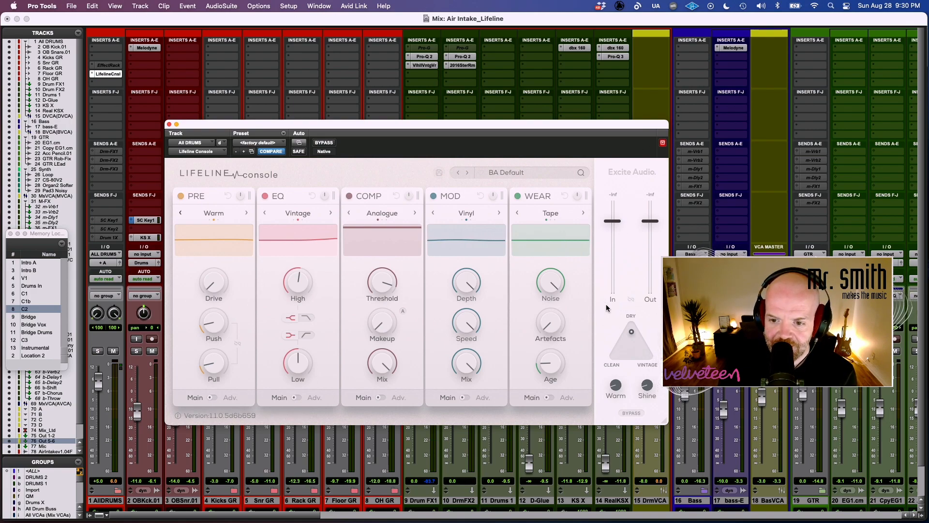
mouse_move(614, 221)
left_mouse_down()
mouse_move(614, 247)
mouse_move(615, 205)
mouse_move(614, 246)
mouse_move(615, 215)
mouse_move(611, 221)
left_mouse_up()
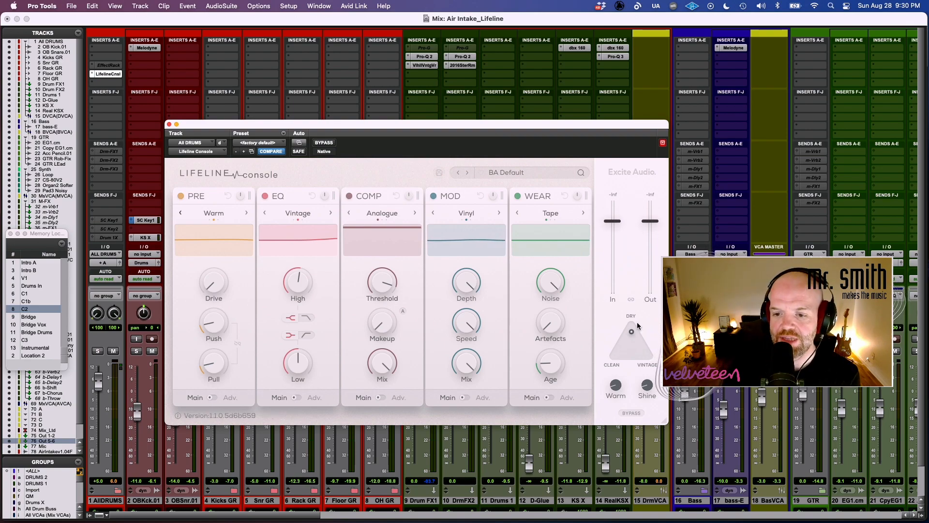
left_click_drag(614, 217, 614, 217)
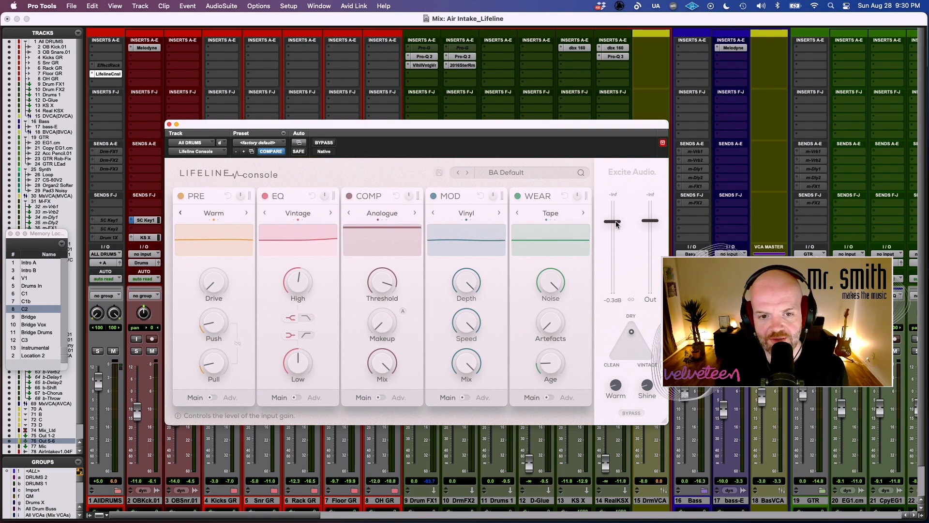
double_click(615, 221)
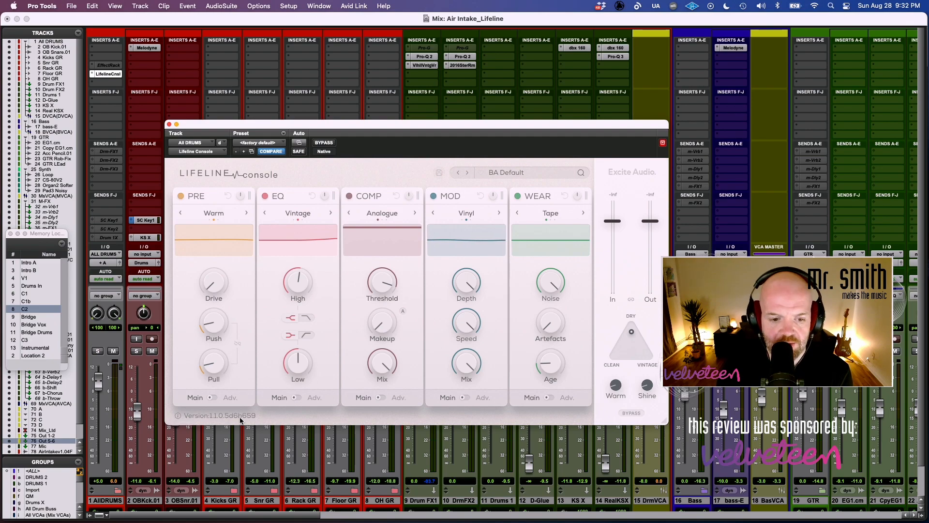
- Inspect the PRE and EQ modules by switching each between its Main and Advanced pages
mouse_move(217, 331)
mouse_move(227, 287)
mouse_move(211, 213)
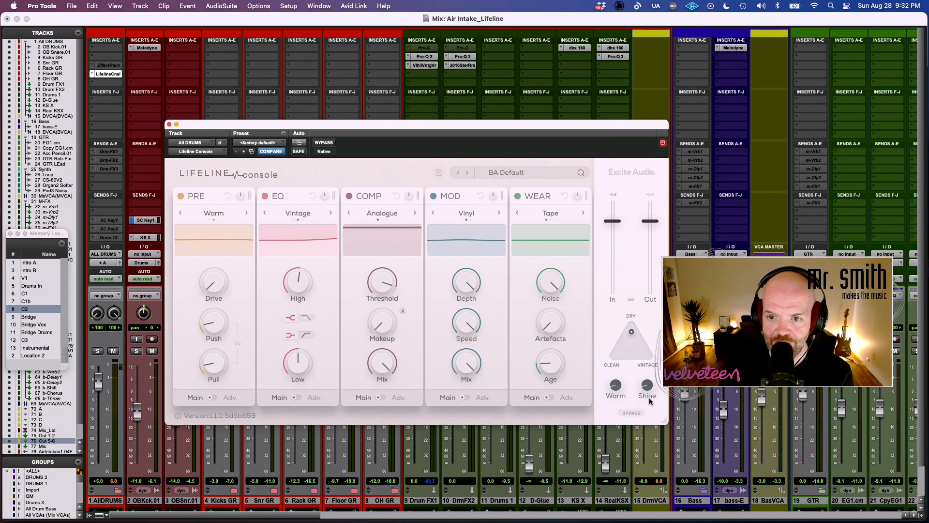
mouse_move(467, 281)
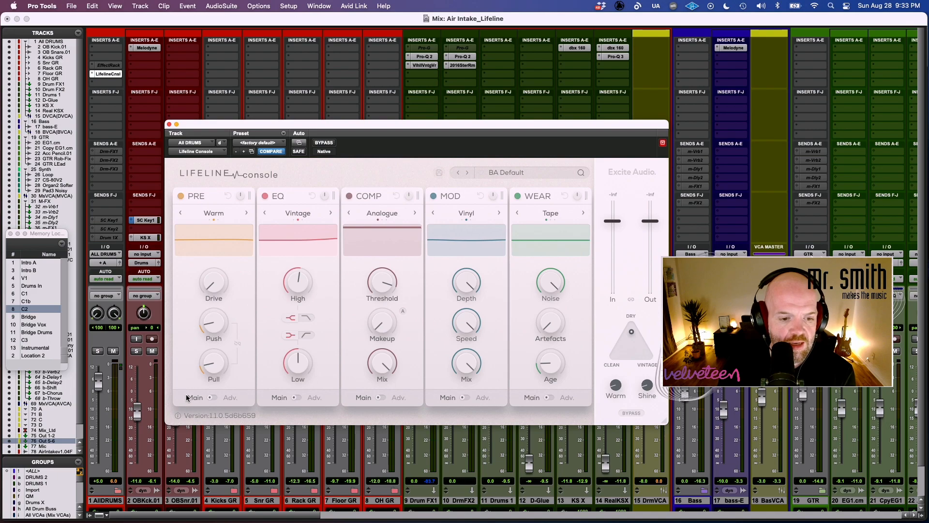
left_click(212, 398)
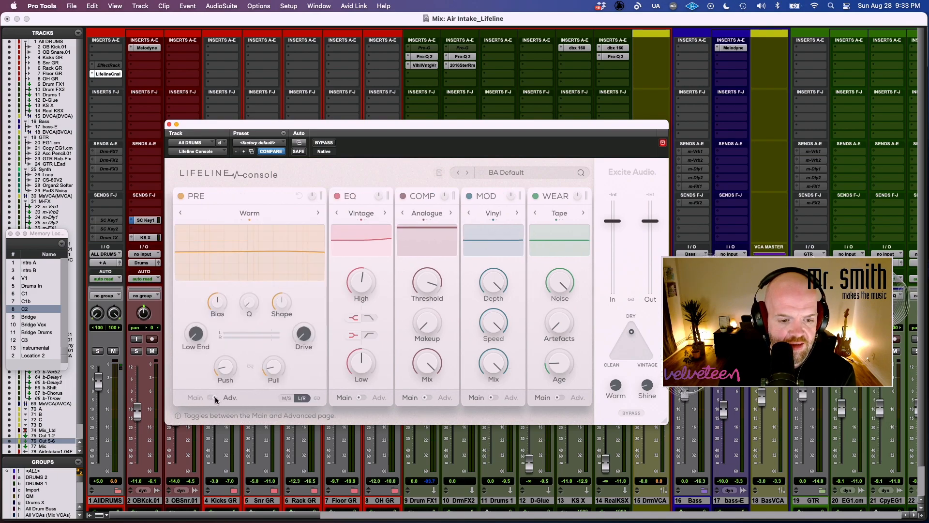
left_click(214, 398)
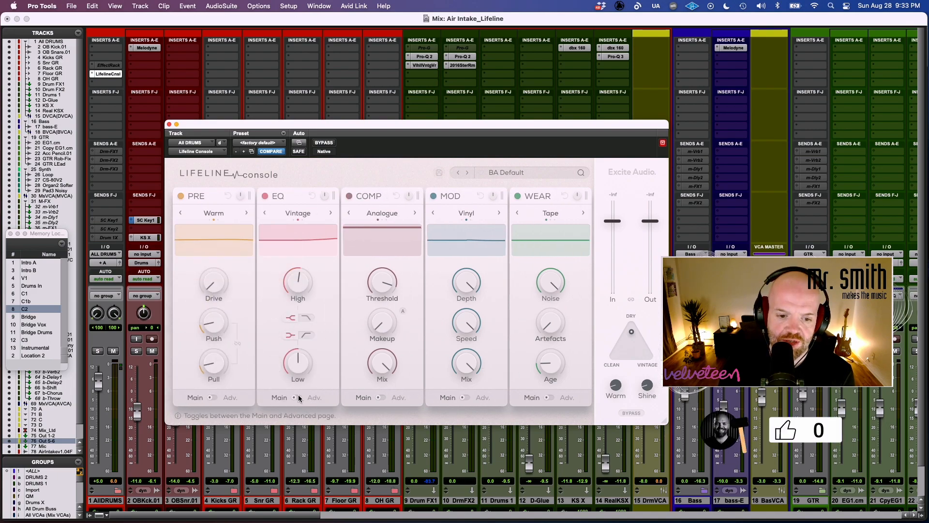
left_click(279, 399)
left_click(280, 398)
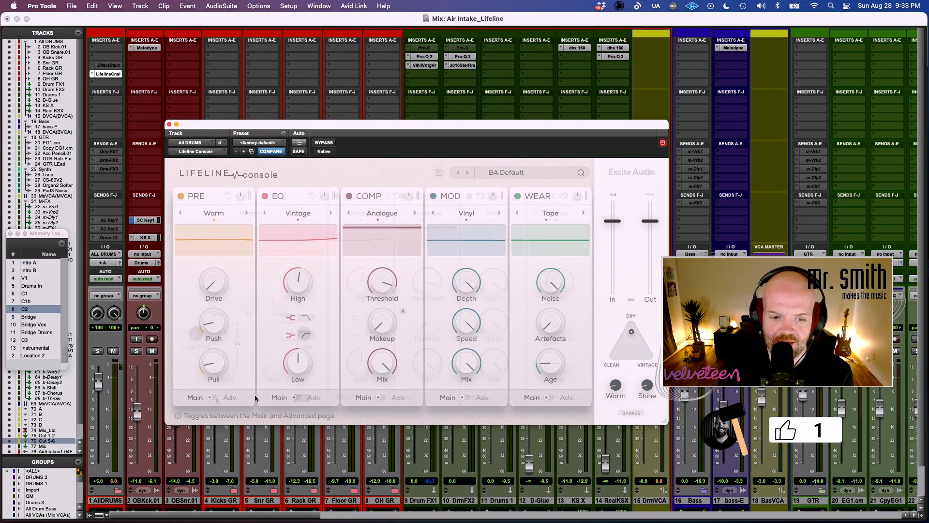
- Try M/S processing with unlinked channels on the PRE module's Advanced page and restore linked L/R mode
left_click(206, 398)
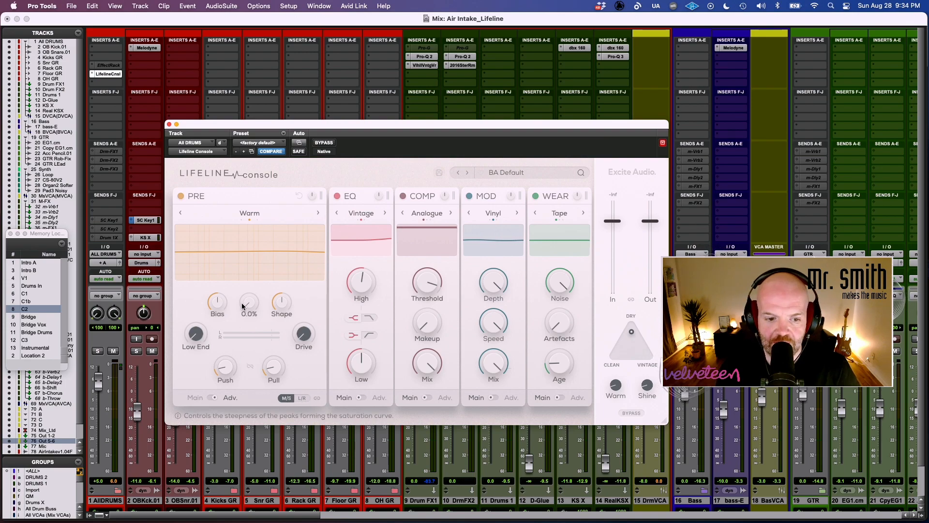
left_click(287, 398)
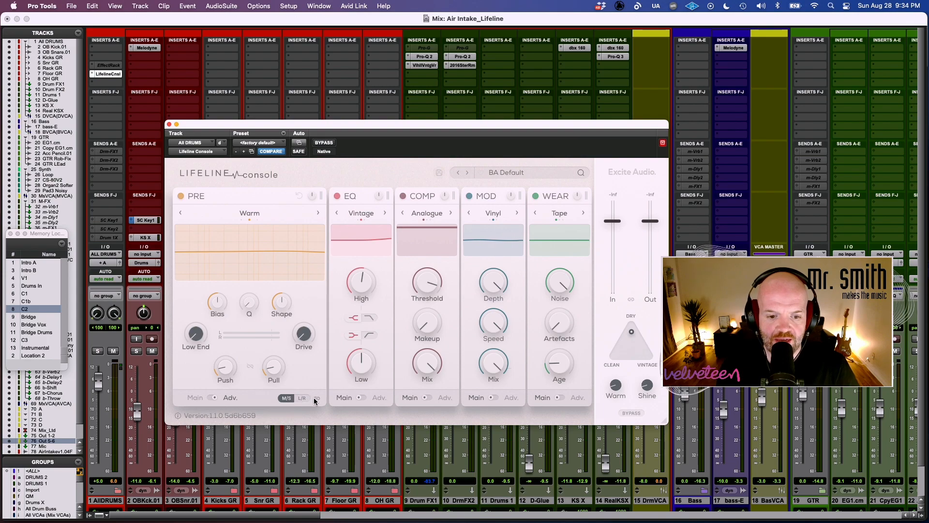
left_click(316, 400)
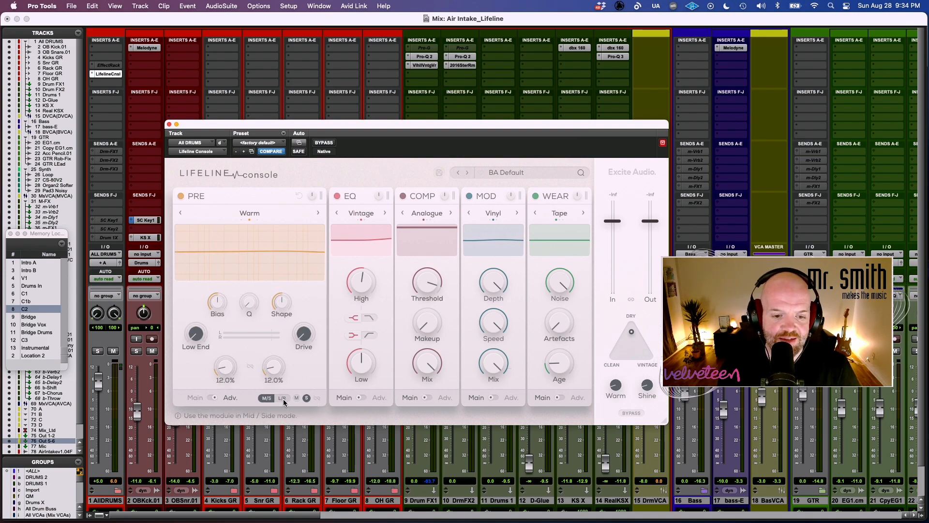
left_click(283, 399)
left_click(316, 399)
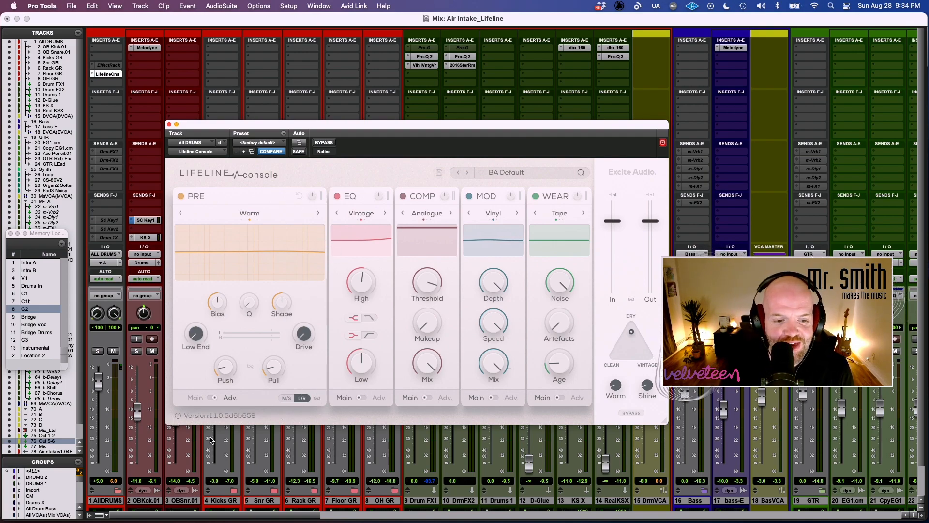
- Reset the PRE module to its default Bright settings, check its output controls and return it to the Main page
left_click(304, 196)
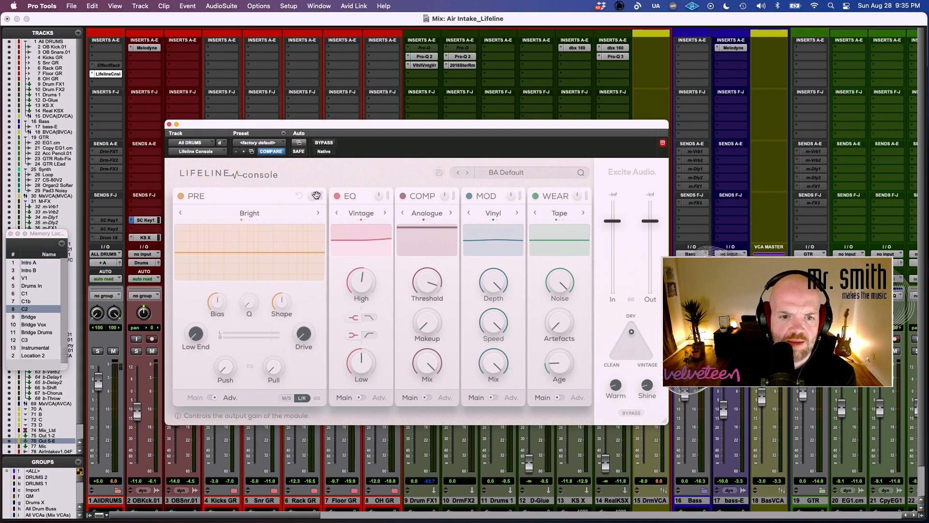
left_click_drag(323, 195, 303, 196)
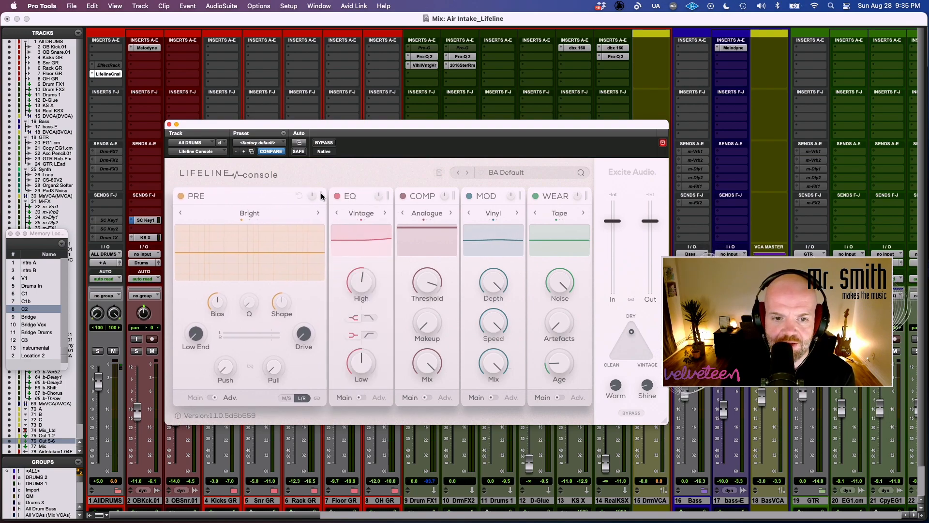
left_click_drag(322, 199, 393, 201)
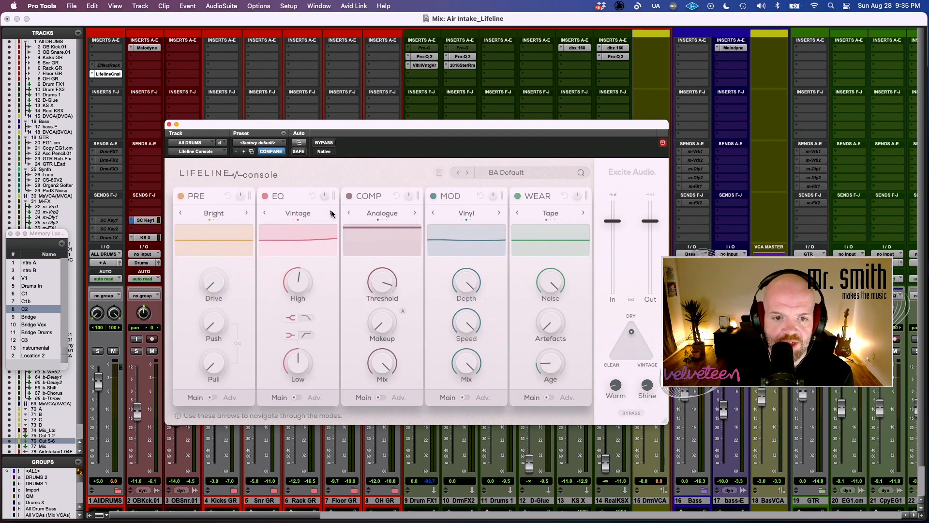
- Try the EQ module's Gain and Dirty modes and return it to Vintage
left_click(331, 213)
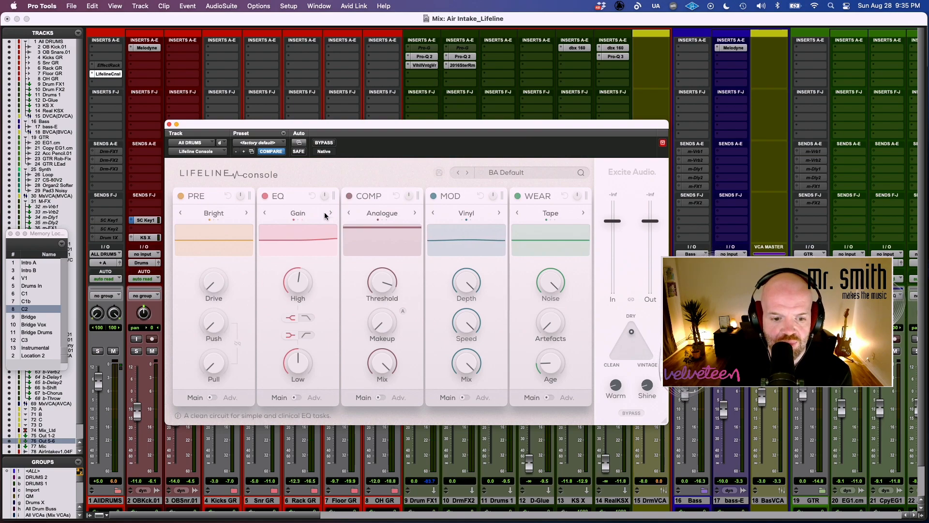
left_click(331, 213)
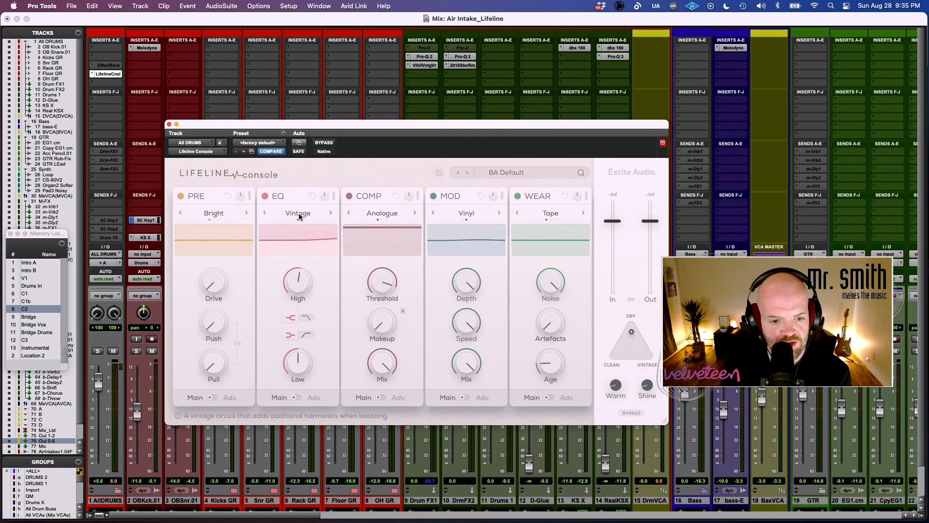
left_click(330, 213)
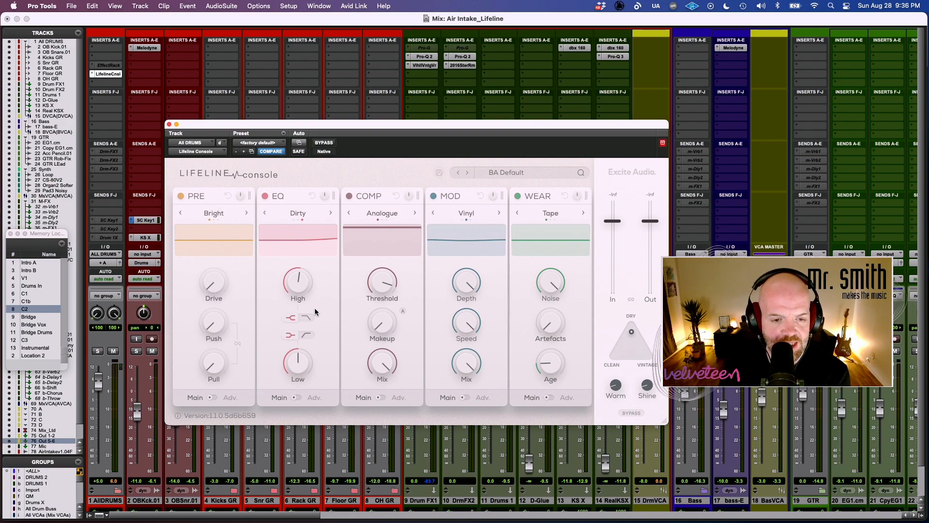
mouse_move(303, 277)
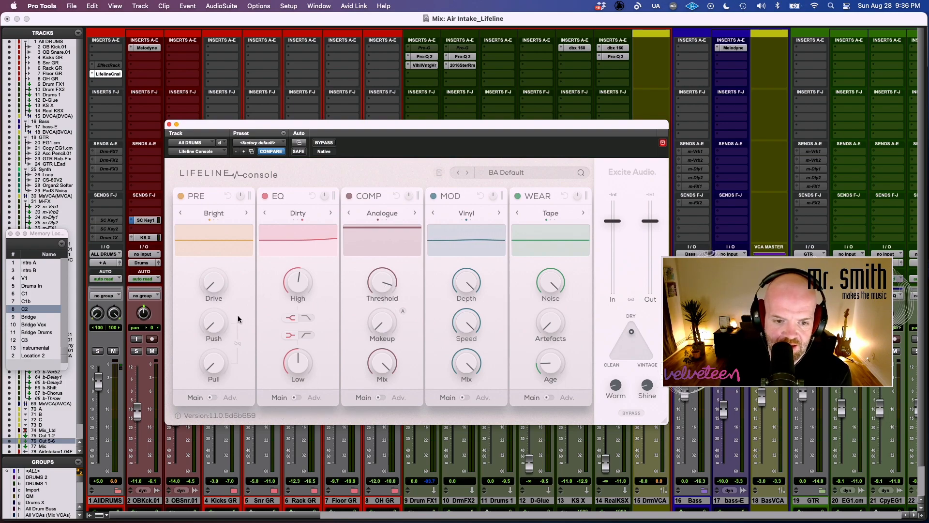
left_click(265, 213)
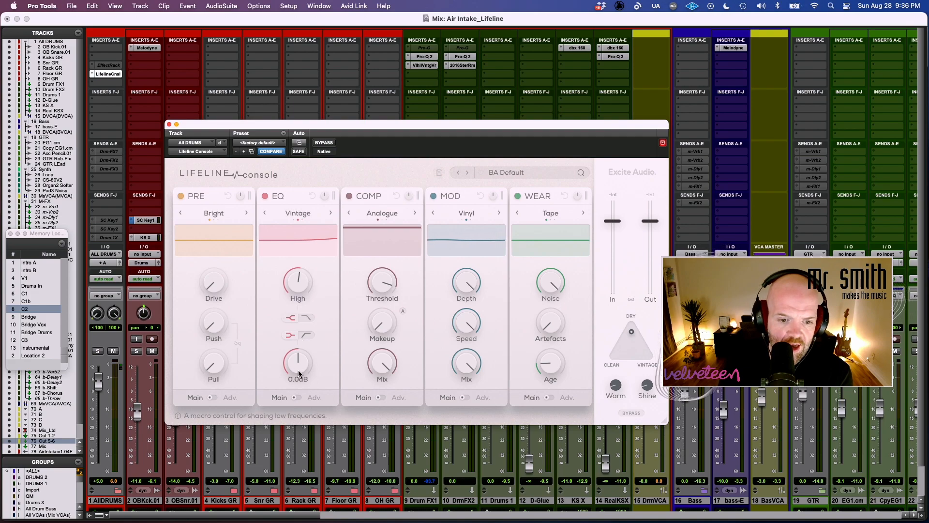
- Try cut-off filters instead of shelves on the EQ module's High and Low controls and restore the shelves
left_click(304, 319)
left_click(302, 336)
left_click(288, 333)
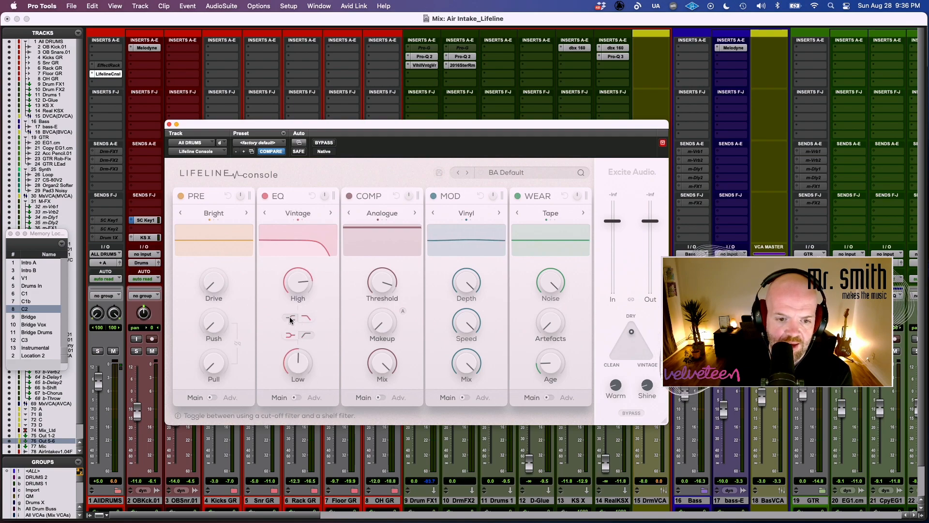
- Try the low-mid bell and M/S mode on the EQ's Advanced page, restoring L/R and a flat curve before returning to Main
left_click(315, 397)
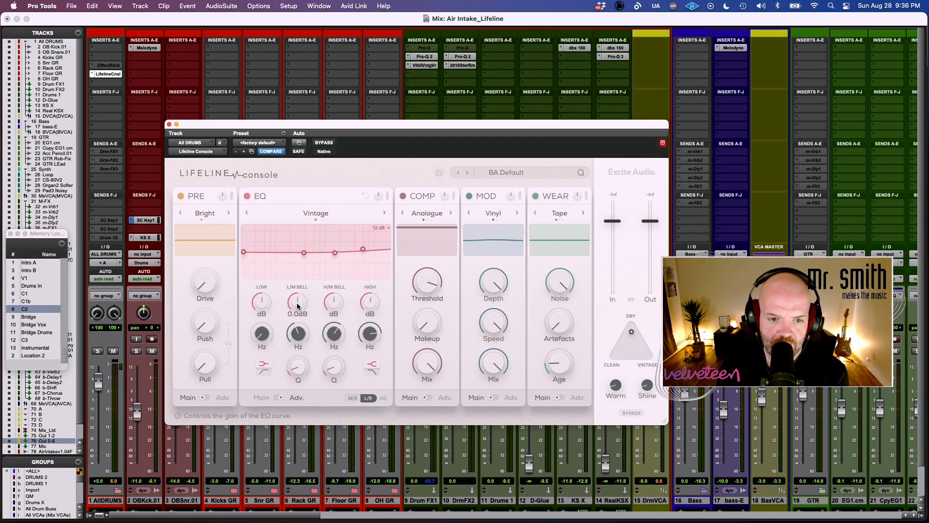
left_click_drag(303, 251, 334, 259)
left_click_drag(302, 296, 299, 386)
left_click(352, 398)
left_click(367, 398)
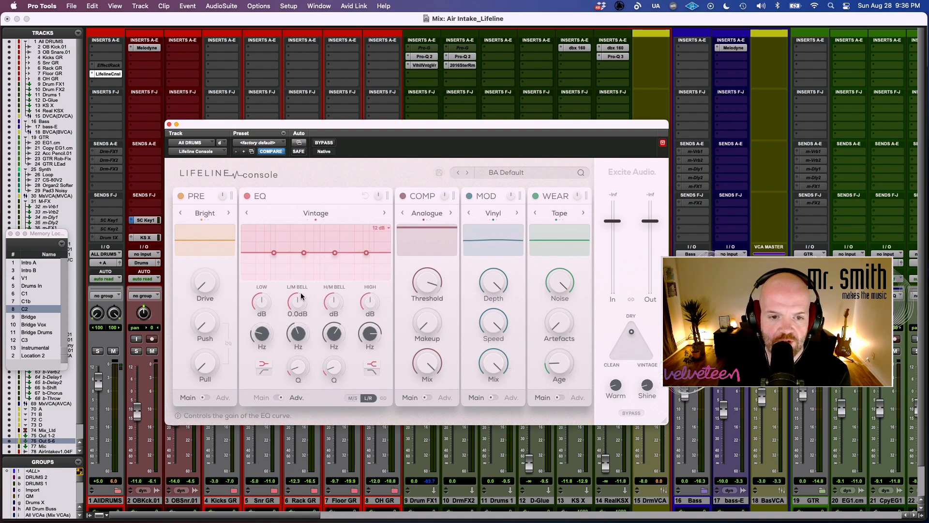
left_click(279, 397)
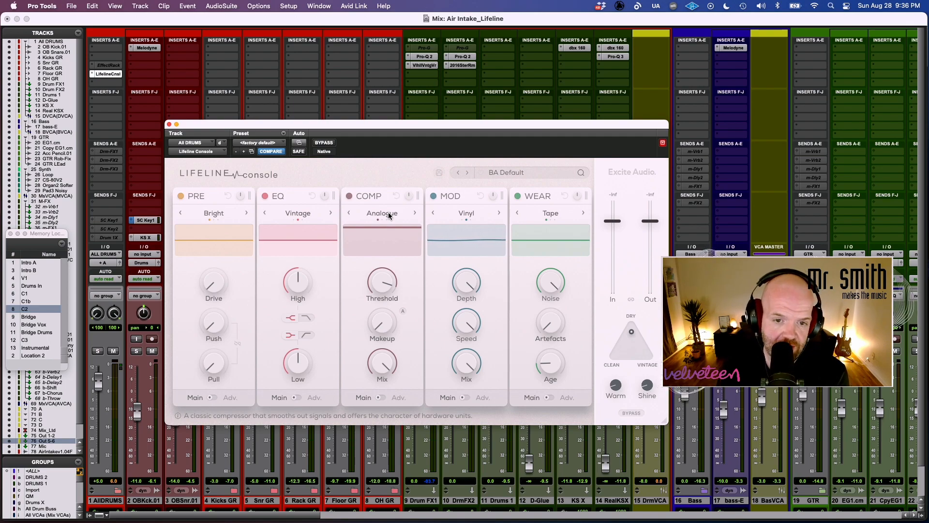
- Try the COMP module's Transparent and Variable modes and set it to Transparent
left_click(414, 213)
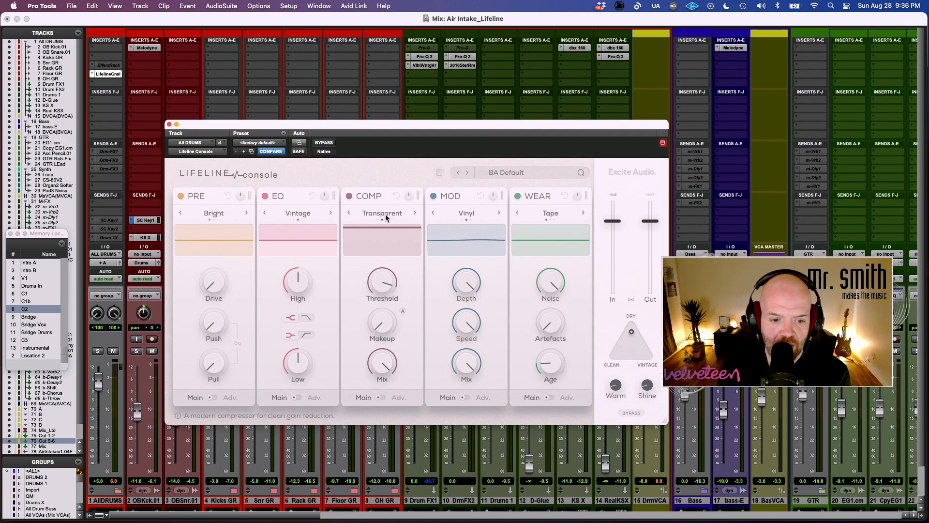
left_click(417, 212)
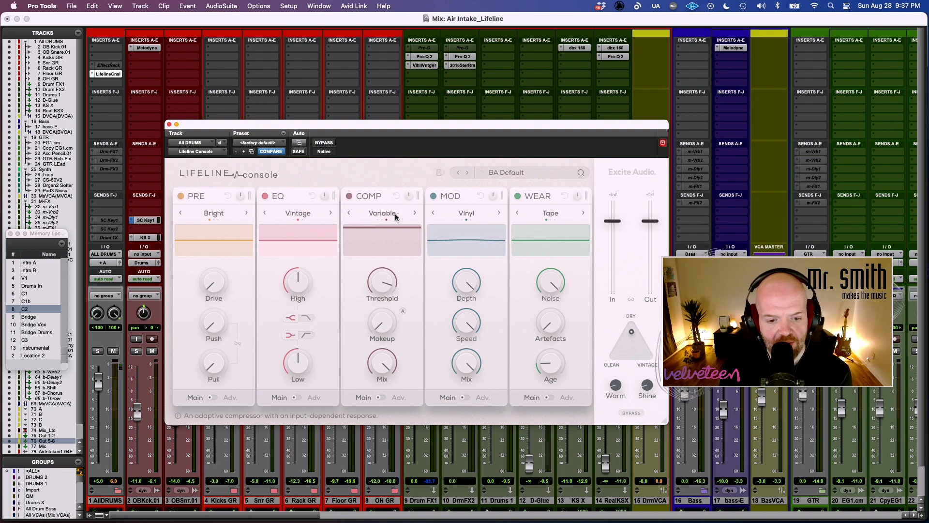
left_click(349, 213)
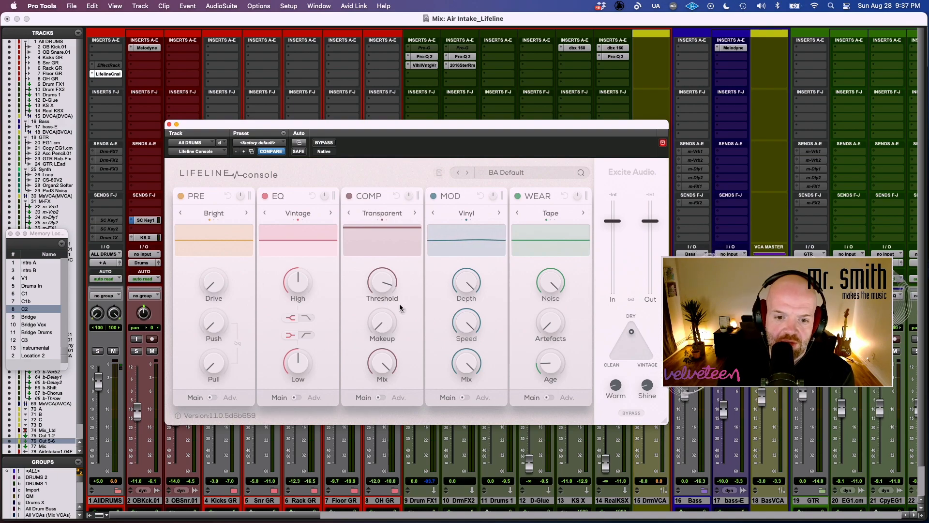
mouse_move(404, 311)
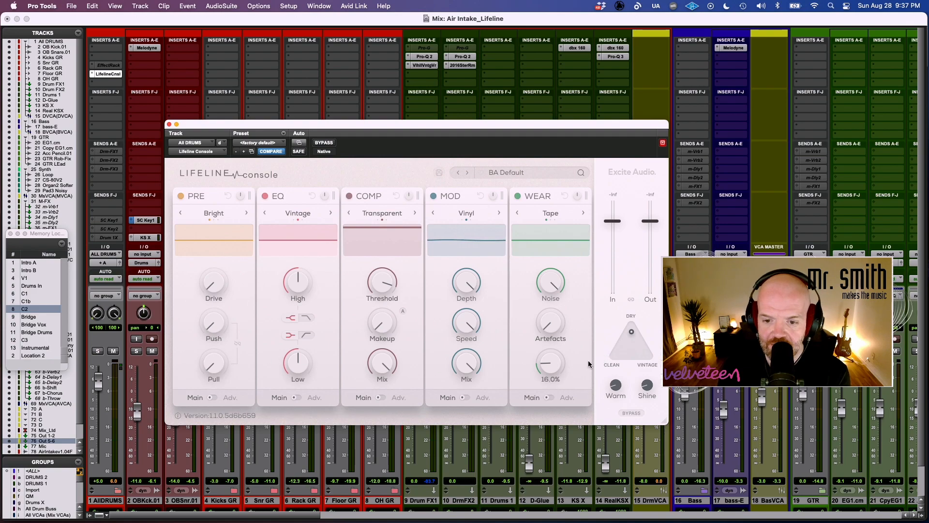
- Try the Release and the unlinked L/R channels on the COMP module's Advanced page, relinking the channels before returning to Main
left_click(381, 397)
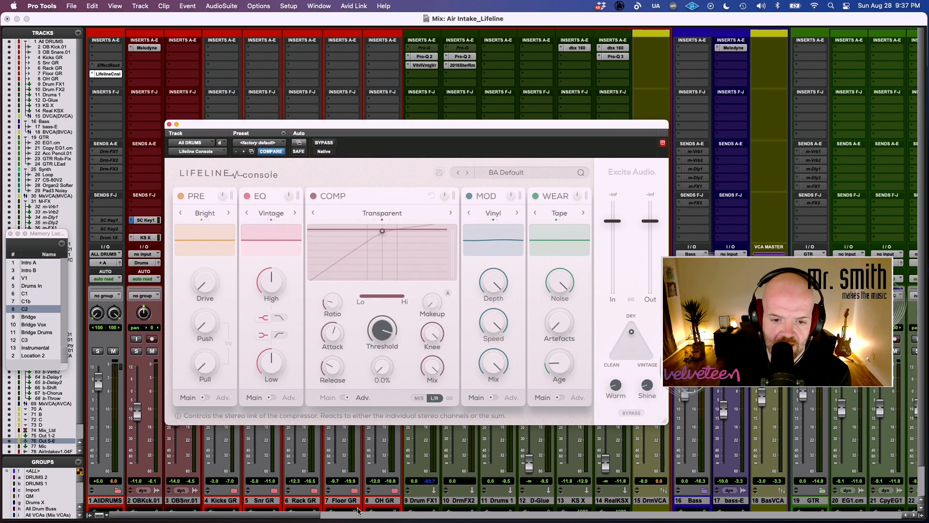
left_click_drag(334, 372, 354, 320)
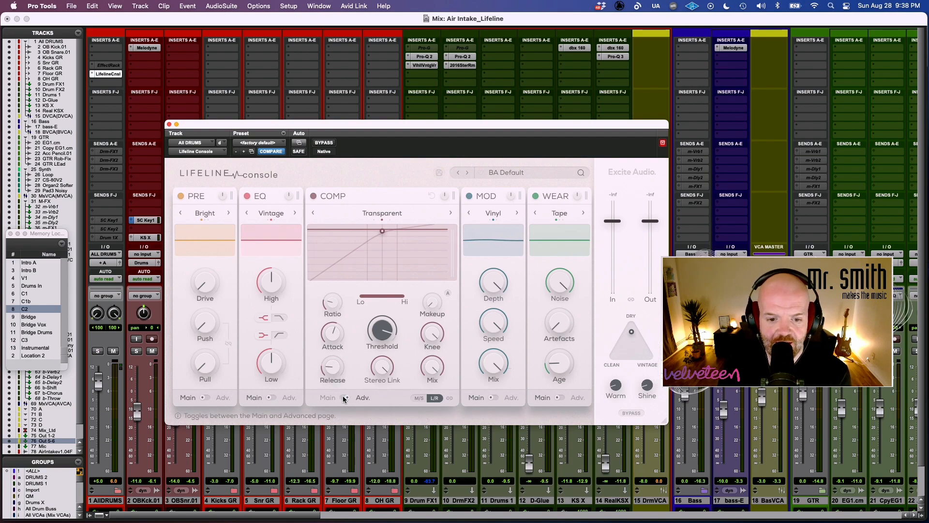
left_click(345, 397)
left_click(385, 396)
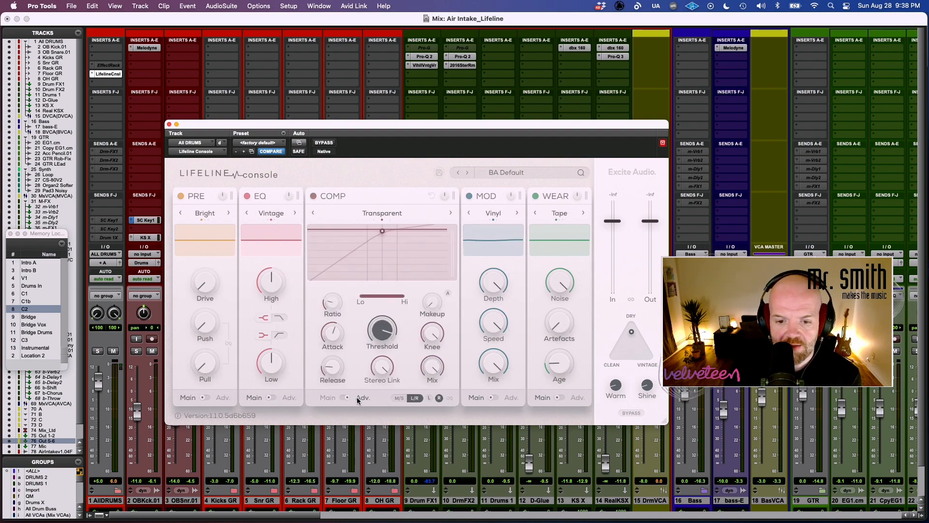
left_click(449, 399)
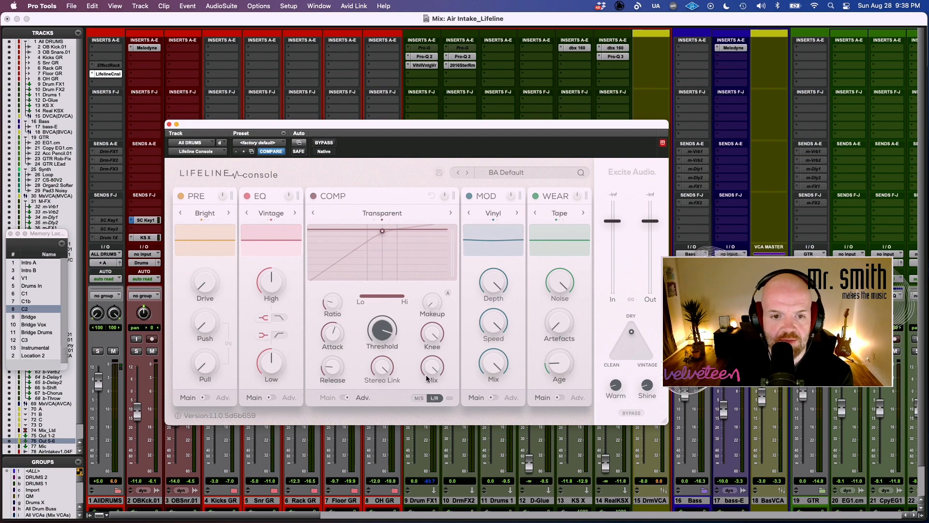
left_click(345, 397)
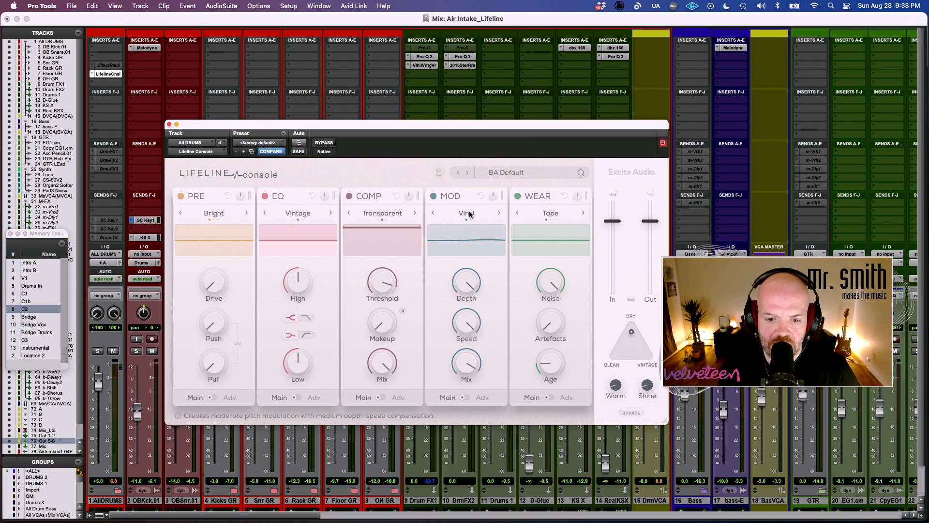
- Try Cassette on the MOD module, switch it to Tape, and set the Wow speed and a 14% Wow offset on the Advanced page
left_click(499, 213)
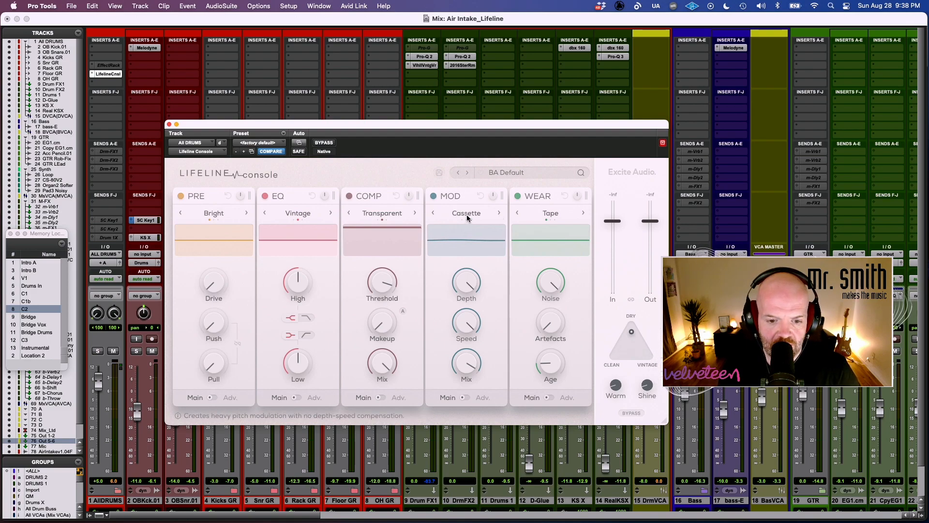
left_click(499, 213)
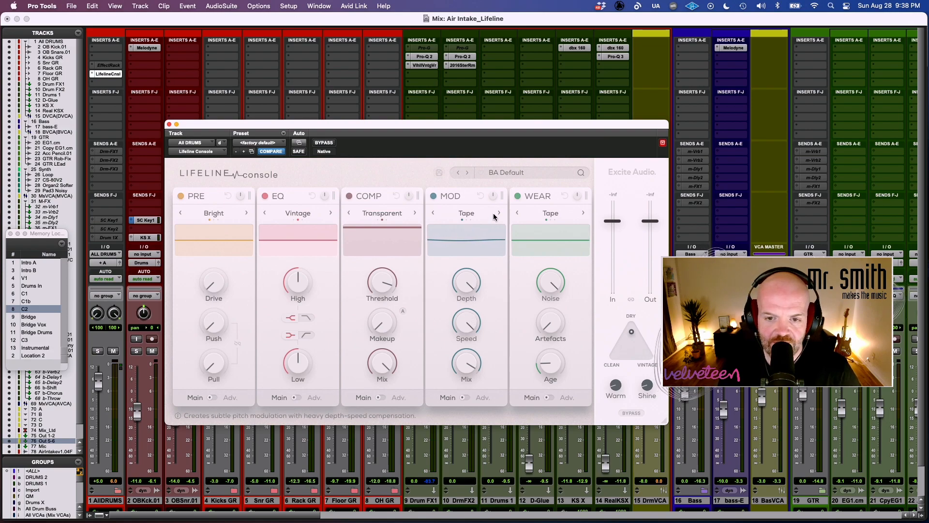
left_click(465, 397)
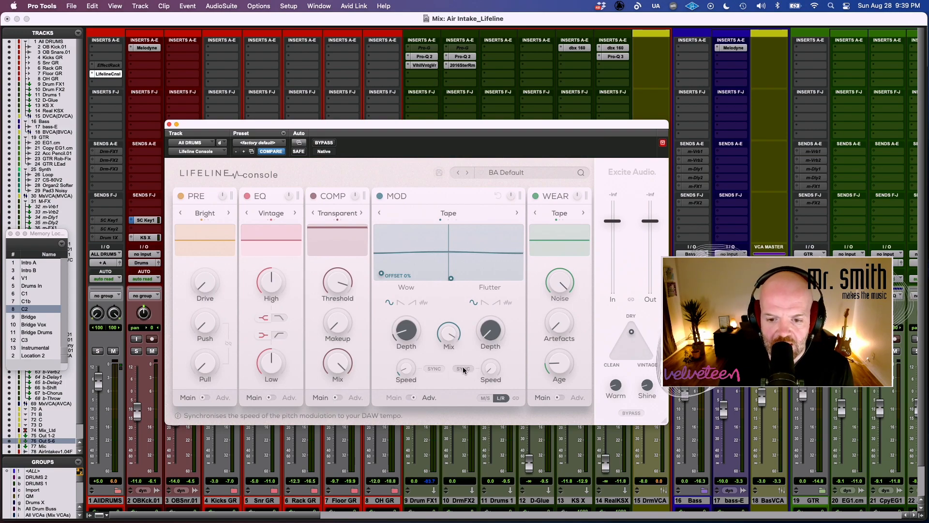
left_click_drag(407, 371, 408, 341)
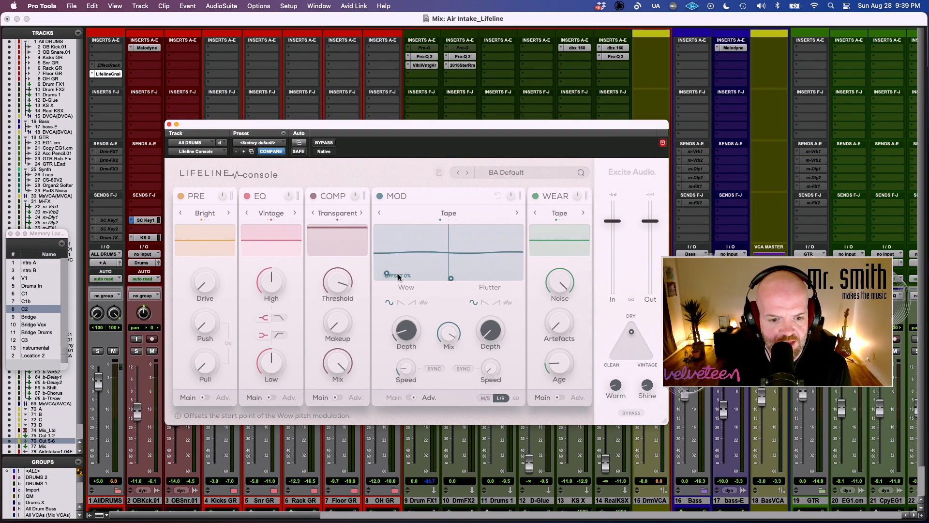
left_click_drag(399, 276, 455, 283)
- Cycle the MOD modes back to Vinyl, sync the Wow and Flutter speeds to the tempo, and return to the Main page
left_click(517, 213)
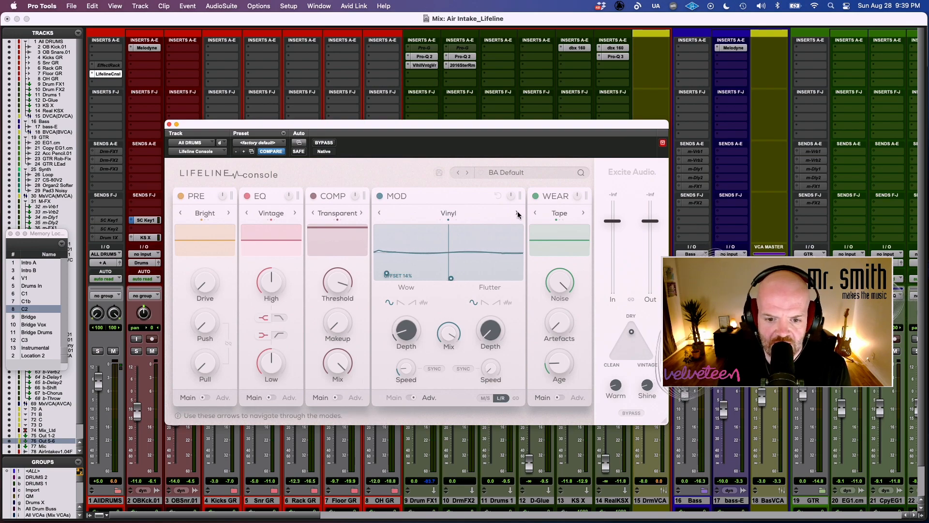
left_click(517, 213)
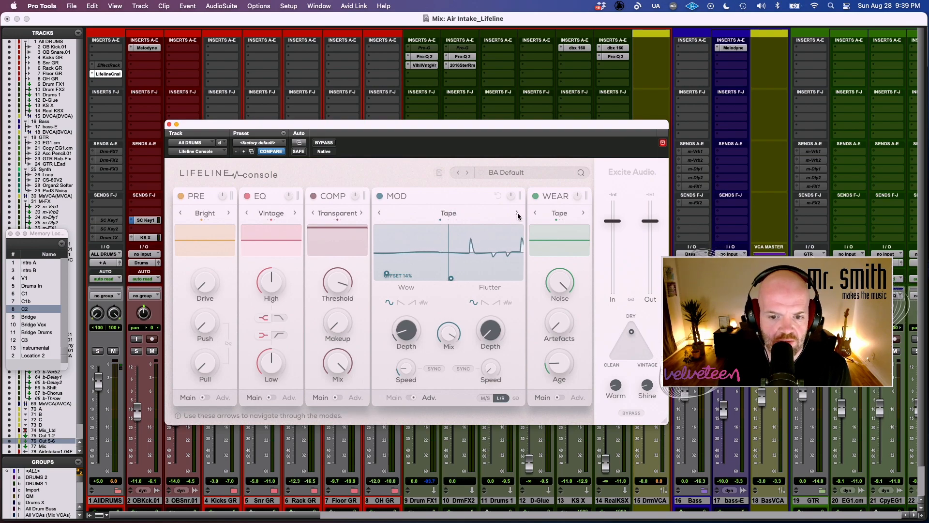
left_click(518, 213)
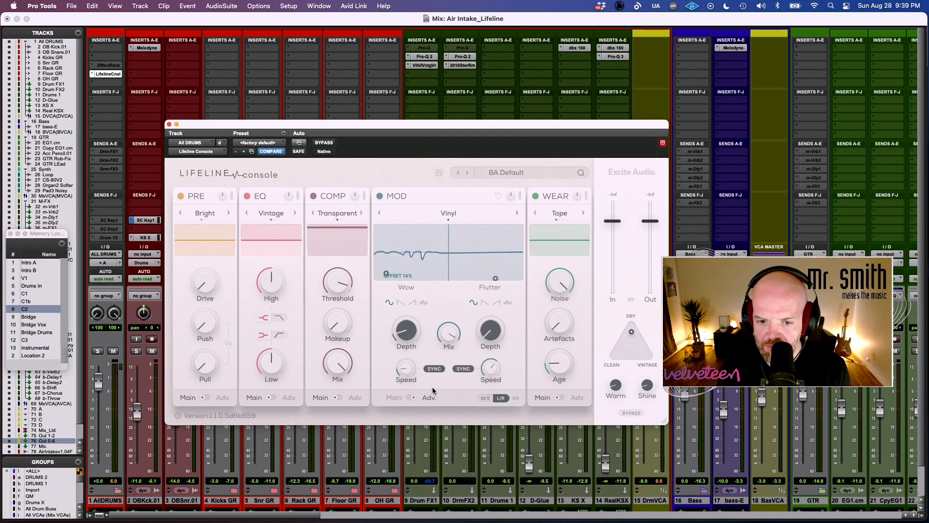
left_click(405, 397)
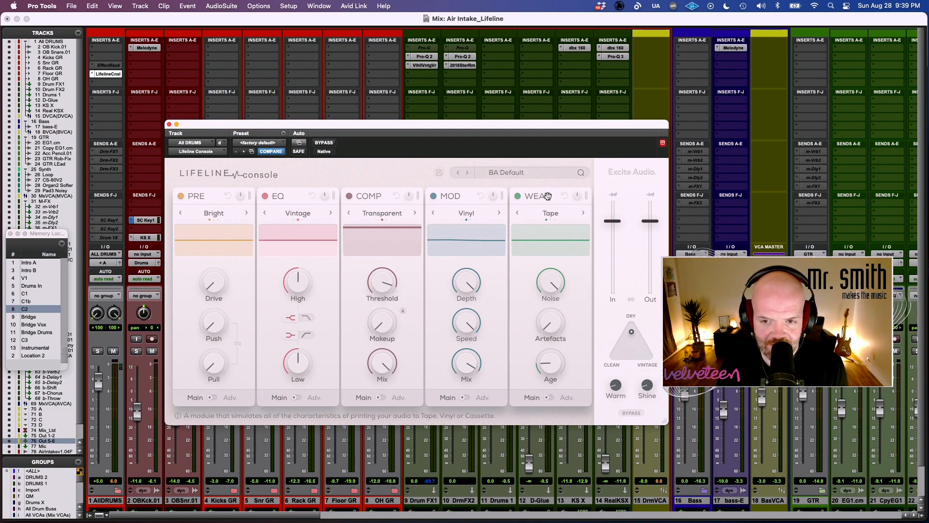
- Try the WEAR module's Artefacts and Age controls and restore their values
mouse_move(547, 279)
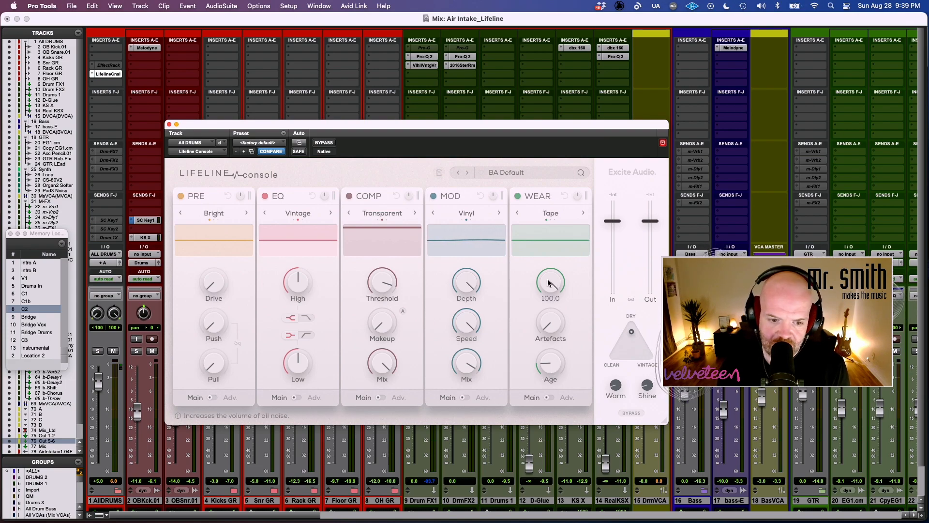
mouse_move(553, 312)
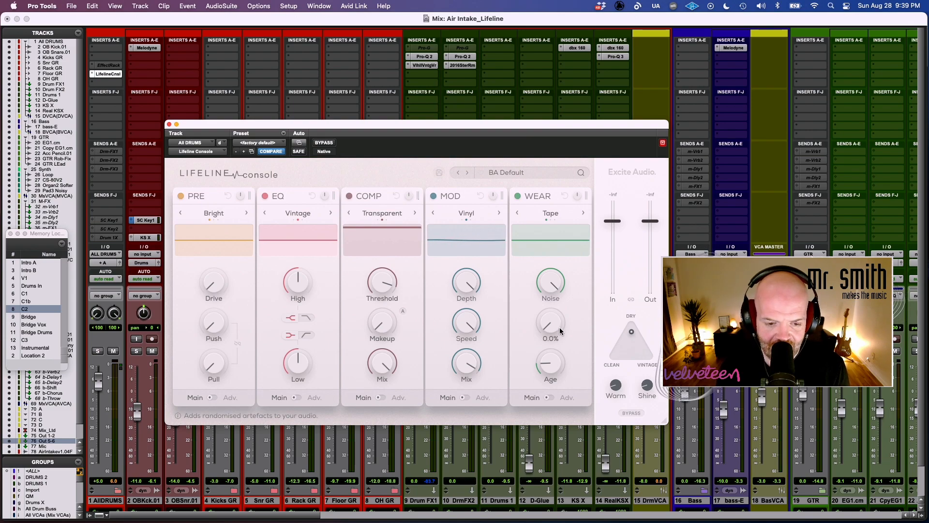
mouse_move(559, 327)
left_mouse_down()
mouse_move(562, 288)
mouse_move(589, 228)
mouse_move(572, 326)
left_mouse_up()
left_click_drag(554, 377, 554, 369)
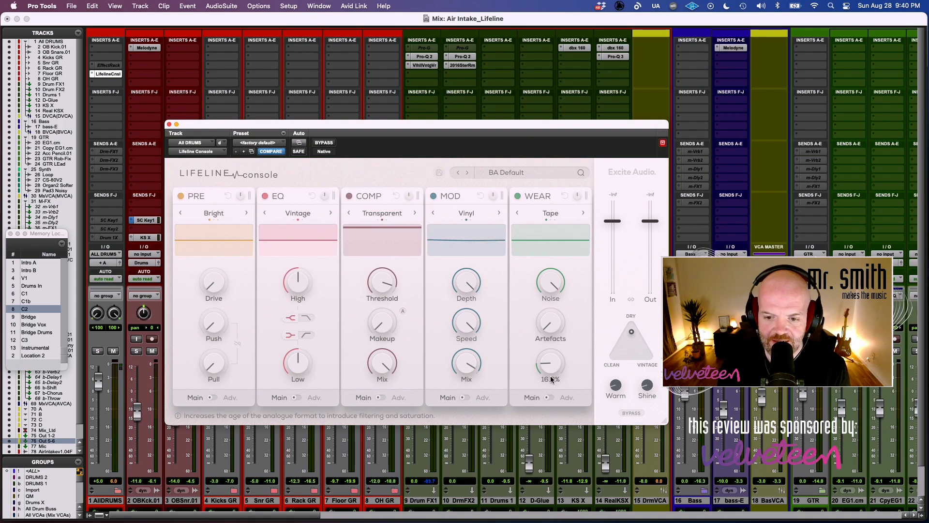
- Open the WEAR module's Advanced page and try the Ducked, Dynamic and Trigger noise modes
left_click(548, 397)
left_click(504, 347)
left_click(532, 347)
left_click(565, 347)
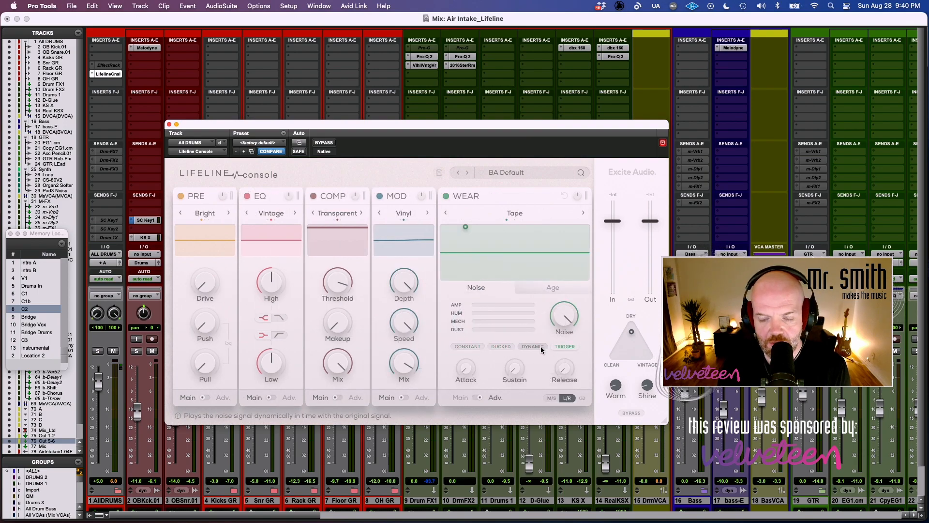
- Switch the WEAR module to Vinyl and check its Age controls before returning to the Noise controls
left_click(583, 214)
left_click(552, 289)
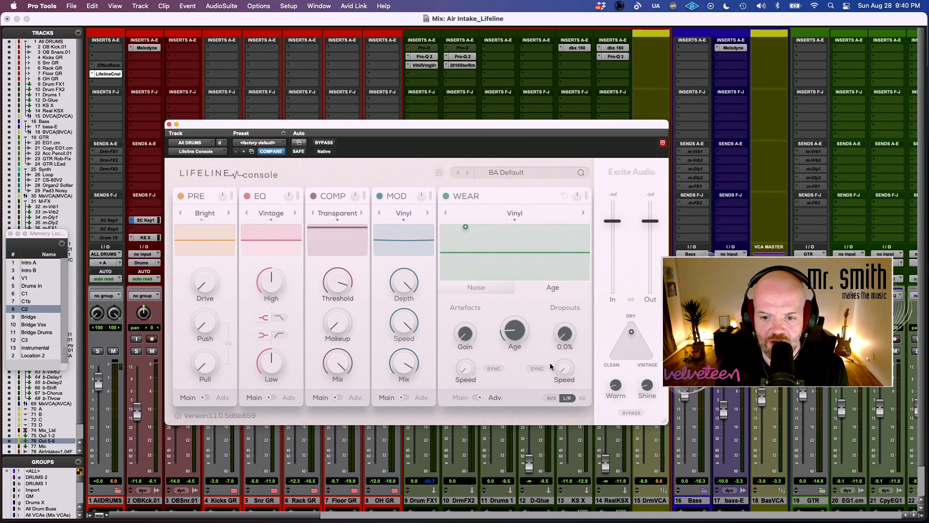
left_click(474, 289)
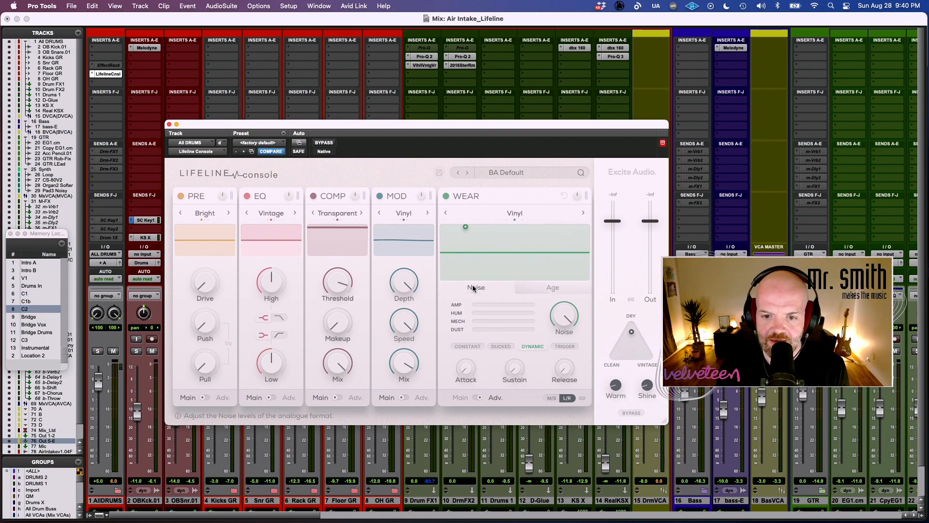
- Try WEAR's Ducked and Trigger noise modes, lower Noise, raise Sustain and Release, and set the noise to Constant
left_click(463, 346)
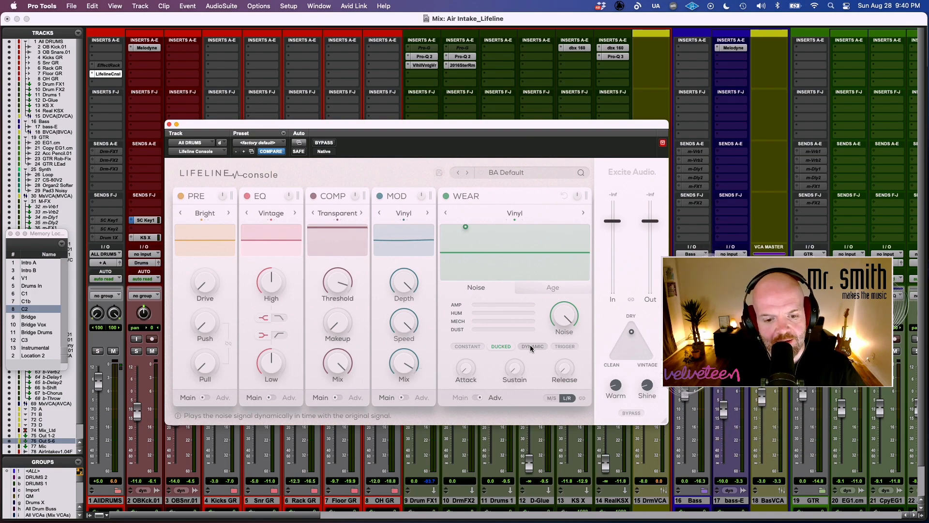
left_click(562, 346)
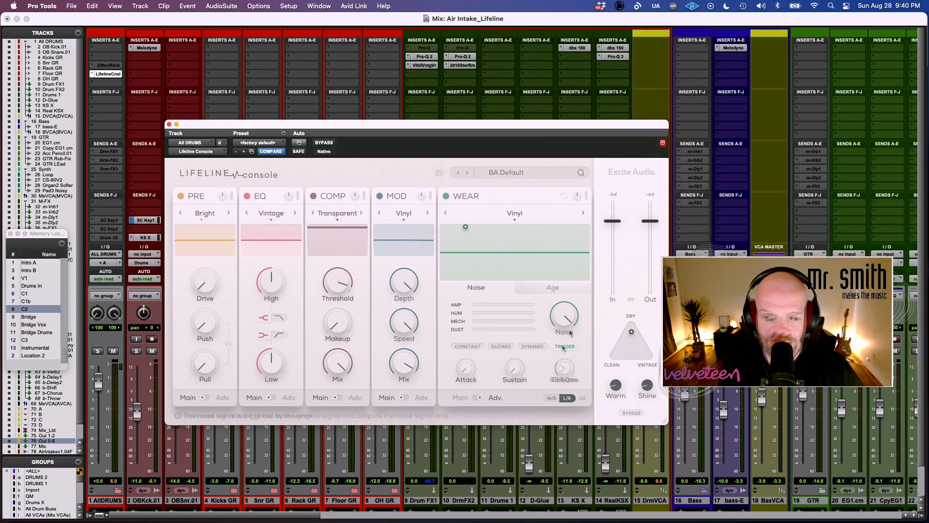
left_click(467, 346)
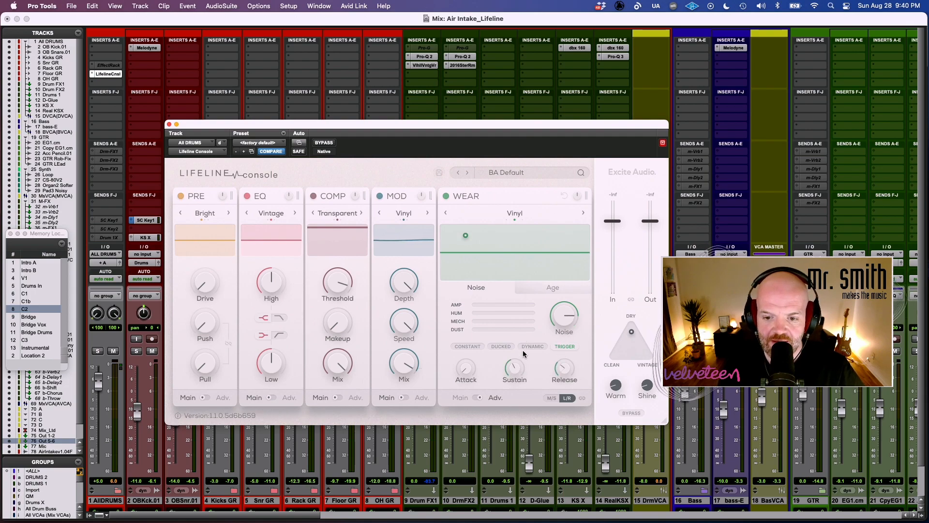
- Try the plugin's In and Out faders, restore their levels, and check the Dry/Clean/Vintage blend and Warm control
left_click_drag(609, 222, 611, 244)
mouse_move(650, 214)
left_mouse_down()
mouse_move(649, 232)
mouse_move(655, 207)
left_mouse_up()
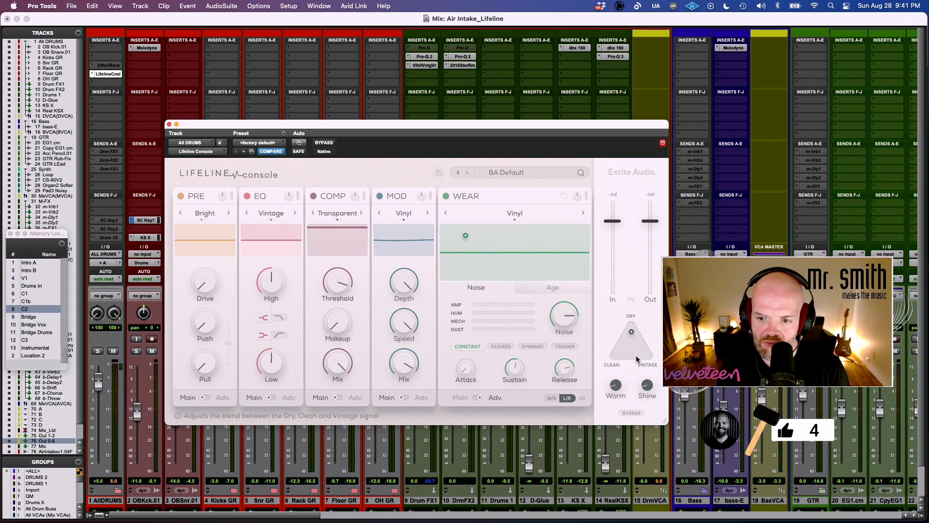
mouse_move(615, 391)
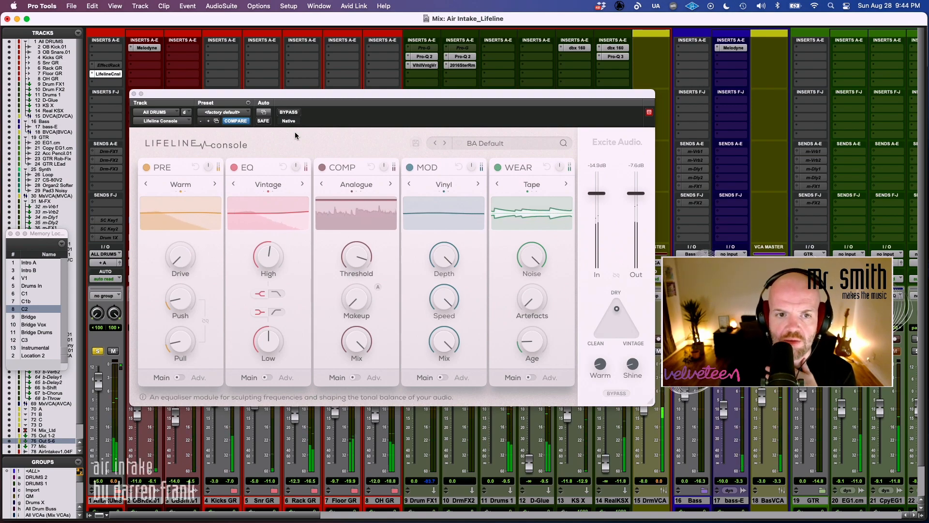
- Toggle the plugin's bypass during playback to compare the dry and processed drums, leaving the processing active
left_click(288, 113)
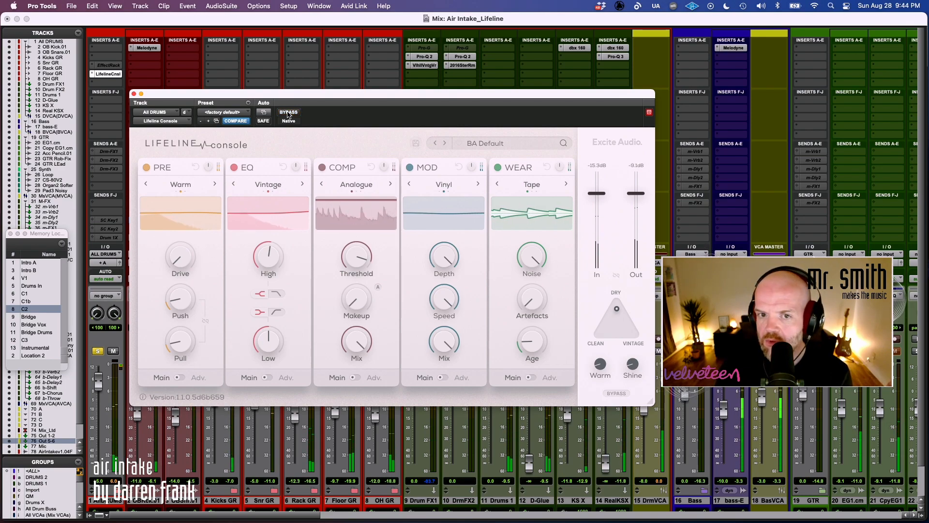
left_click(289, 112)
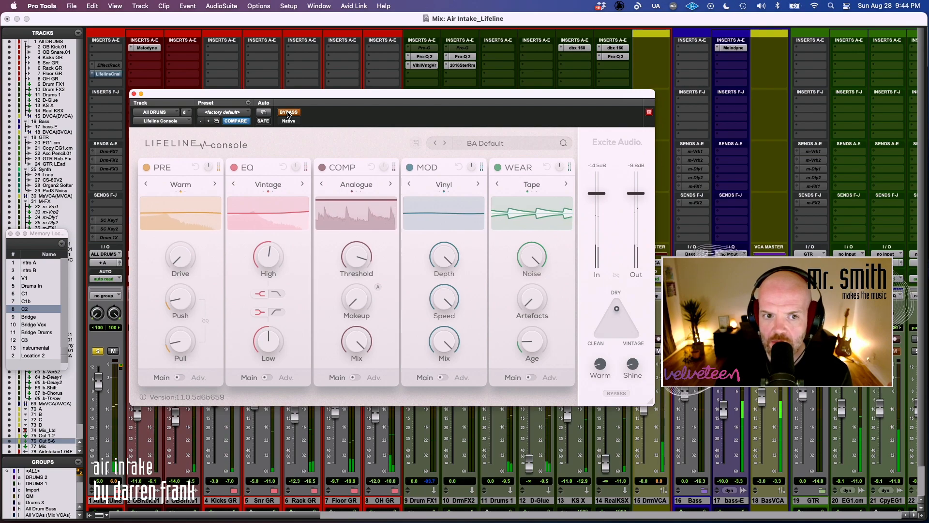
left_click(288, 112)
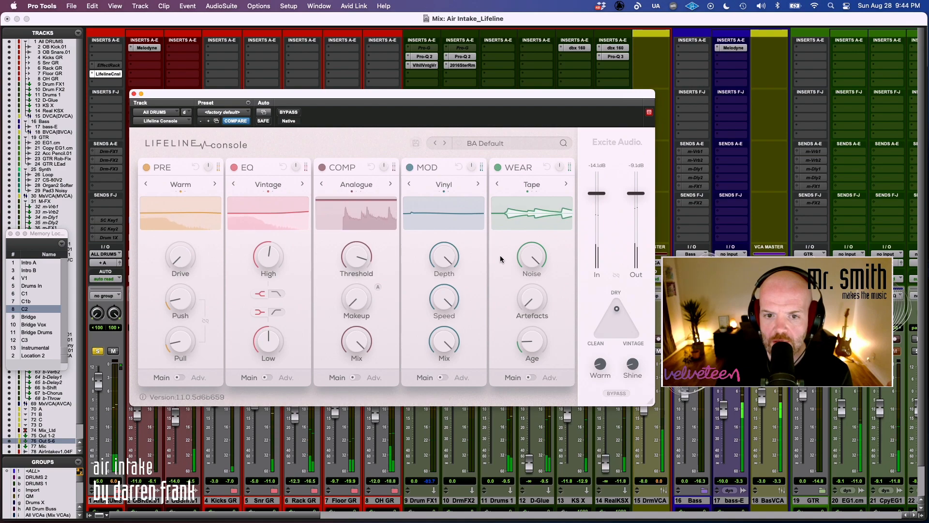
- Raise the COMP Threshold to maximum, reset the EQ High gain, and bring the PRE module's Push and Pull to zero
mouse_move(363, 257)
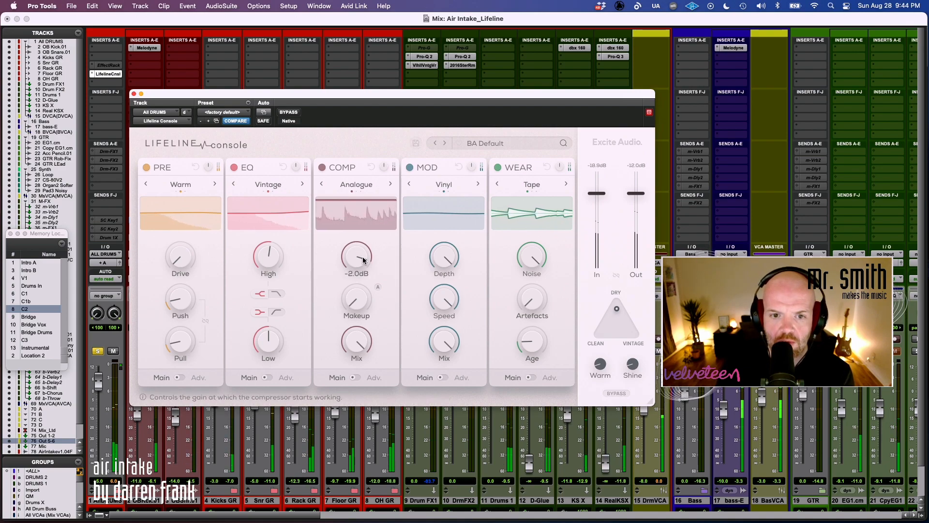
double_click(276, 257)
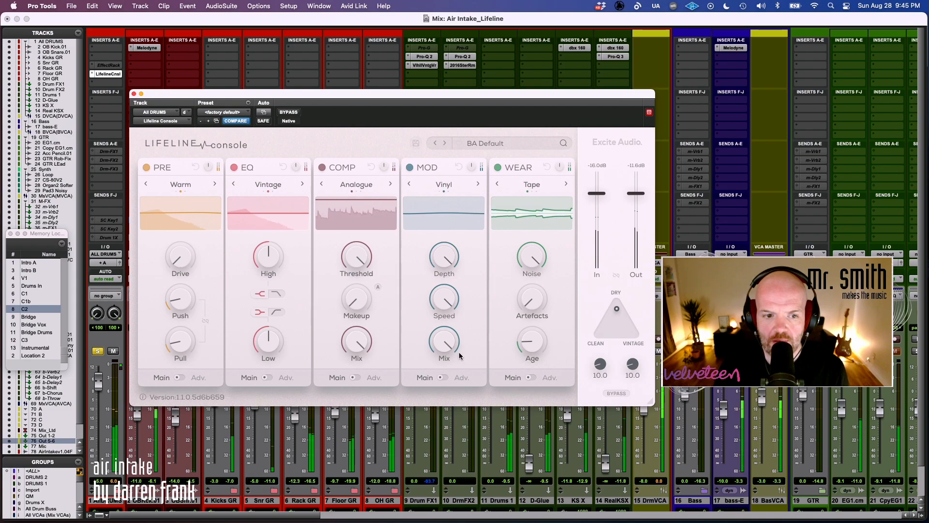
double_click(182, 296)
left_click_drag(190, 339, 186, 397)
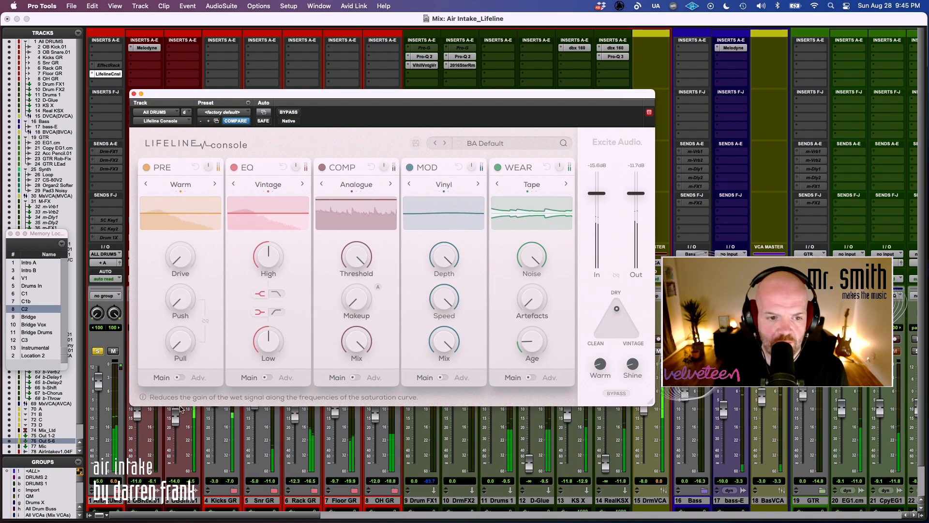
- Try raising the PRE module's Push and Pull, return both to zero, and try the Warm control
left_click_drag(179, 308, 202, 197)
double_click(180, 300)
left_click_drag(184, 341, 193, 327)
left_click_drag(201, 285, 198, 372)
mouse_move(603, 368)
left_mouse_down()
mouse_move(623, 249)
mouse_move(613, 375)
mouse_move(636, 290)
mouse_move(615, 375)
left_mouse_up()
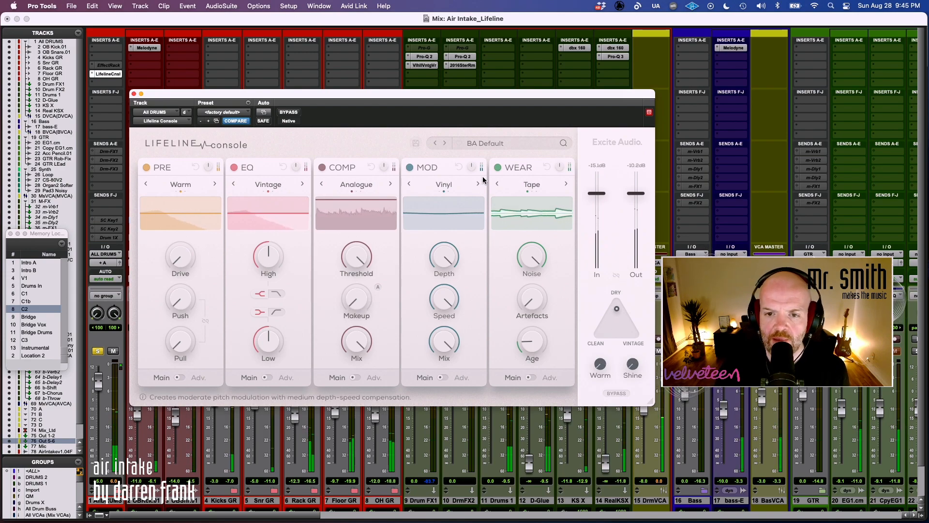
- Raise the WEAR module's Age to maximum and try its Artefacts control
left_click_drag(530, 343, 554, 193)
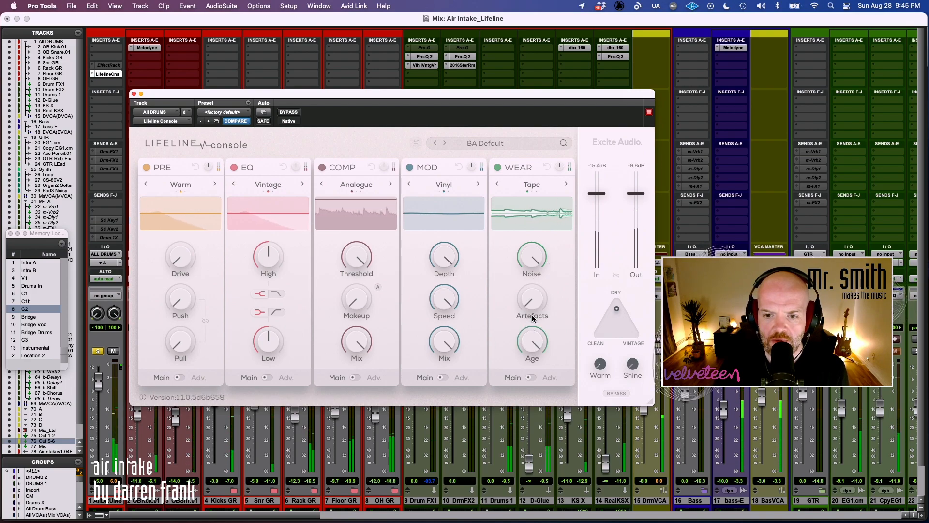
left_click_drag(534, 300, 550, 142)
left_click_drag(533, 341, 543, 317)
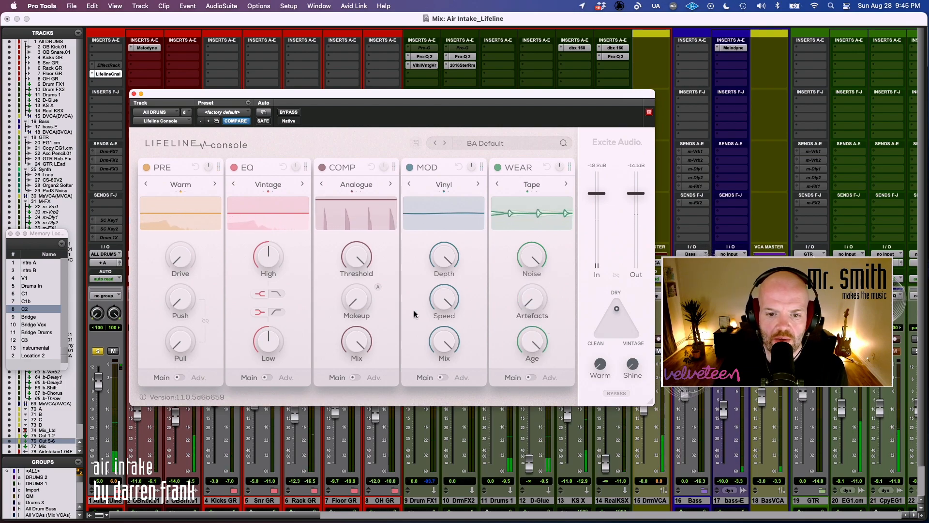
- Toggle the WEAR module to compare its effect, move the plugin window lower in the mixer, and leave WEAR bypassed
left_click(498, 169)
left_click(498, 169)
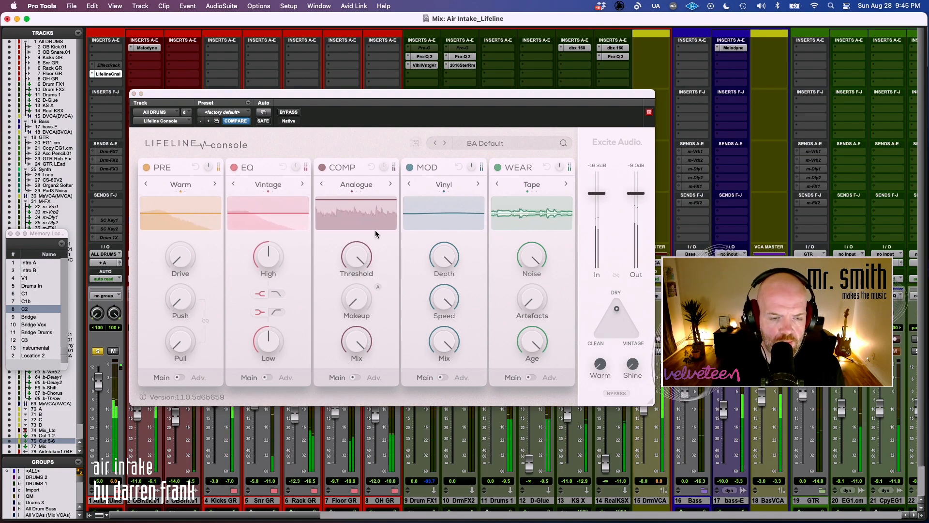
left_click_drag(364, 99, 329, 129)
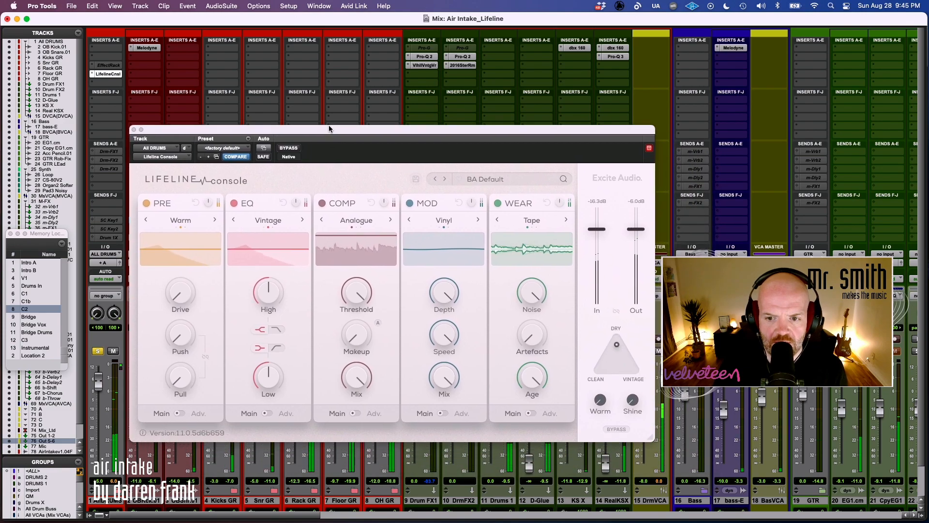
left_click(498, 205)
left_click(498, 206)
left_click(498, 205)
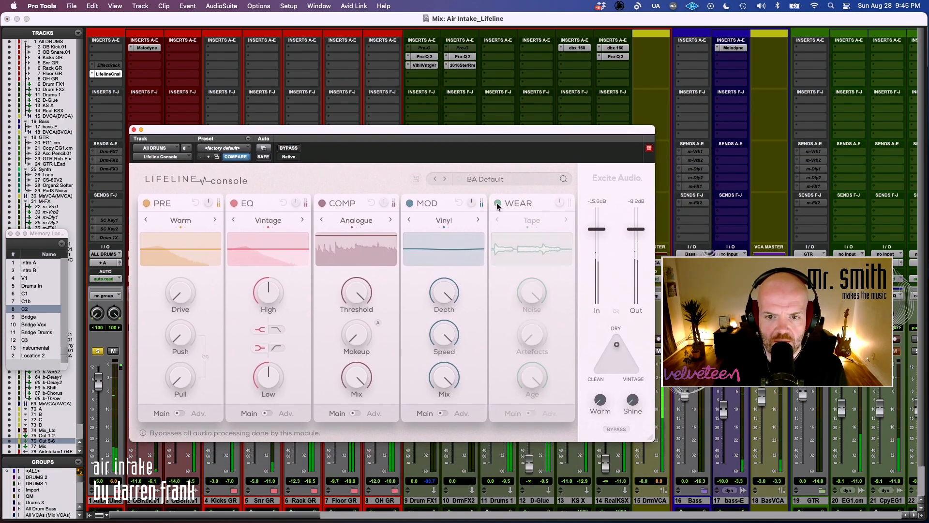
- Bypass the MOD, COMP and EQ modules, keeping only PRE active
left_click(409, 203)
left_click(322, 204)
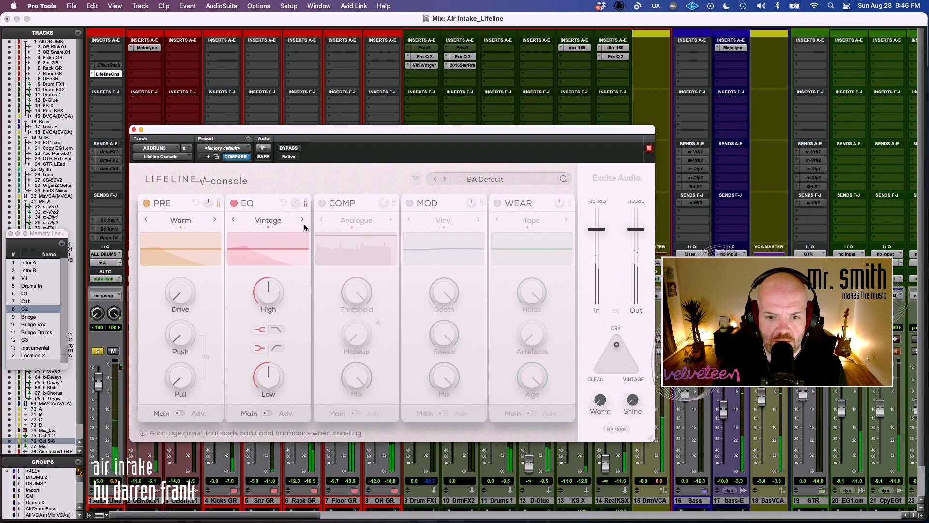
left_click(235, 204)
- Raise the PRE module's Drive, Push and Pull past halfway, bringing Push to about 83%
left_click_drag(180, 311, 195, 228)
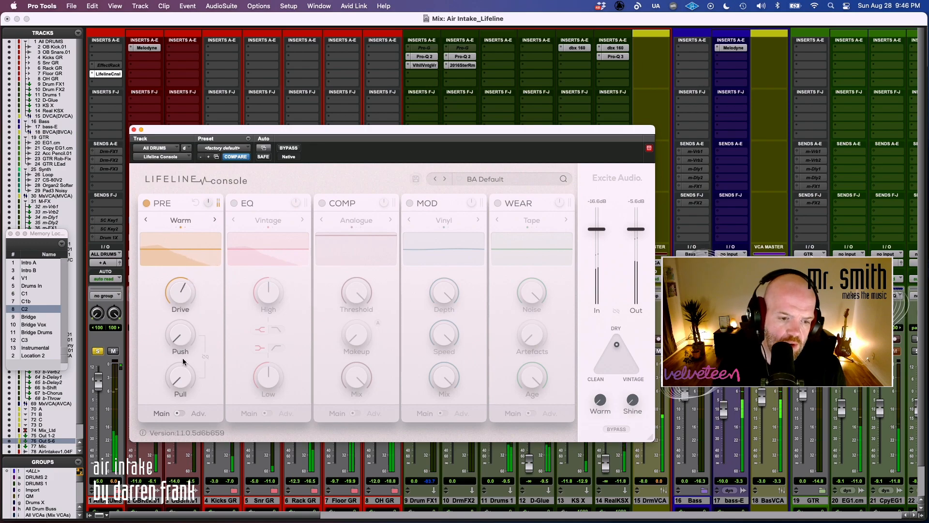
mouse_move(184, 324)
left_click_drag(210, 277, 172, 417)
left_click_drag(191, 332, 211, 263)
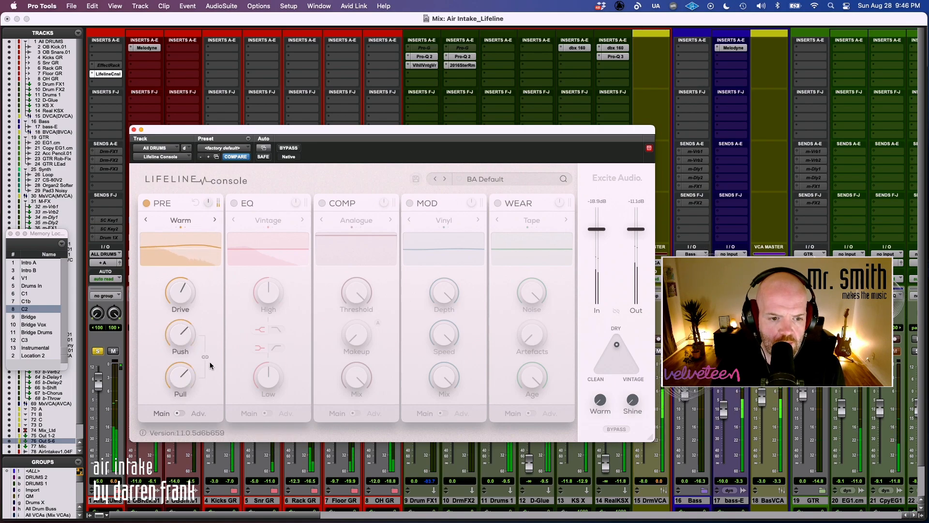
mouse_move(183, 335)
left_mouse_down()
mouse_move(160, 396)
mouse_move(188, 317)
left_mouse_up()
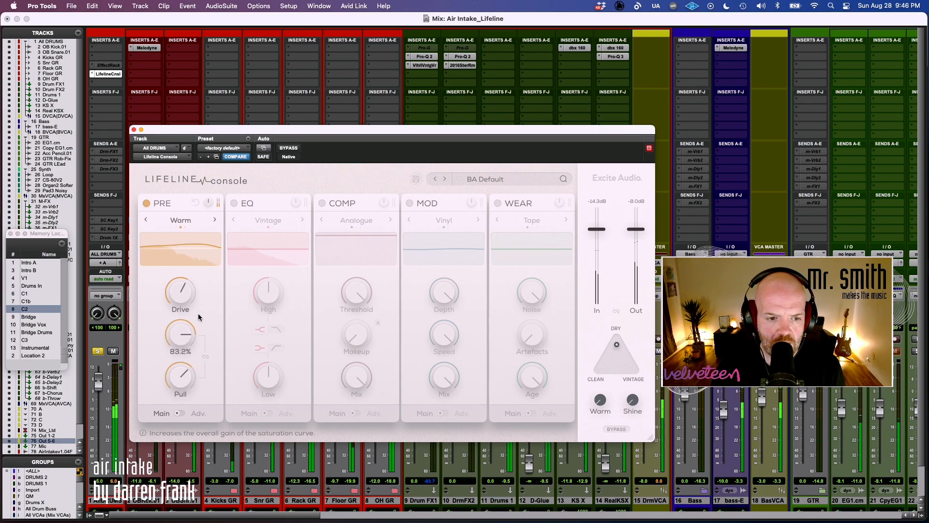
- Bring the PRE Pull to zero, raise Drive further, and lower the plugin's Out fader below -5.9 dB
left_click_drag(183, 372, 162, 456)
left_click_drag(181, 334, 177, 277)
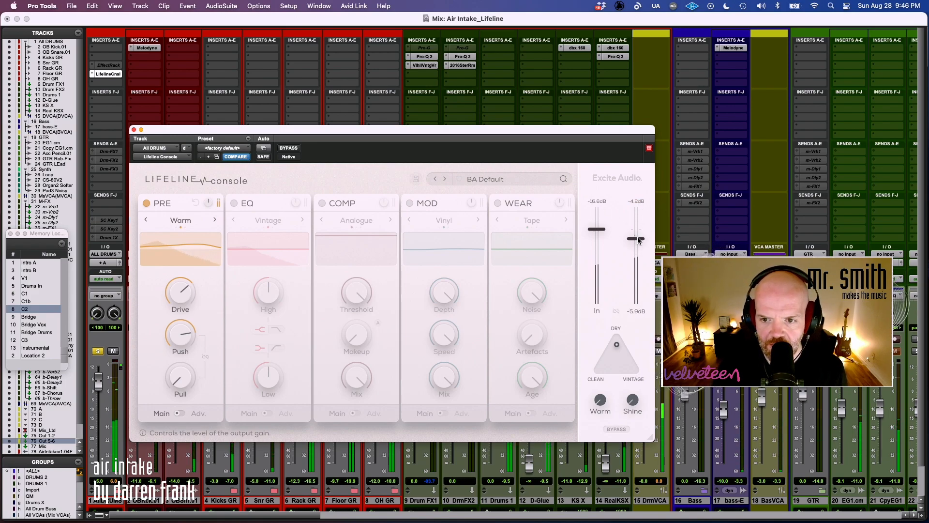
mouse_move(639, 246)
left_mouse_down()
mouse_move(639, 233)
mouse_move(637, 250)
left_mouse_up()
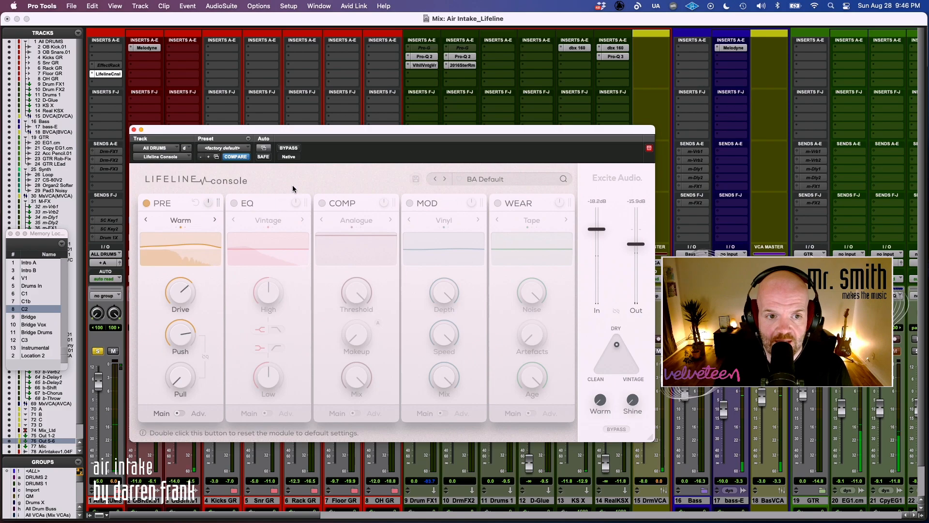
- Play from the Bridge memory location, raise PRE Drive to about 14.5 dB, try Push at 100%, and set Pull to about 31%
left_click(40, 317)
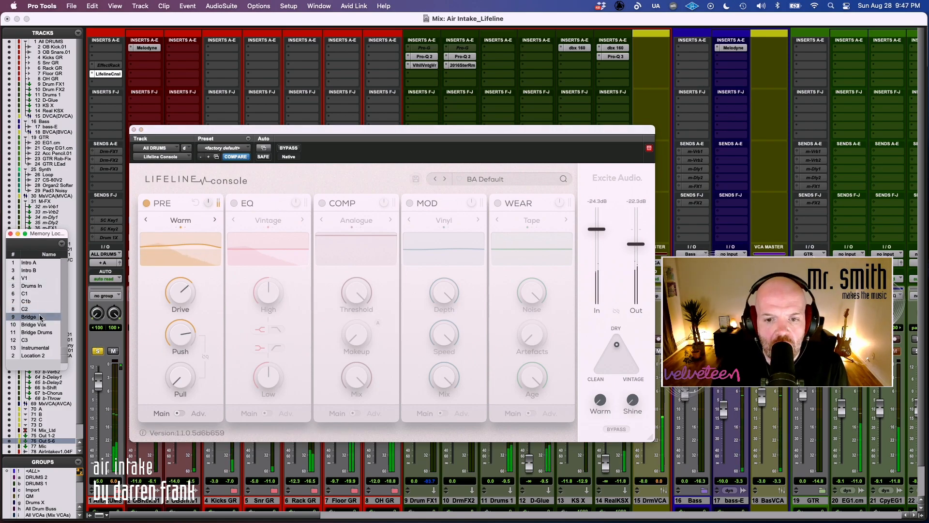
mouse_move(179, 289)
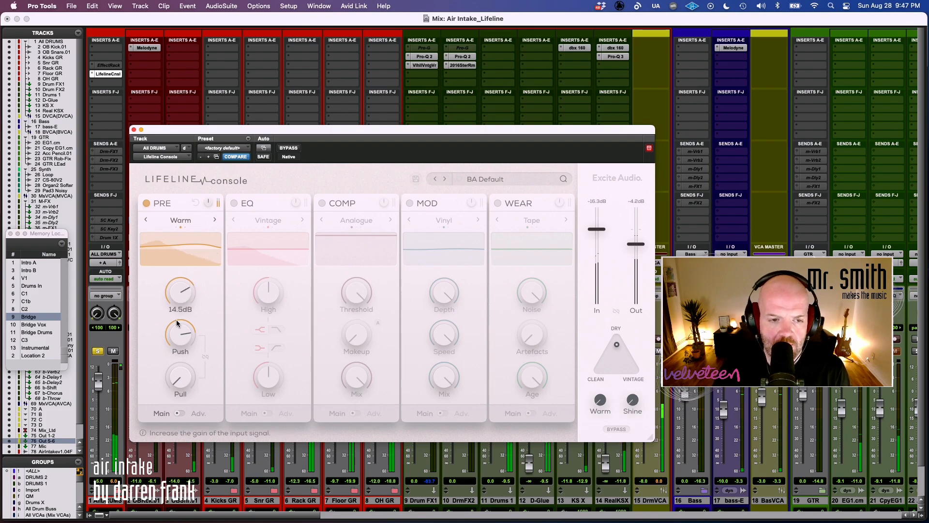
left_click_drag(190, 317, 219, 292)
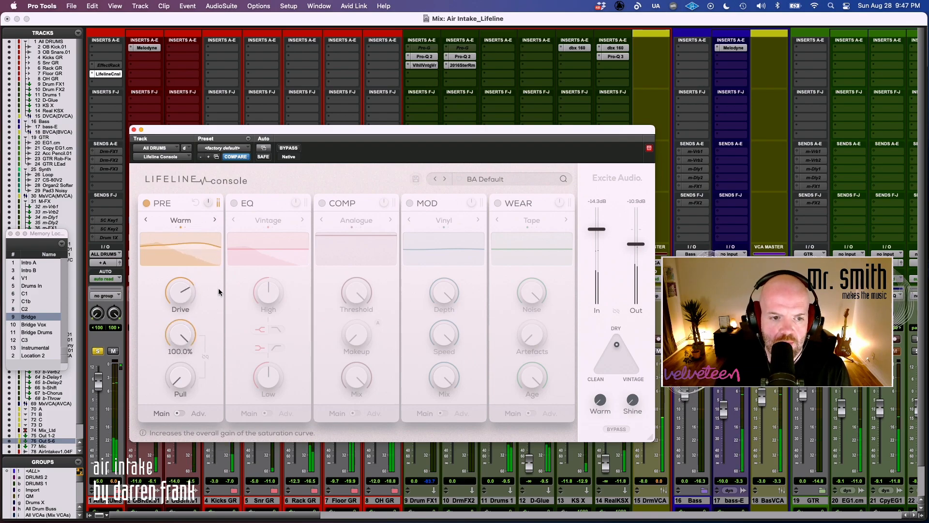
left_click_drag(182, 397, 192, 329)
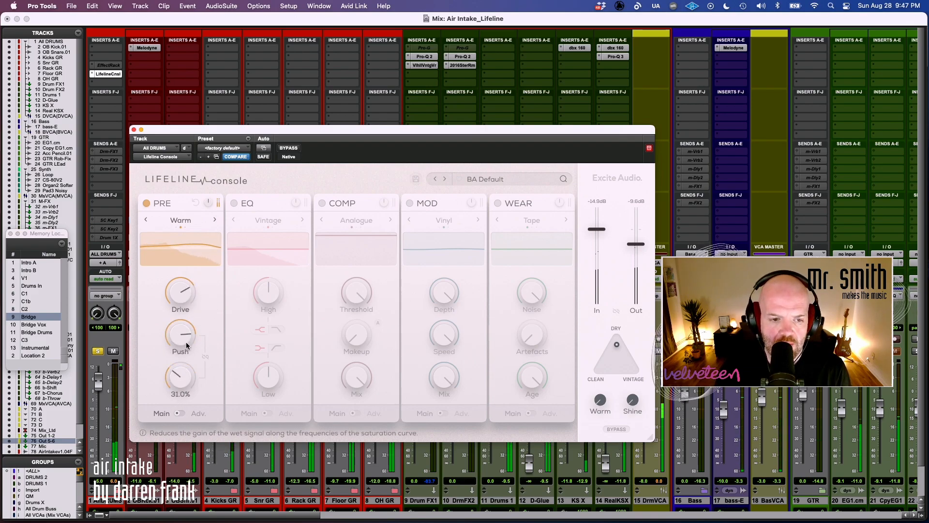
- Cycle the PRE module through Dark, Bright and Warm modes with Drive at maximum and Out lowered, finishing on Bright
left_click(214, 220)
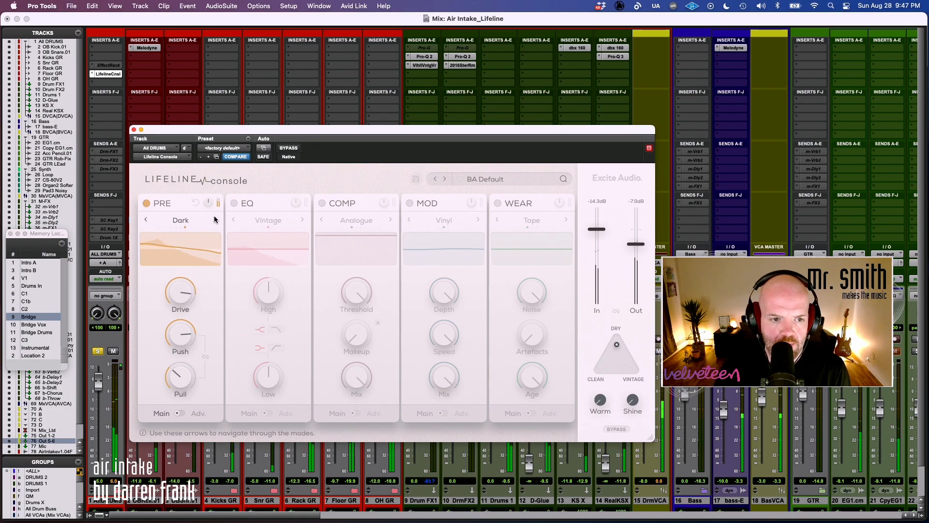
left_click(214, 220)
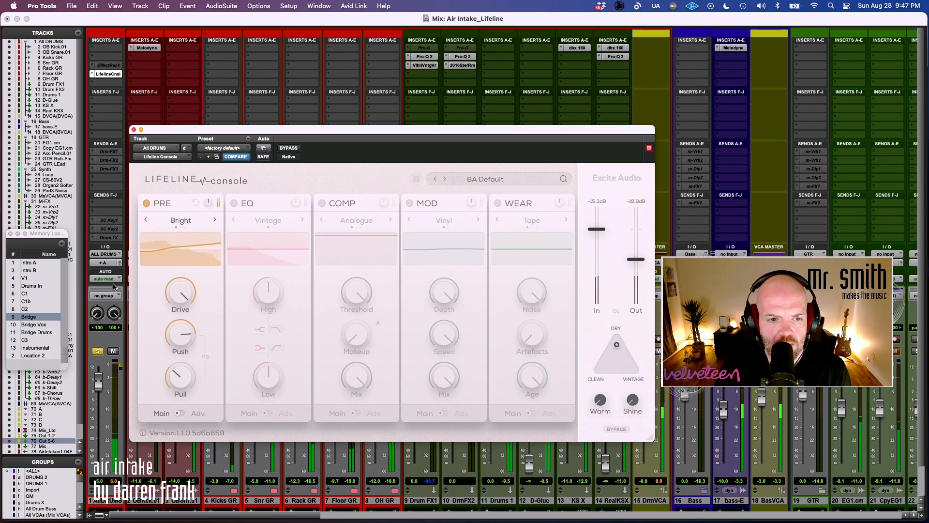
left_click(215, 220)
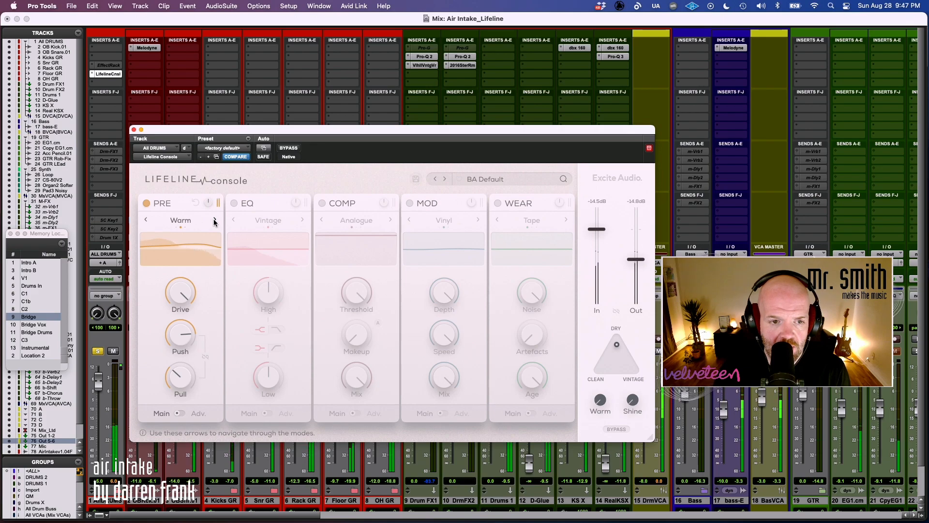
left_click(215, 221)
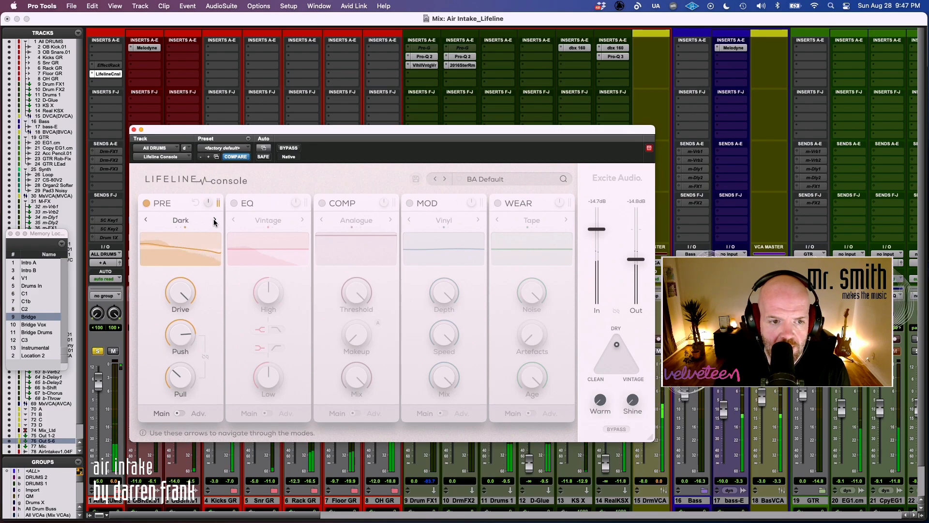
left_click(215, 220)
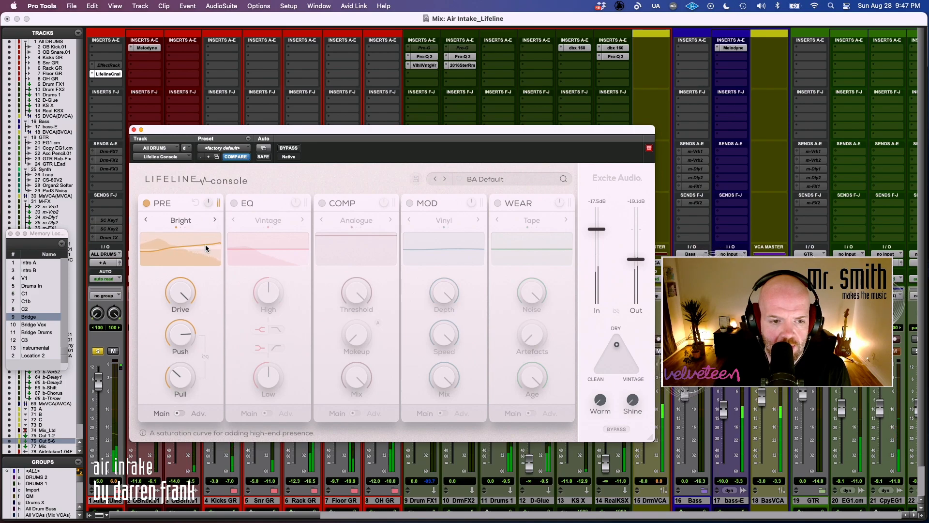
- Bring the PRE Drive and Push to zero, adjust Pull slightly, and return Drive to maximum
left_click_drag(191, 306, 184, 466)
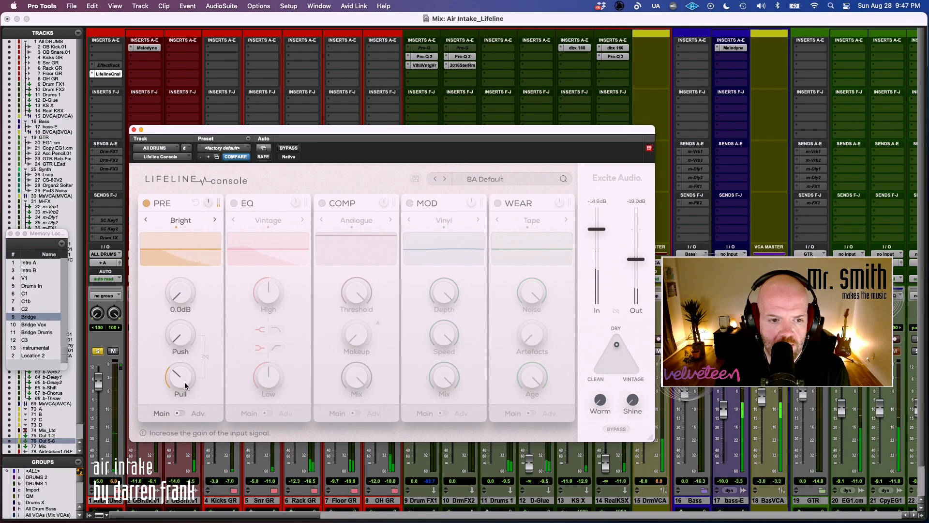
left_click_drag(190, 272, 184, 266)
left_click_drag(183, 377, 201, 317)
left_click_drag(190, 284, 216, 336)
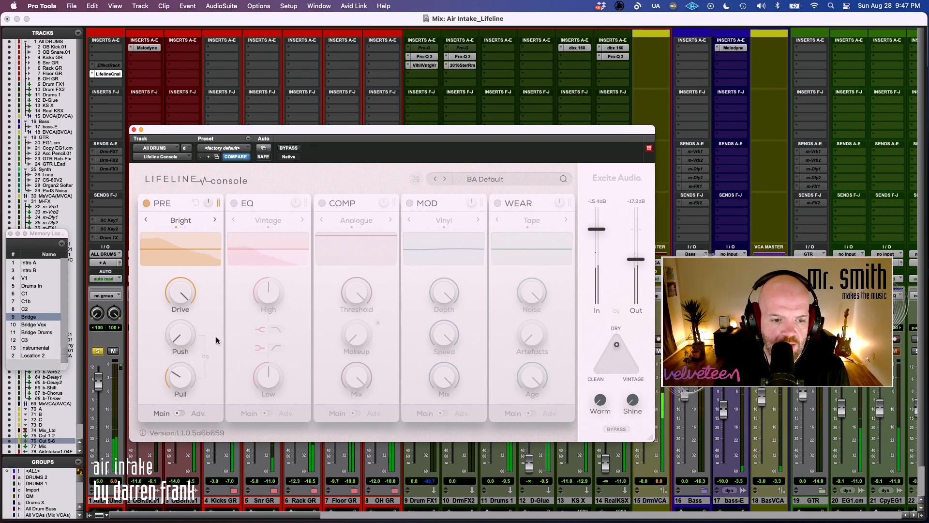
- Return the PRE module to Warm mode and show its advanced controls
left_click(215, 221)
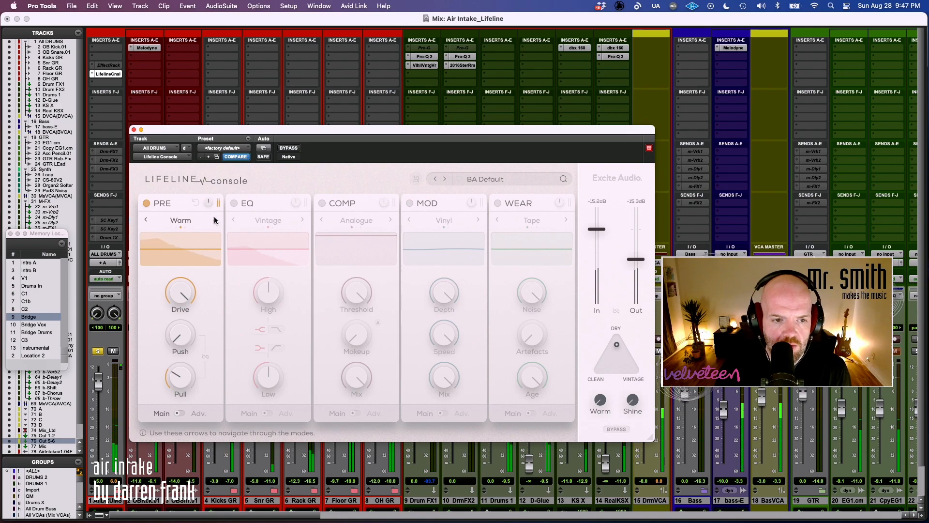
left_click(214, 220)
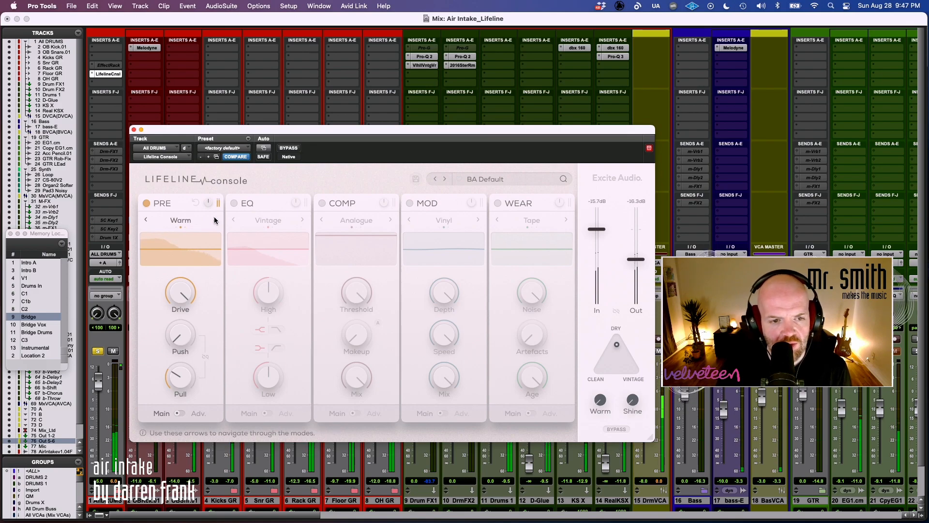
left_click(179, 413)
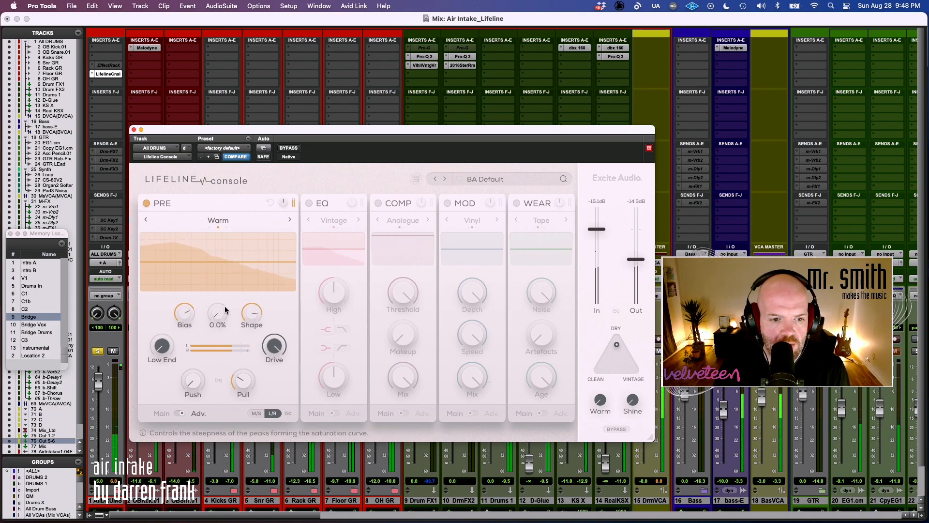
- Raise the PRE Push to 100% and adjust the saturation curve's Bias, Q and Shape
left_click_drag(210, 382, 213, 307)
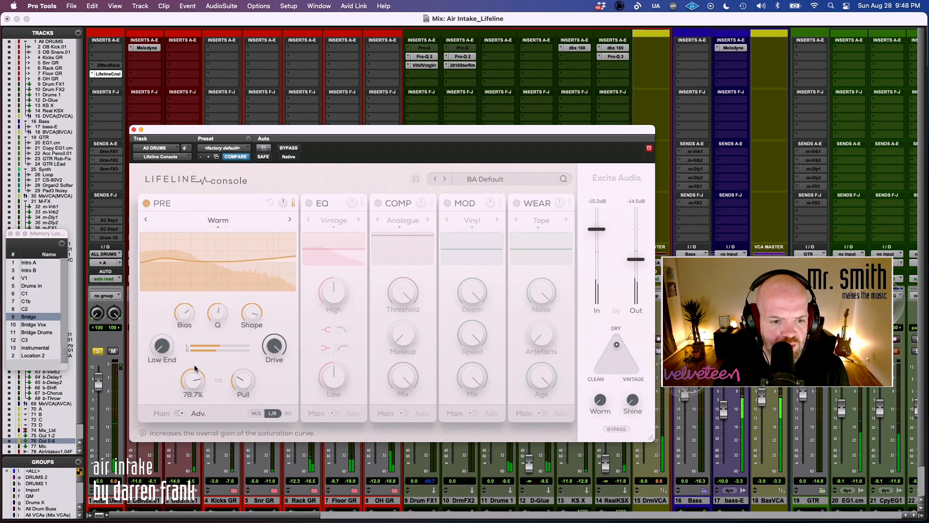
left_click_drag(193, 388, 210, 345)
left_click_drag(182, 316, 178, 342)
left_click_drag(221, 313, 229, 346)
left_click_drag(246, 313, 222, 296)
- Try the PRE Low End at maximum and return it to minimum, then lower Pull and set Push to about 70.6%
left_click_drag(164, 350, 184, 291)
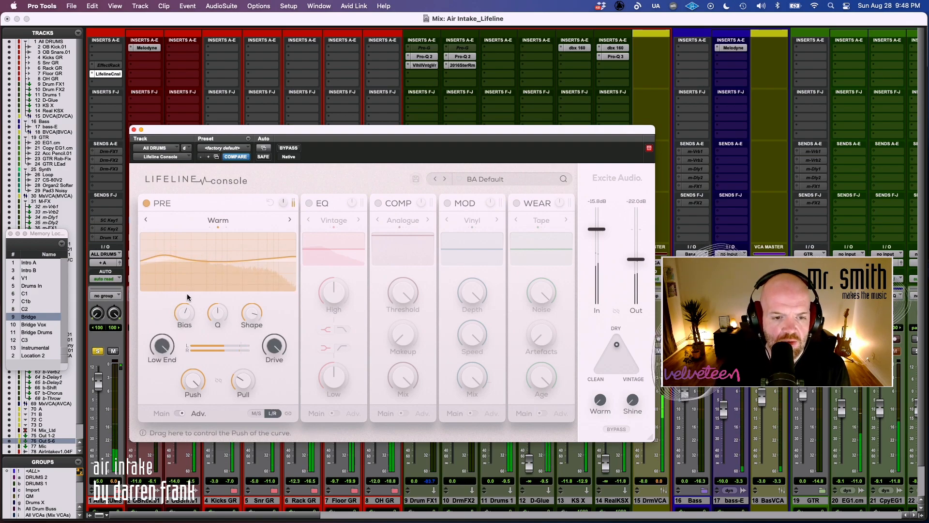
left_click_drag(167, 349, 131, 411)
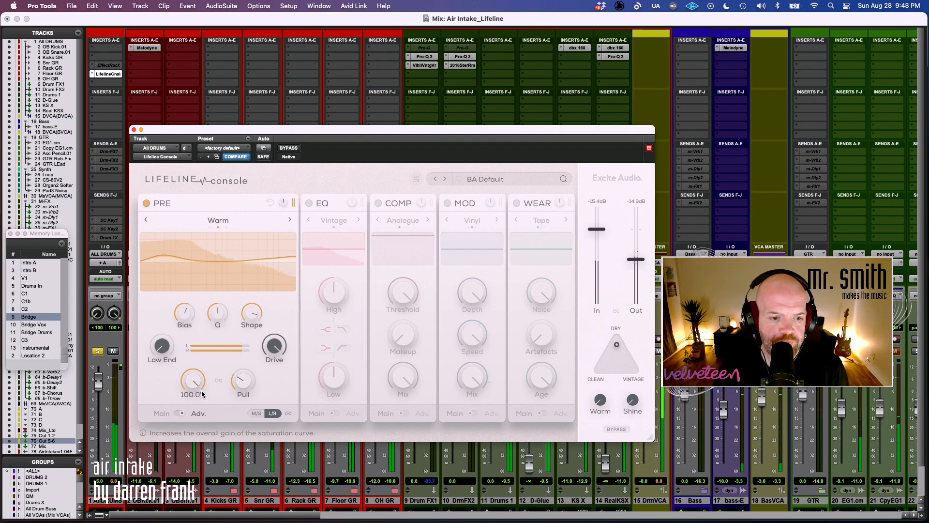
left_click_drag(208, 341, 177, 429)
left_click_drag(249, 382, 241, 401)
left_click_drag(191, 386, 205, 367)
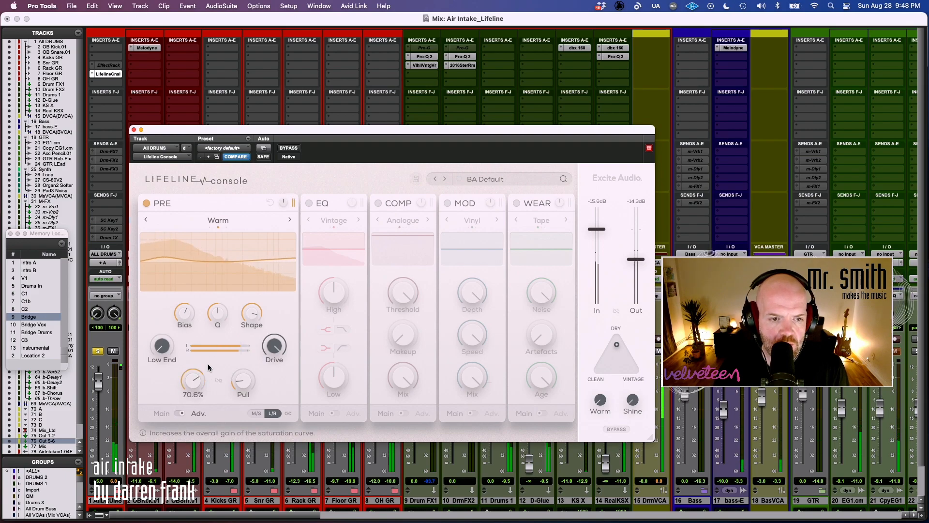
- Try the PRE module's other modes along with the Low End control, then return to Warm
left_click(290, 219)
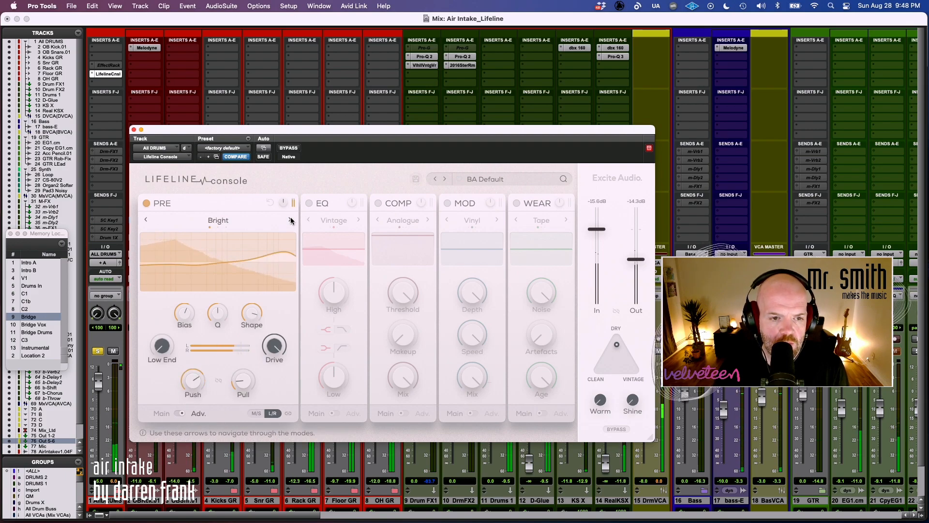
left_click_drag(162, 345, 175, 310)
left_click(291, 220)
left_click(291, 220)
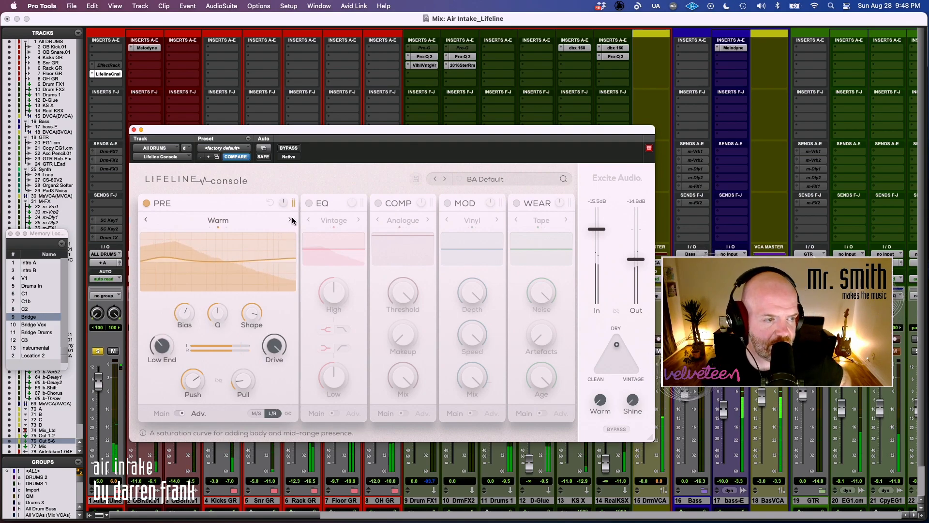
- Try the PRE Low End control again, return it to minimum, and raise Pull to about 47.1%
left_click_drag(164, 342, 150, 381)
left_click_drag(164, 342, 183, 169)
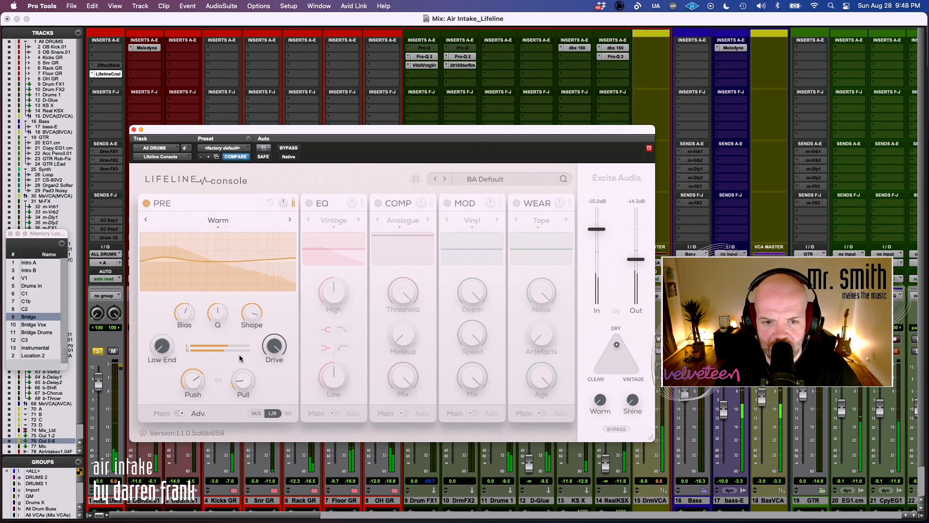
left_click_drag(260, 379, 264, 328)
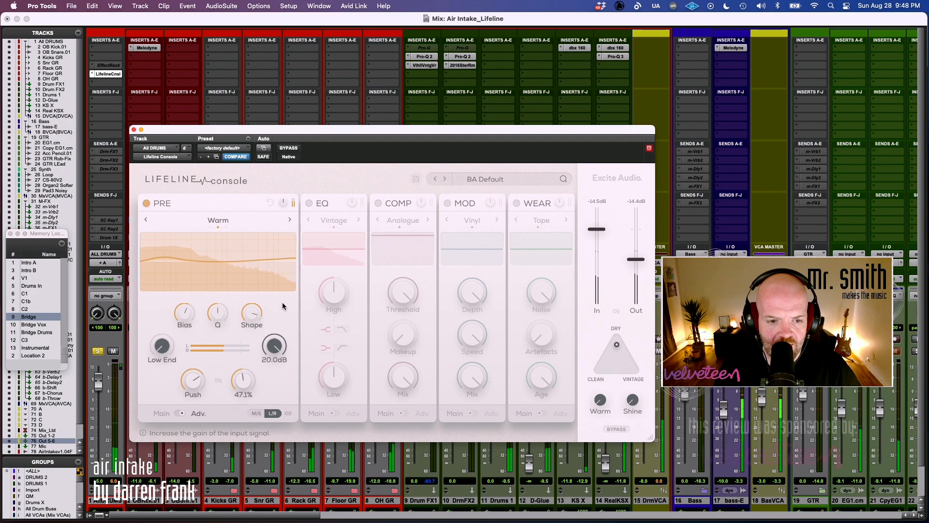
- Switch the PRE module to Dark mode and toggle its bypass to compare, leaving the module active
left_click(290, 219)
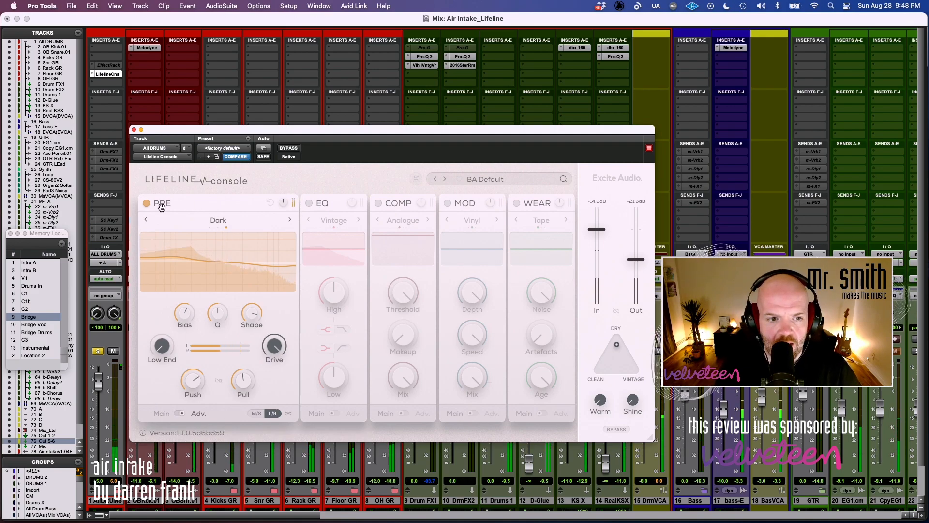
left_click(147, 204)
left_click(146, 204)
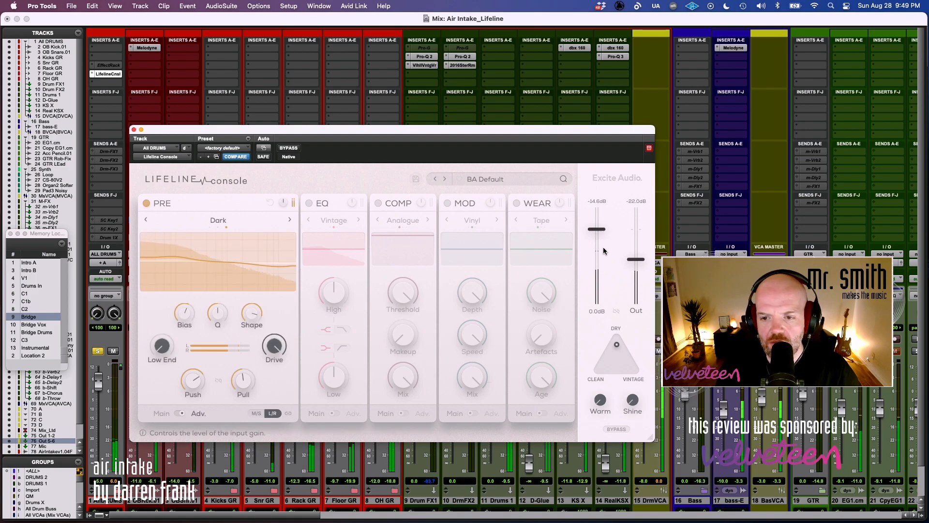
- Raise the plugin's output level to 0.0 dB and toggle the whole plugin's bypass to compare, leaving it active
left_click_drag(631, 254, 632, 240)
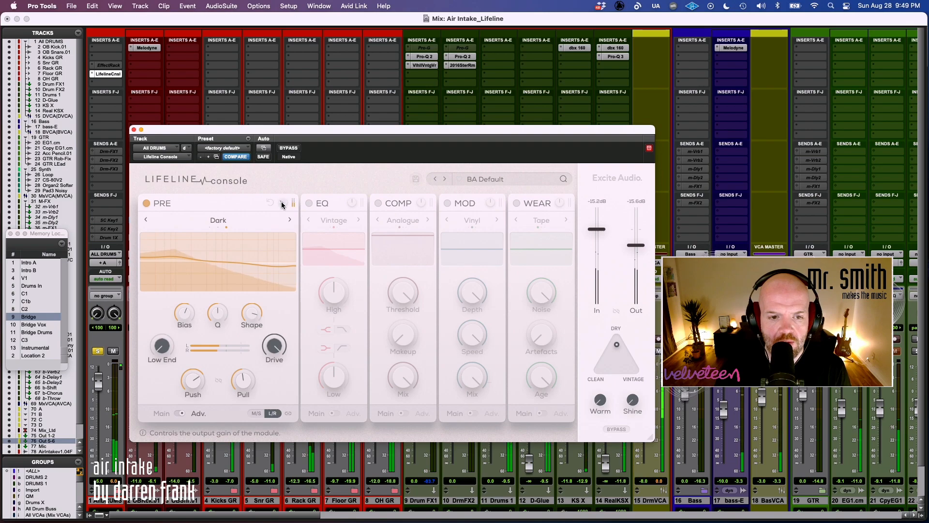
left_click_drag(635, 245, 635, 229)
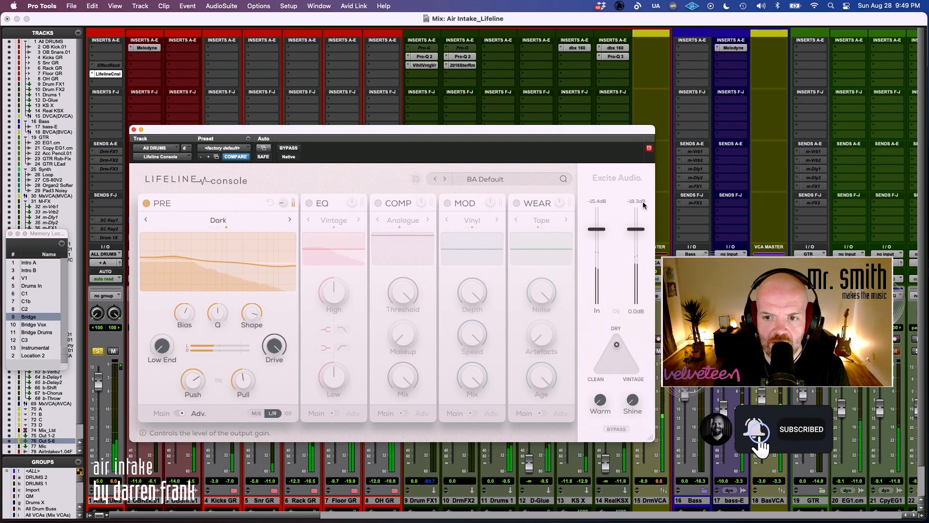
left_click(284, 150)
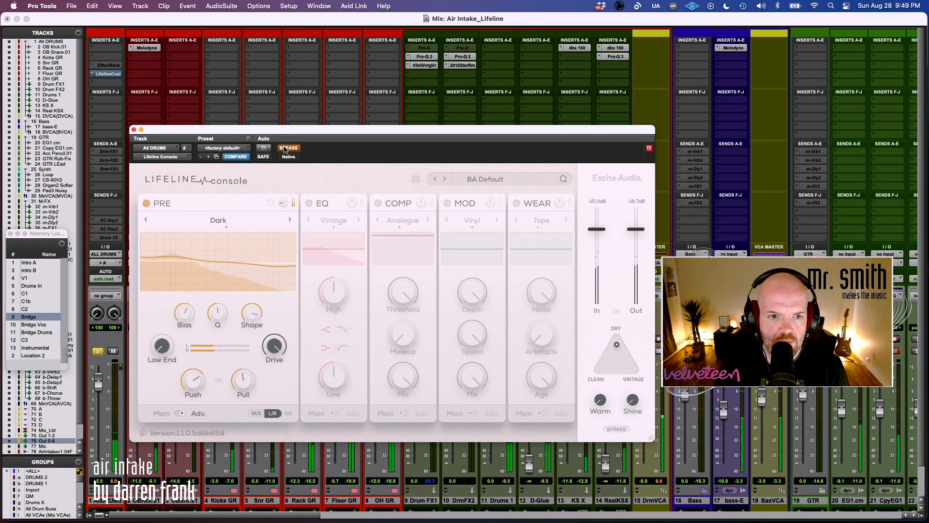
left_click(299, 149)
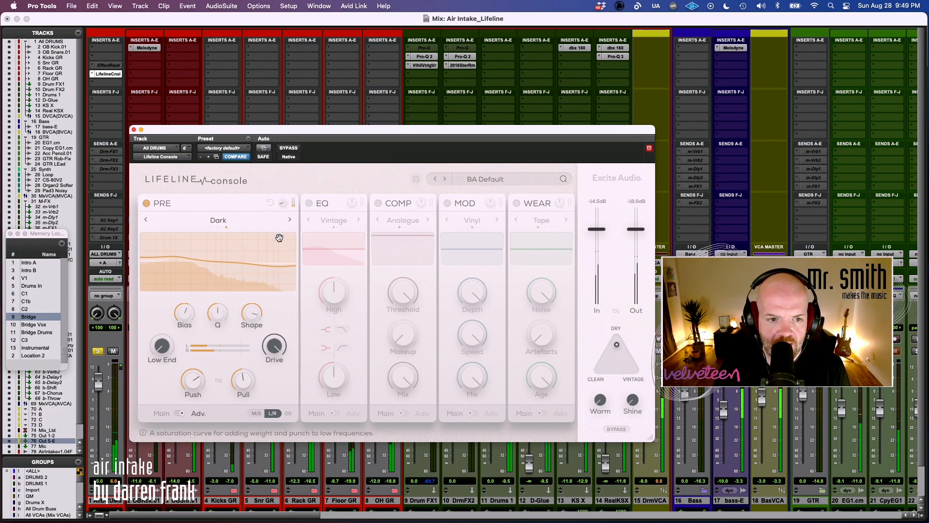
- Switch the PRE module to Warm mode and set Bias to 100%, adjusting the saturation curve's Q and Shape
left_click(291, 219)
left_click(291, 219)
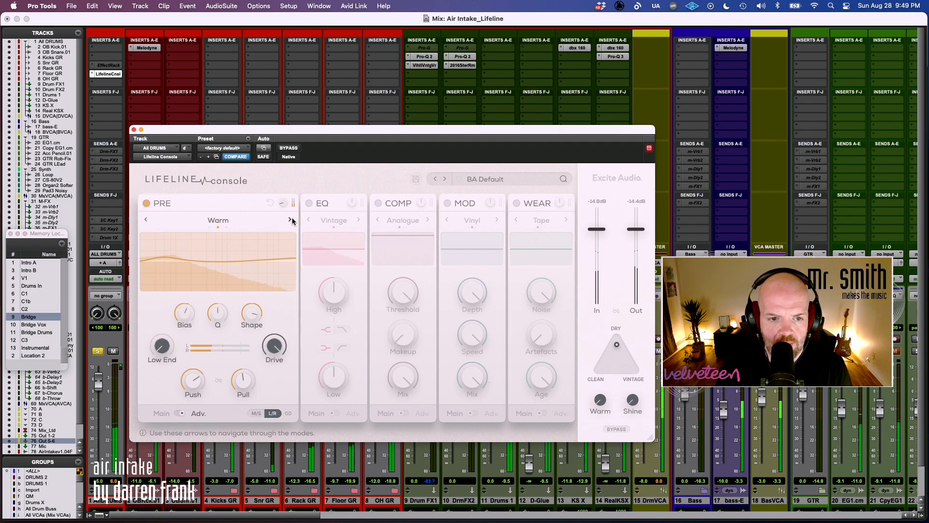
mouse_move(184, 315)
left_click_drag(184, 316, 213, 265)
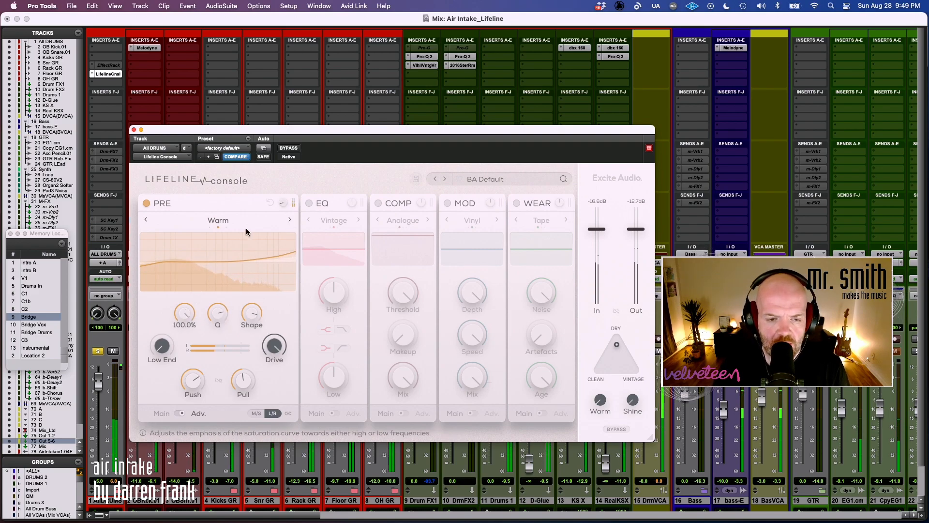
left_click_drag(246, 228, 242, 275)
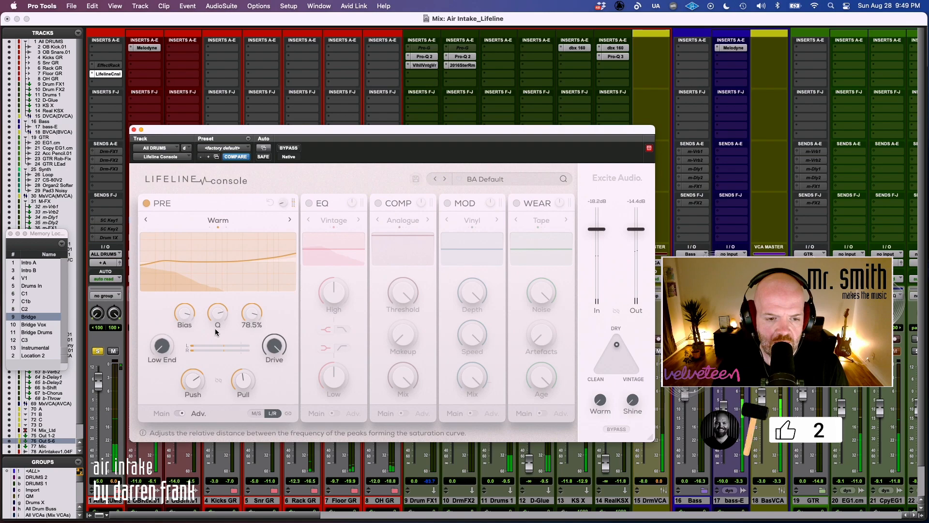
- Audition minimum Bias with high and low Q settings in the PRE module, then return Bias to maximum
left_click_drag(185, 313, 187, 453)
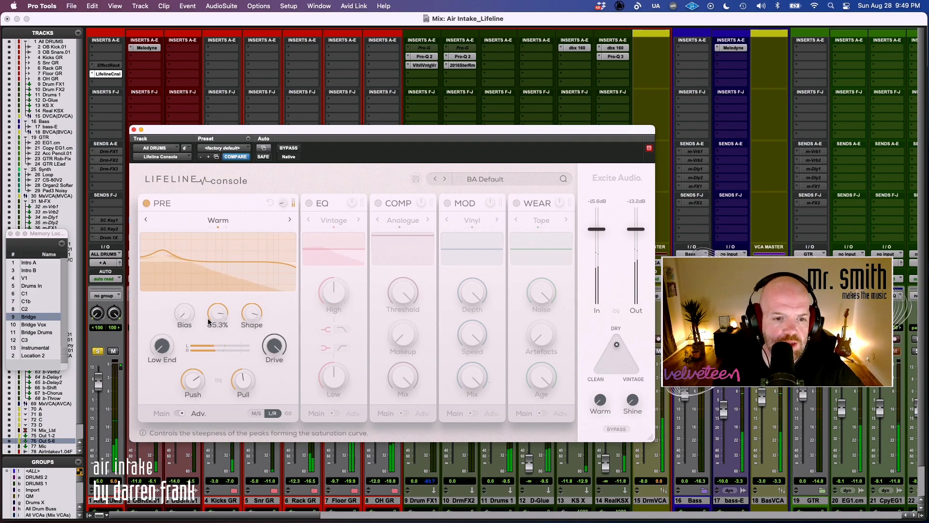
left_click_drag(209, 345, 242, 282)
left_click_drag(219, 364, 218, 378)
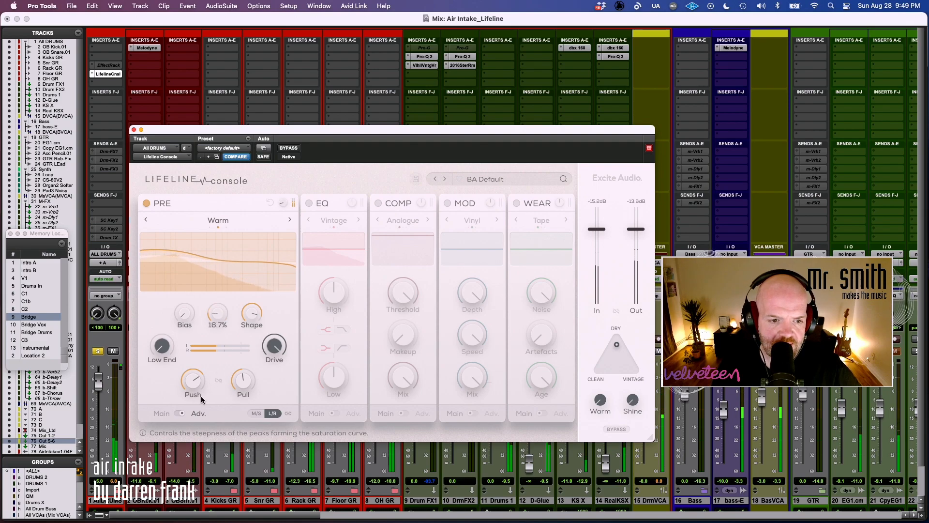
left_click_drag(185, 314, 224, 175)
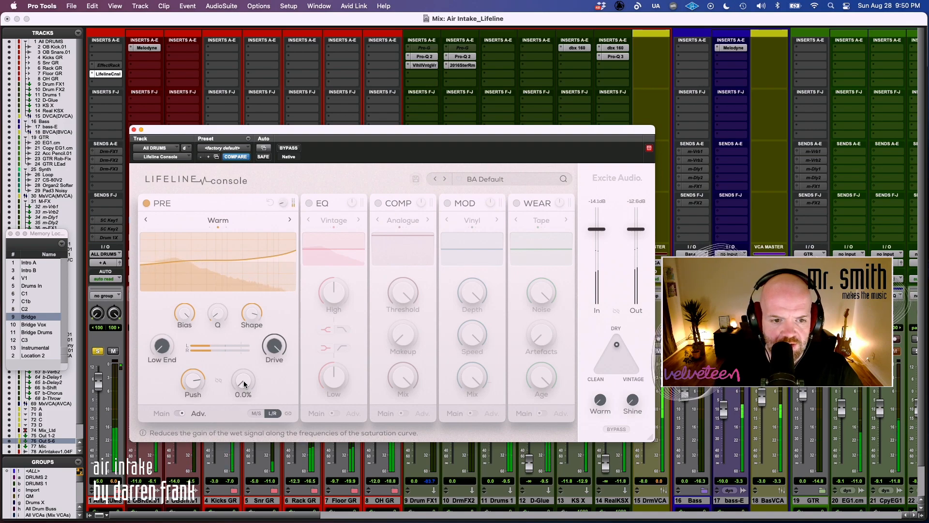
- Raise Pull in the PRE module and toggle the module's bypass to compare, leaving it active
left_click_drag(242, 381, 255, 286)
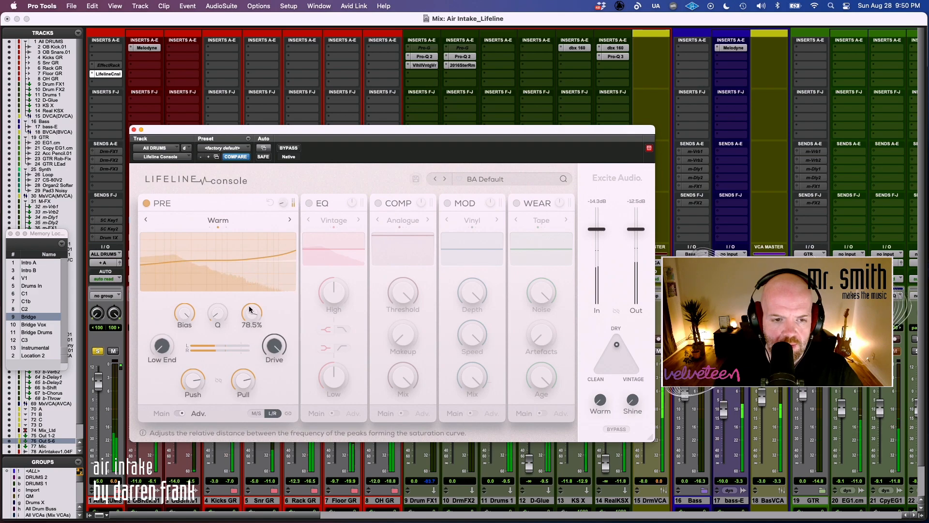
left_click(146, 204)
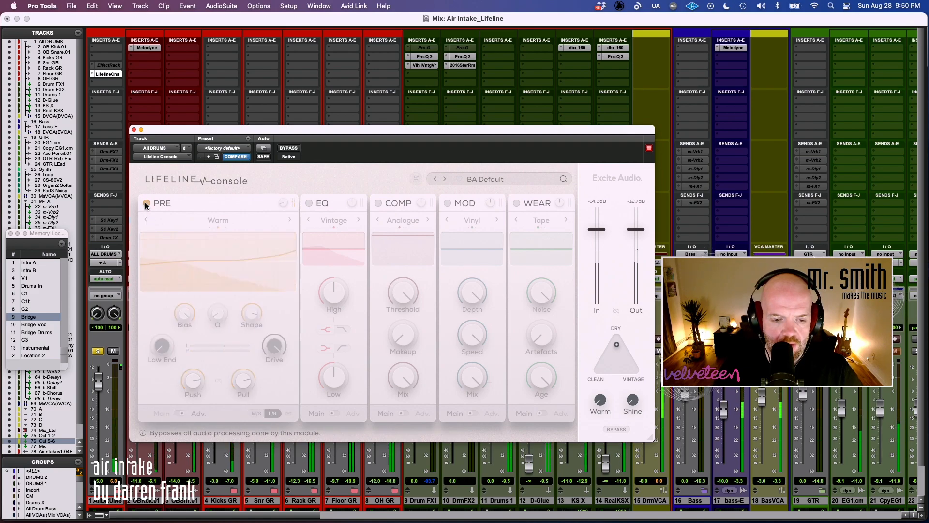
left_click(146, 203)
- Sweep the PRE Pull control between minimum and 100%, then set it to about 56.7%
left_click_drag(246, 377, 255, 335)
left_click_drag(247, 371, 236, 426)
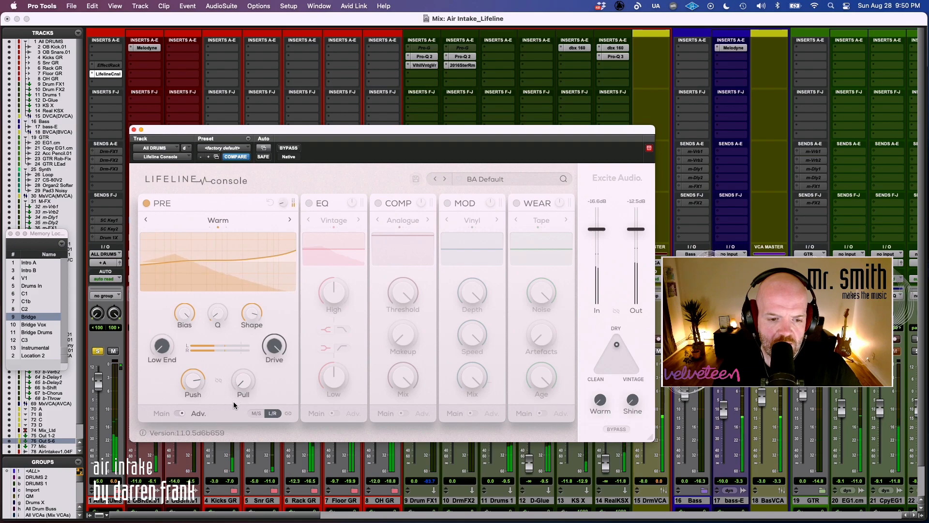
mouse_move(240, 381)
left_mouse_down()
mouse_move(239, 360)
mouse_move(231, 404)
mouse_move(245, 380)
left_mouse_up()
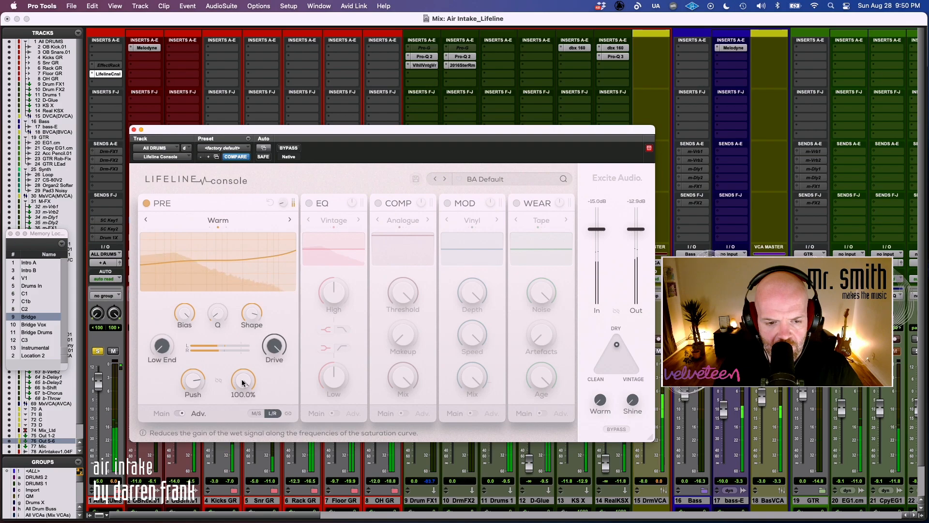
left_click_drag(242, 379, 209, 464)
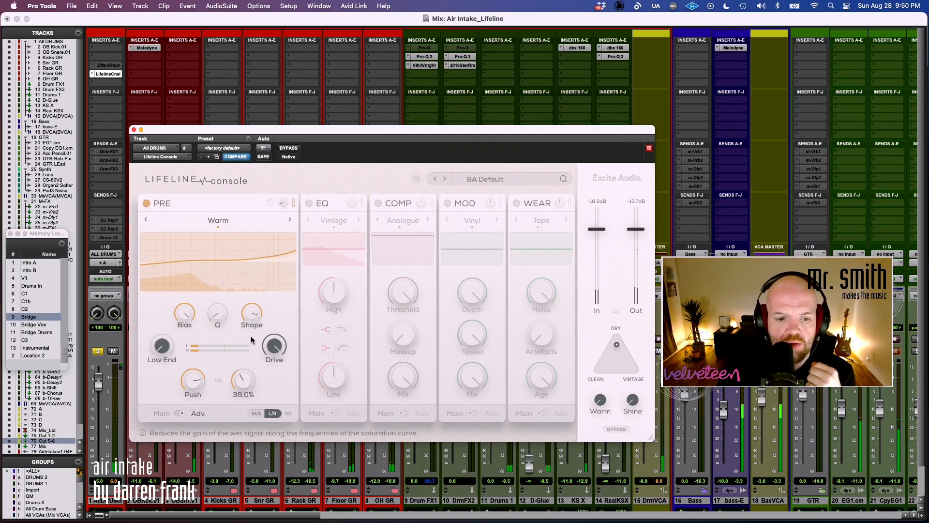
left_click(239, 383, "alt")
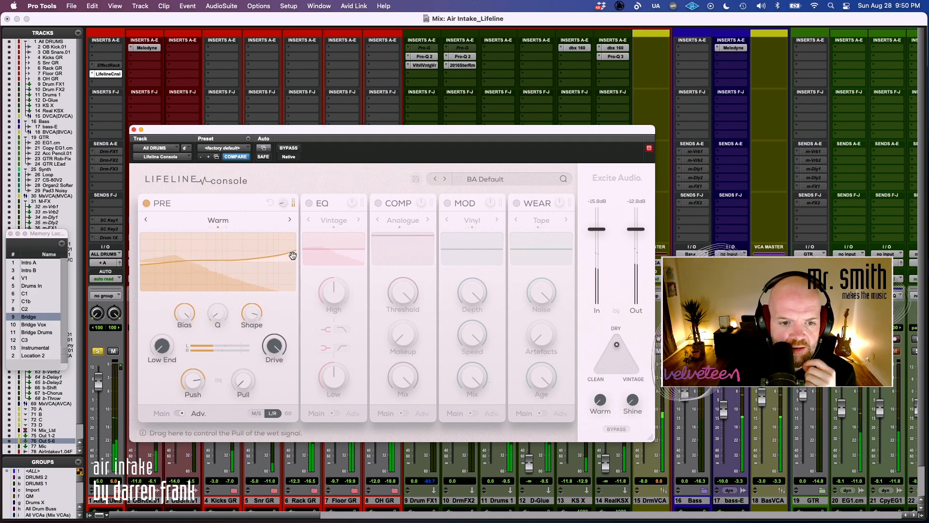
mouse_move(250, 400)
left_mouse_down()
mouse_move(266, 315)
mouse_move(238, 389)
left_mouse_up()
left_click_drag(268, 316, 248, 312)
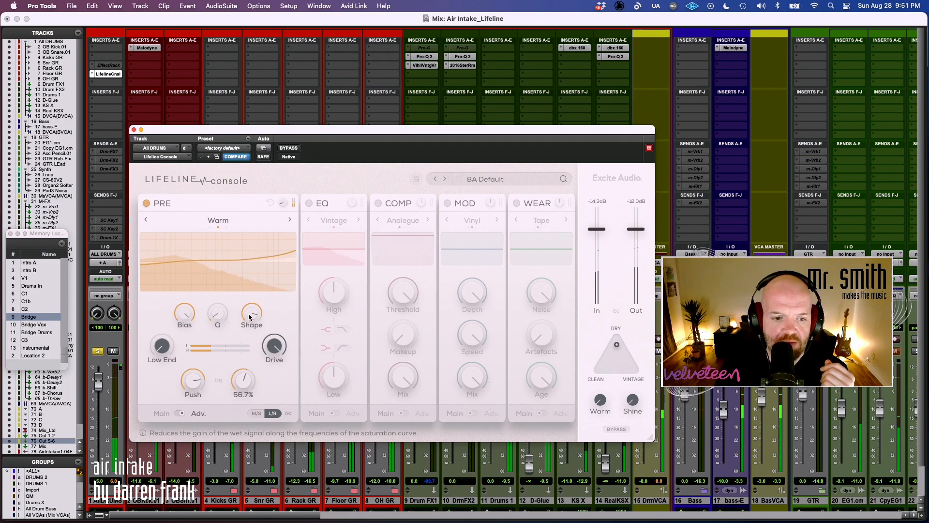
- Switch the PRE module to Bright mode, then bypass it and activate the EQ module
left_click(289, 219)
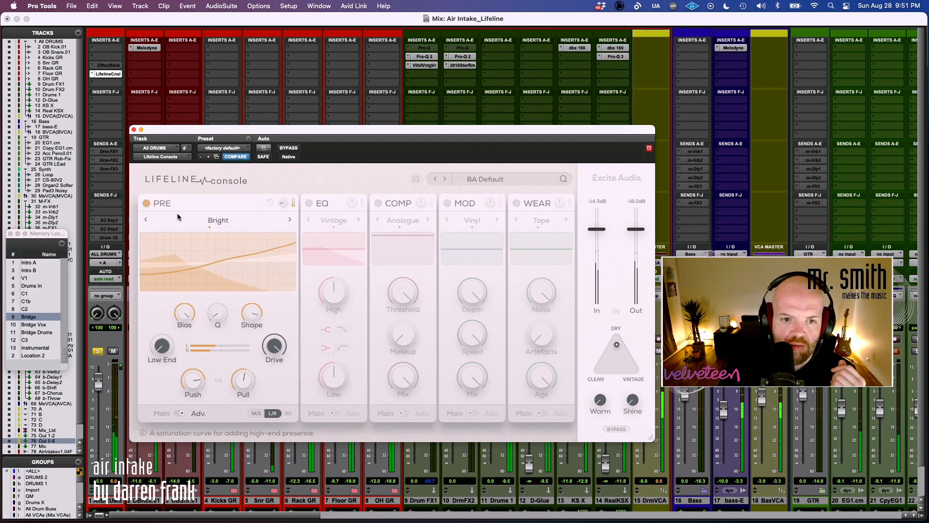
left_click(145, 204)
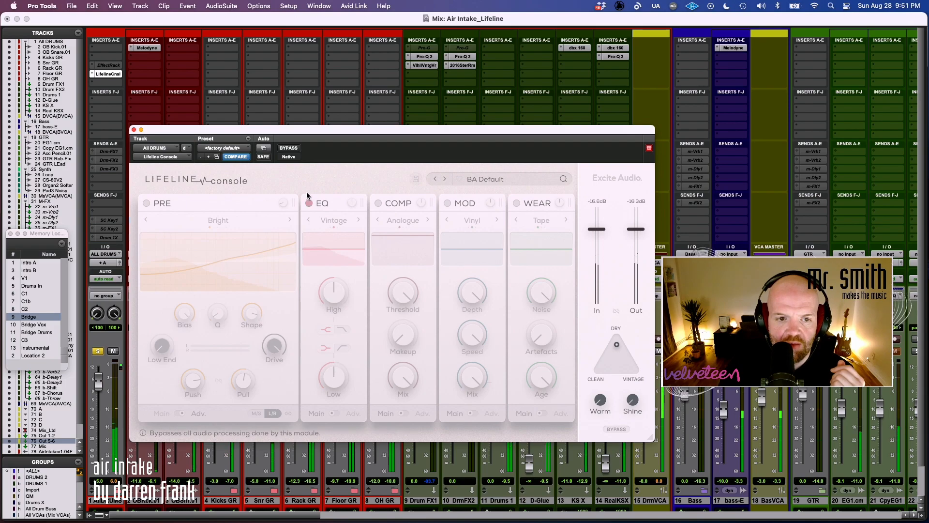
left_click(313, 203)
- Boost the EQ module's High to about 11.1 dB in Vintage mode and adjust the Low boost
left_click_drag(341, 312, 347, 259)
left_click_drag(339, 292, 338, 282)
left_click_drag(334, 377, 363, 330)
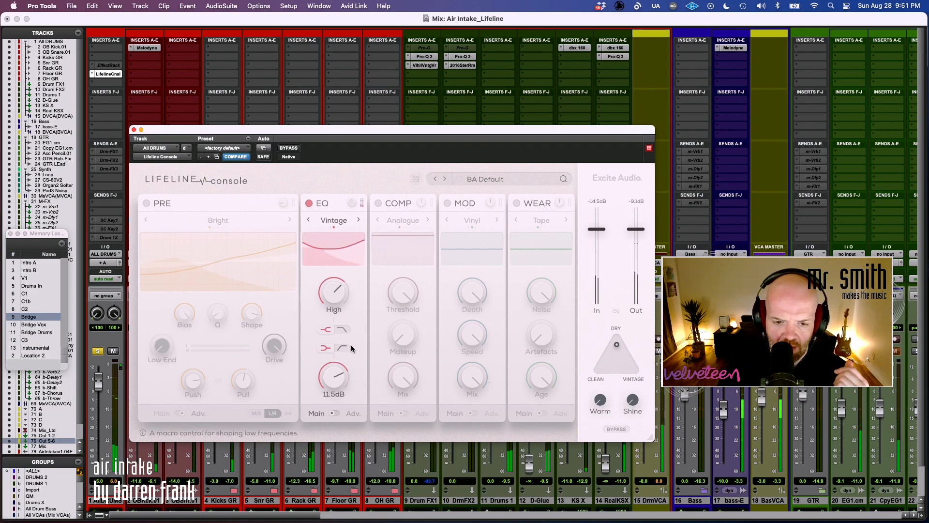
mouse_move(340, 272)
left_mouse_down()
mouse_move(330, 290)
mouse_move(336, 282)
left_mouse_up()
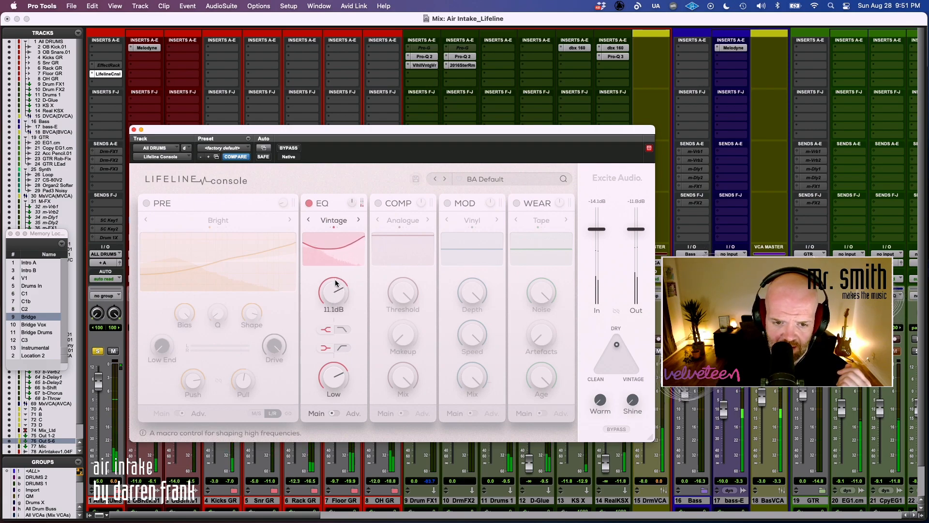
left_click_drag(322, 440, 337, 378)
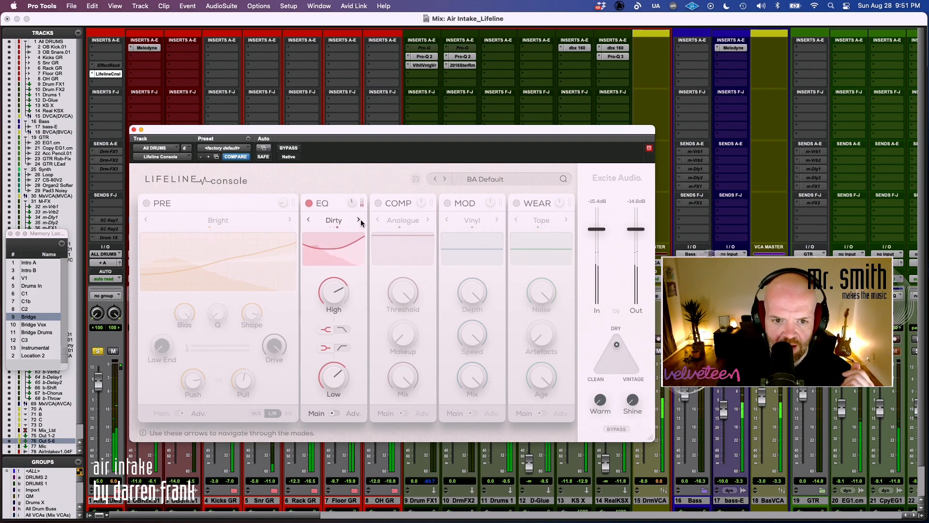
- Switch the EQ module to Gain mode and toggle its bypass to compare, leaving the module active
left_click(359, 220)
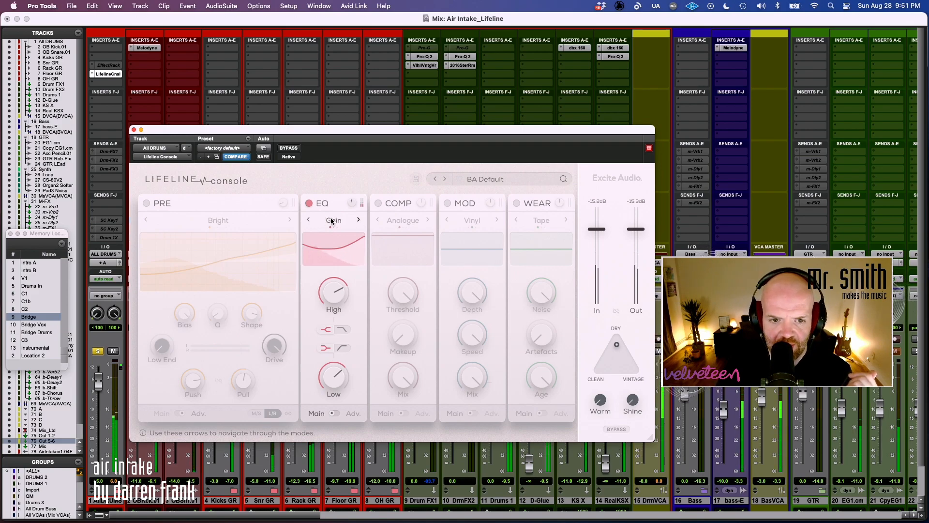
left_click(309, 204)
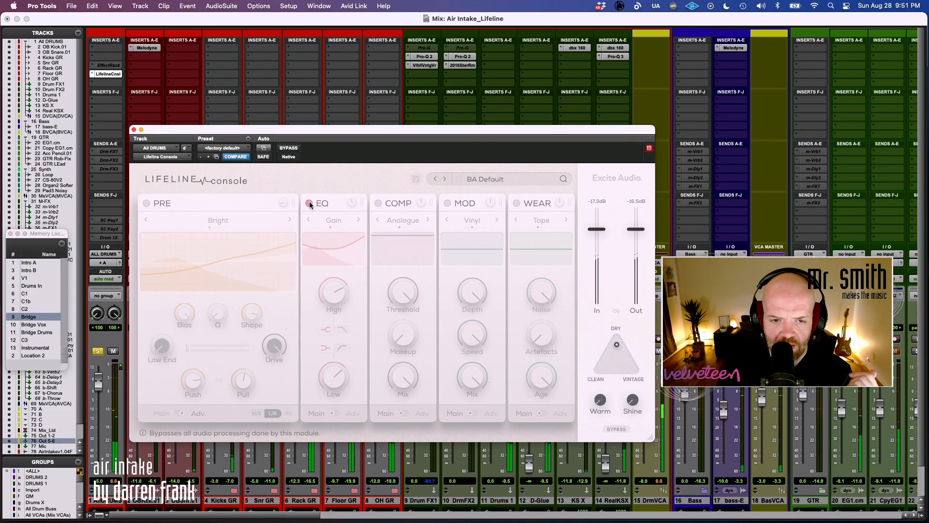
left_click(310, 203)
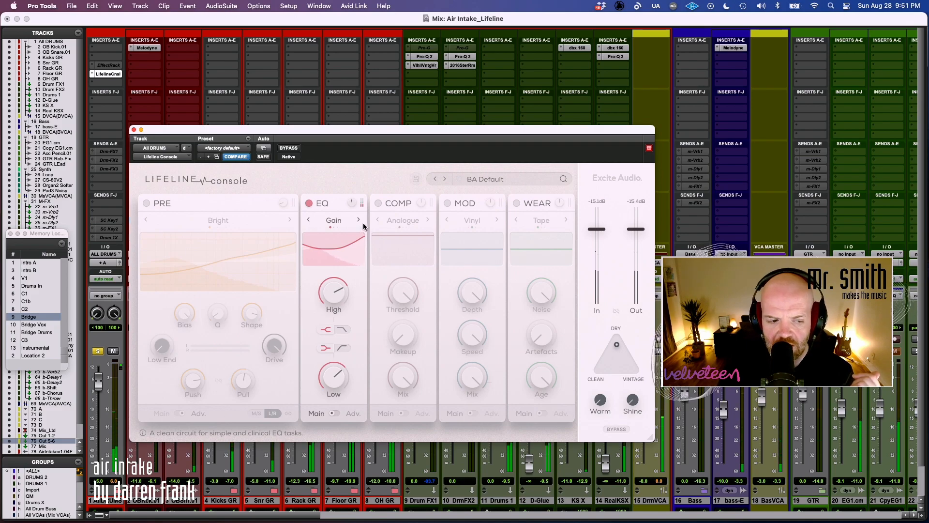
- Audition stronger boosts in the EQ's Gain mode, setting Low to about 11.4 dB and High to about 16.2 dB
scroll(345, 279, "up", 3)
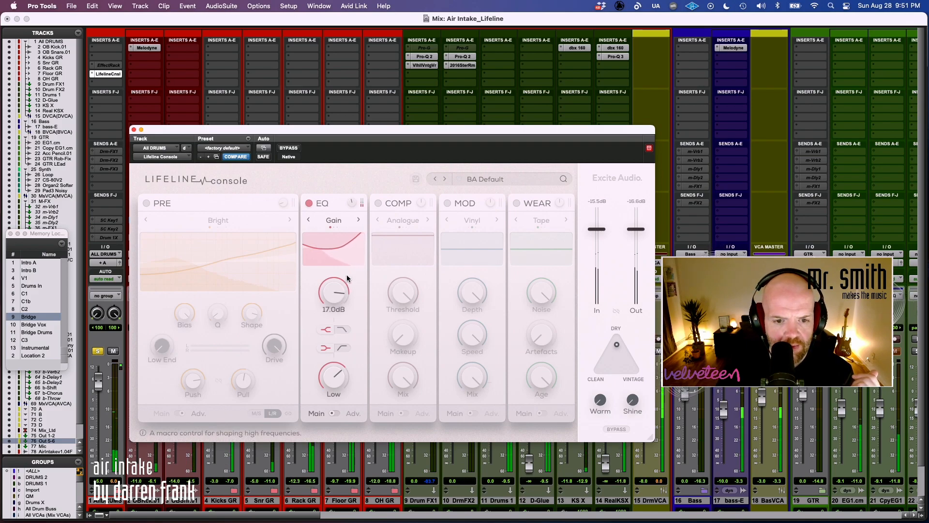
left_click_drag(329, 325, 329, 333)
mouse_move(335, 377)
left_mouse_down()
mouse_move(347, 347)
mouse_move(340, 371)
left_mouse_up()
scroll(345, 269, "up", 5)
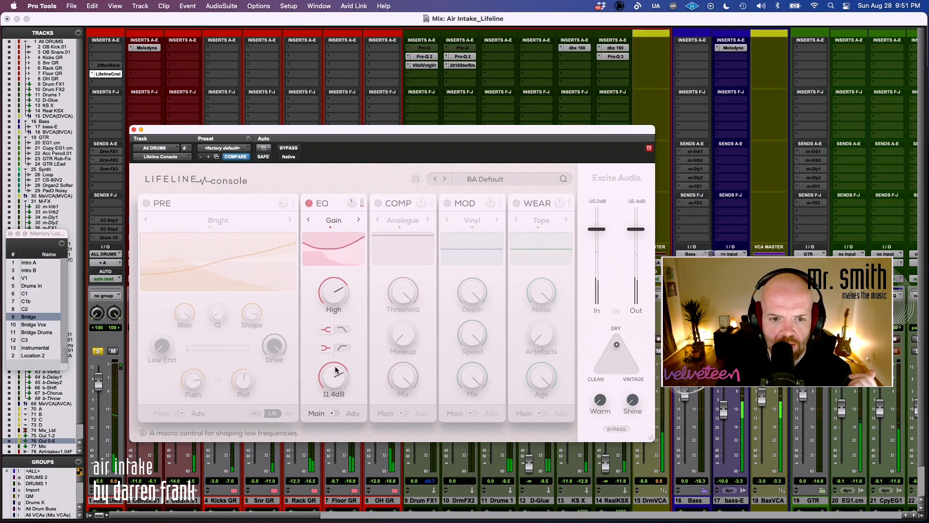
left_click_drag(342, 295, 337, 282)
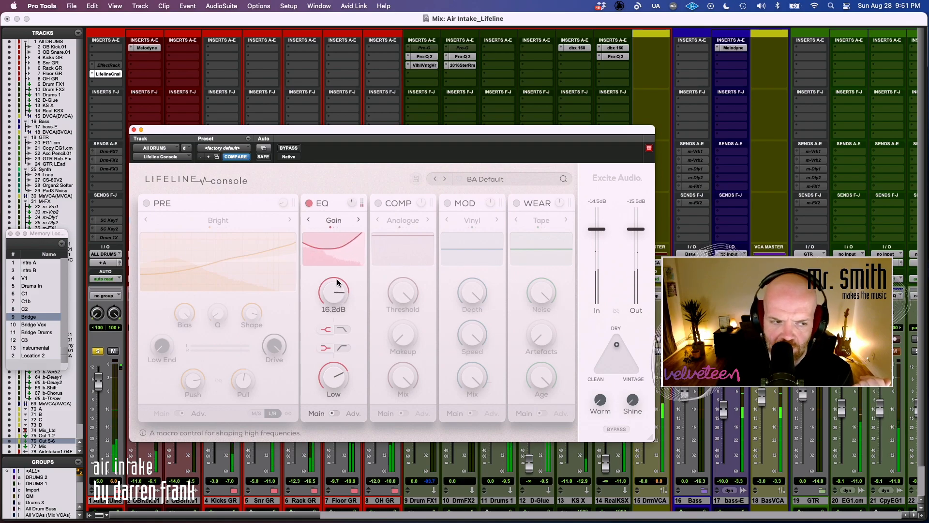
- Switch the EQ's High and Low controls to high-cut and low-cut filters and sweep their cutoff frequencies
left_click(341, 331)
left_click_drag(336, 290, 331, 317)
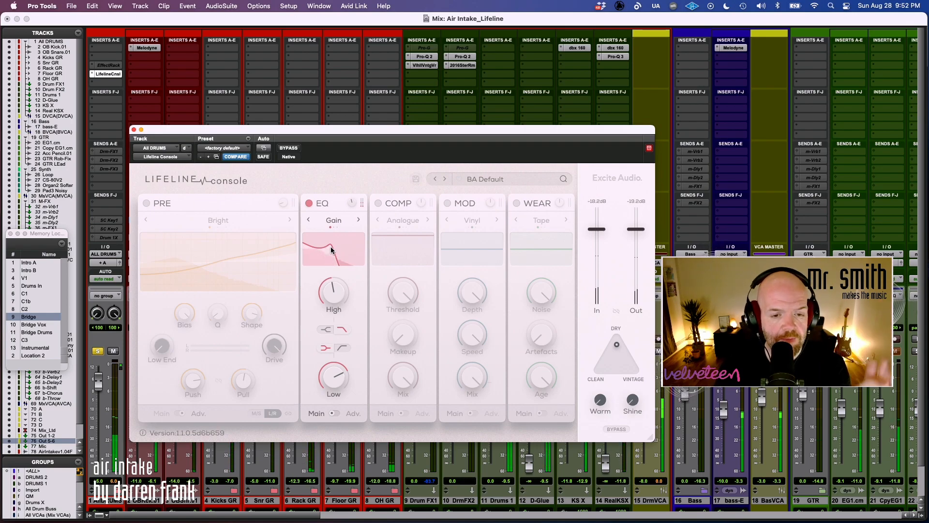
left_click_drag(326, 292, 355, 240)
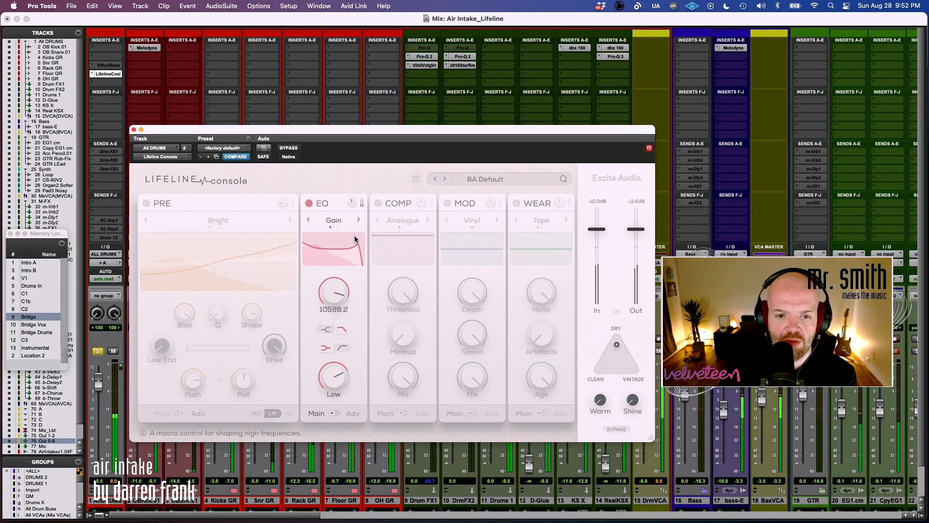
left_click_drag(338, 367, 352, 333)
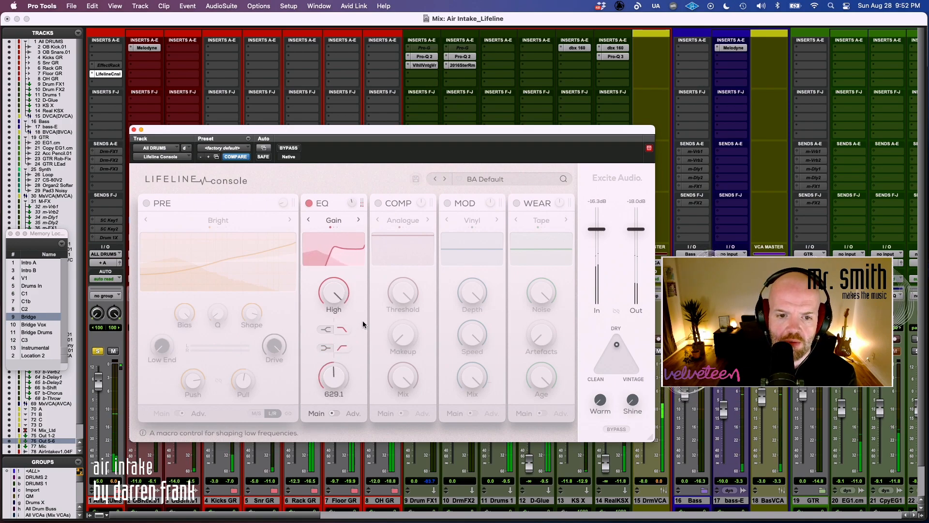
left_click_drag(335, 294, 312, 346)
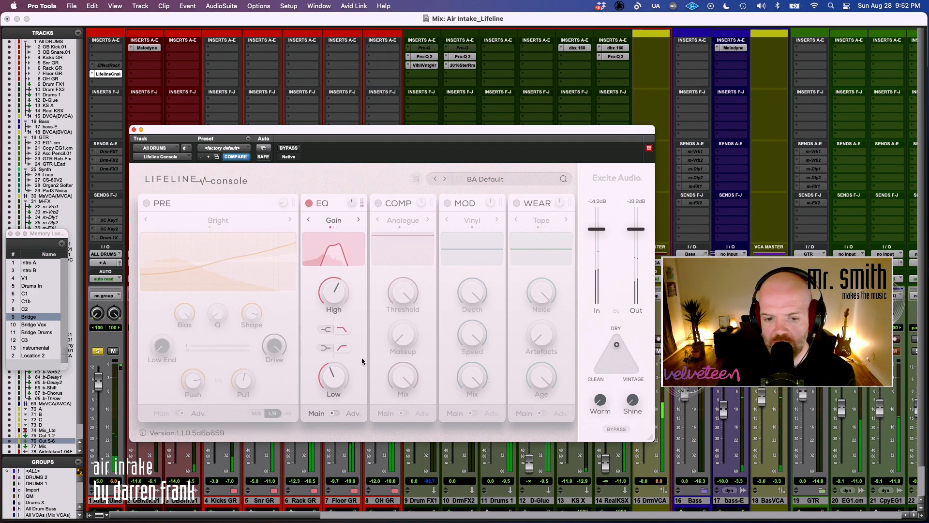
- Show the EQ's advanced controls, change the Low band to a shelf and raise the High band's cut frequency
left_click(334, 412)
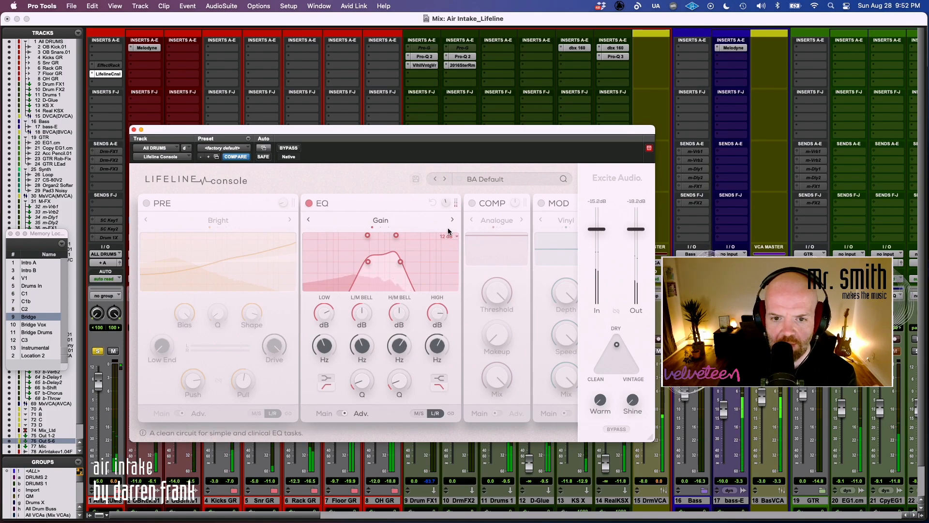
left_click(328, 379)
left_click_drag(328, 351, 321, 322)
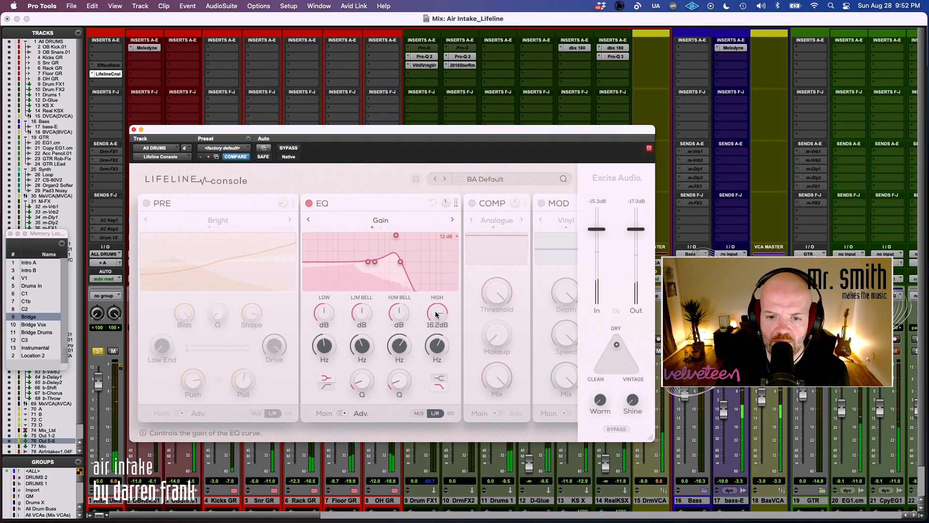
left_click_drag(437, 341, 438, 312)
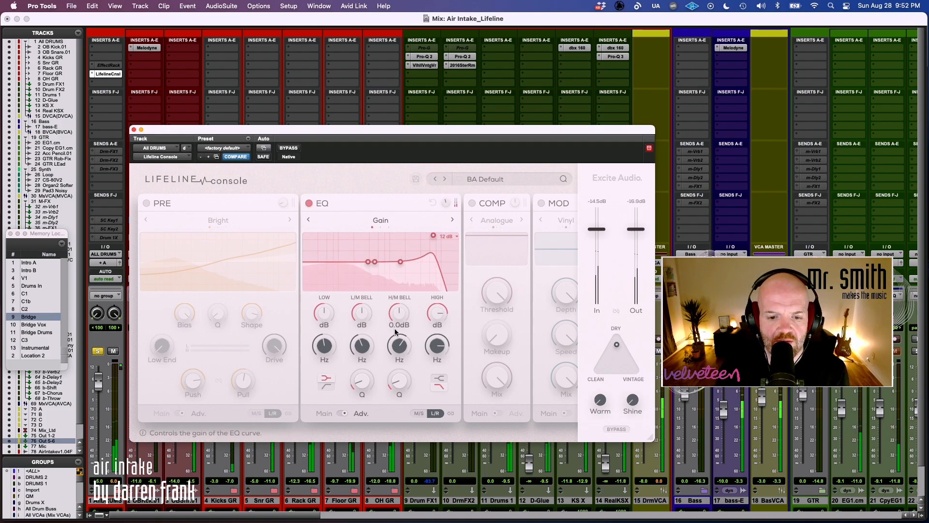
- Return the EQ to its main controls, change the High band to a shelf and boost both the High and Low bands
left_click(357, 407)
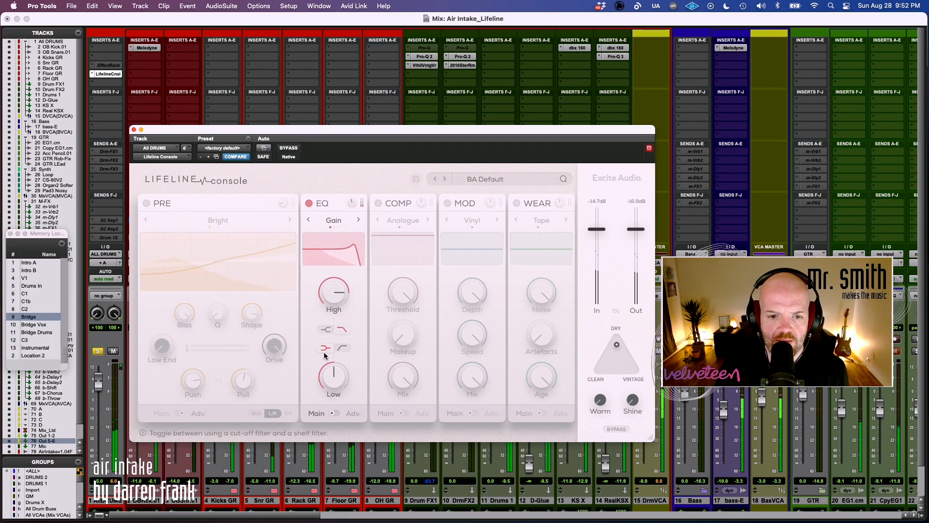
left_click(326, 330)
left_click_drag(335, 285, 328, 300)
left_click_drag(334, 370, 345, 346)
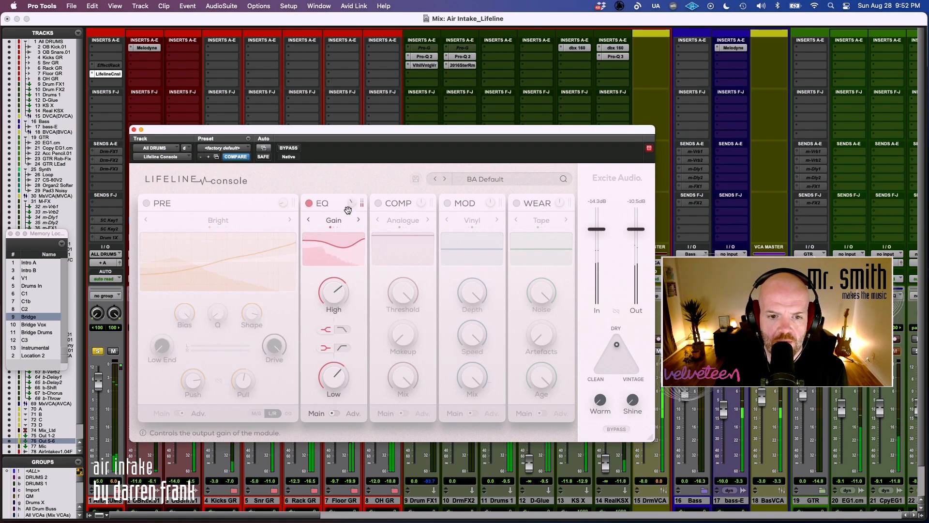
- Show the EQ's advanced controls and lower the Low shelf's frequency to about 93 Hz
left_click(334, 413)
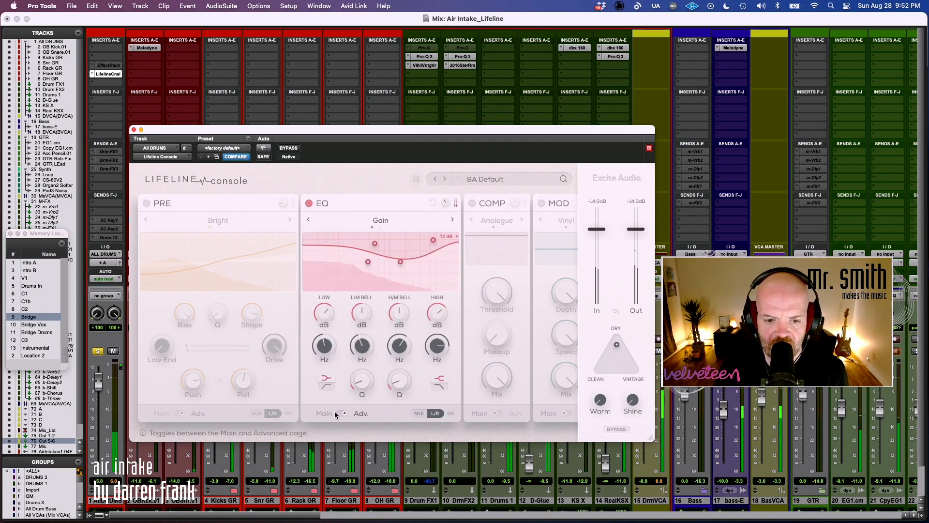
mouse_move(323, 348)
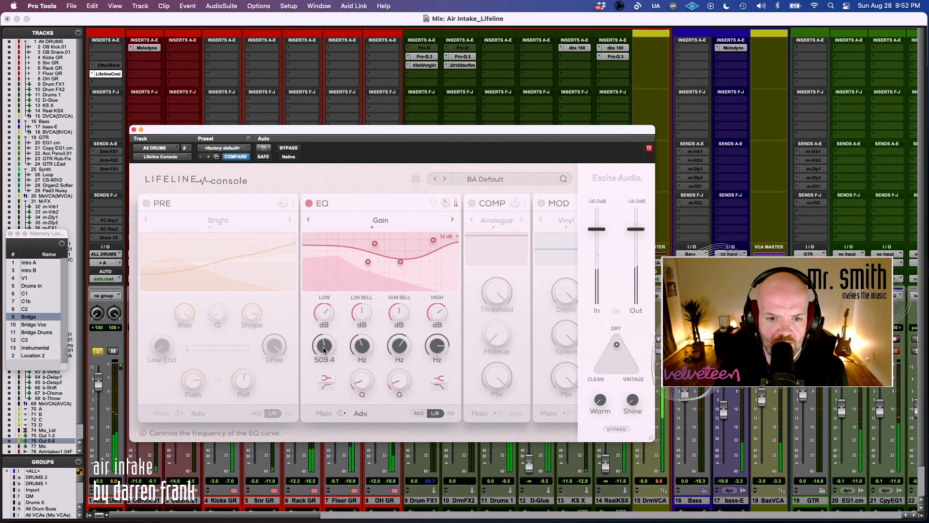
scroll(324, 347, "down", 5)
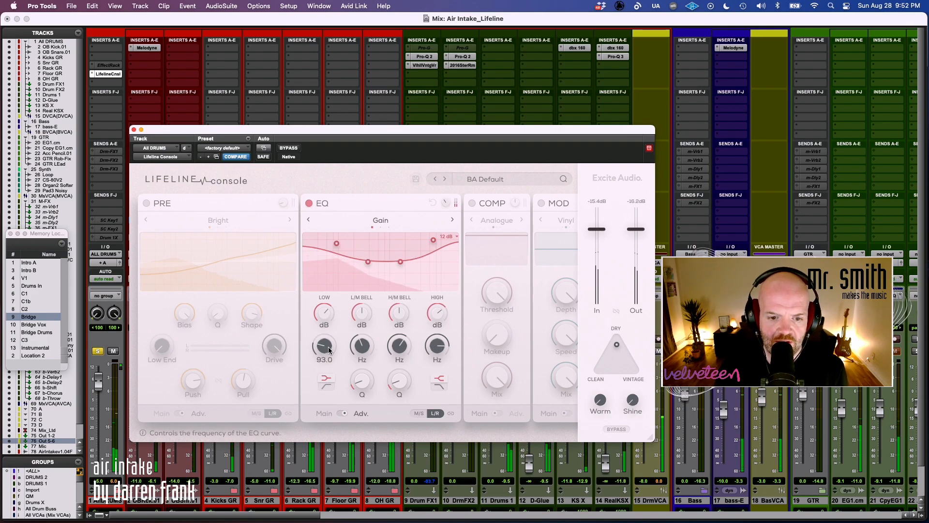
mouse_move(442, 350)
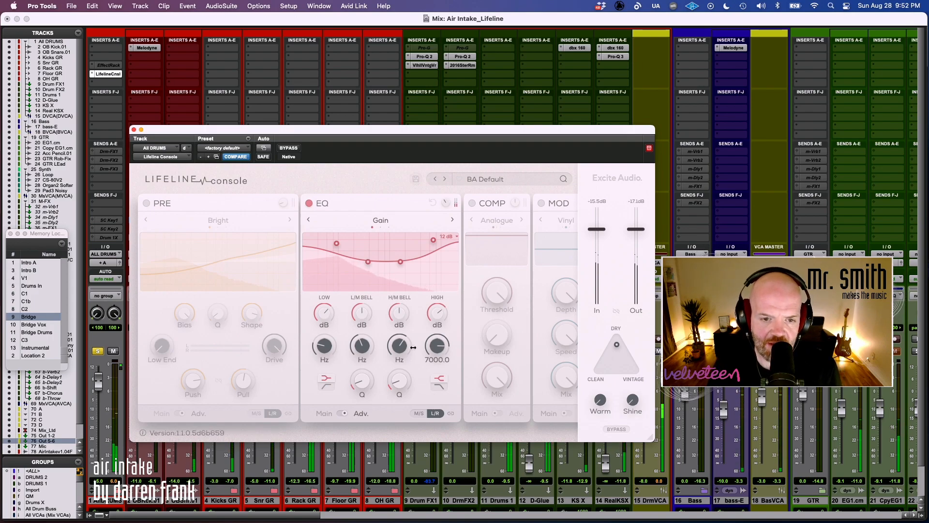
- Switch the EQ to Vintage mode, toggle its bypass to compare, and adjust the Low band's frequency around 108 Hz
left_click(452, 220)
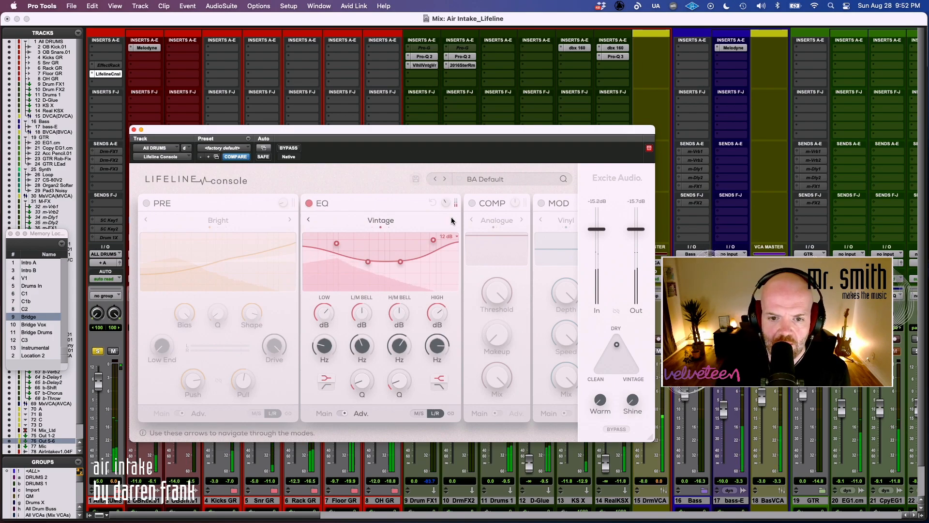
mouse_move(447, 352)
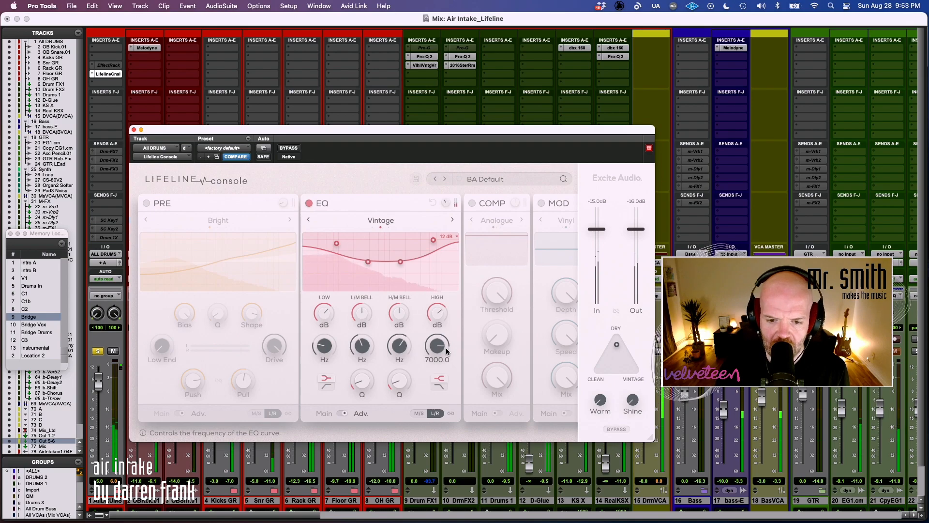
left_click(308, 203)
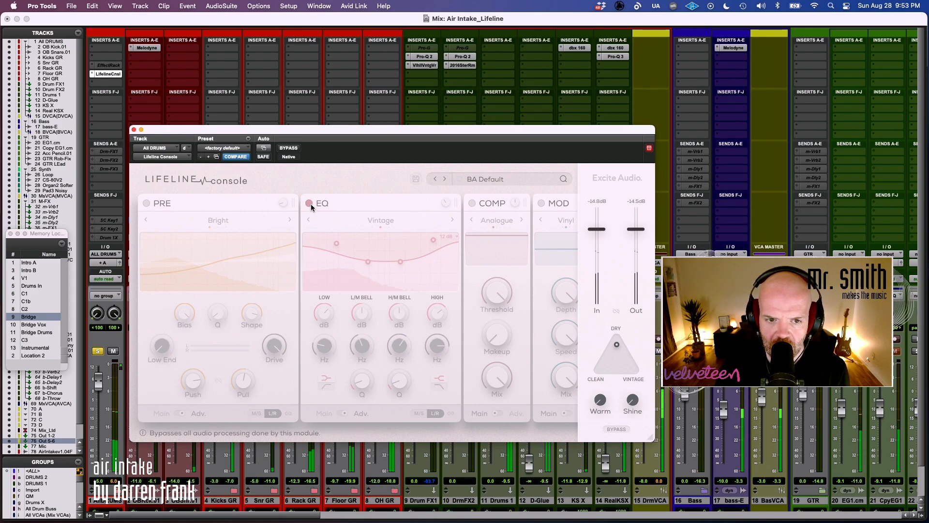
left_click(310, 204)
left_click_drag(323, 351, 325, 349)
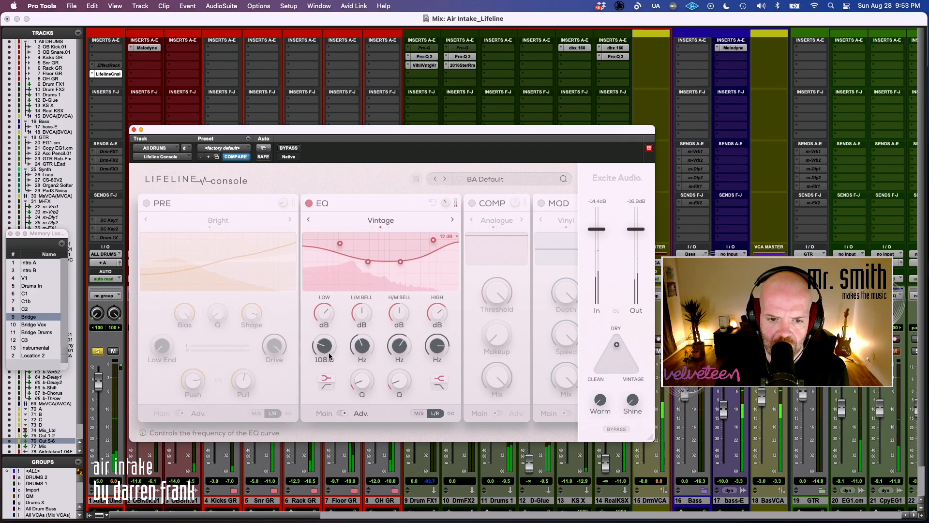
- Audition the EQ's Dirty mode with the H/M bell boosted 9.0 dB, its frequency raised and its Q at about 1.1
left_click(452, 220)
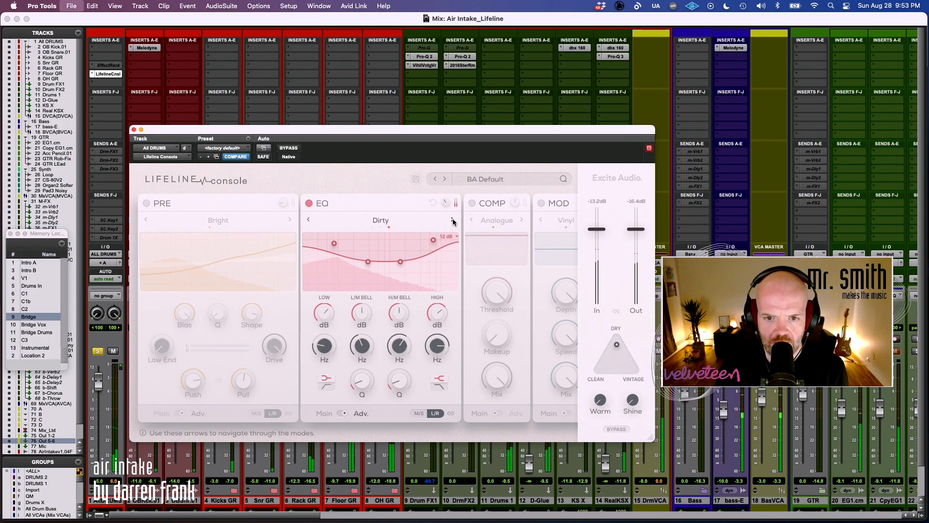
left_click(453, 221)
left_click(453, 220)
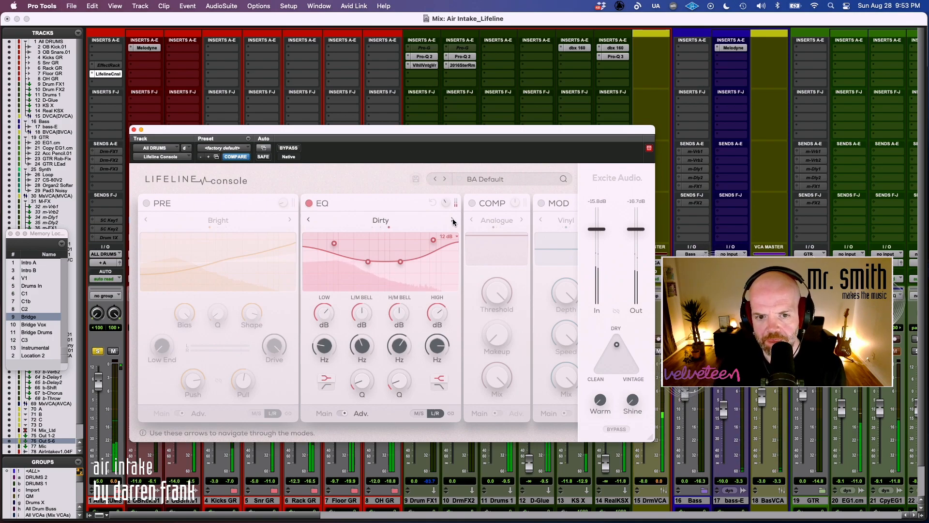
left_click_drag(401, 319, 401, 299)
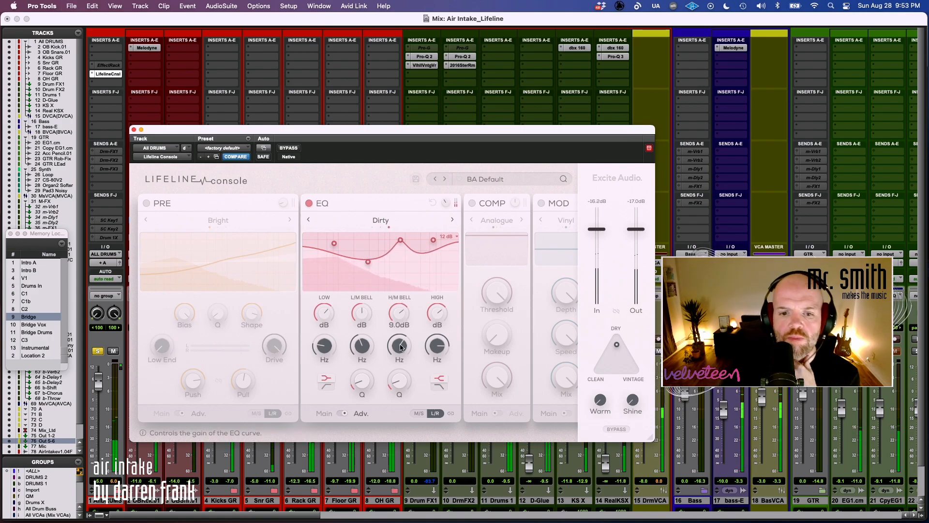
mouse_move(399, 347)
left_mouse_down()
mouse_move(403, 328)
mouse_move(382, 376)
mouse_move(401, 342)
left_mouse_up()
mouse_move(399, 390)
left_mouse_down()
mouse_move(425, 234)
mouse_move(399, 382)
left_mouse_up()
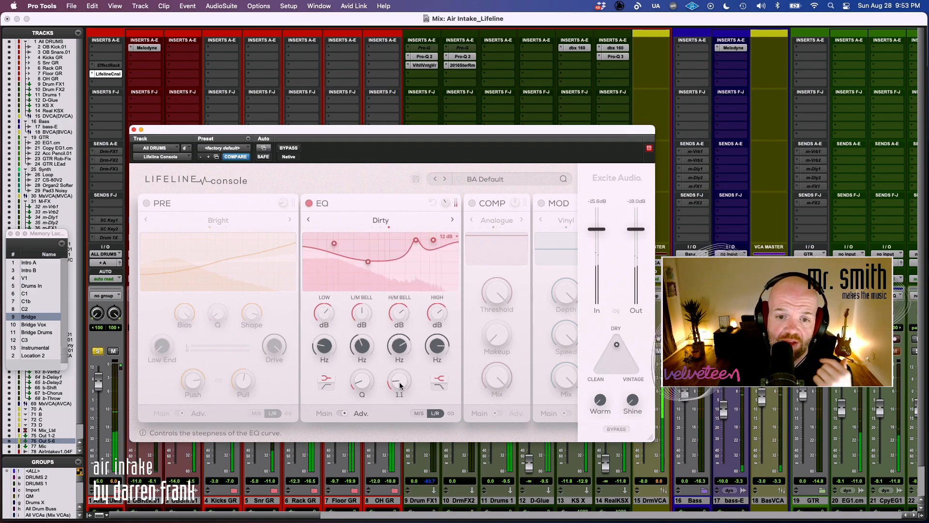
- Return the EQ to Vintage mode, sweep the H/M bell with a narrow Q of about 6.5, and bring its gain back near zero
left_click(452, 221)
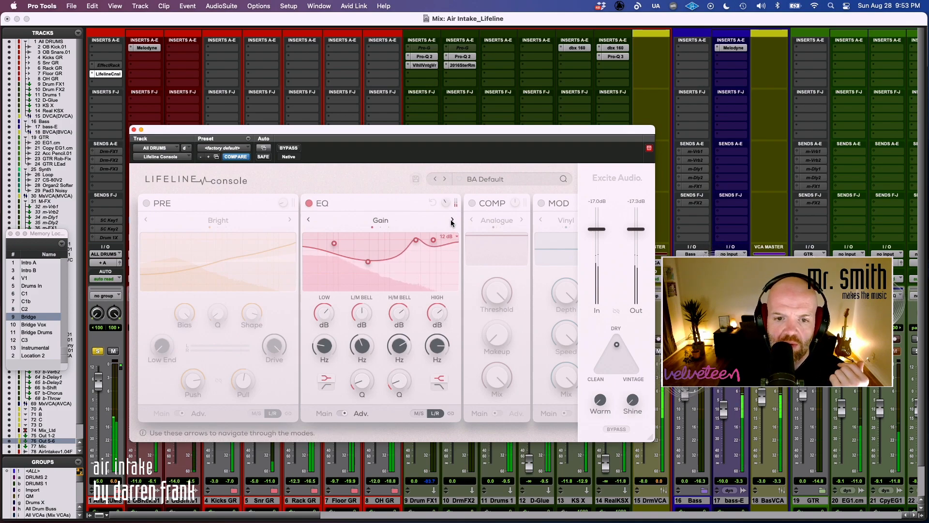
left_click(453, 221)
left_click_drag(398, 379, 432, 268)
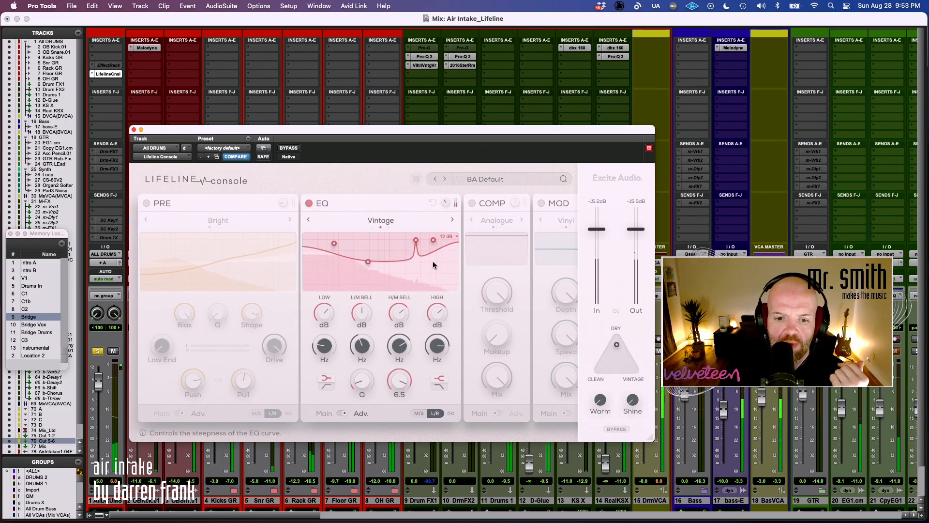
left_click_drag(402, 346, 390, 403)
left_click_drag(394, 355, 387, 334)
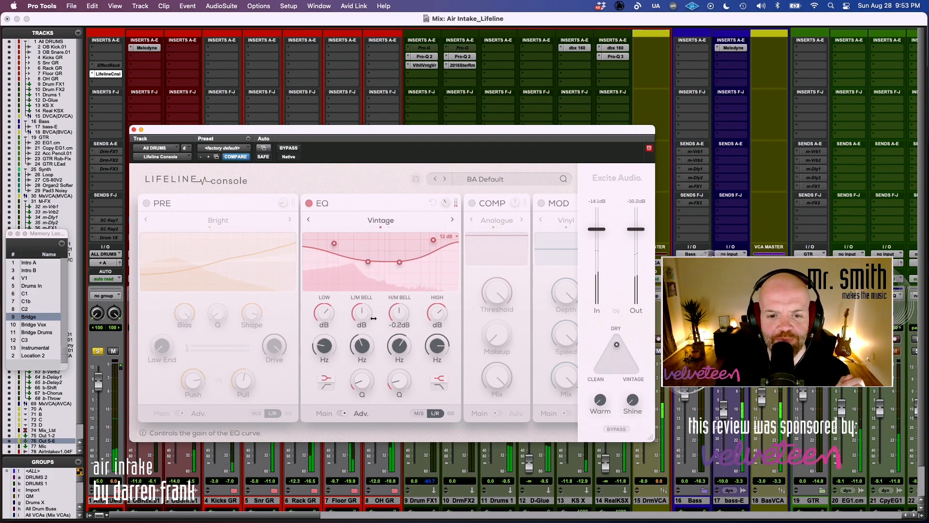
- Boost the EQ's H/M bell moderately at a slightly higher frequency and cut the L/M bell a little
mouse_move(387, 324)
left_click_drag(387, 325, 410, 294)
left_click_drag(399, 346, 407, 302)
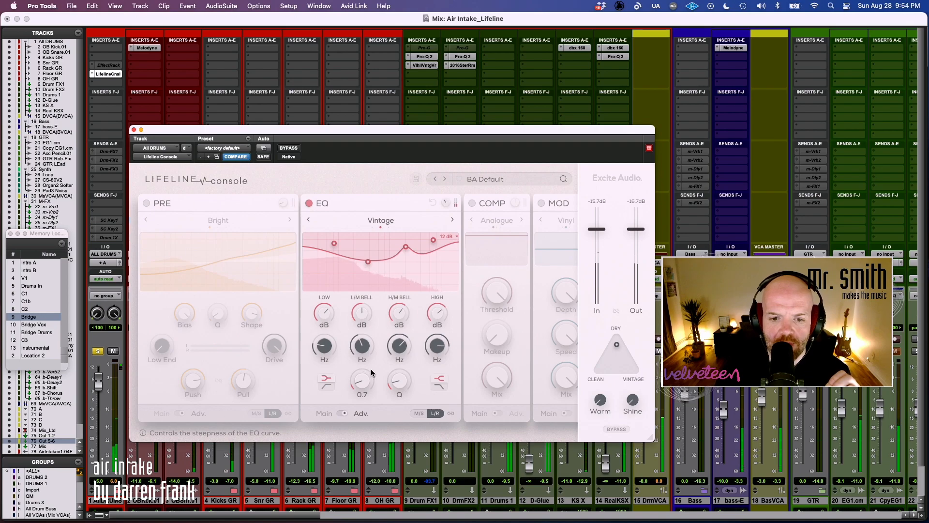
left_click_drag(362, 345, 360, 380)
left_click_drag(359, 317, 357, 337)
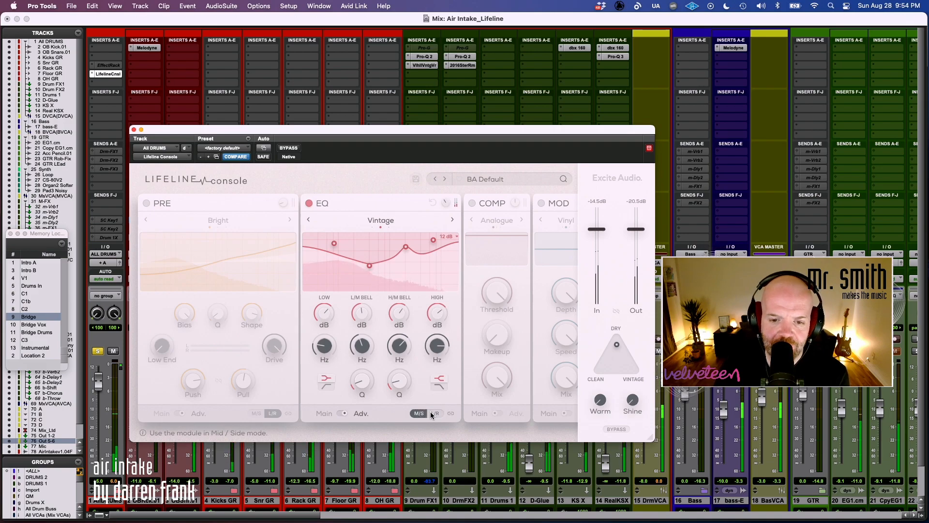
- Toggle the EQ module's bypass to compare the sound, leaving the module bypassed
left_click(310, 202)
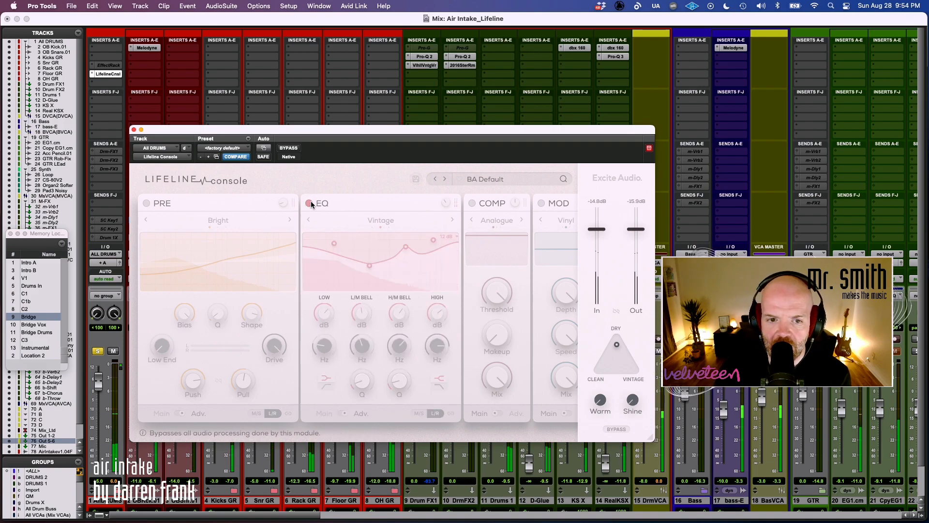
left_click(310, 202)
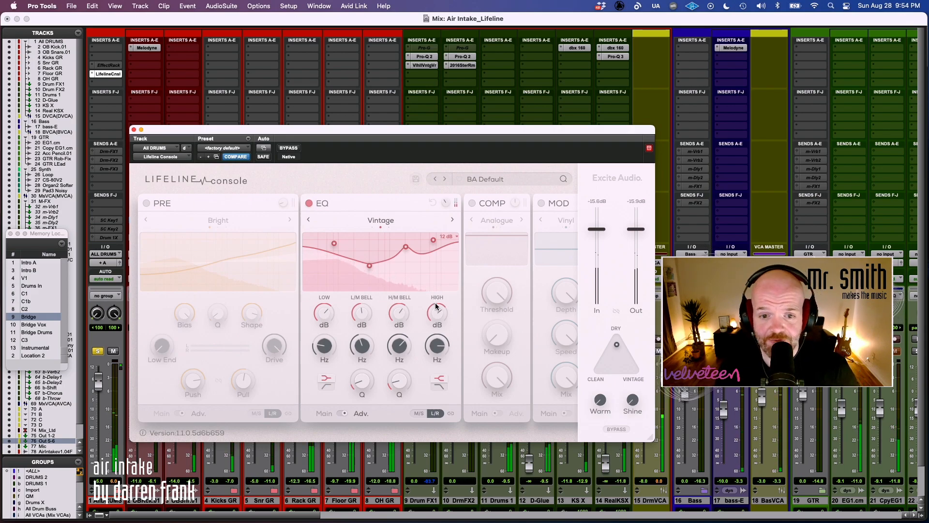
left_click(309, 203)
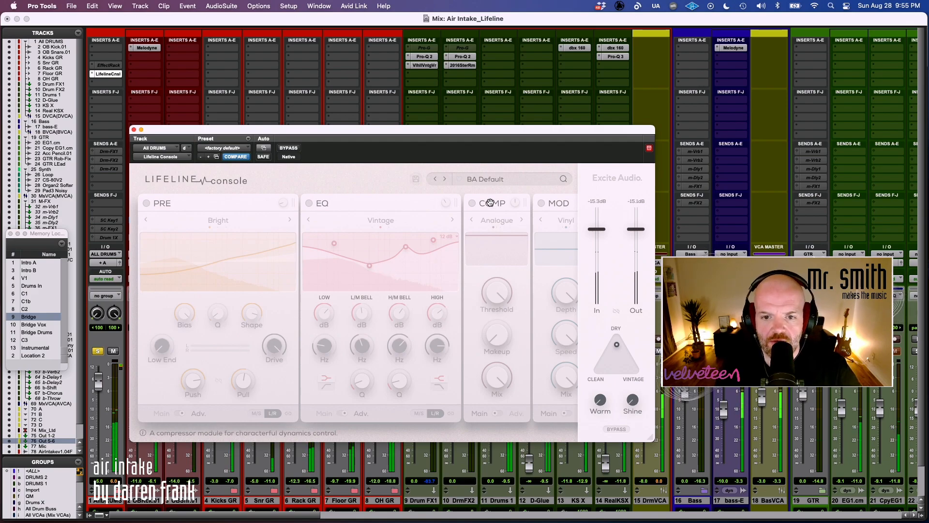
- Enable the COMP module and choose its Analogue mode
left_click(490, 203)
left_click(504, 220)
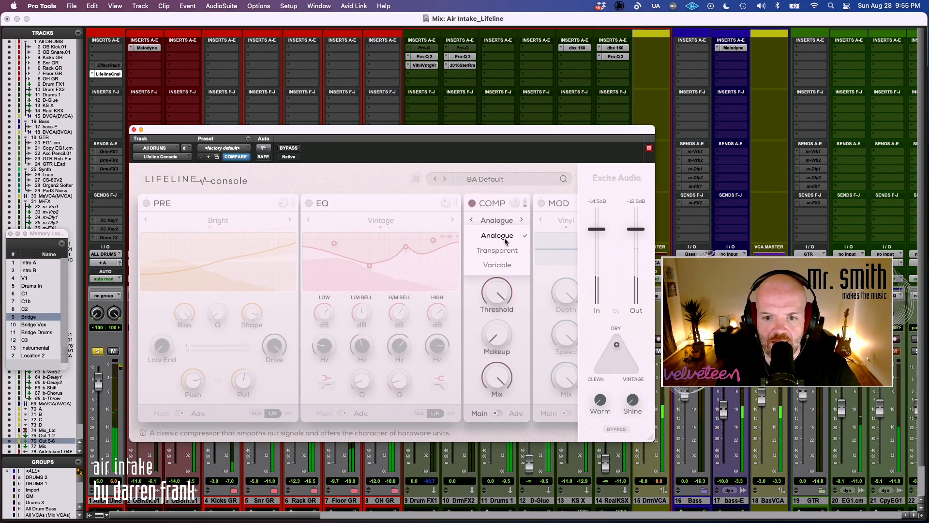
left_click(504, 237)
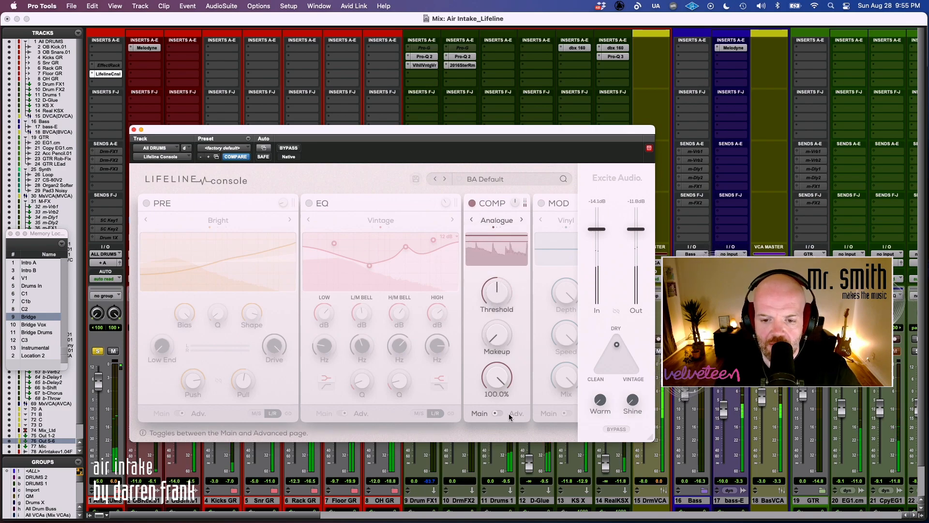
- Sweep the compressor's threshold, including -60.0 dB and -27.8 dB, and add some makeup gain
mouse_move(496, 296)
left_mouse_down()
mouse_move(486, 334)
mouse_move(504, 285)
left_mouse_up()
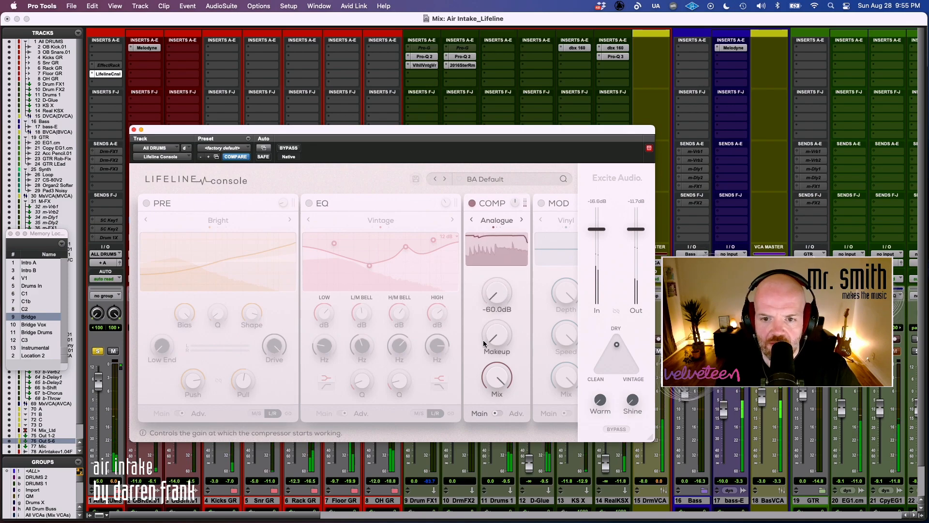
left_click_drag(486, 350, 495, 296)
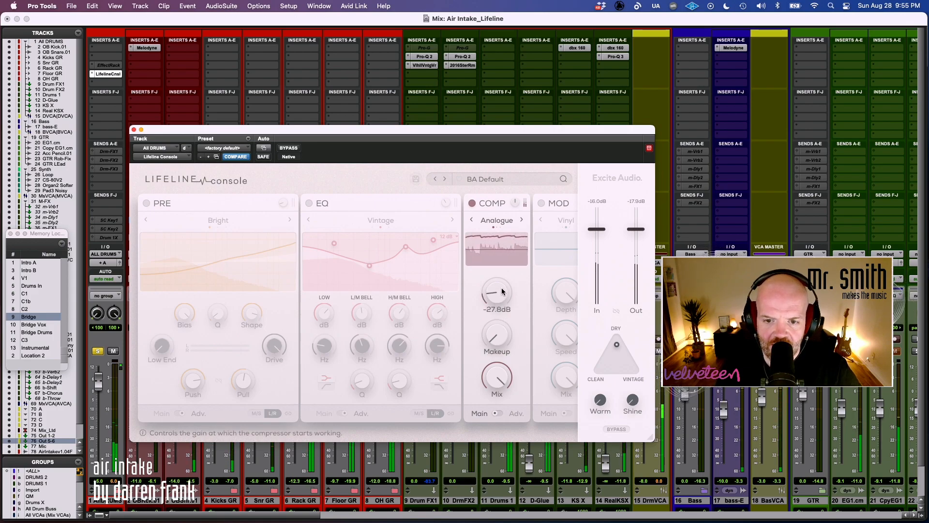
left_click_drag(499, 295, 494, 306)
left_click_drag(497, 339, 501, 320)
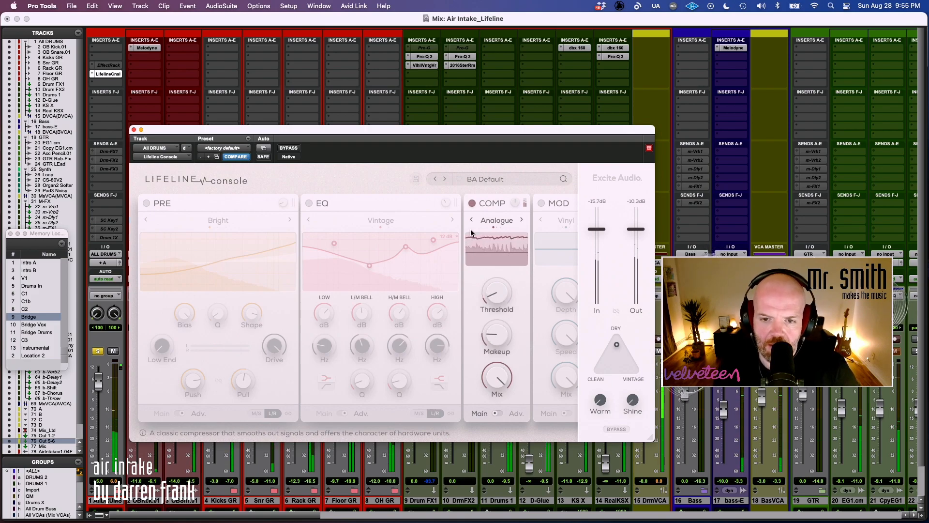
- Toggle the COMP module's bypass repeatedly to compare with the threshold at about -37 dB, leaving the module active
left_click(471, 204)
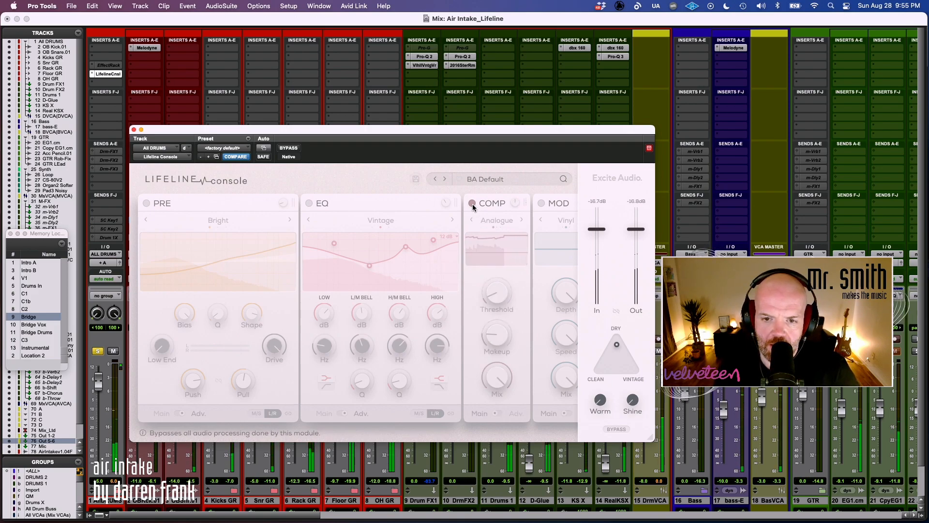
left_click(472, 204)
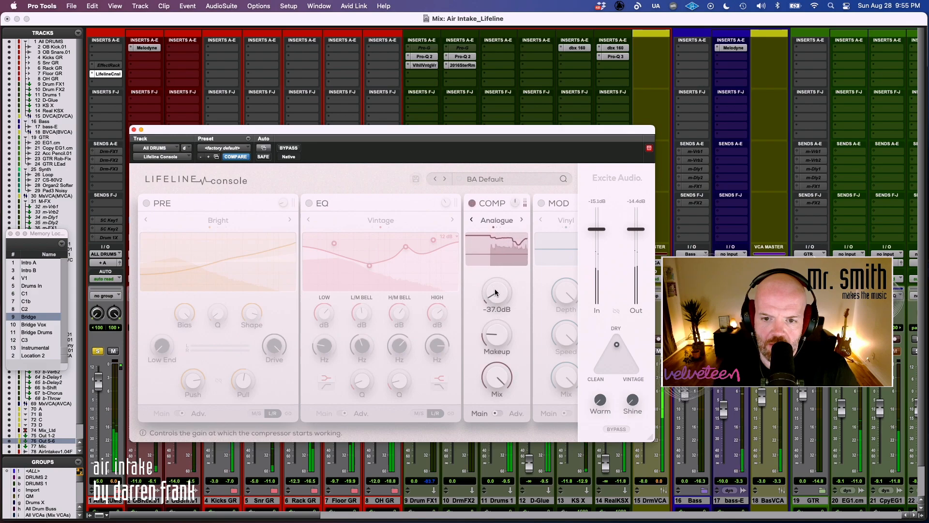
left_click(472, 204)
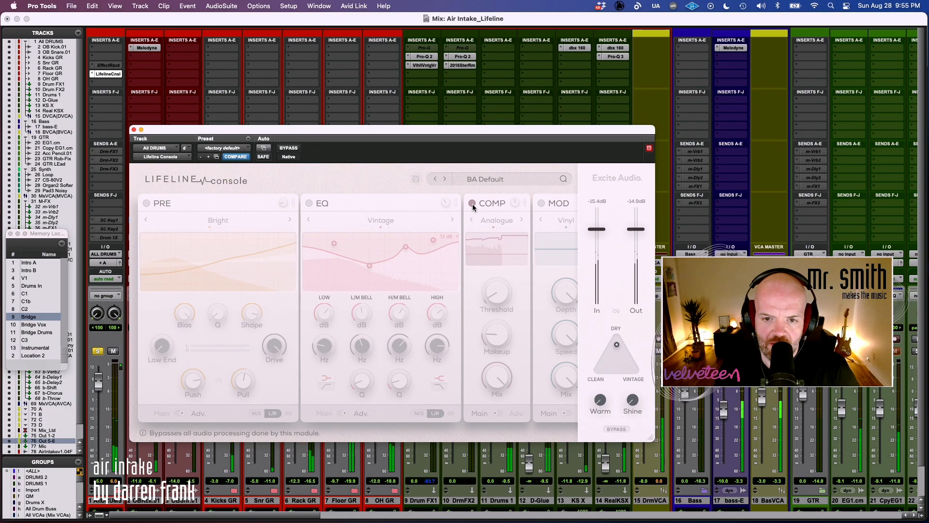
left_click(473, 204)
left_click(471, 204)
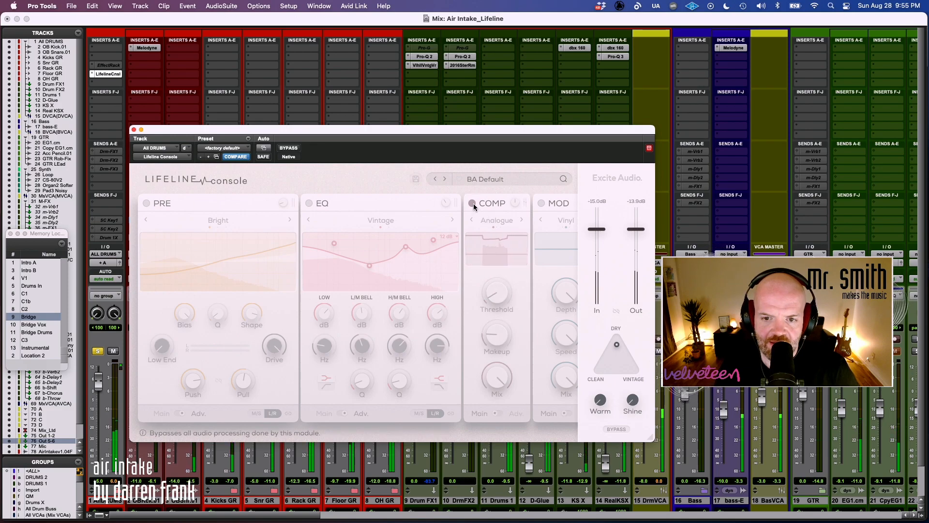
left_click(472, 203)
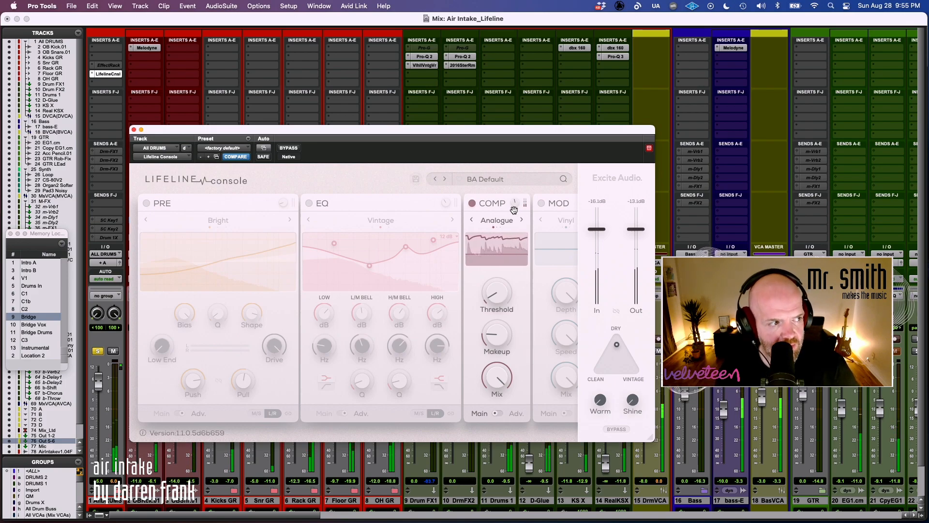
- Raise the compressor's makeup gain to about 8.3 dB and bypass the COMP module to compare
mouse_move(488, 306)
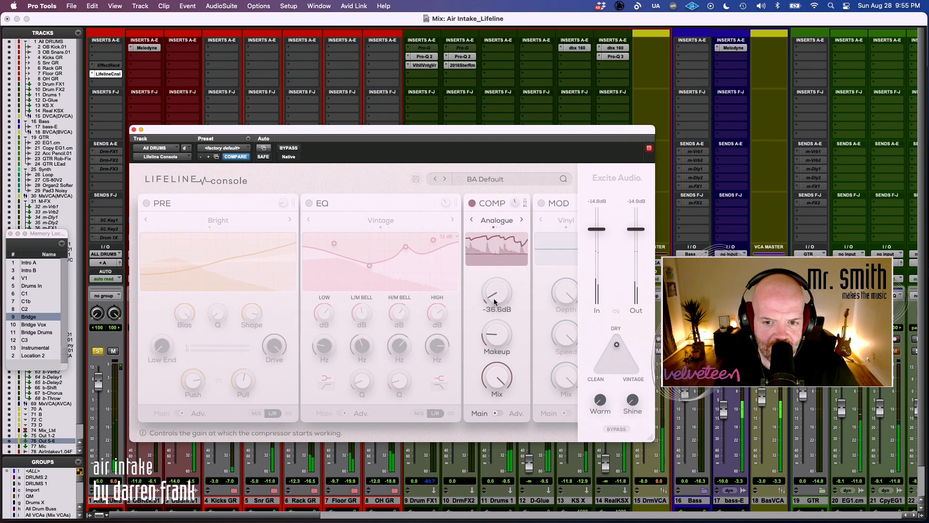
left_click_drag(500, 318, 494, 293)
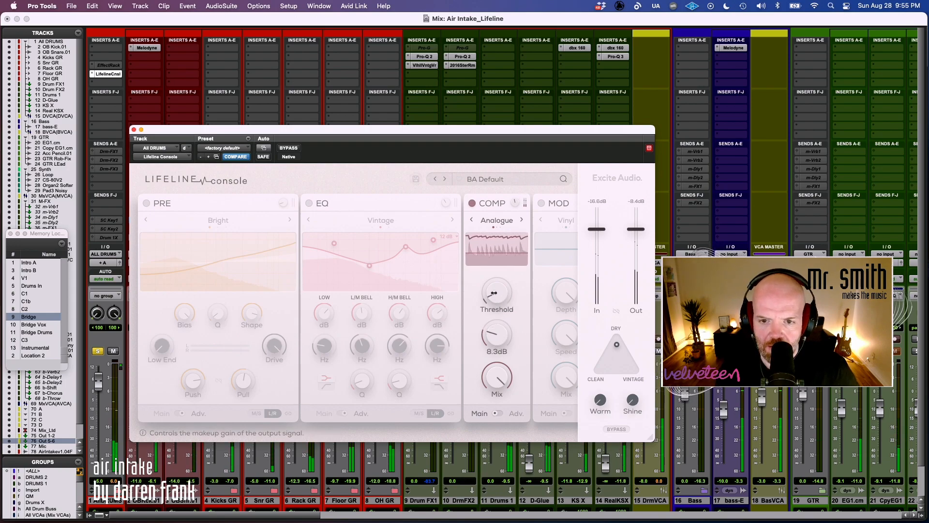
left_click(472, 203)
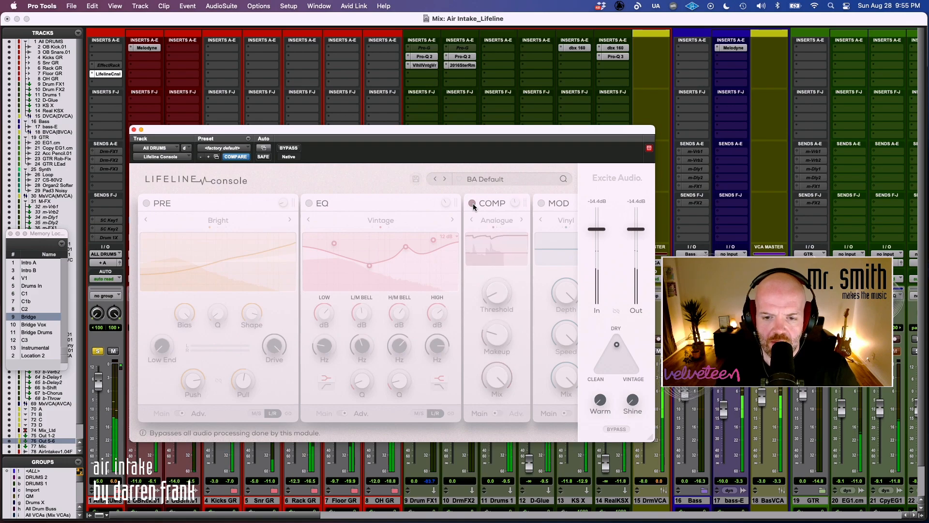
- Reactivate the COMP module, lower its mix to about 85.4%, and toggle its bypass repeatedly to compare, leaving it active
left_click(472, 203)
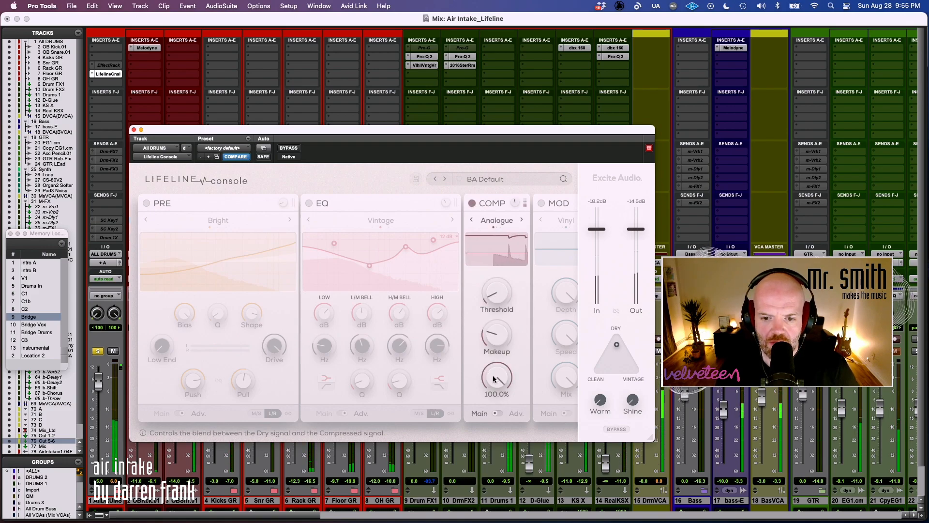
left_click_drag(497, 378, 508, 348)
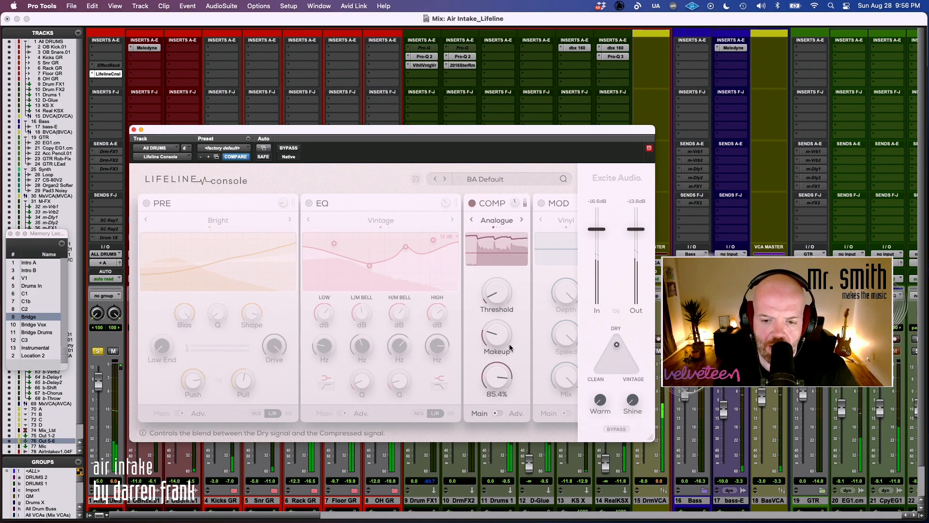
left_click(471, 203)
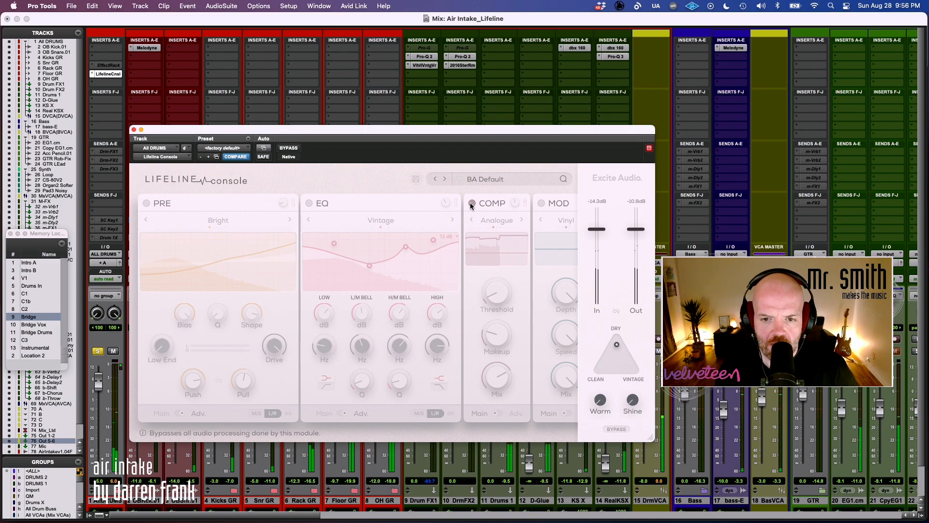
left_click(470, 203)
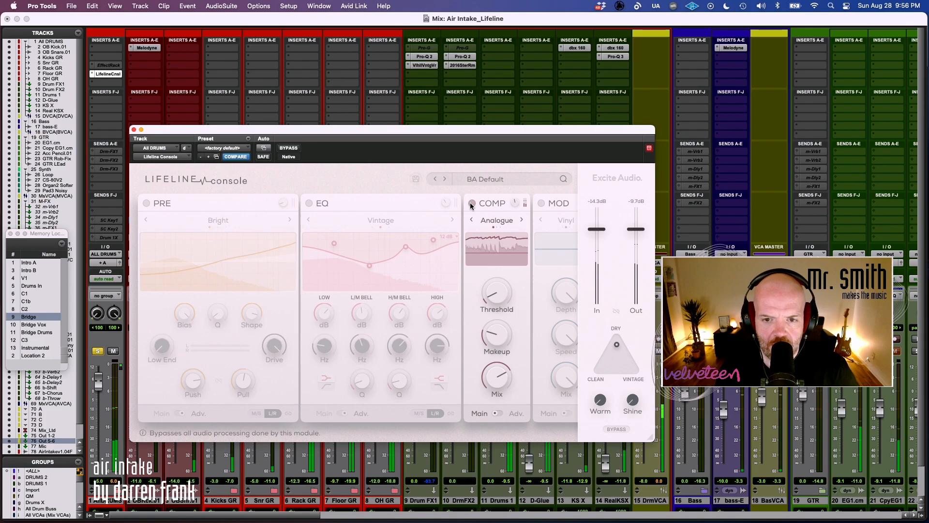
left_click(471, 203)
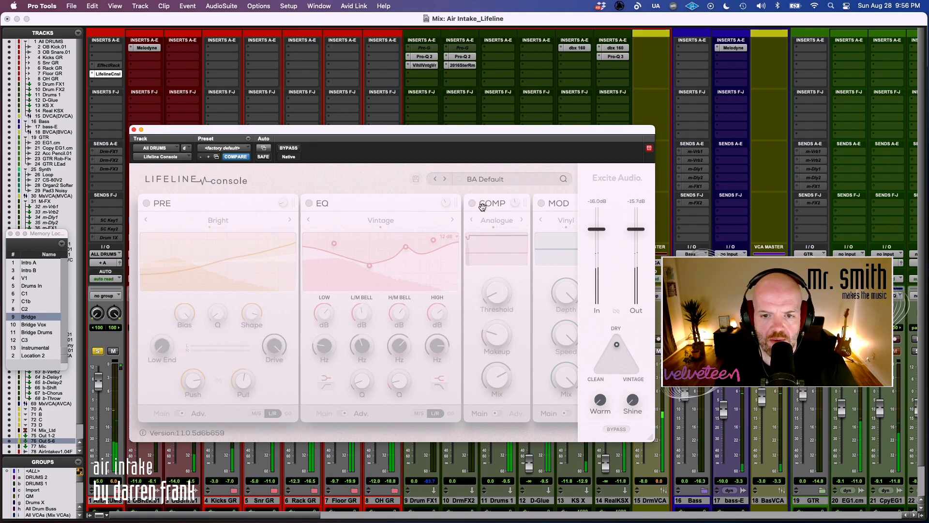
left_click(473, 204)
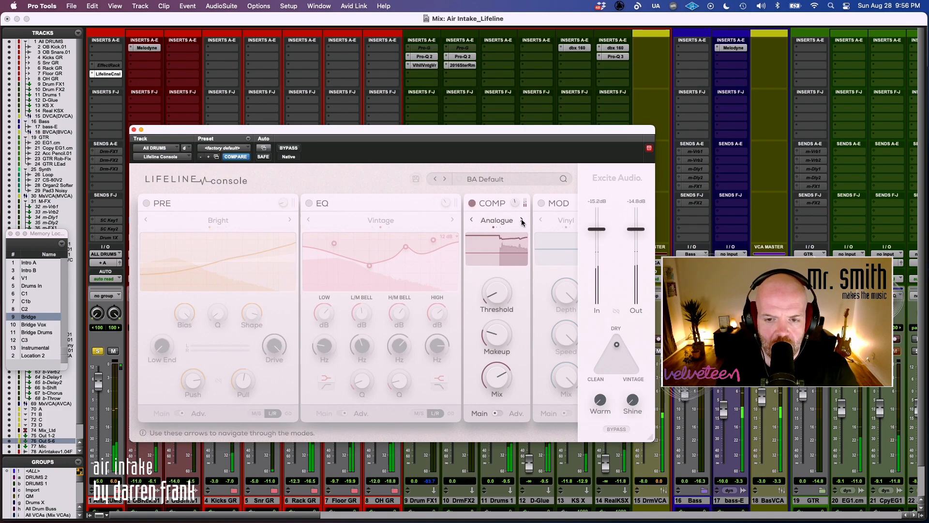
- Switch the compressor to Transparent mode with a lower threshold and 100% mix, and toggle its bypass to compare
left_click_drag(496, 282, 495, 287)
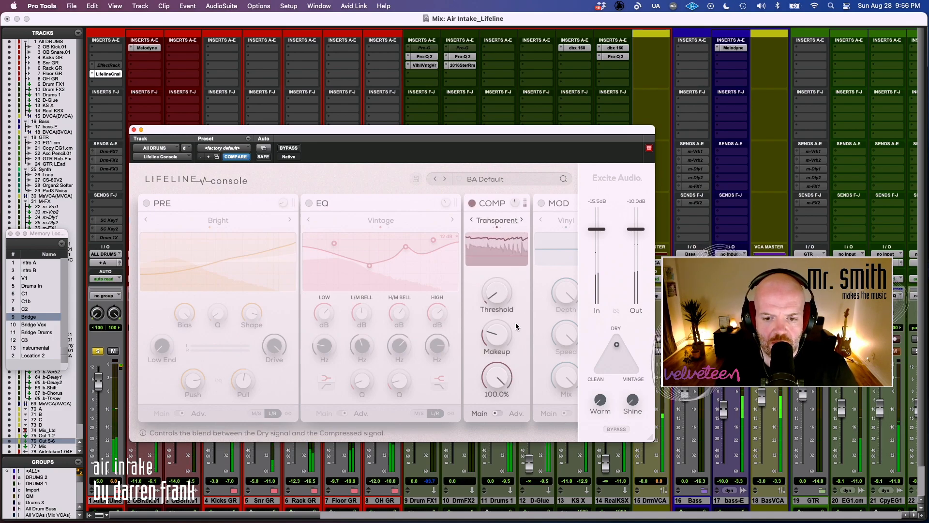
left_click(473, 203)
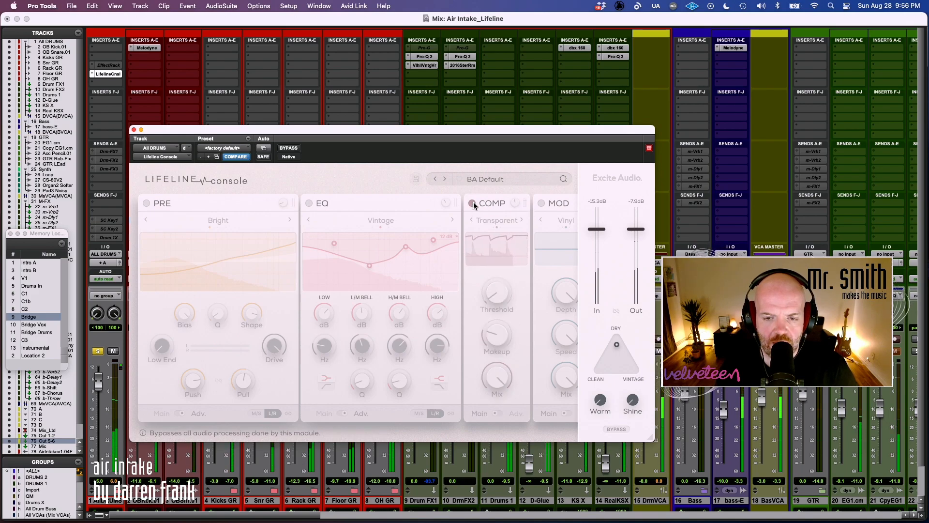
left_click(472, 203)
- Cycle through the compressor's Variable, Analogue and Transparent modes to compare their sound on the drum bus
left_click(520, 221)
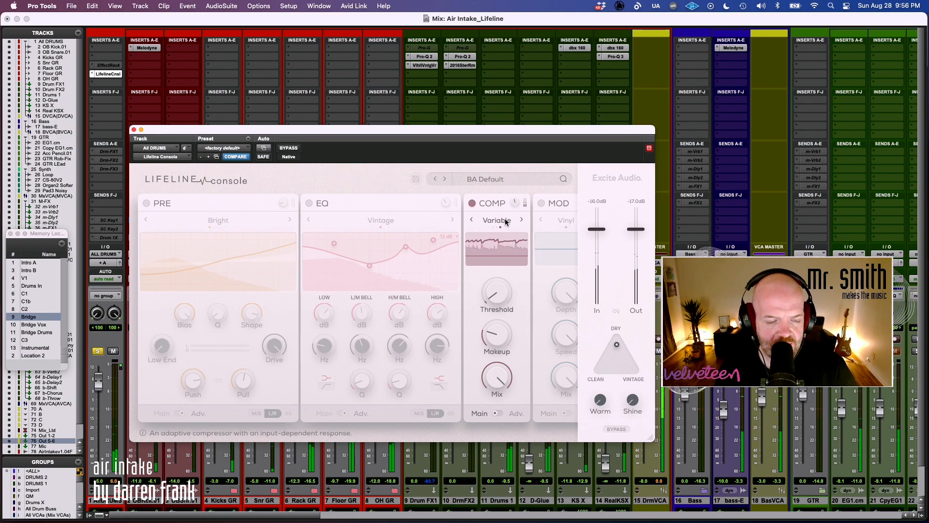
left_click(521, 221)
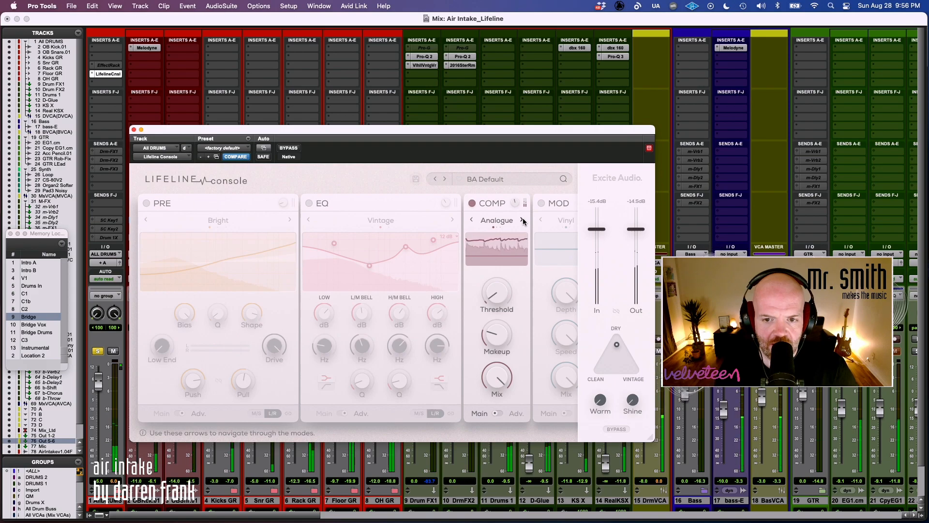
left_click(522, 221)
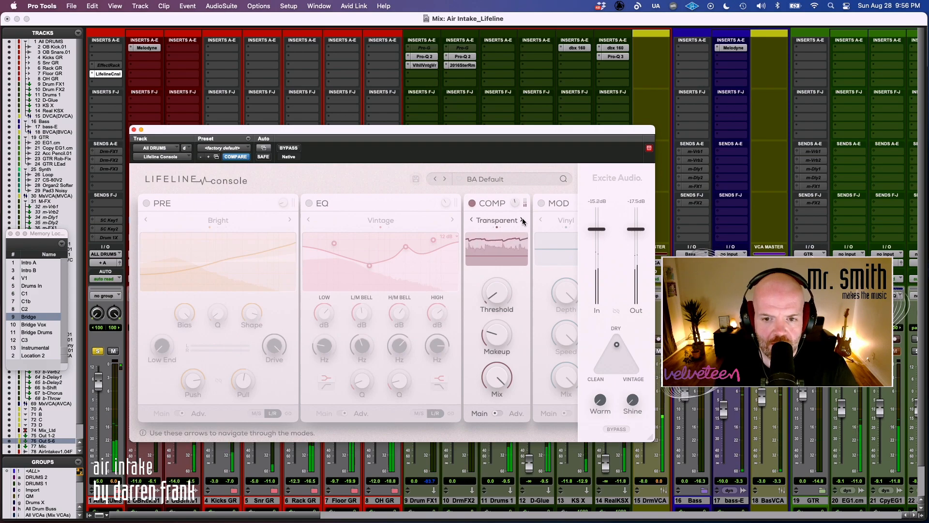
left_click(521, 221)
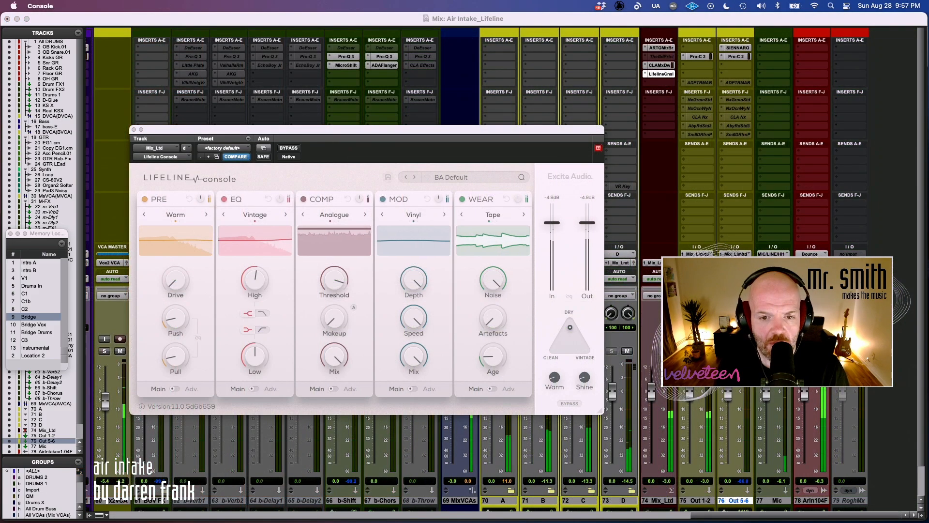
- In the Lifeline Console on the Mix_Ltd track, bypass the PRE, EQ, MOD and WEAR modules, leaving only COMP active
left_click(255, 281)
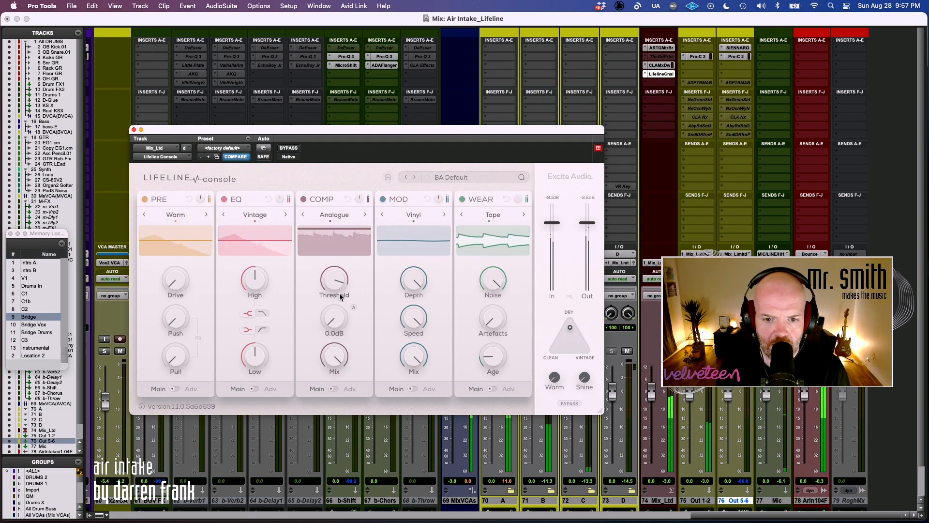
left_click(223, 199)
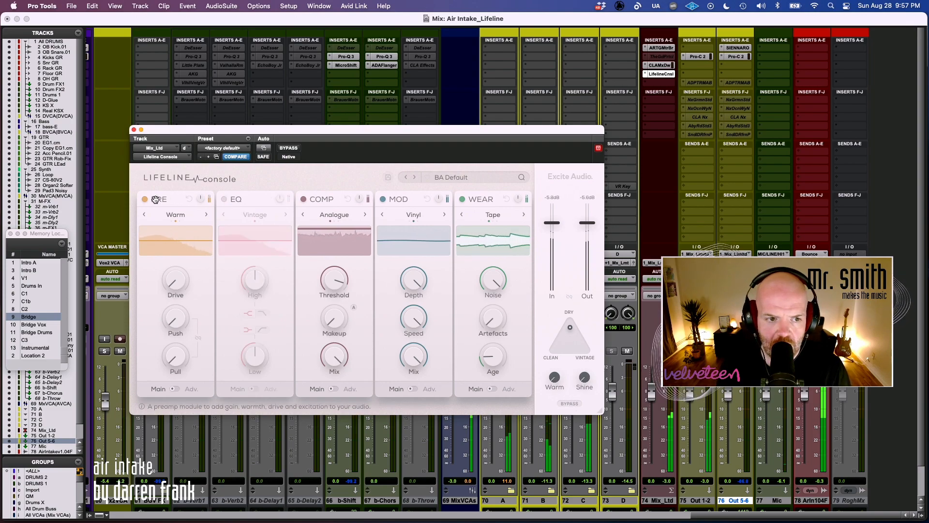
left_click(145, 199)
left_click(383, 199)
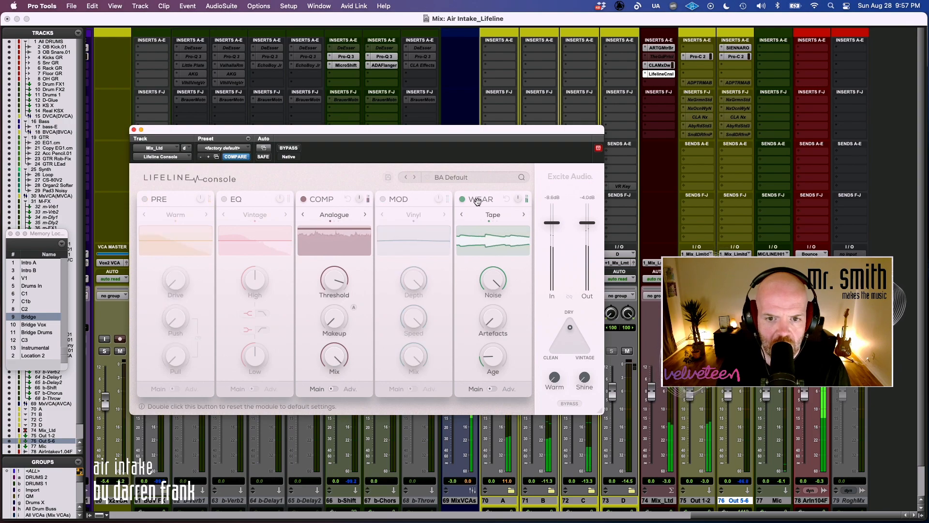
left_click(462, 200)
- Lower the compressor's threshold to about -24.7 dB and match the makeup gain automatically
left_click_drag(316, 304, 308, 320)
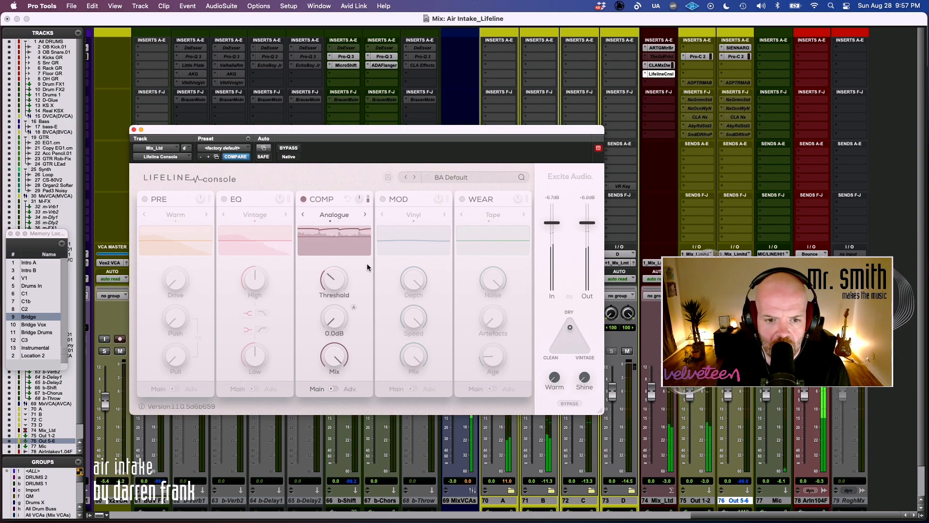
left_click_drag(326, 277, 323, 294)
left_click(354, 308)
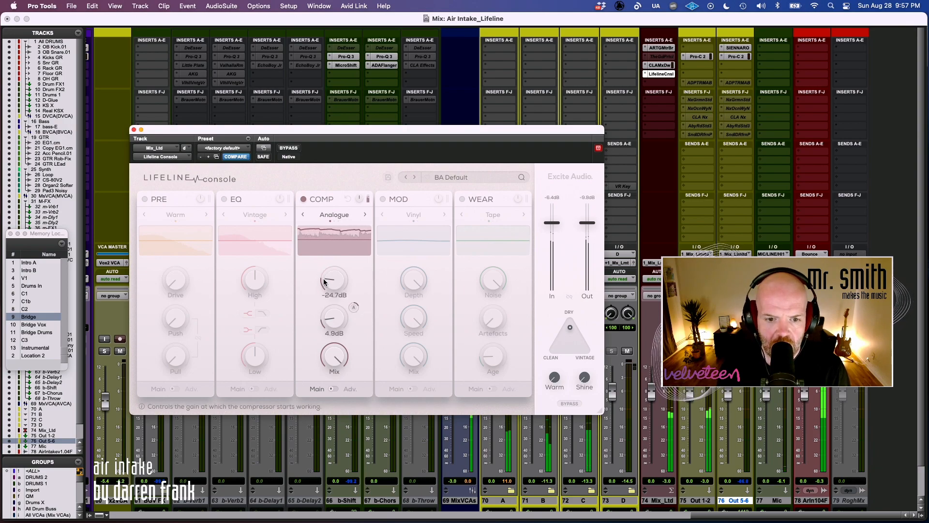
left_click(353, 308)
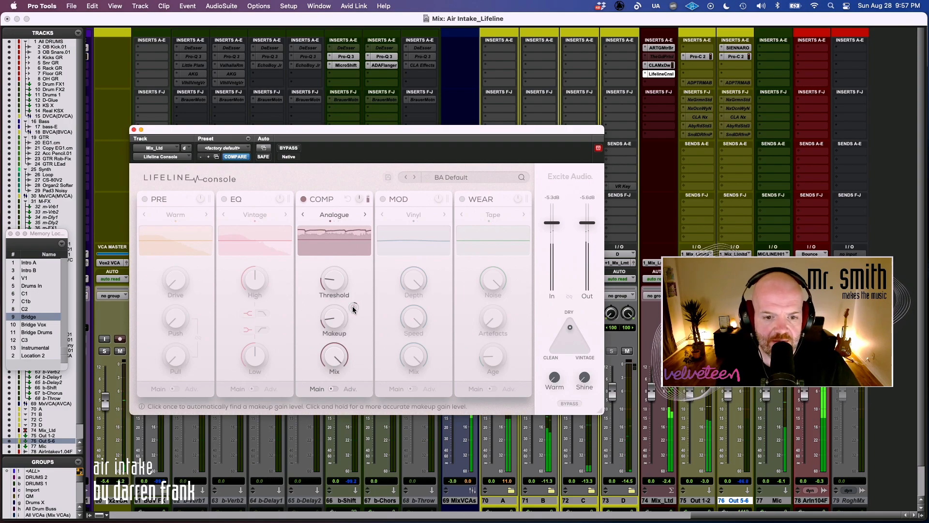
- Lower the compressor's threshold further to about -32 dB and recalculate the automatic makeup gain
mouse_move(352, 321)
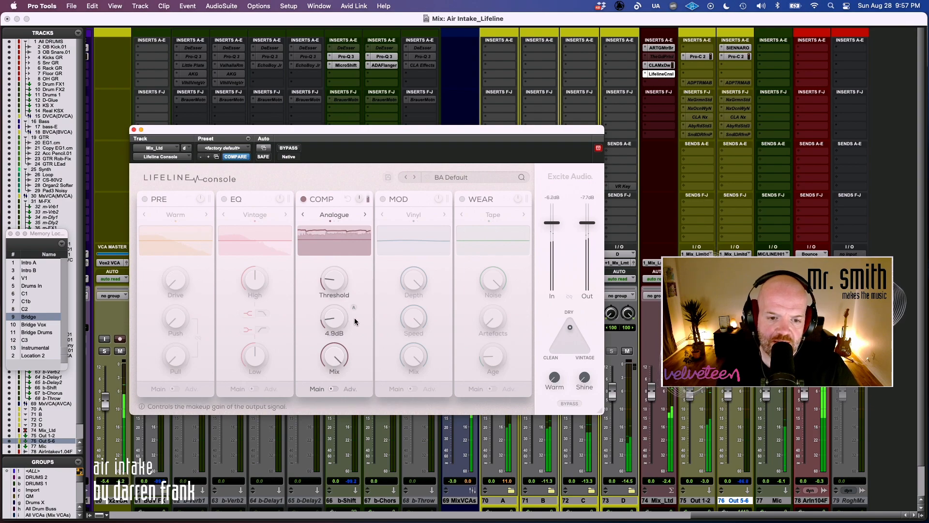
mouse_move(333, 280)
left_click_drag(332, 284, 331, 288)
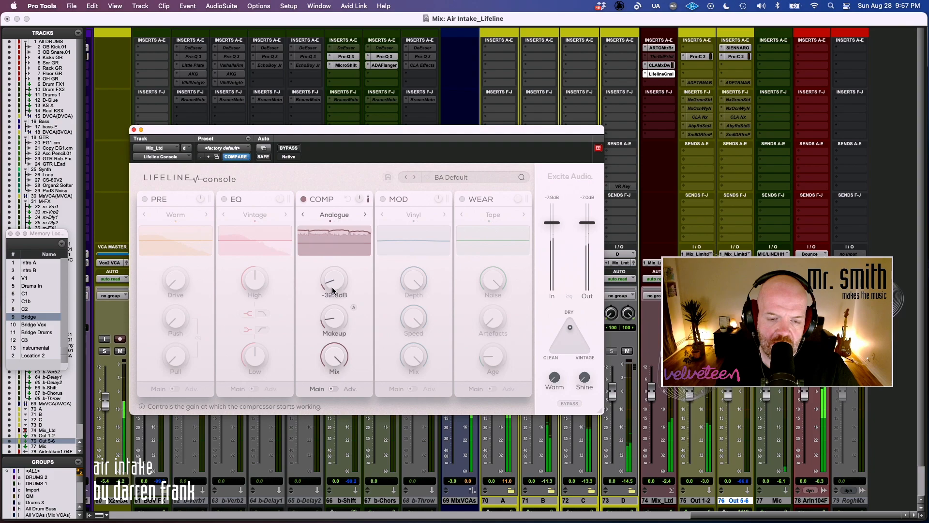
left_click_drag(335, 289, 337, 289)
left_click(354, 307)
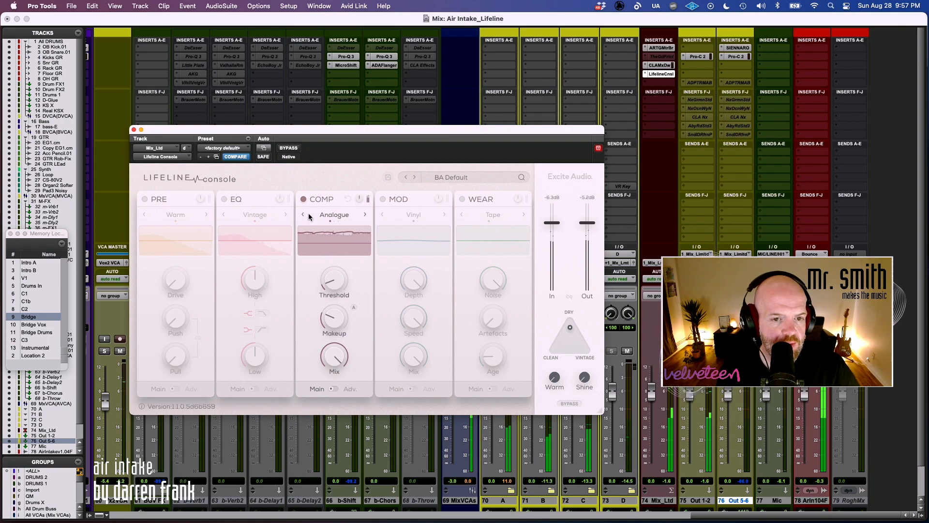
- Toggle the COMP module's bypass to compare on the full mix, and reduce the compressor's mix amount
left_click(304, 200)
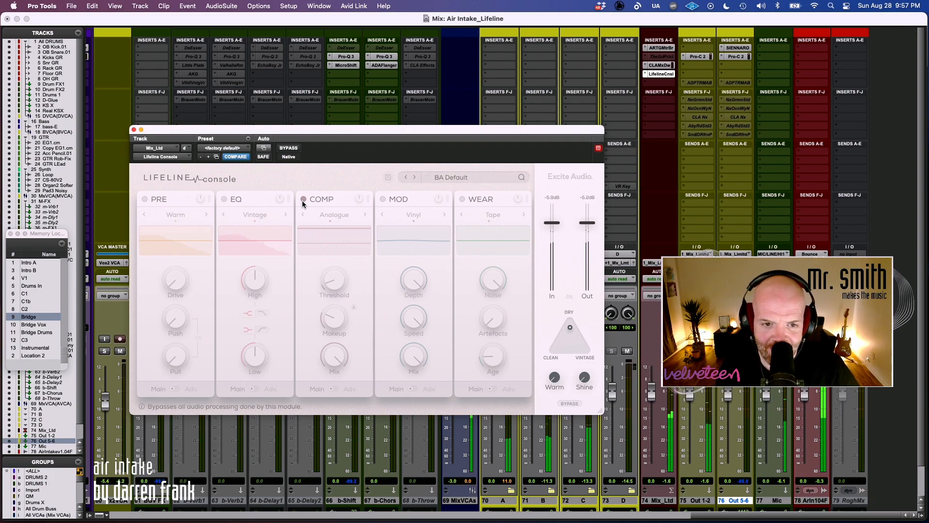
left_click(303, 201)
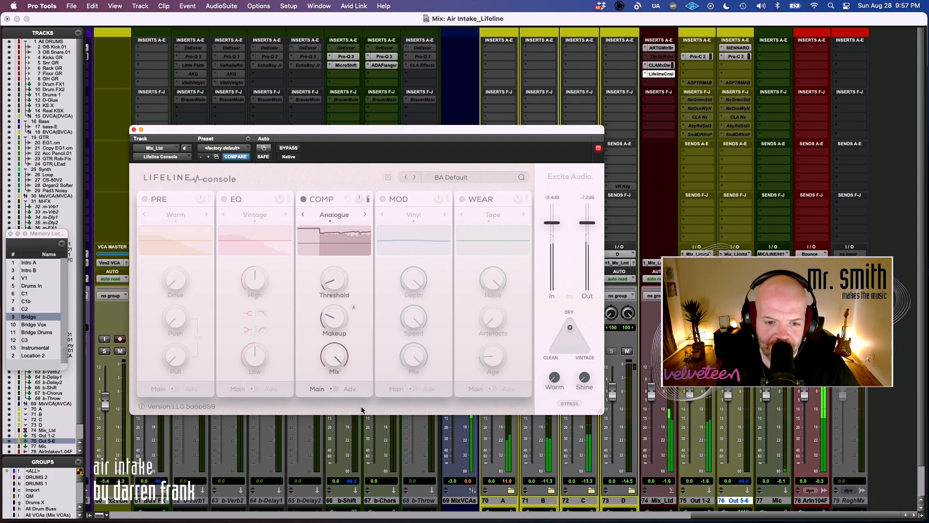
mouse_move(338, 354)
left_click_drag(317, 449, 338, 367)
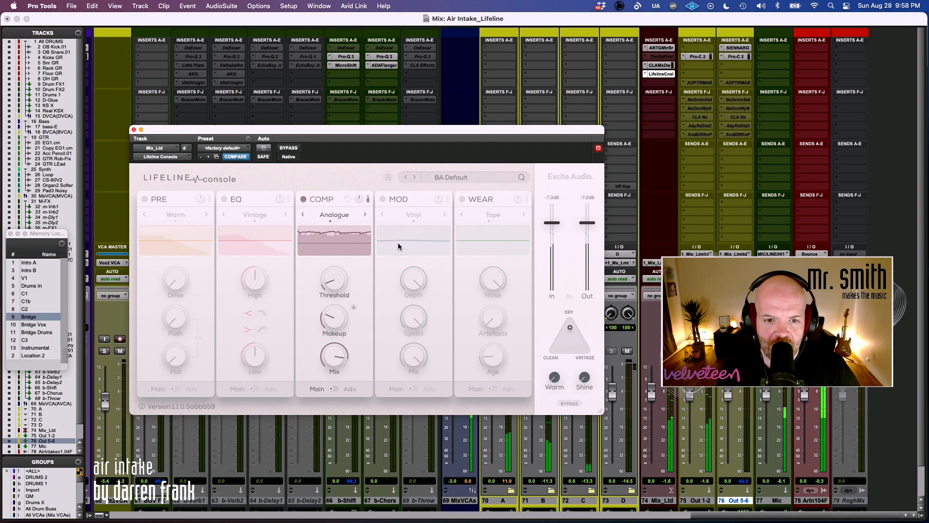
- Show the COMP module's advanced controls, raise the knee to about 12.2 dB, and adjust the threshold with automatic makeup gain
left_click(334, 390)
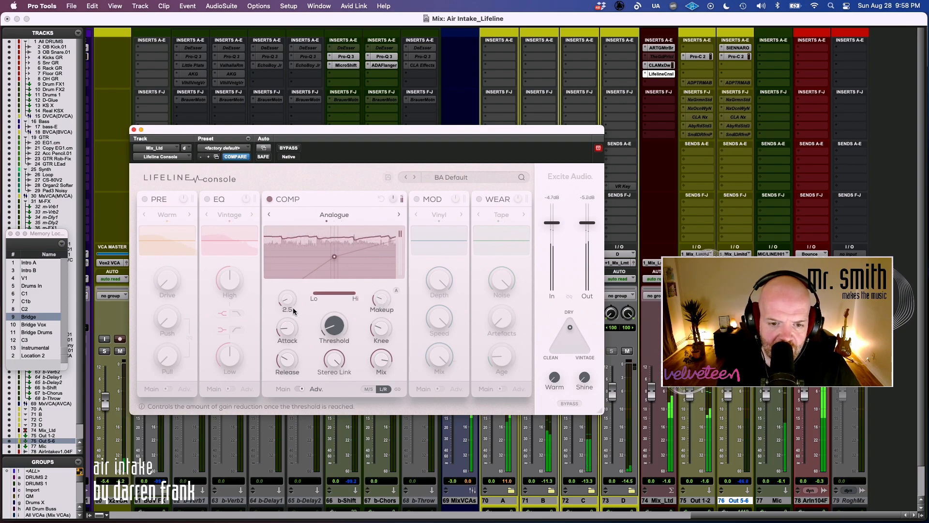
mouse_move(386, 332)
left_click_drag(386, 332, 397, 294)
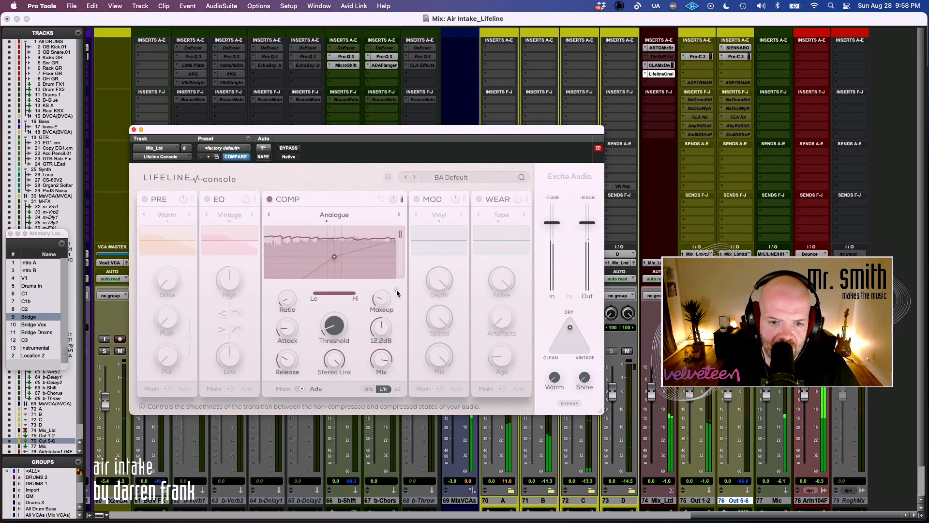
mouse_move(335, 336)
left_mouse_down()
mouse_move(356, 277)
mouse_move(332, 329)
mouse_move(348, 347)
left_mouse_up()
left_click(396, 290)
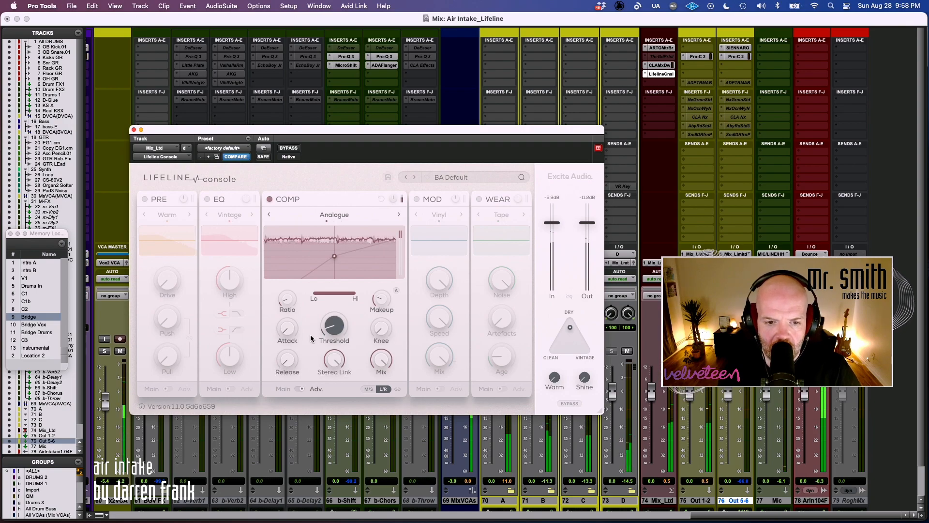
- Audition the compressor's Variable mode on the full mix and return to Analogue
left_click(398, 214)
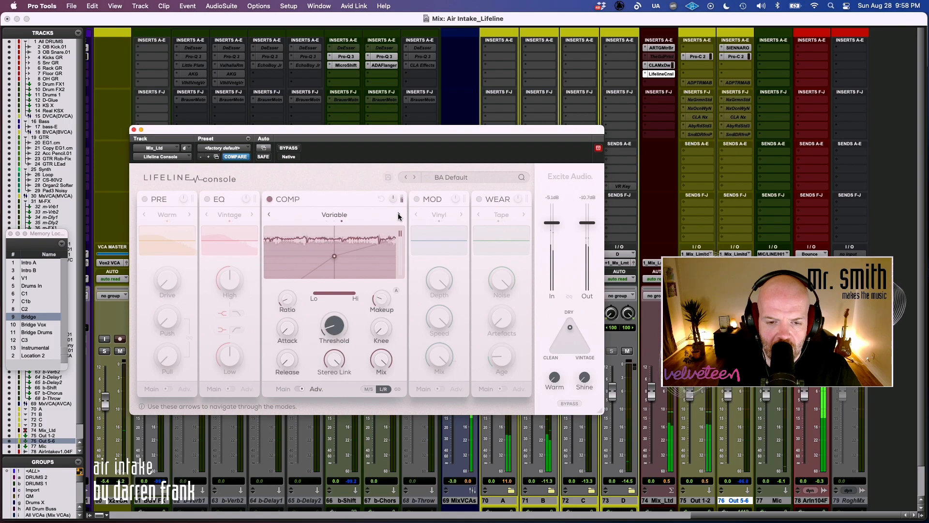
left_click(398, 214)
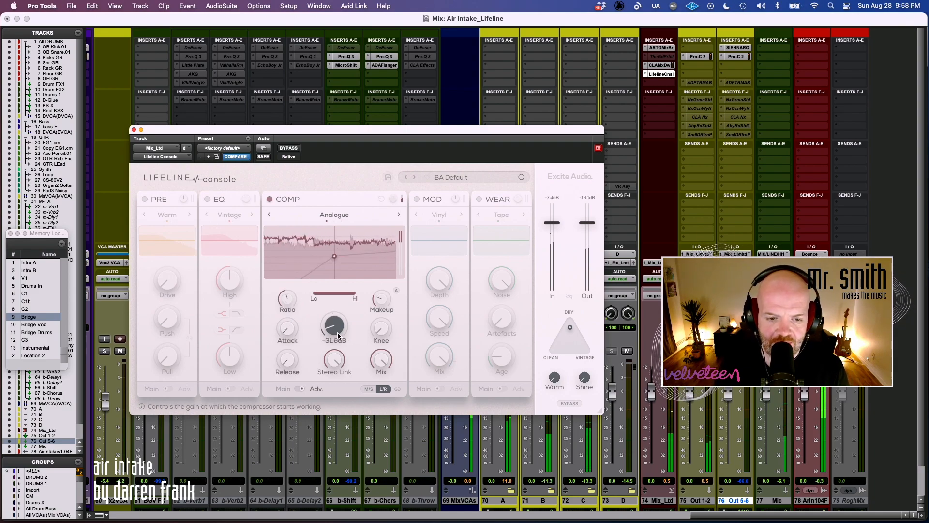
- Raise the compressor's ratio past 11.3 and recalculate the automatic makeup gain
left_click(396, 289)
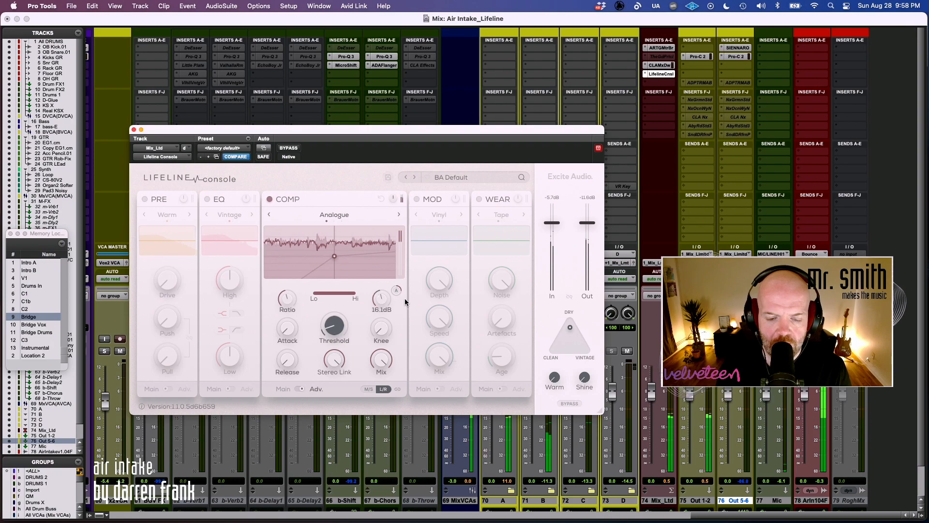
left_click_drag(284, 304, 291, 280)
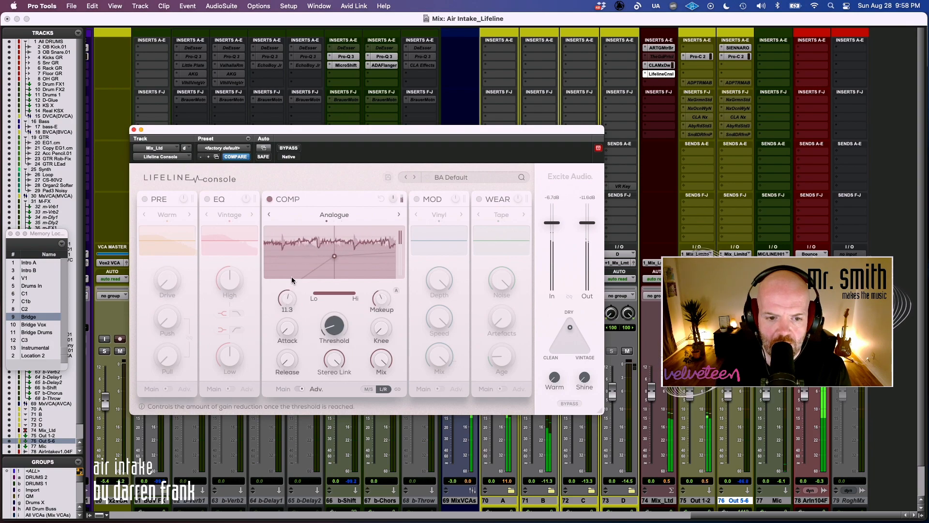
left_click(396, 289)
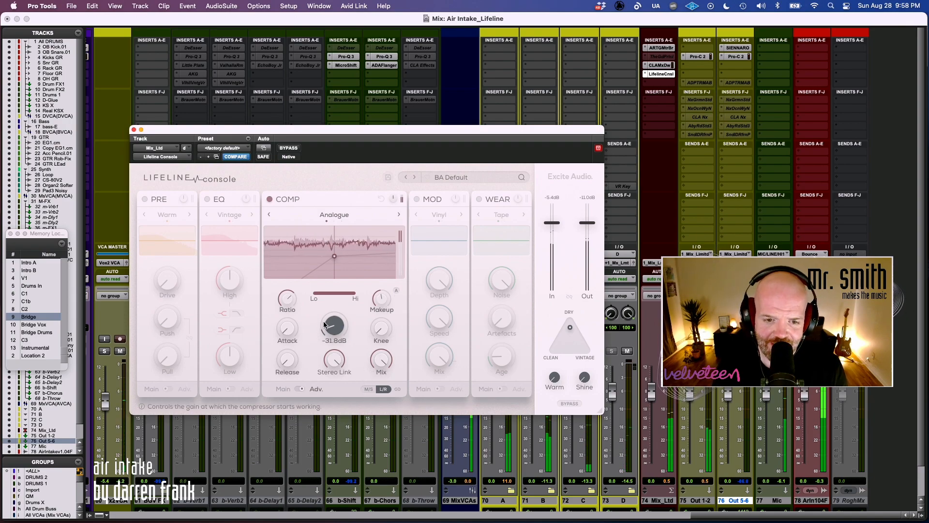
- Bypass the COMP module and re-enable it to compare the full mix with and without compression
left_click(270, 198)
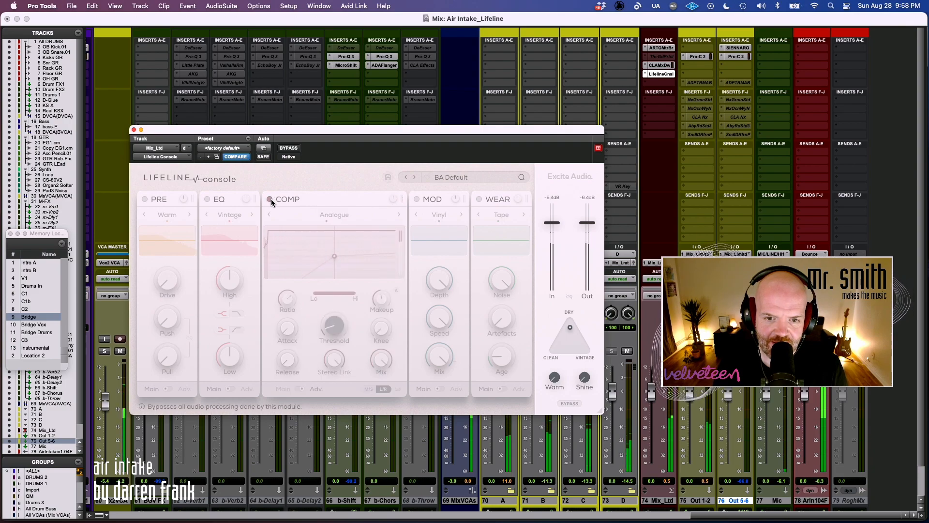
left_click(271, 199)
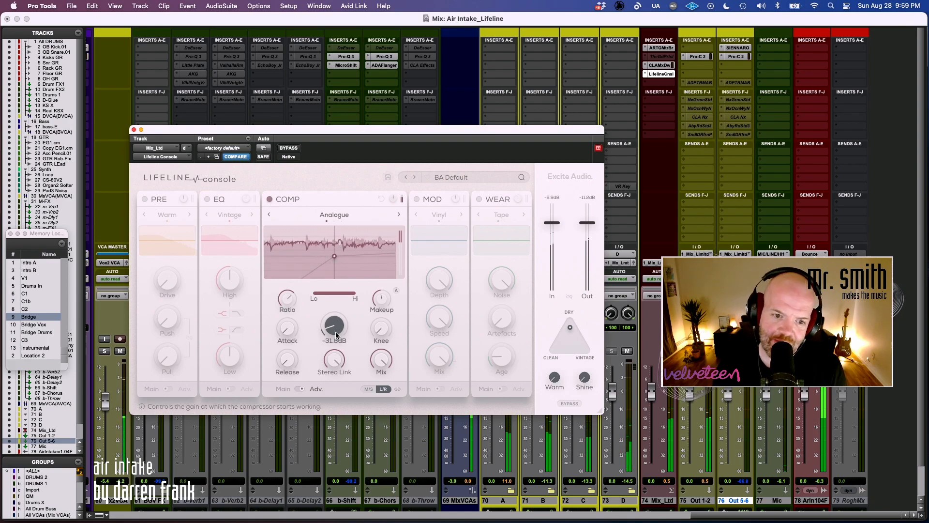
- Raise the low limit of the compressor's bandpass filter to about 142 Hz and recalculate the automatic makeup gain
mouse_move(358, 289)
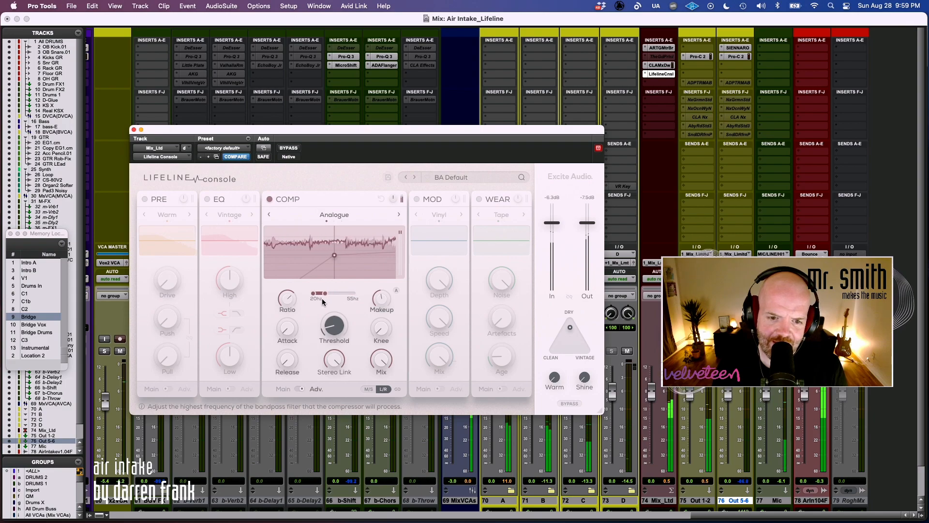
mouse_move(318, 299)
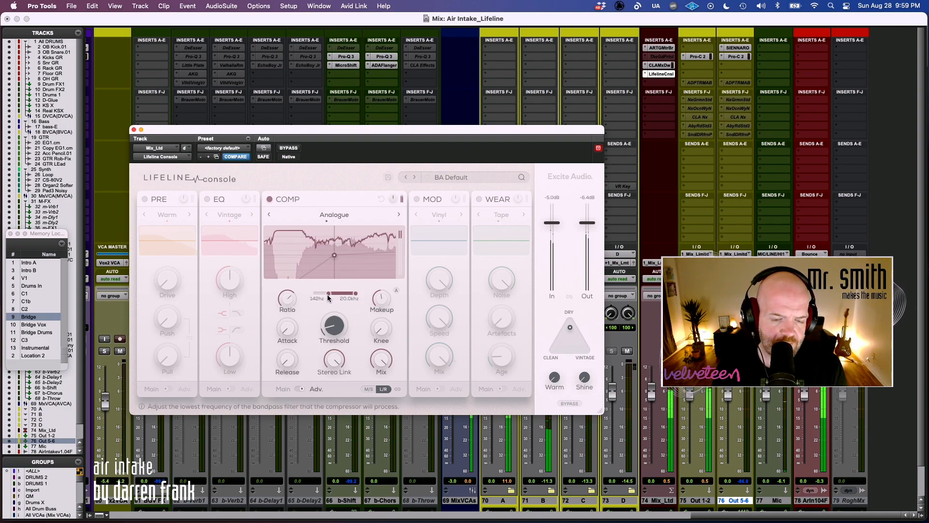
left_click(396, 290)
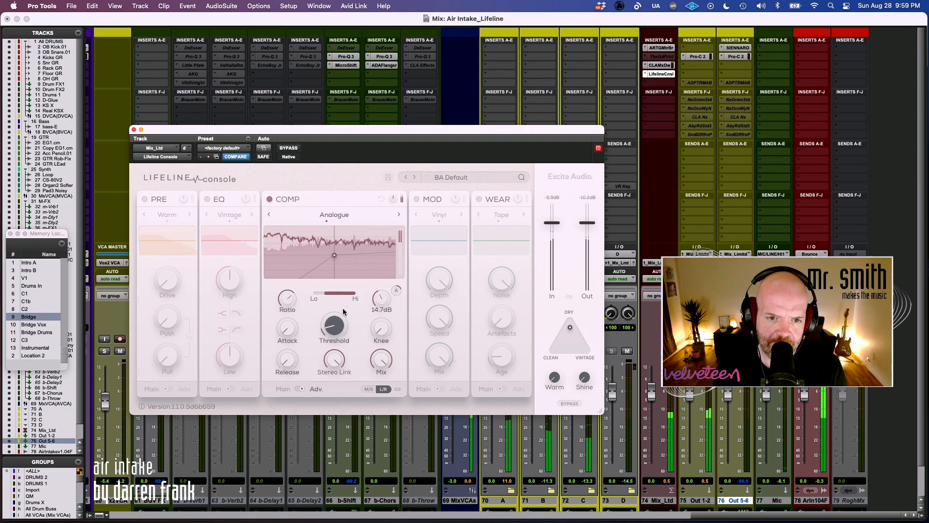
mouse_move(323, 294)
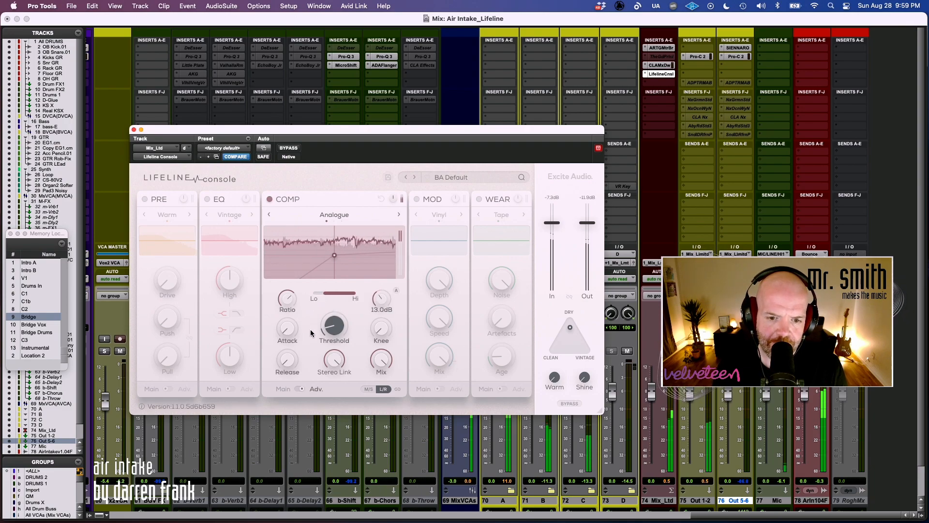
- Audition the compressor's Transparent and Variable modes on the full mix, and return to Analogue
left_click(398, 215)
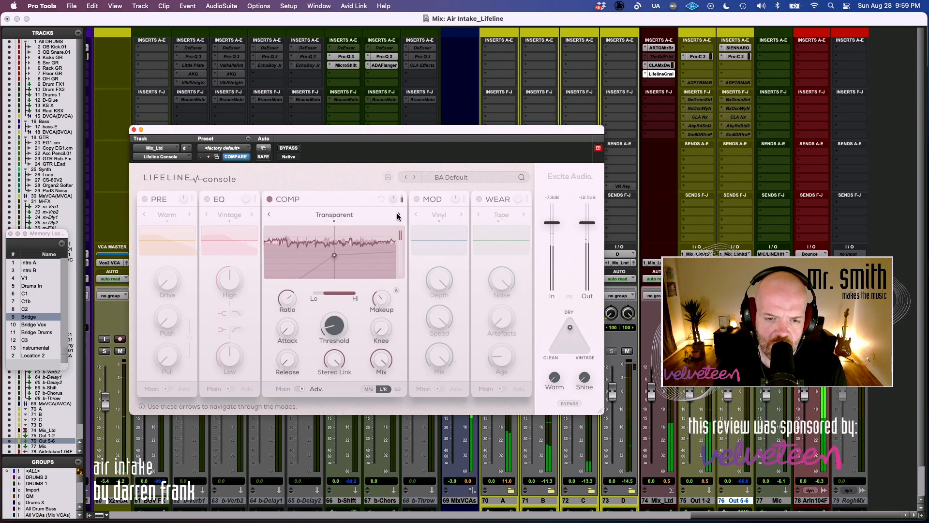
left_click(399, 215)
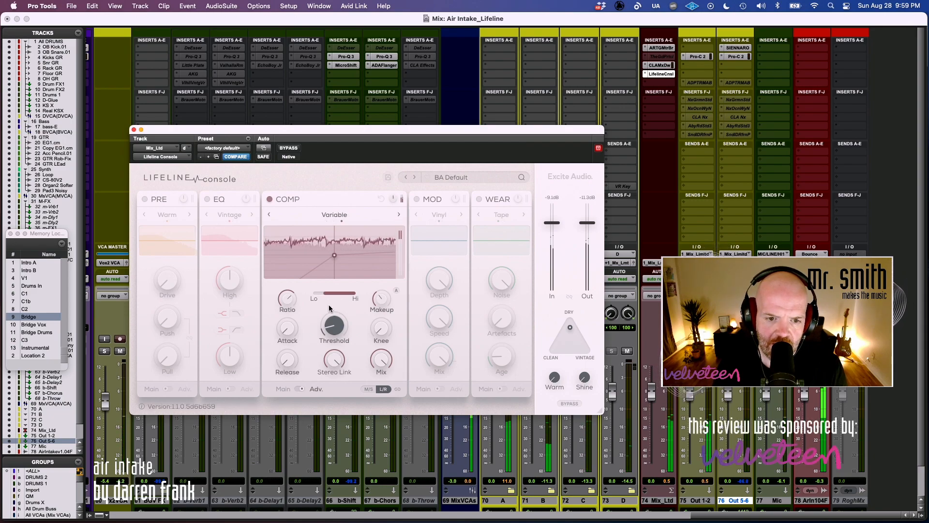
left_click(398, 215)
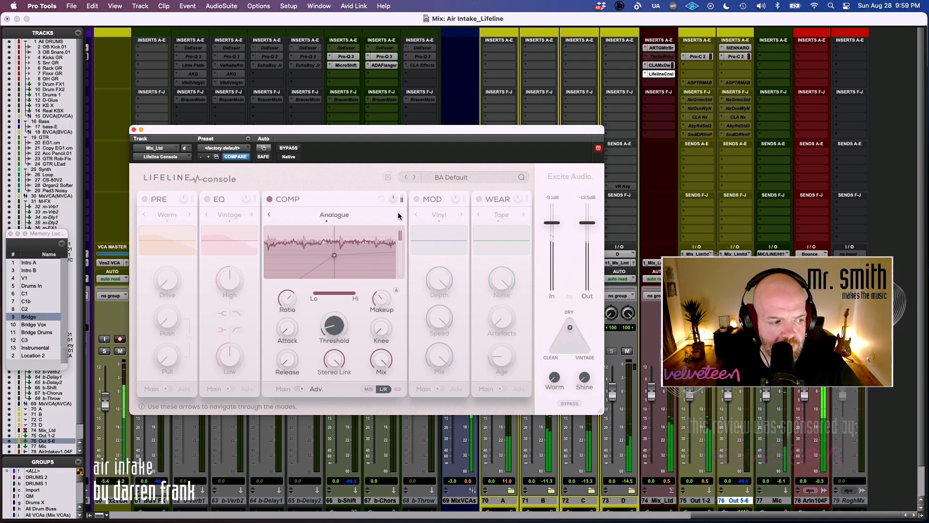
- Switch the COMP module to Transparent mode and automatically match its makeup gain at about 9.2 dB
left_click(398, 215)
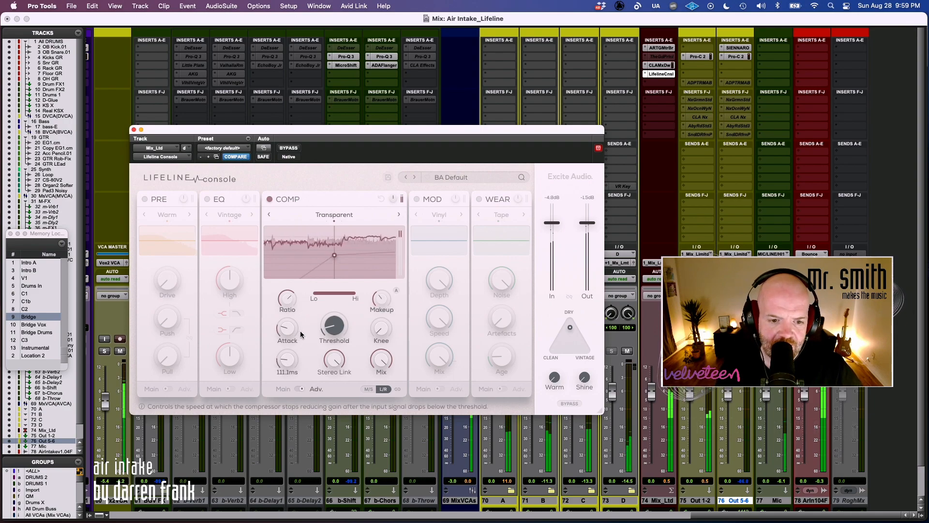
left_click(395, 292)
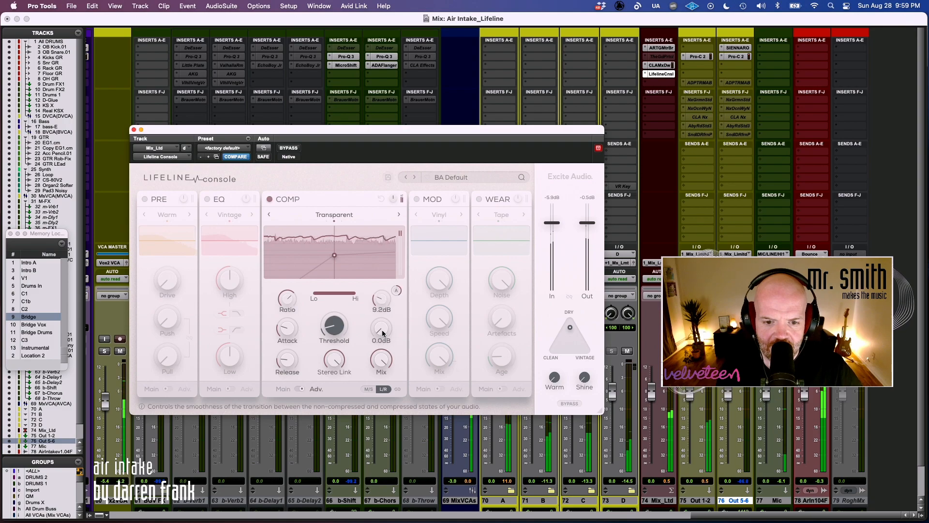
mouse_move(397, 281)
left_mouse_down()
mouse_move(403, 188)
mouse_move(387, 265)
left_mouse_up()
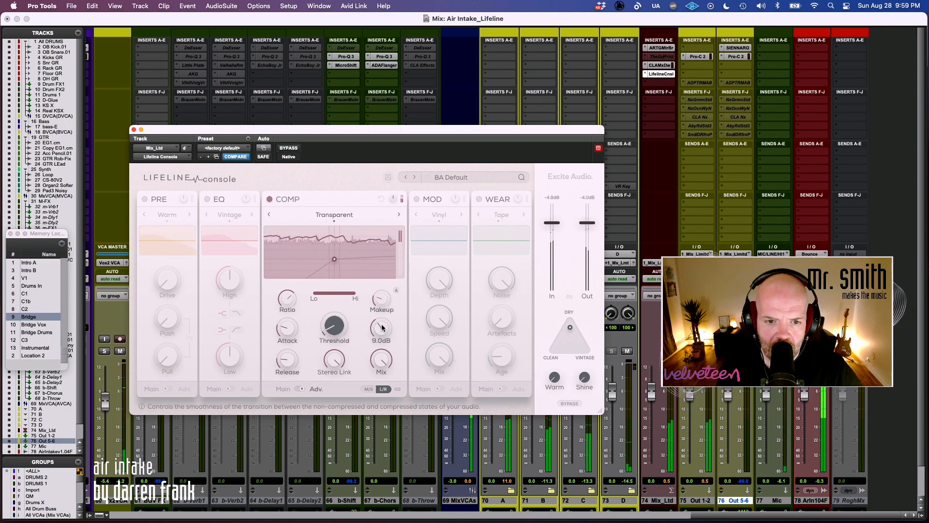
- Adjust the compressor's knee and automatically rematch its makeup gain at about 13.8 dB
left_click_drag(420, 242, 380, 371)
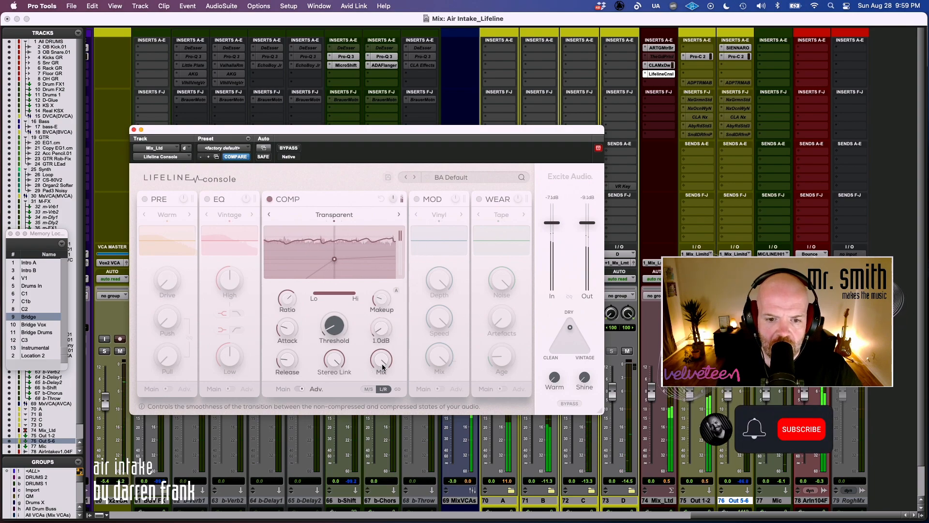
mouse_move(400, 304)
left_mouse_down()
mouse_move(420, 235)
mouse_move(399, 292)
left_mouse_up()
left_click(396, 290)
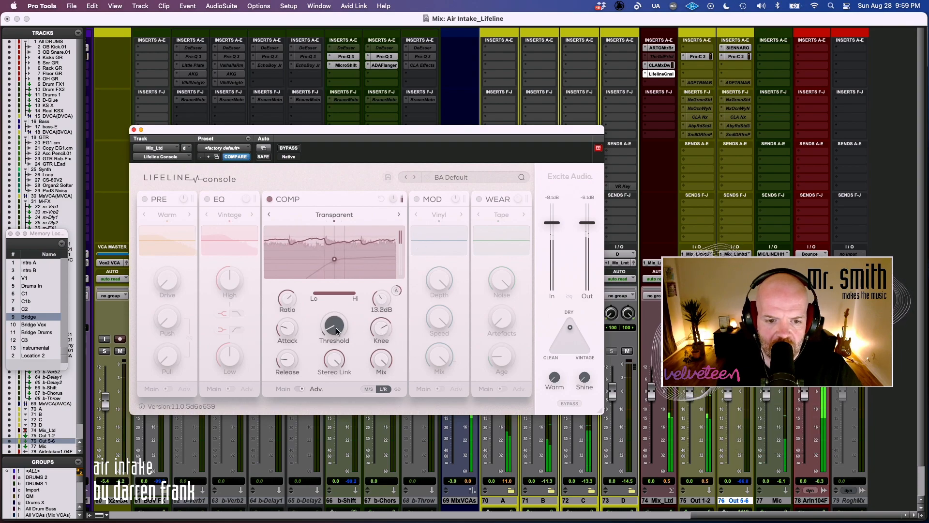
- Adjust the compressor's ratio and compare the COMP module bypassed and active
scroll(285, 302, "down", 3)
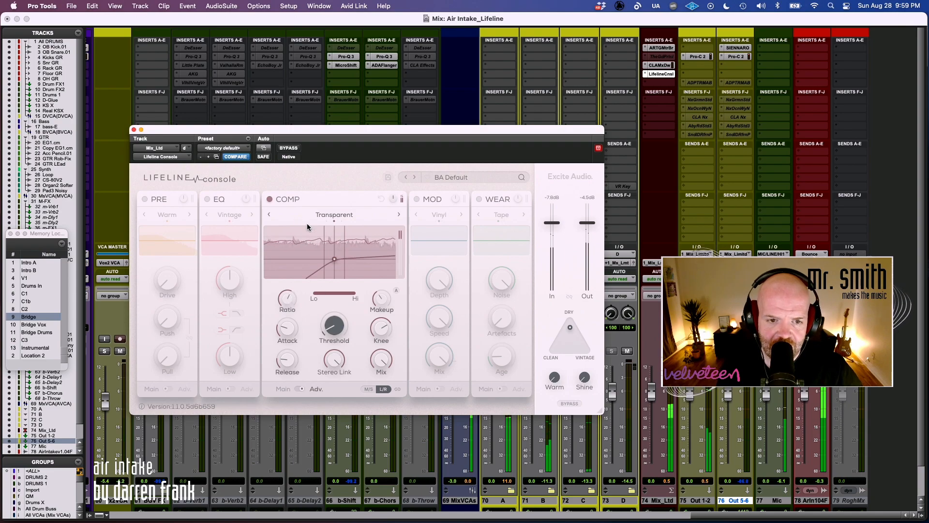
left_click(270, 199)
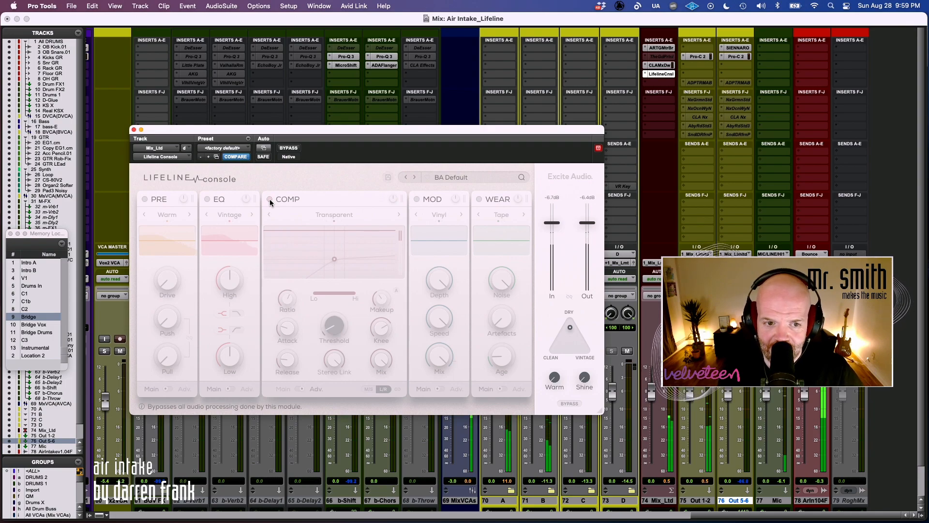
left_click(269, 199)
- Reduce the compressor's stereo link to about 42.8% and automatically rematch its makeup gain at about 11.8 dB
scroll(334, 360, "down", 10)
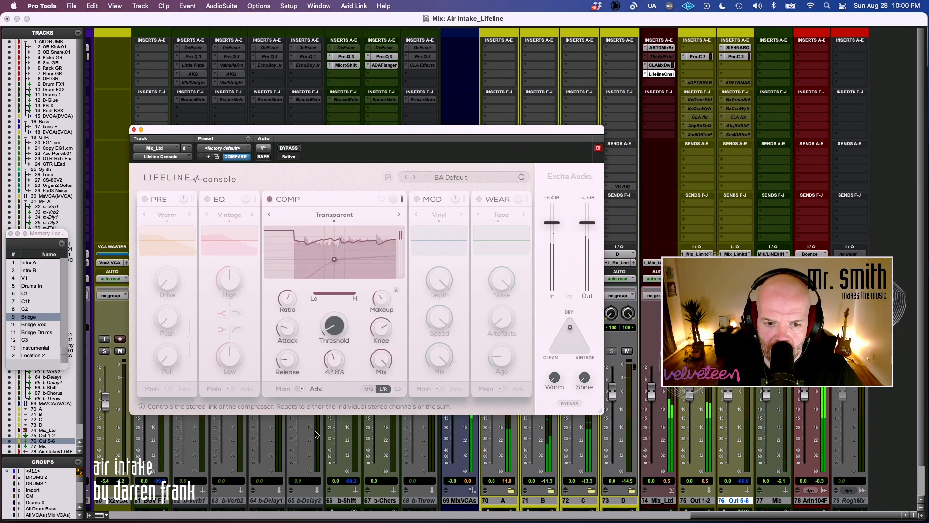
left_click_drag(332, 379, 341, 350)
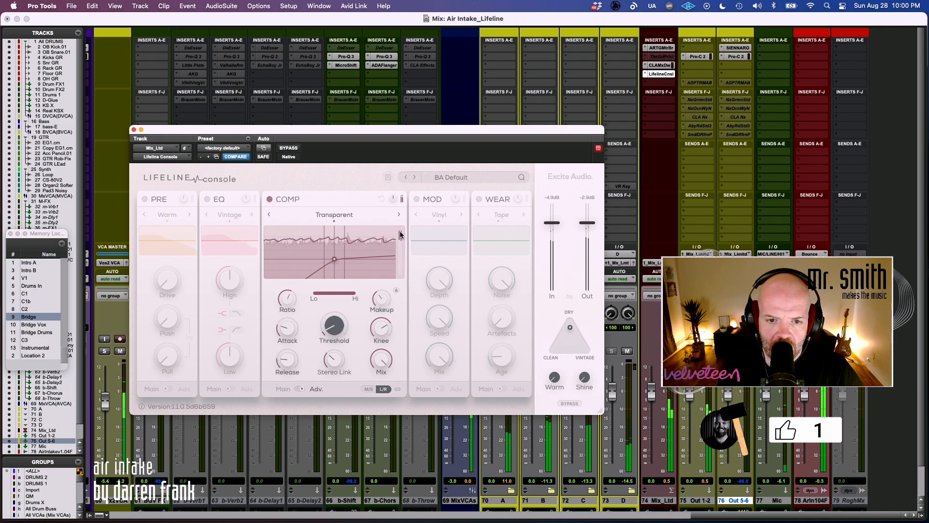
left_click(301, 388)
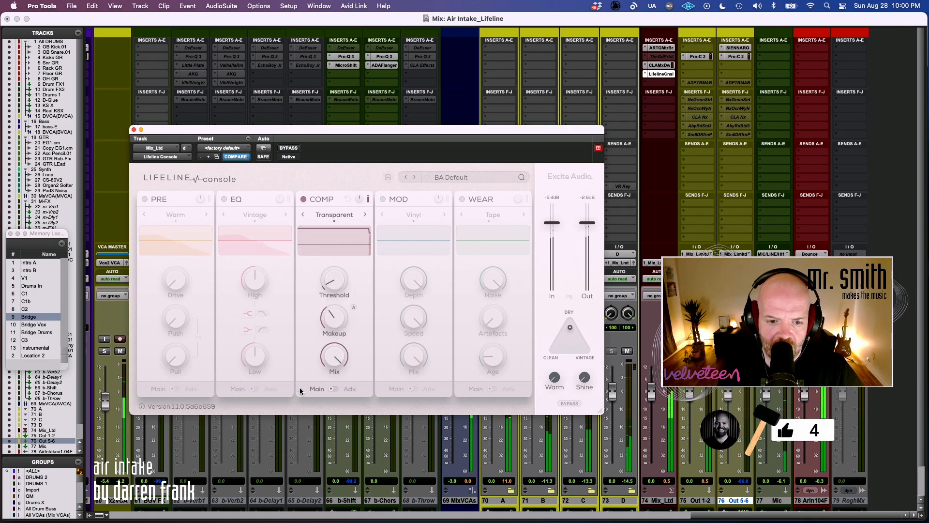
left_click(333, 389)
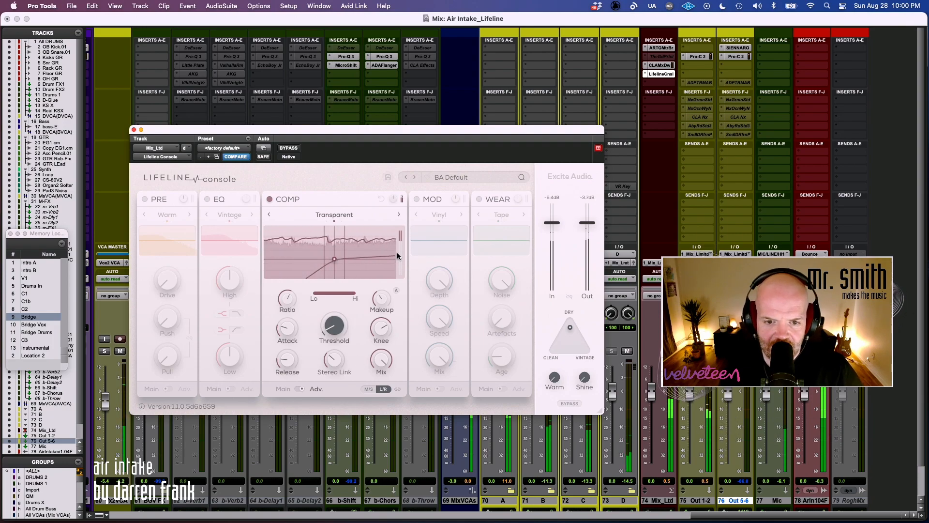
left_click(396, 290)
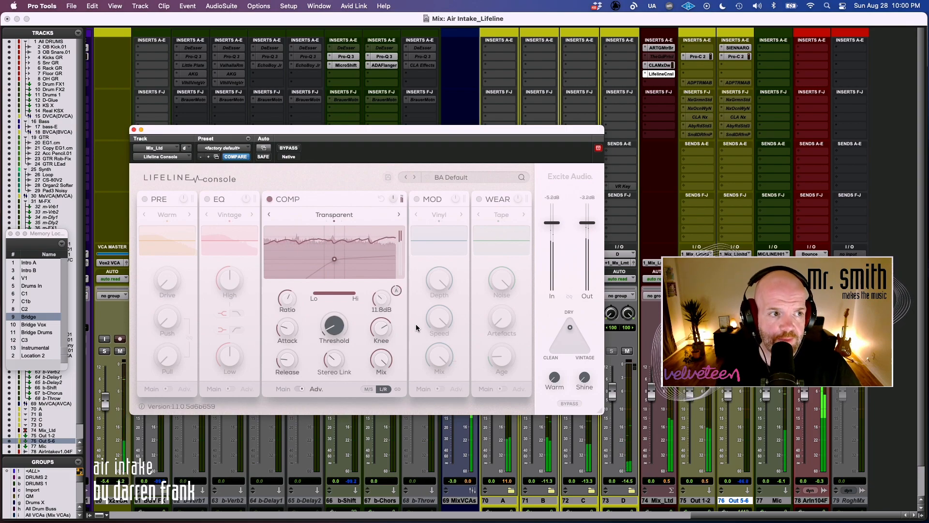
- Return the COMP module to Analogue mode and bypass it after comparing it with the dry signal
mouse_move(373, 307)
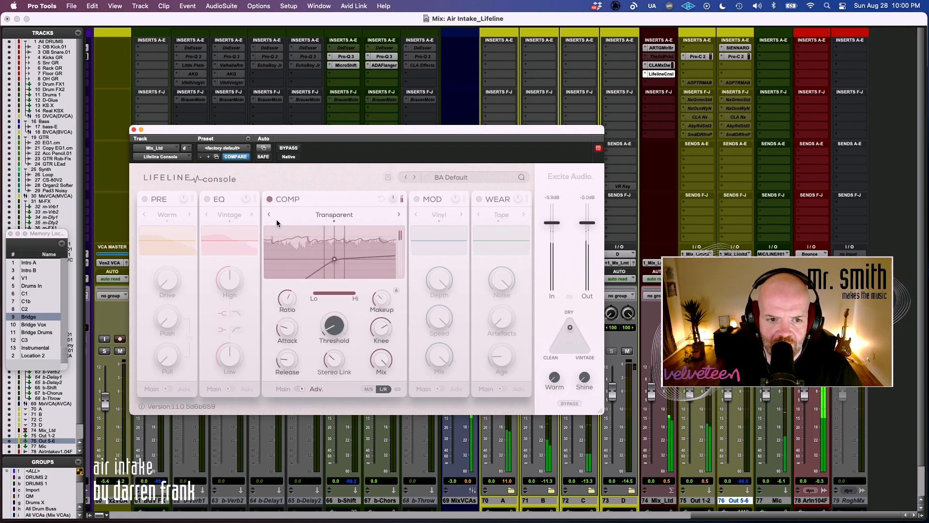
left_click(269, 199)
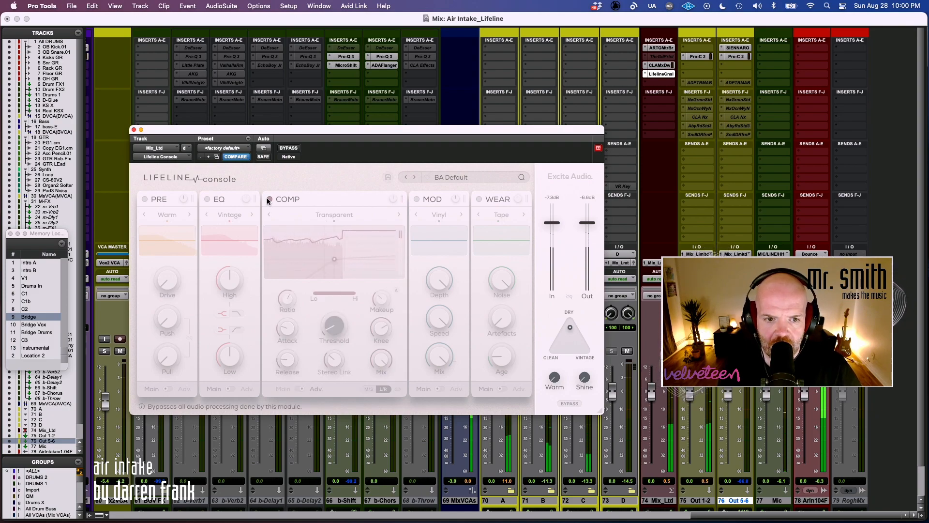
left_click(269, 199)
left_click(269, 214)
left_click(269, 200)
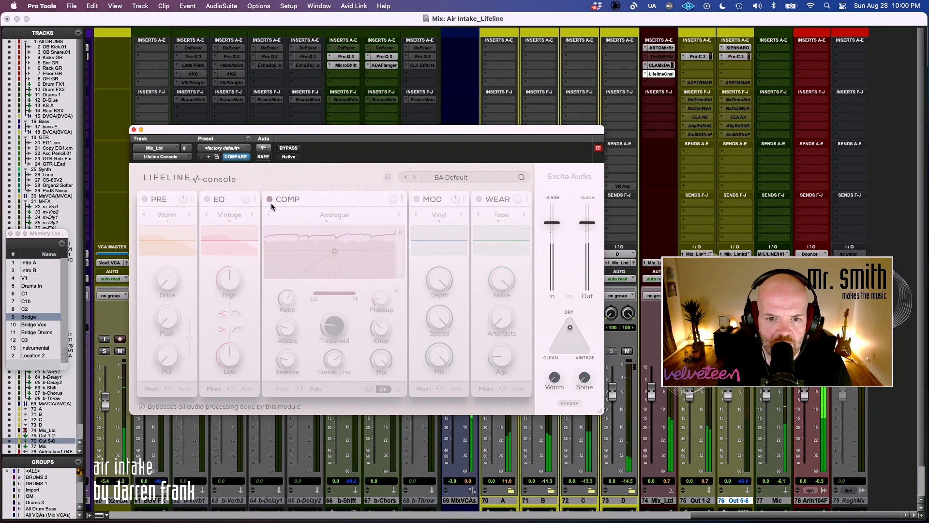
- Activate the MOD module in Vinyl mode and compare it against bypass
left_click(416, 199)
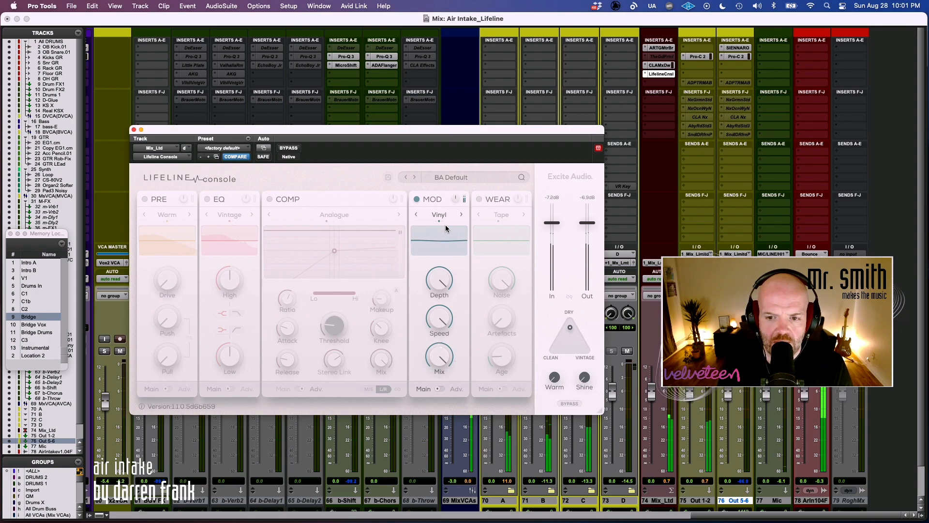
left_click(416, 198)
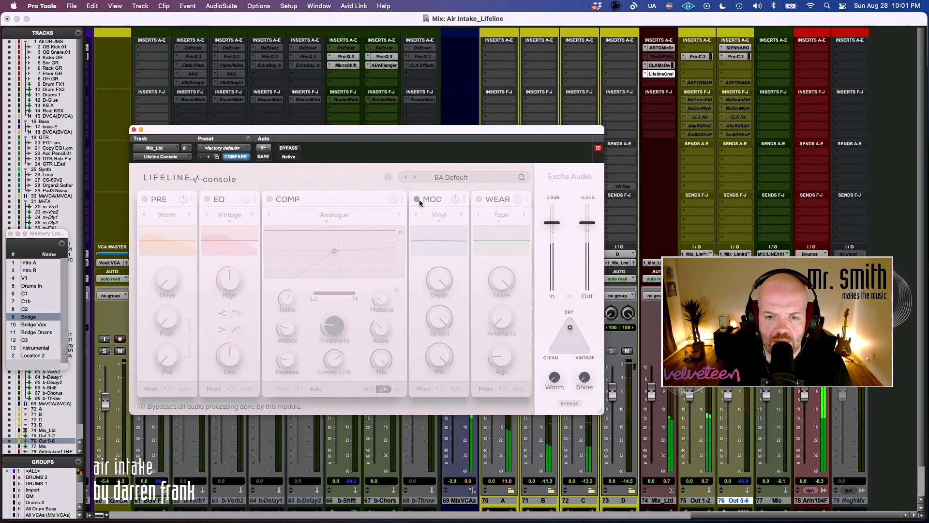
left_click(418, 199)
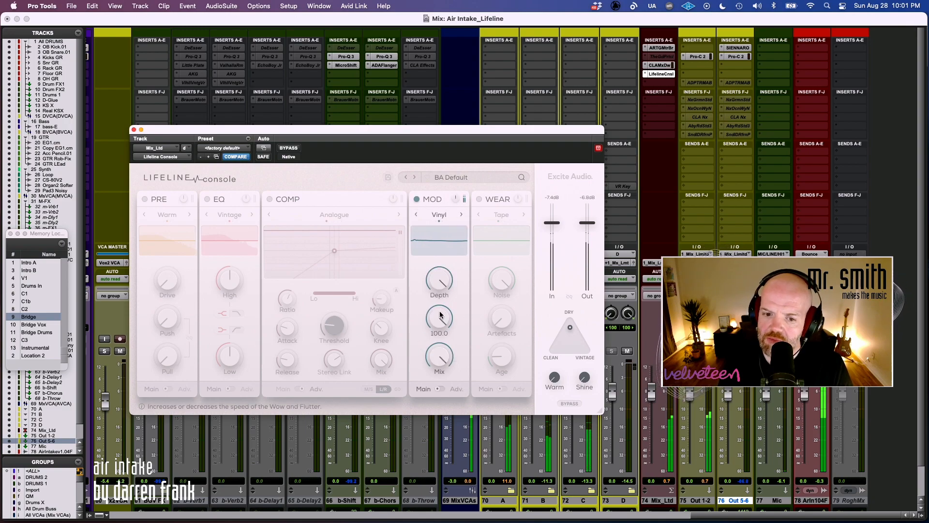
left_click_drag(434, 320, 428, 336)
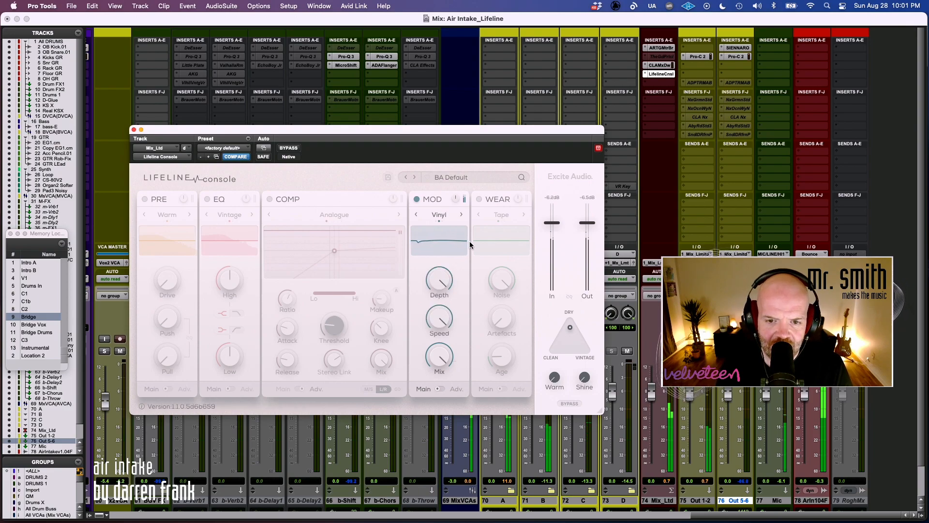
left_click(417, 199)
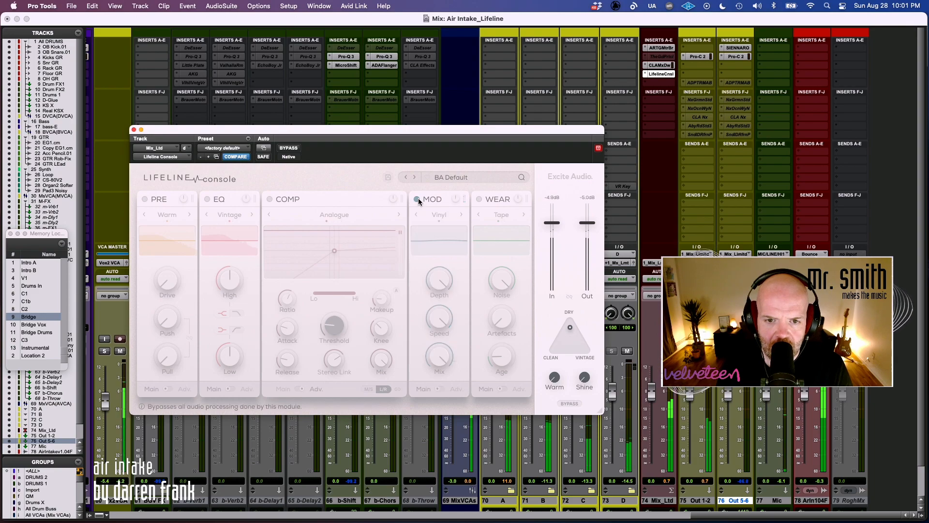
left_click(417, 199)
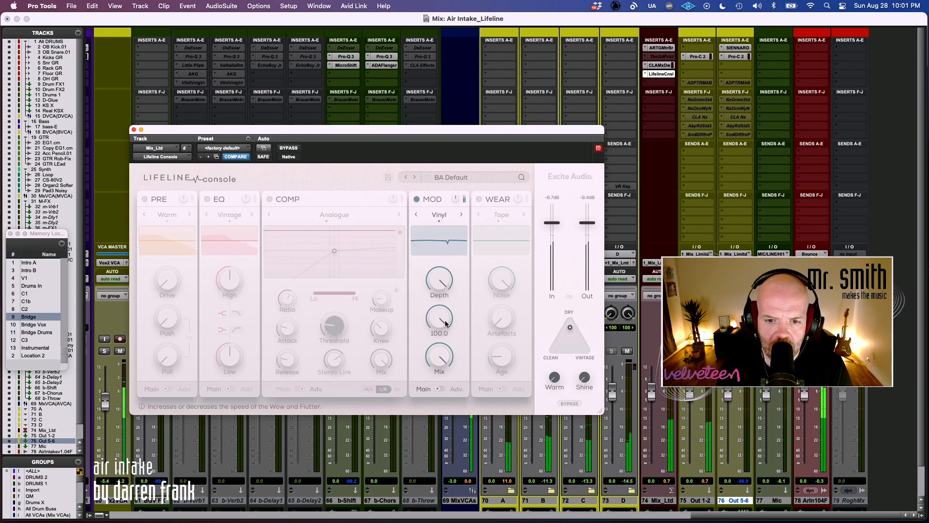
- Lower the Vinyl modulation's depth to about 25.4 and speed to about 25.5, and compare against bypass
left_click_drag(417, 385, 412, 400)
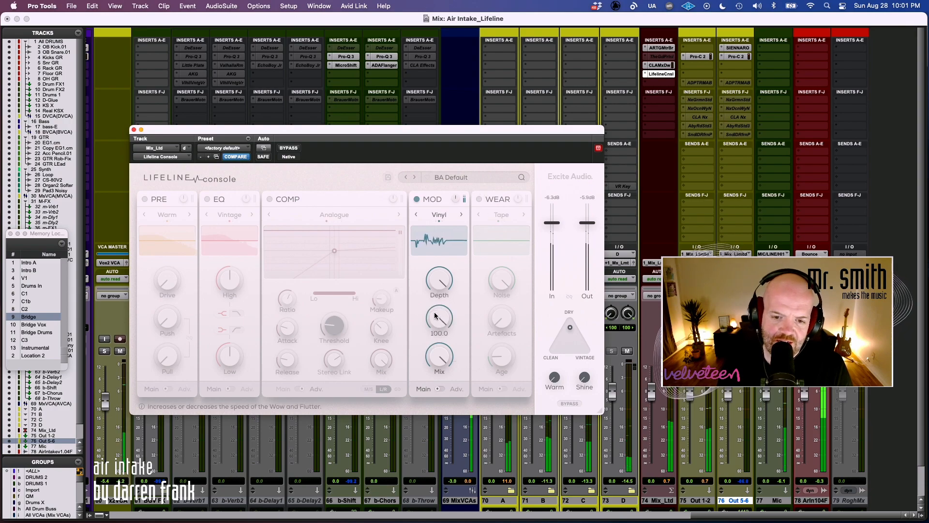
left_click_drag(431, 334, 432, 352)
left_click_drag(437, 324, 431, 347)
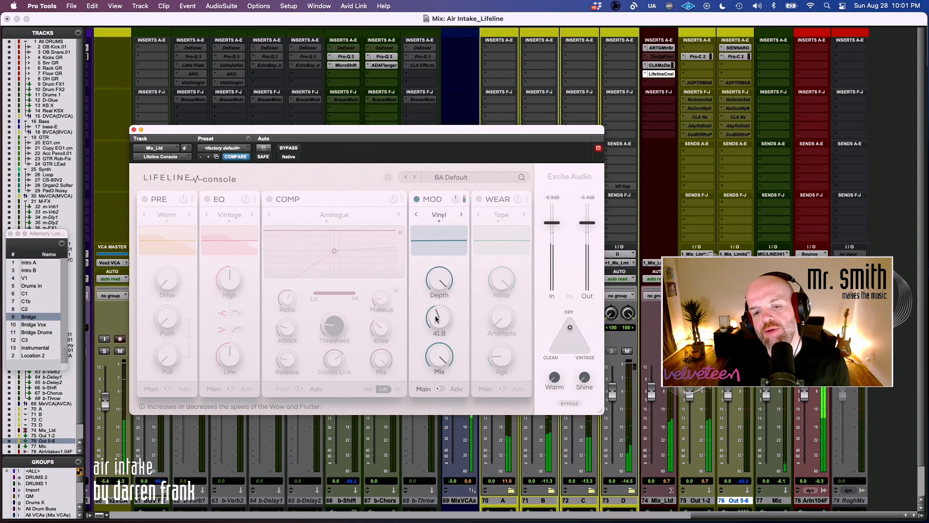
left_click_drag(435, 313, 445, 290)
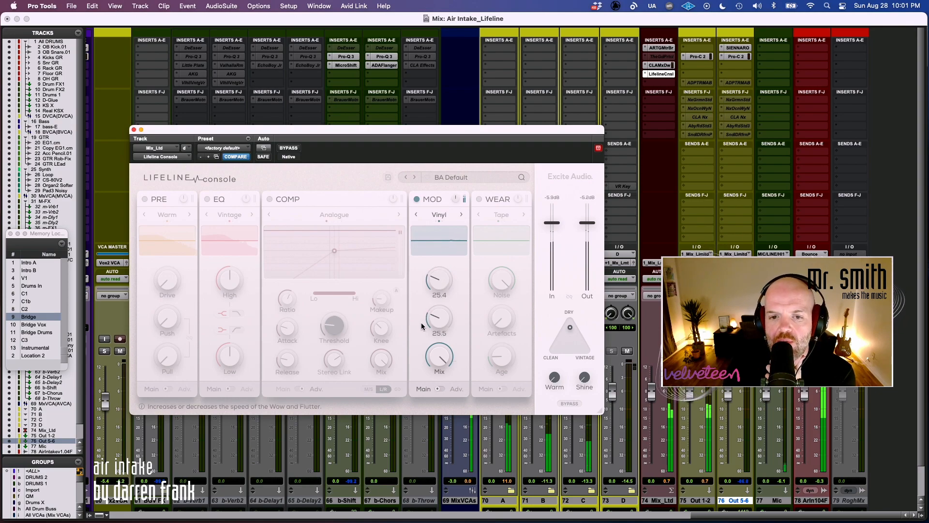
left_click(416, 200)
left_click(416, 199)
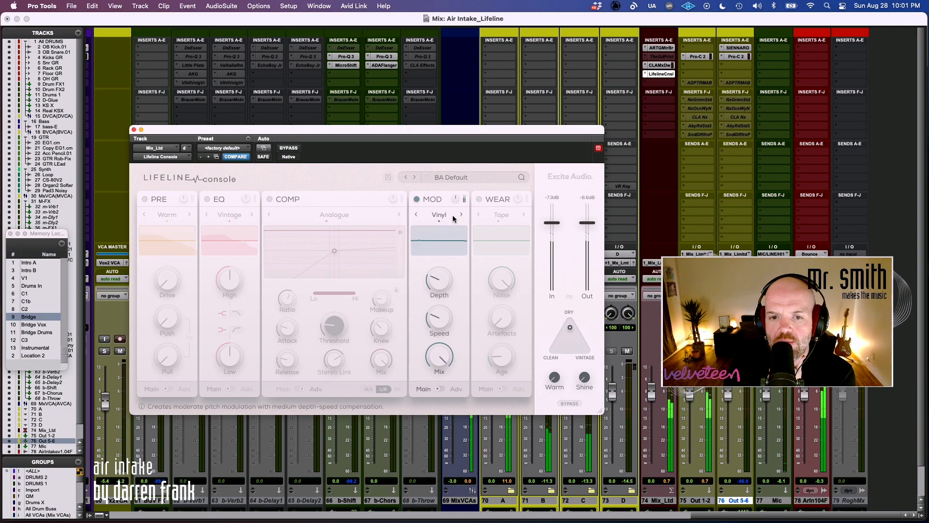
- Raise the Vinyl modulation's depth to maximum and set its speed to about 45.6
left_click_drag(434, 280, 438, 344)
scroll(442, 280, "up", 5)
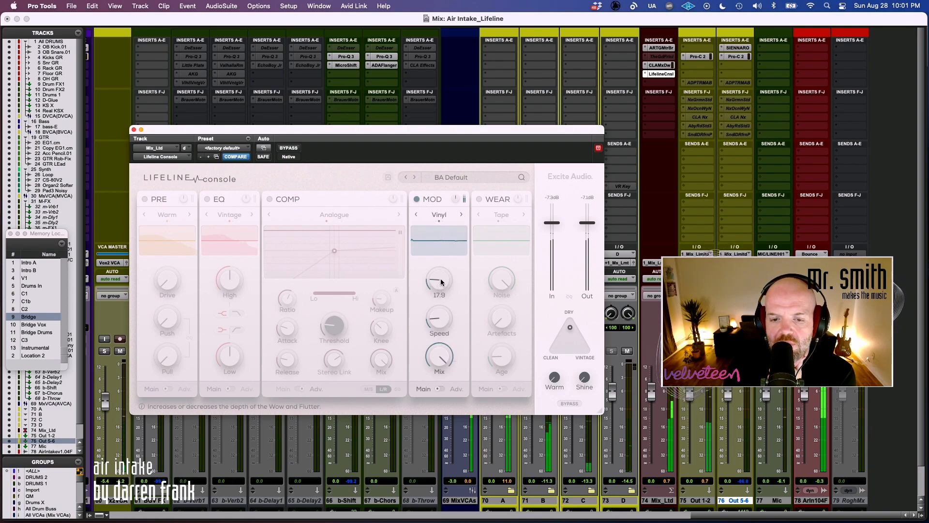
scroll(435, 278, "down", 10)
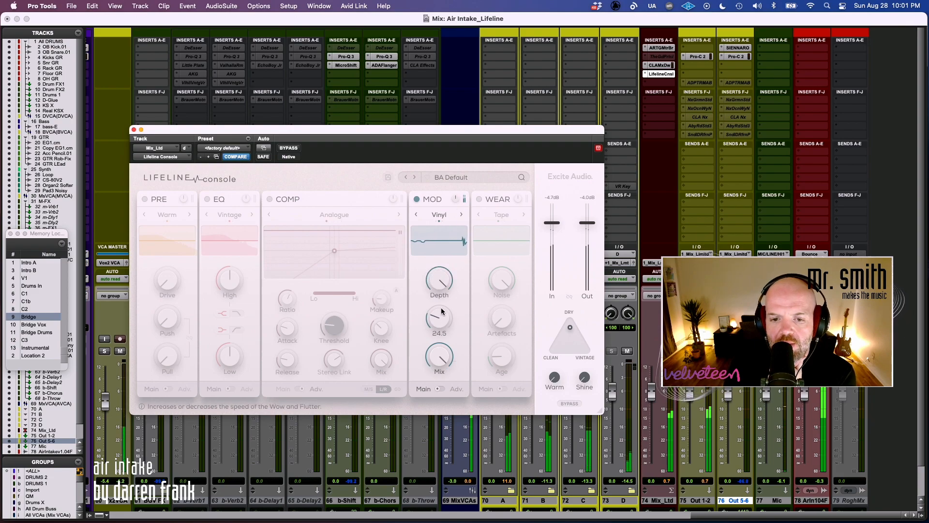
mouse_move(449, 296)
left_mouse_down()
mouse_move(470, 198)
mouse_move(455, 294)
mouse_move(458, 284)
left_mouse_up()
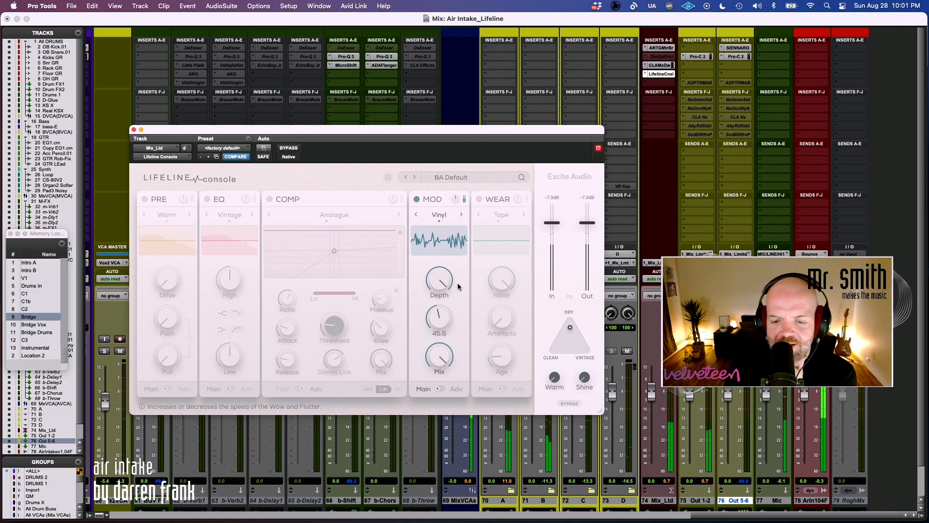
- Sweep the Vinyl modulation's mix down to 0% and partly back up, and slightly lower its depth
left_click_drag(442, 351, 425, 385)
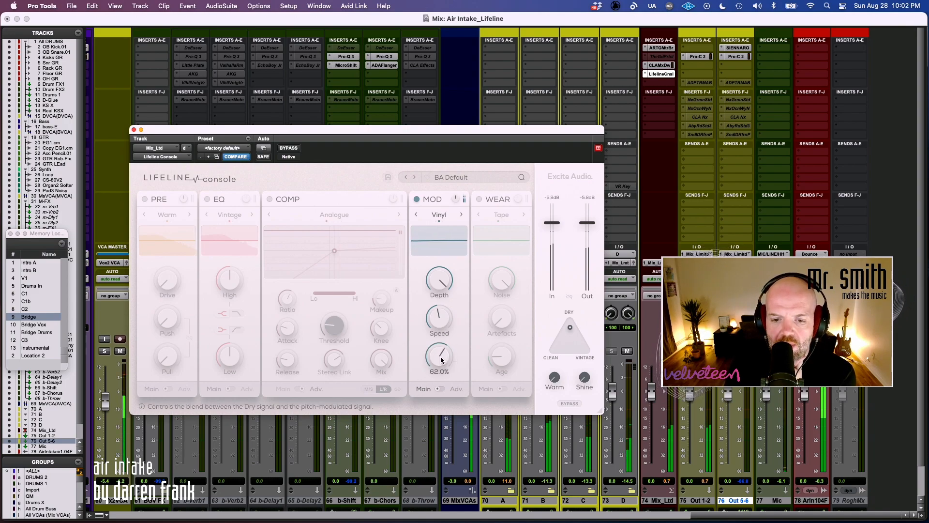
left_click_drag(453, 323, 408, 451)
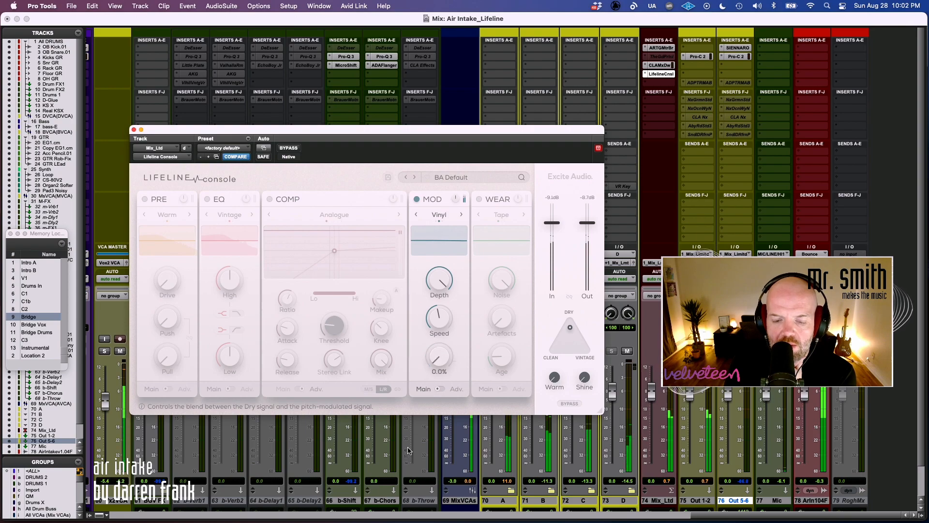
mouse_move(445, 361)
left_mouse_down()
mouse_move(447, 316)
mouse_move(433, 347)
left_mouse_up()
mouse_move(440, 281)
left_mouse_down()
mouse_move(439, 305)
mouse_move(446, 299)
mouse_move(421, 376)
mouse_move(431, 409)
mouse_move(463, 332)
mouse_move(473, 272)
mouse_move(448, 267)
mouse_move(444, 283)
left_mouse_up()
- Switch the MOD module to Cassette mode with depth and mix at maximum and speed at about 28.8
left_click(460, 215)
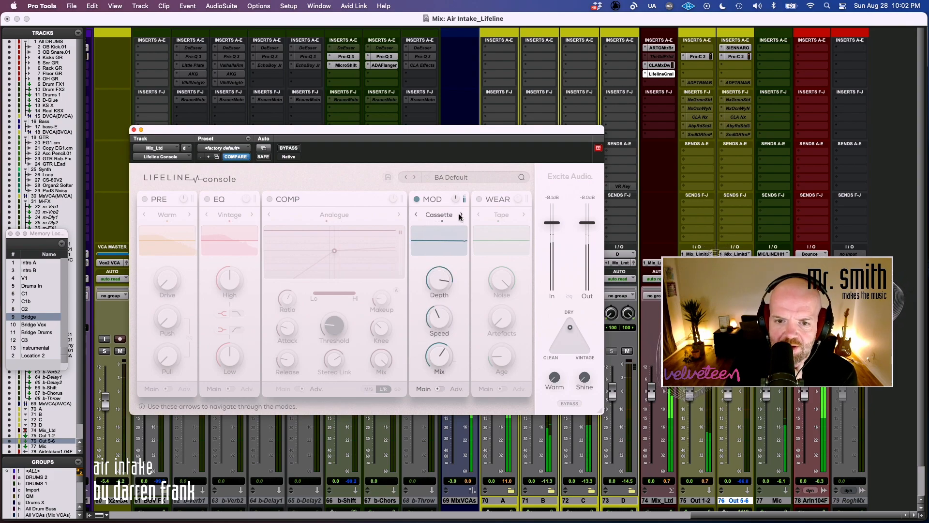
left_click_drag(444, 270, 436, 301)
left_click_drag(432, 354, 469, 242)
left_click_drag(439, 275, 462, 218)
left_click_drag(433, 323, 418, 368)
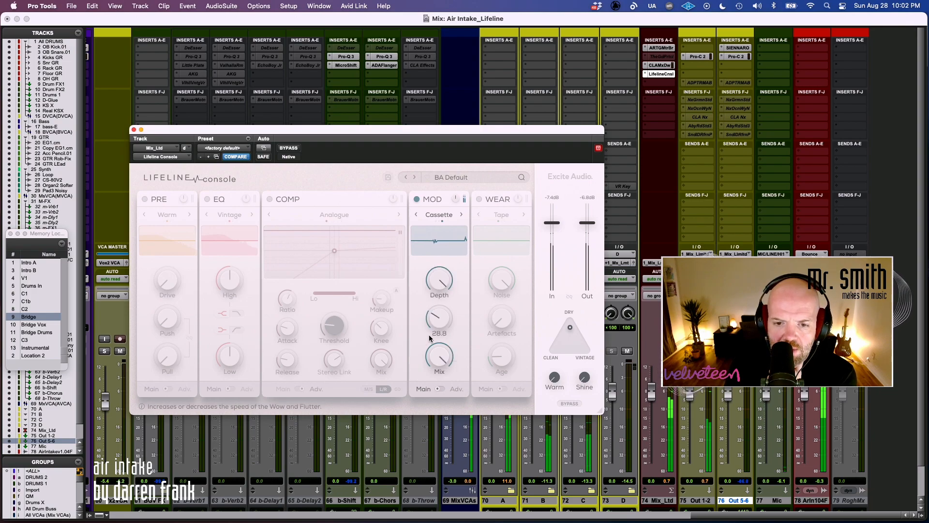
- Switch the MOD module to Tape mode and adjust its speed and mix with depth at 100
left_click_drag(434, 323, 436, 324)
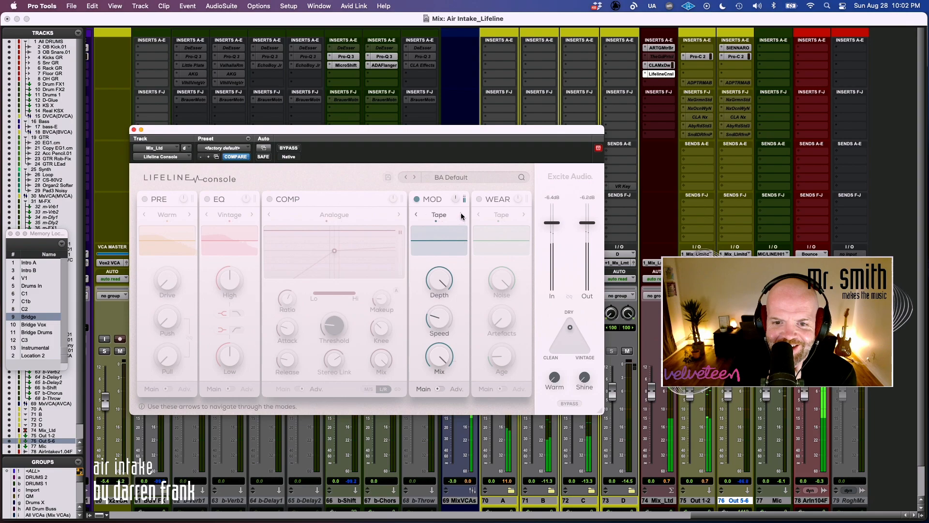
left_click_drag(443, 319, 450, 294)
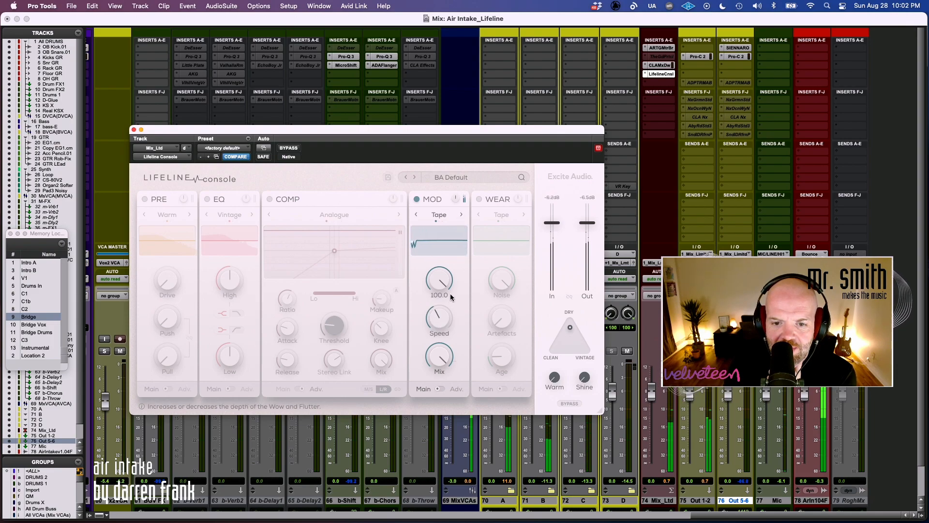
left_click(462, 216)
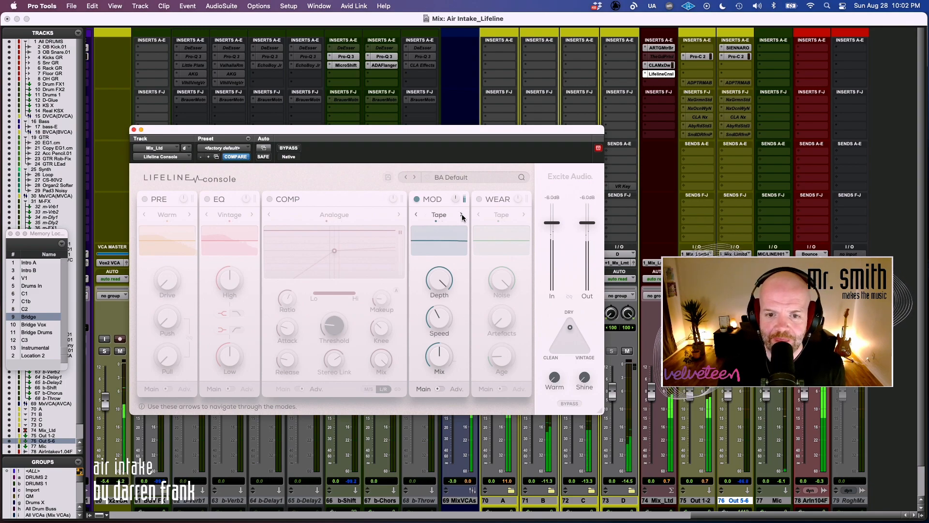
- Show the MOD module's advanced controls, enlarge the plug-in window and move MOD ahead of COMP in the chain
left_click(439, 389)
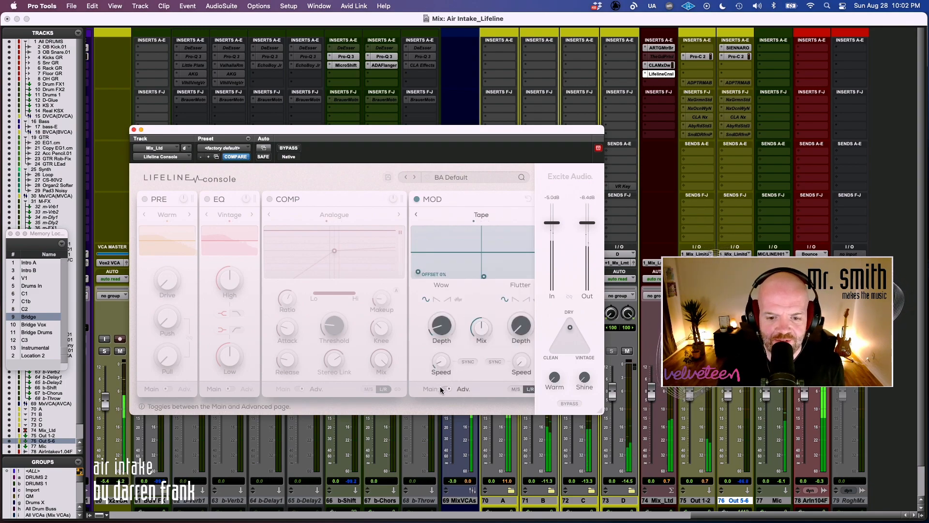
left_click_drag(444, 134, 391, 121)
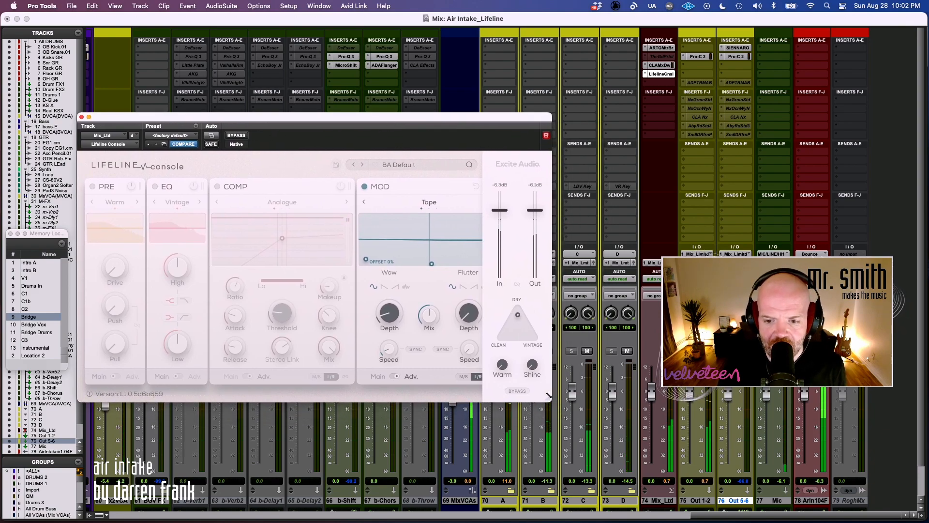
left_click_drag(564, 408, 629, 443)
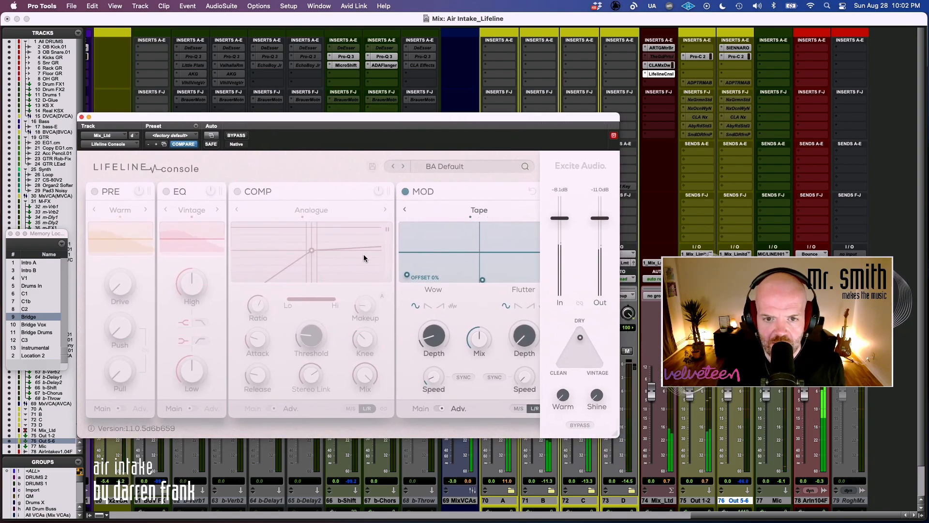
left_click_drag(466, 191, 287, 194)
- Sync the Tape modulation's wow and flutter speeds to the tempo and raise both speeds along with the wow depth
left_click(290, 379)
left_click_drag(264, 380, 285, 335)
left_click(326, 377)
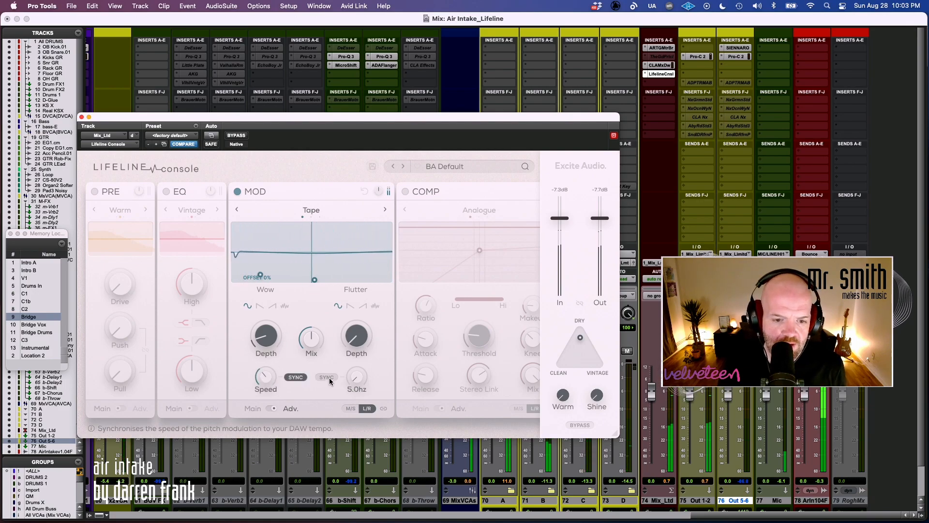
left_click_drag(363, 379, 360, 354)
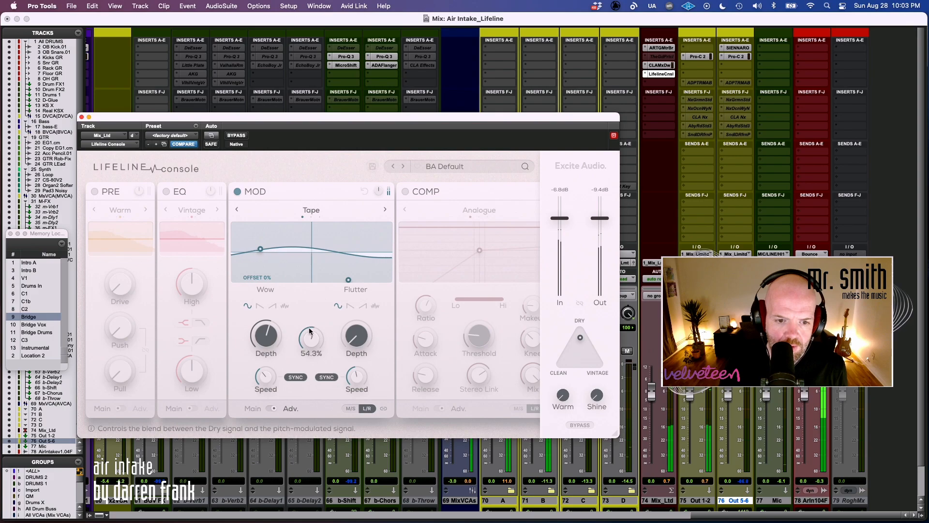
- Audition the random, rising saw and falling saw wow waveforms and return the wow to the sine shape
left_click(285, 306)
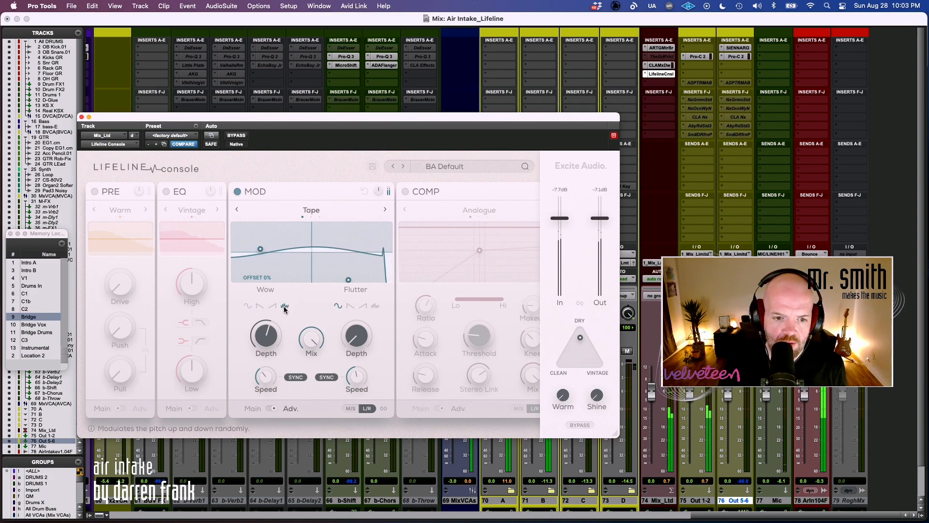
left_click(273, 307)
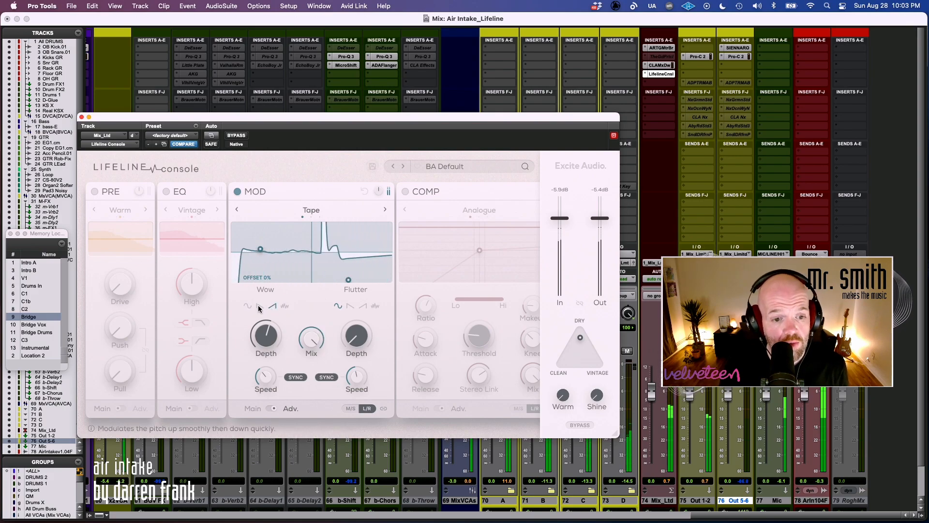
left_click(247, 307)
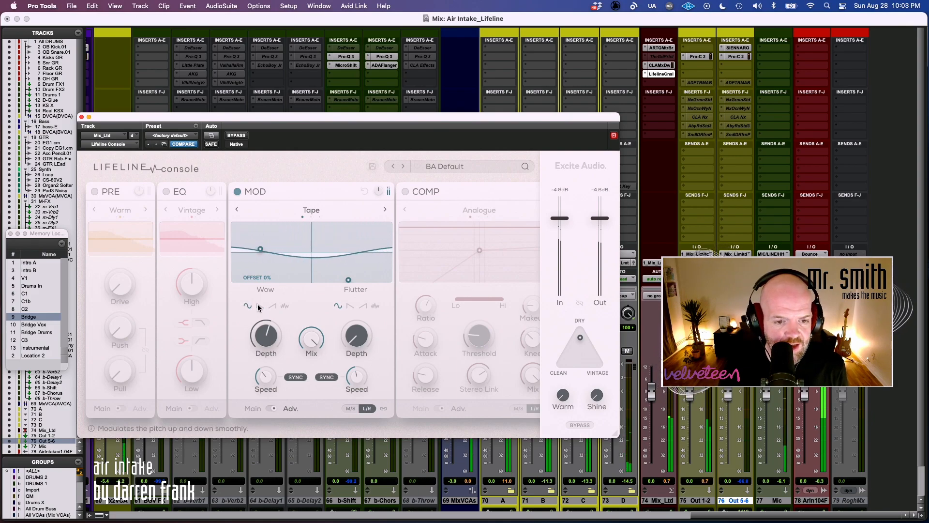
left_click(258, 307)
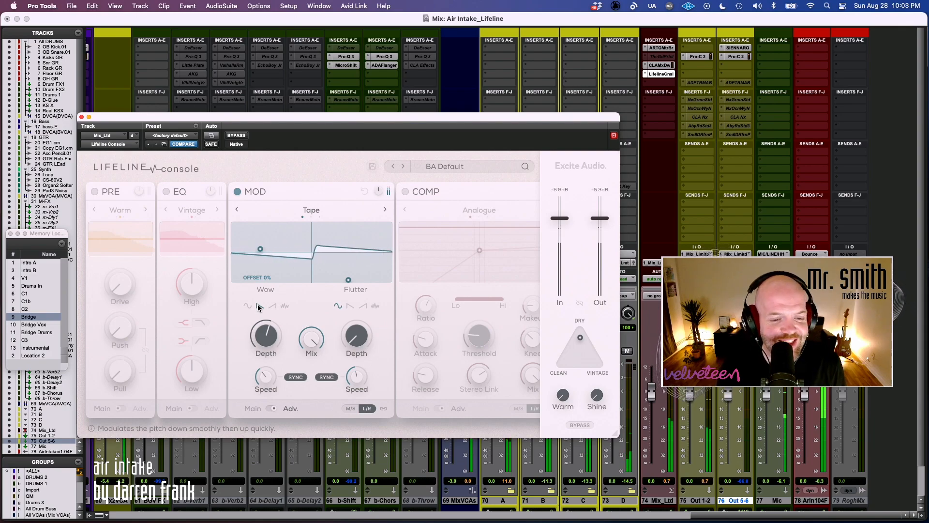
left_click(284, 307)
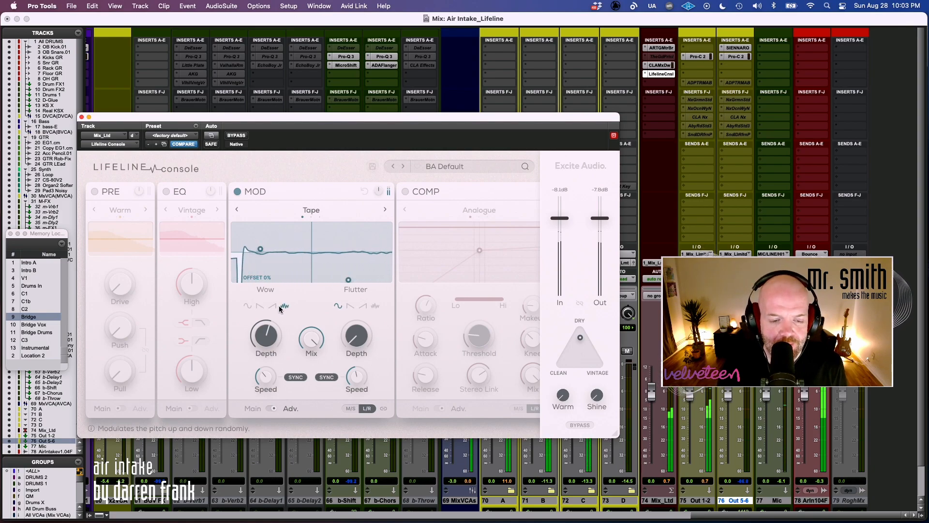
left_click(247, 305)
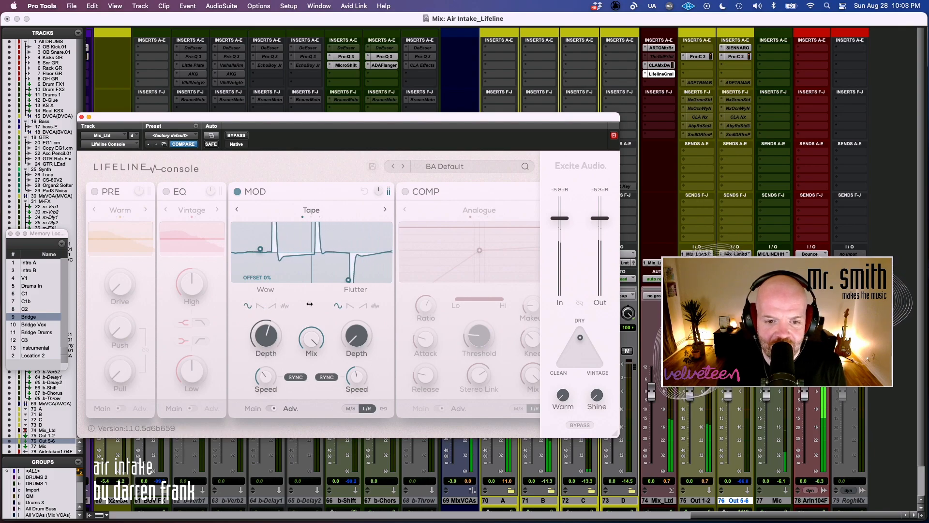
- Set the flutter waveform to falling saw and raise the flutter depth and the wow speed in the modulation graph
left_click(349, 306)
left_click_drag(348, 280, 356, 240)
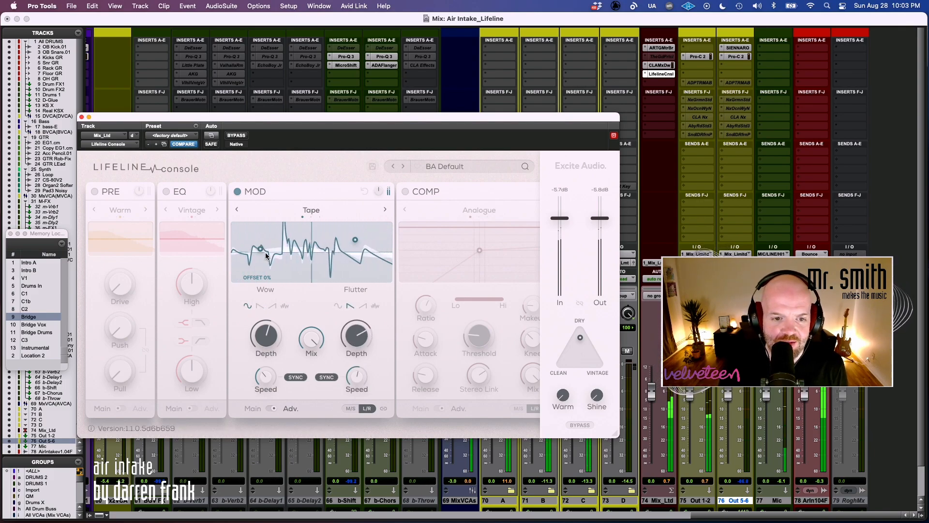
left_click_drag(264, 249, 283, 253)
- Switch the MOD module to Vinyl mode, lower its mix and readjust the wow and flutter speeds
left_click(386, 209)
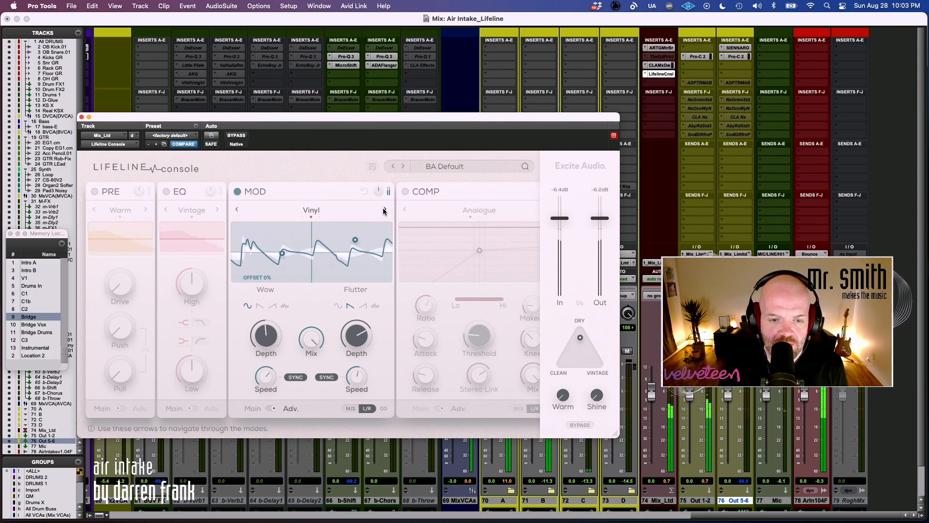
mouse_move(323, 339)
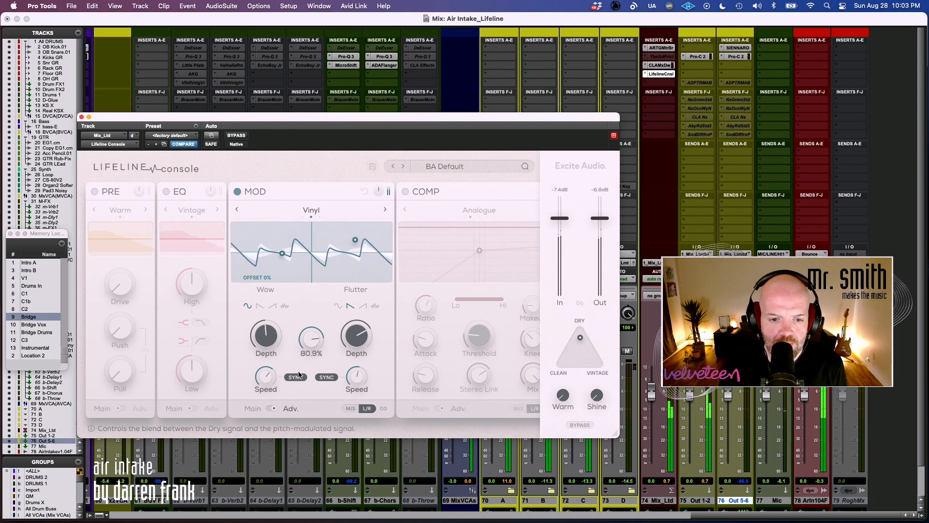
mouse_move(348, 377)
left_click_drag(264, 380, 254, 405)
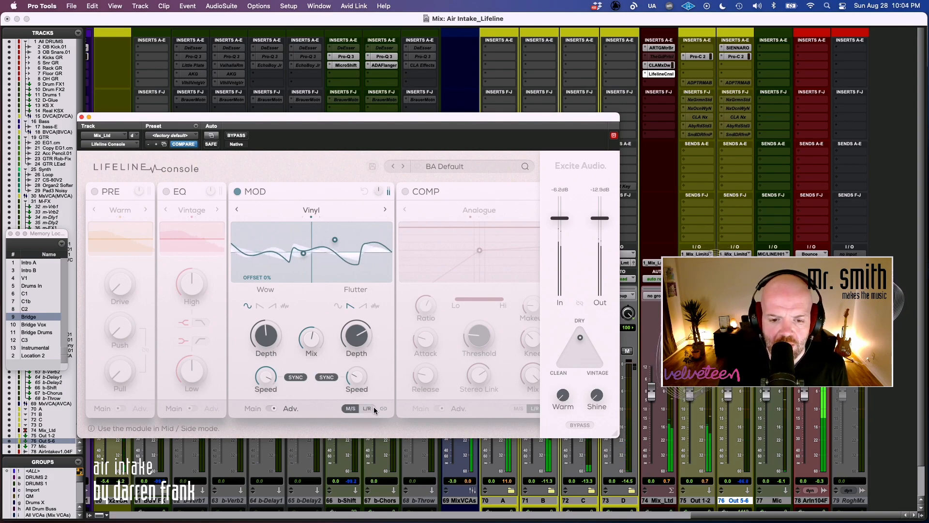
- Put the MOD module in Mid/Side mode and, for the mid channel, lower the mix and raise the wow and flutter depths
left_click(353, 409)
left_click(361, 409)
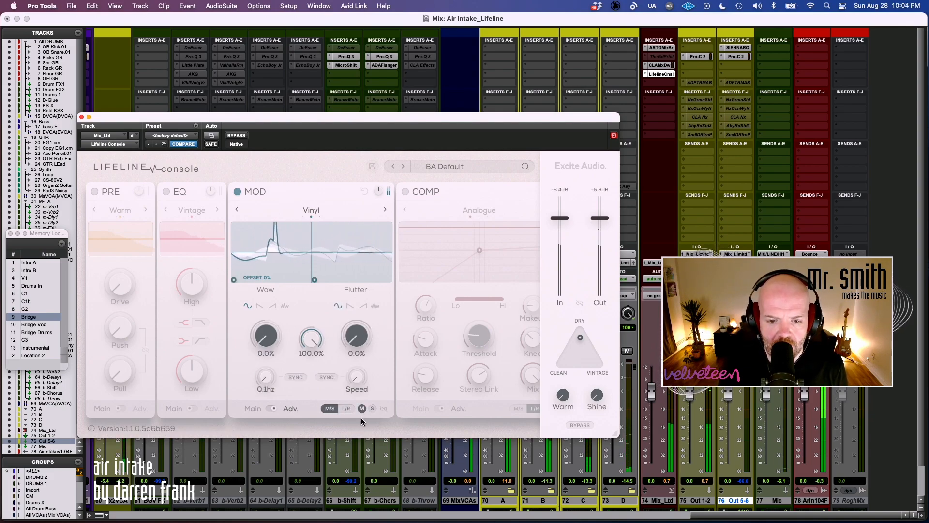
left_click_drag(310, 339, 302, 381)
left_click_drag(266, 341, 279, 289)
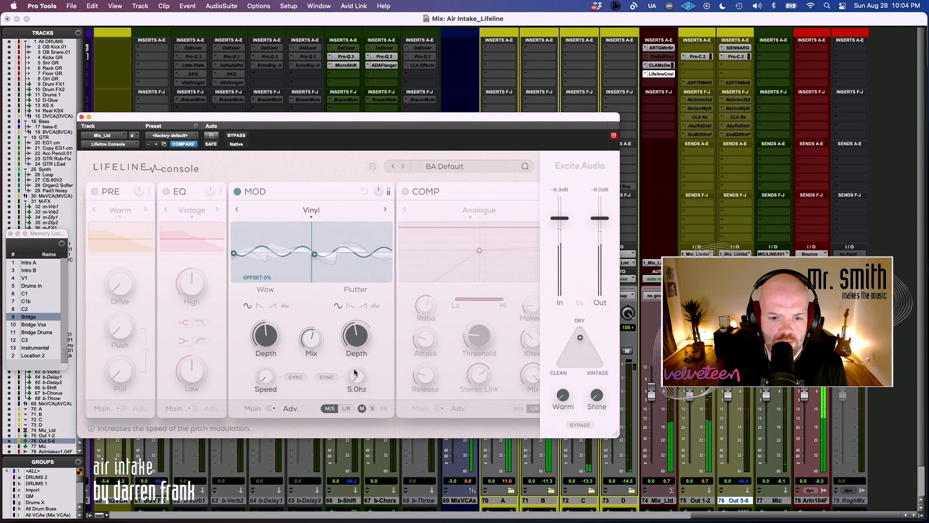
- Sync the mid channel's flutter and wow speeds to the tempo and raise them, with the wow speed at 1/4D
left_click(334, 378)
left_click_drag(357, 376, 356, 357)
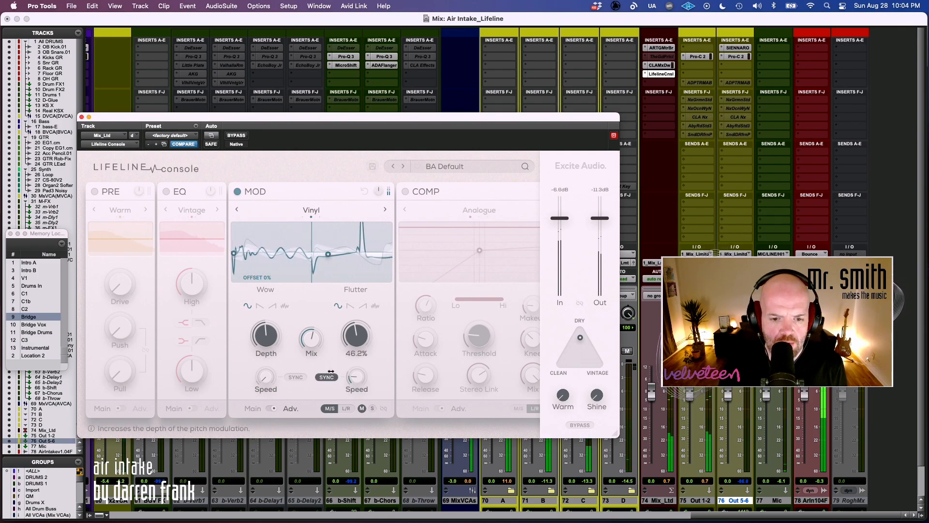
left_click_drag(272, 381, 275, 339)
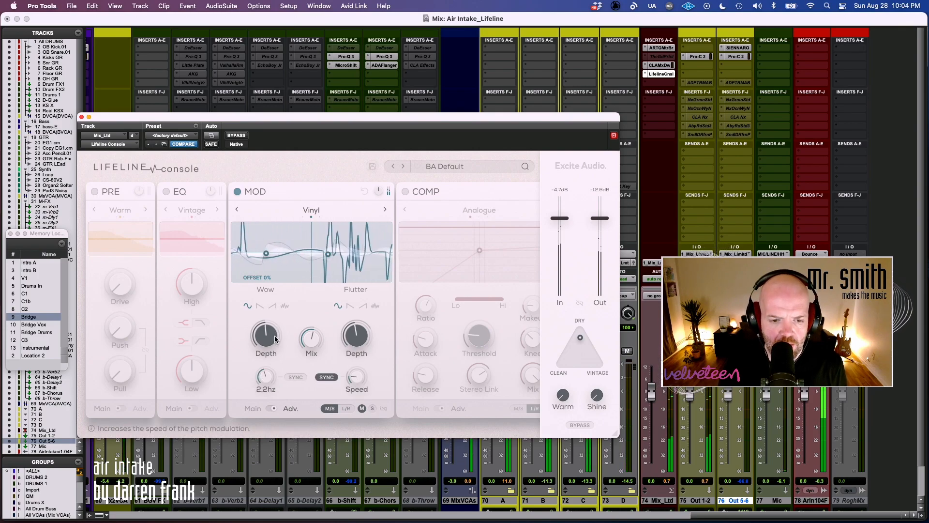
left_click(295, 377)
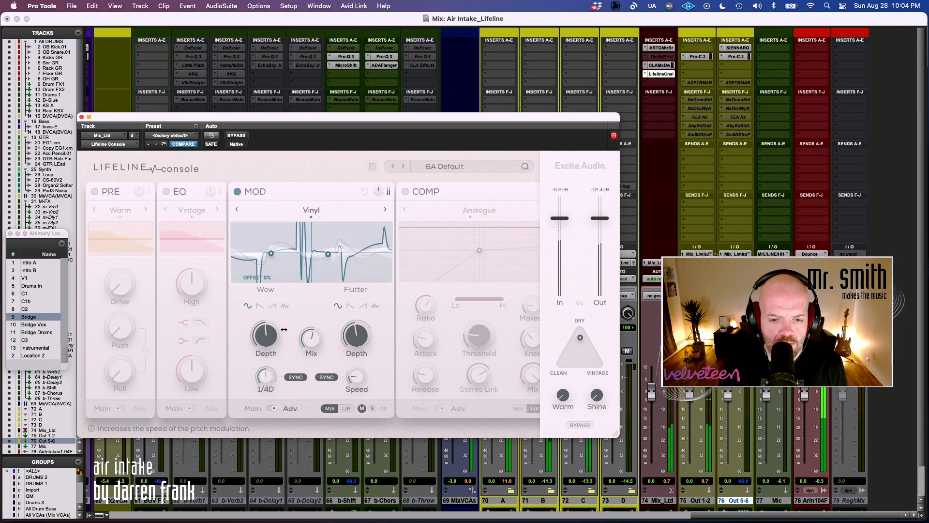
- On the side channel, raise the flutter depth and mix, lower the wow depth, and use random flutter and falling saw wow waveforms
left_click(372, 408)
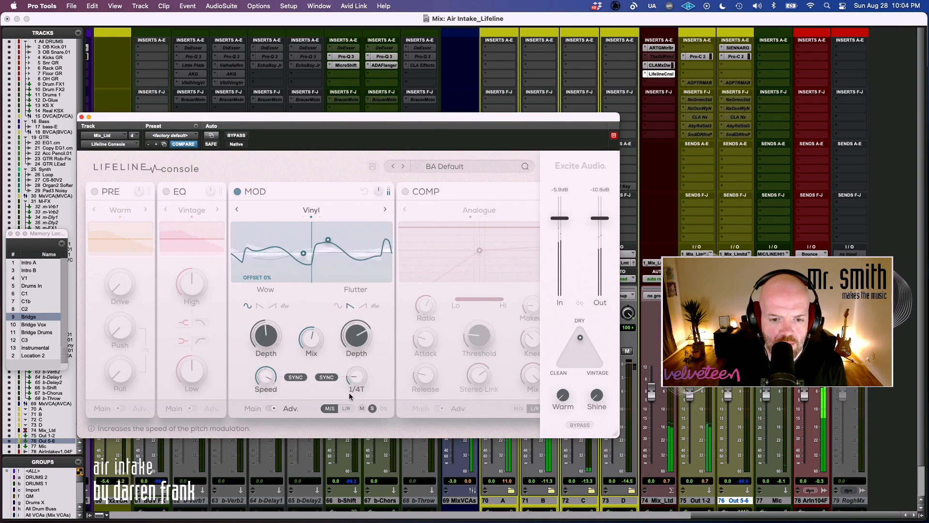
left_click_drag(357, 335, 358, 310)
left_click(374, 305)
left_click(261, 306)
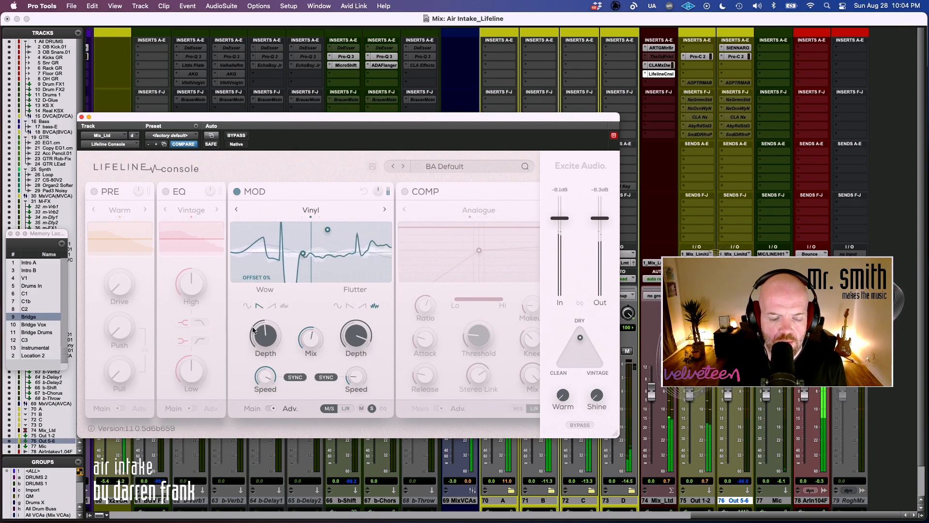
mouse_move(319, 352)
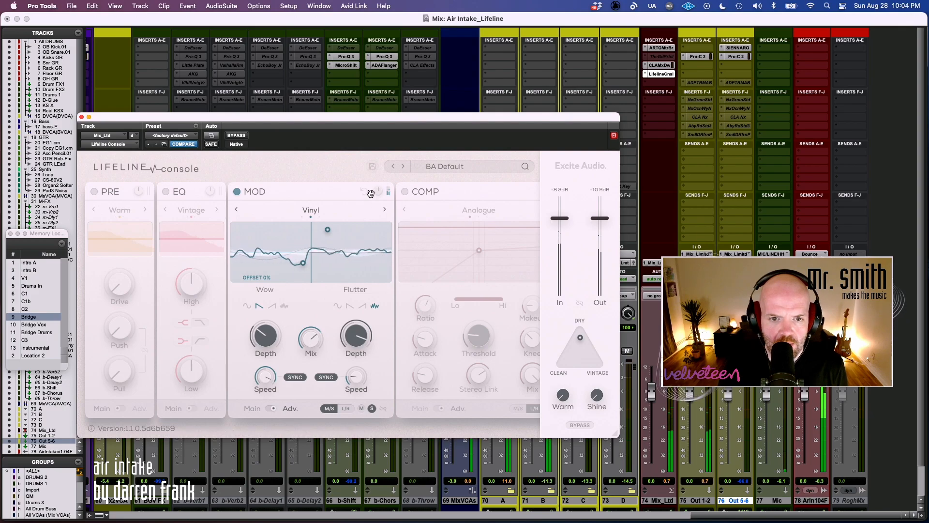
- Toggle the MOD module's bypass to compare the sound, and cycle through its modes, including Cassette and Tape
left_click(237, 192)
left_click(237, 192)
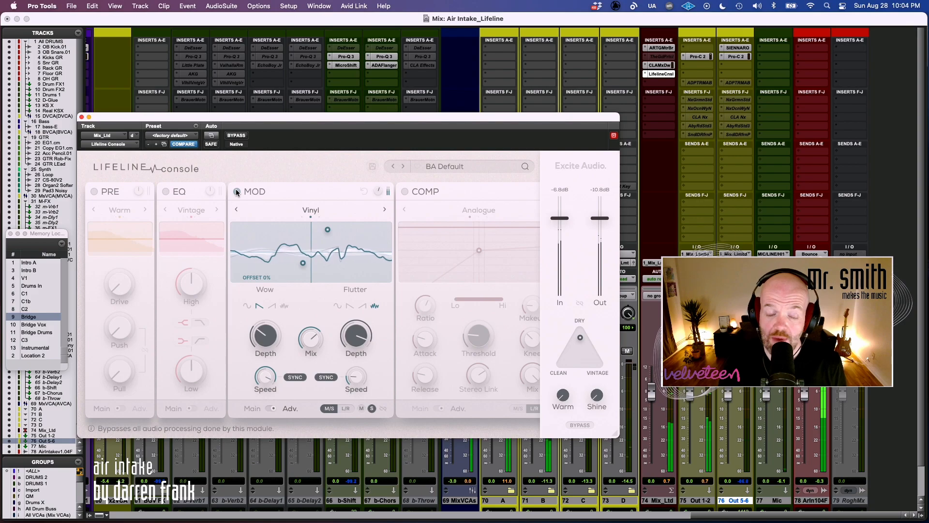
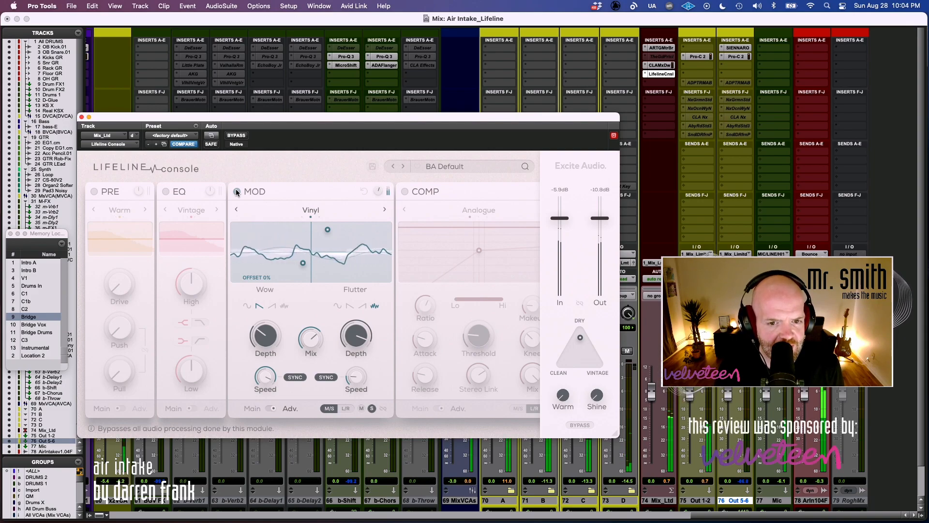
left_click(236, 191)
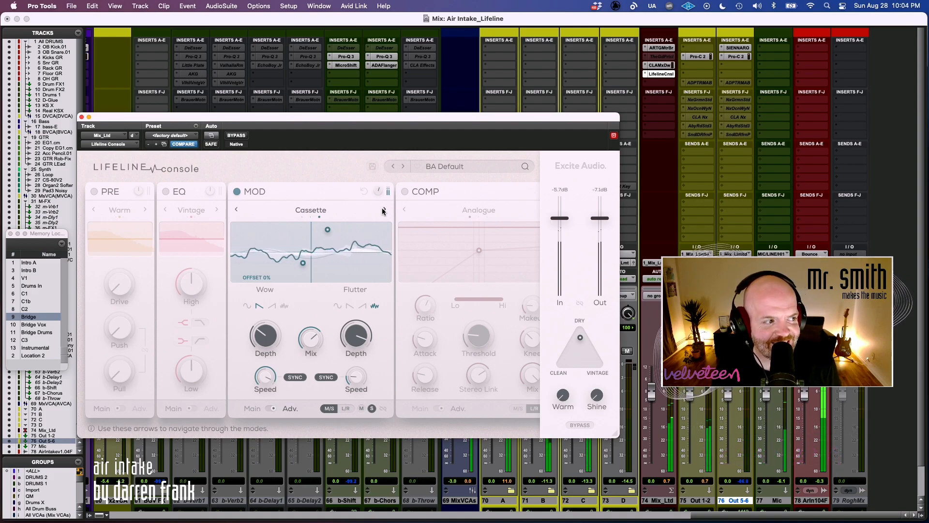
left_click(382, 211)
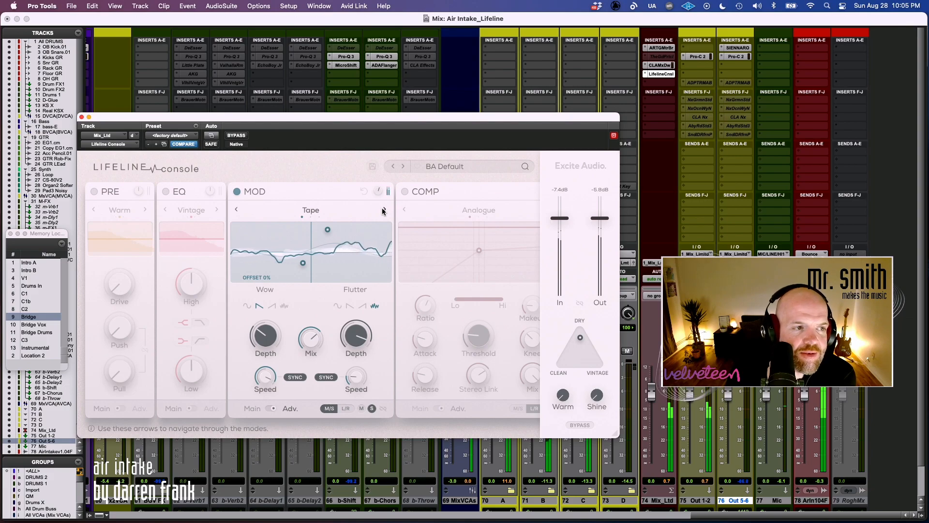
left_click(382, 211)
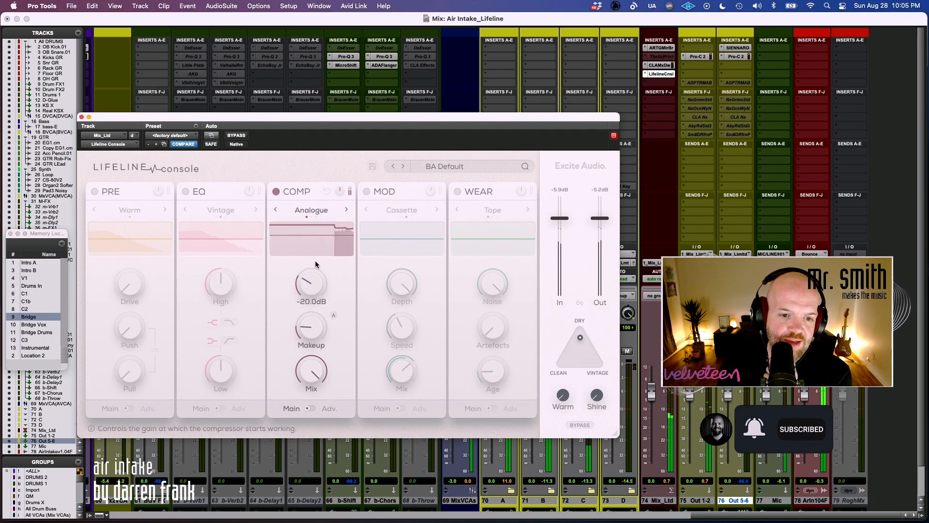
- Adjust the Analogue compressor's threshold and switch the COMP module off
left_click_drag(314, 265, 283, 210)
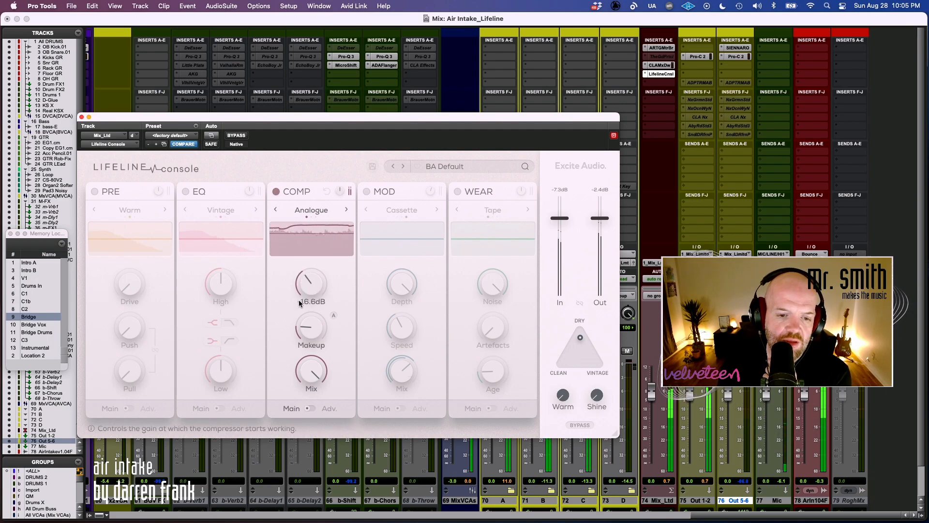
left_click(275, 191)
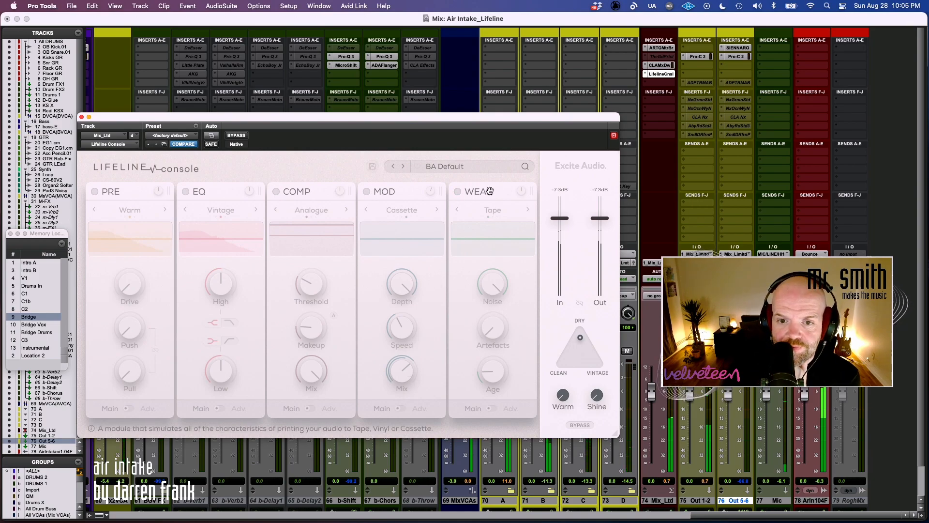
- Enable the WEAR module in Tape mode and sweep its noise between maximum and minimum
left_click(458, 192)
left_click_drag(512, 258, 498, 341)
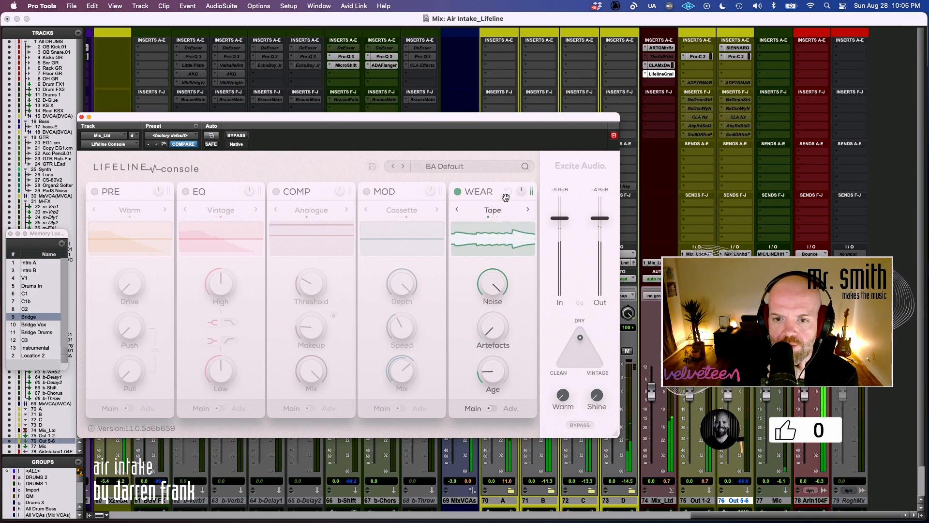
left_click_drag(497, 273, 486, 406)
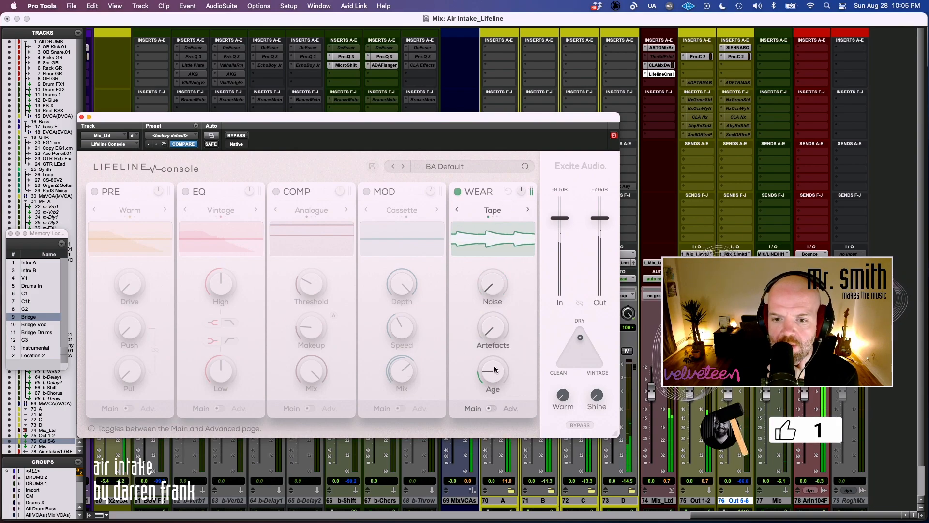
- Raise the Tape wear's artefacts to maximum and its age to 100%, with noise at maximum
left_click_drag(498, 312, 508, 339)
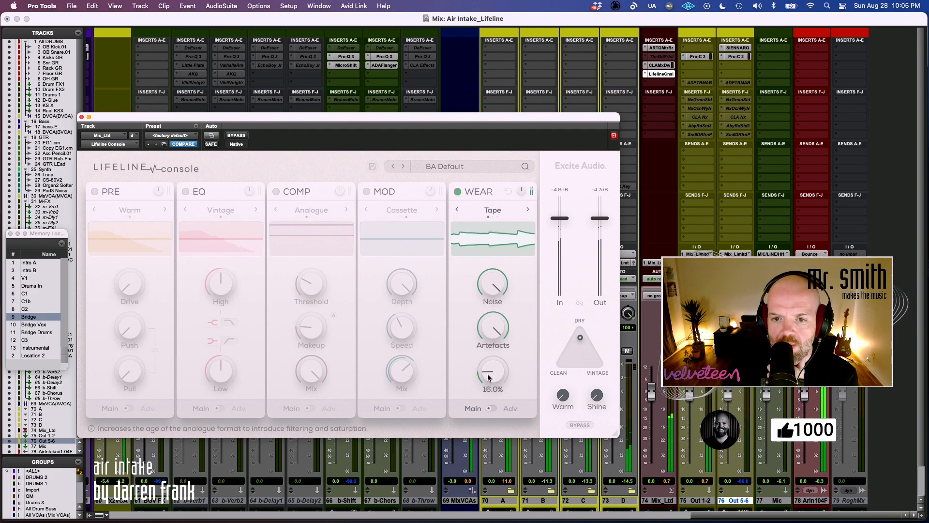
left_click_drag(487, 373, 514, 285)
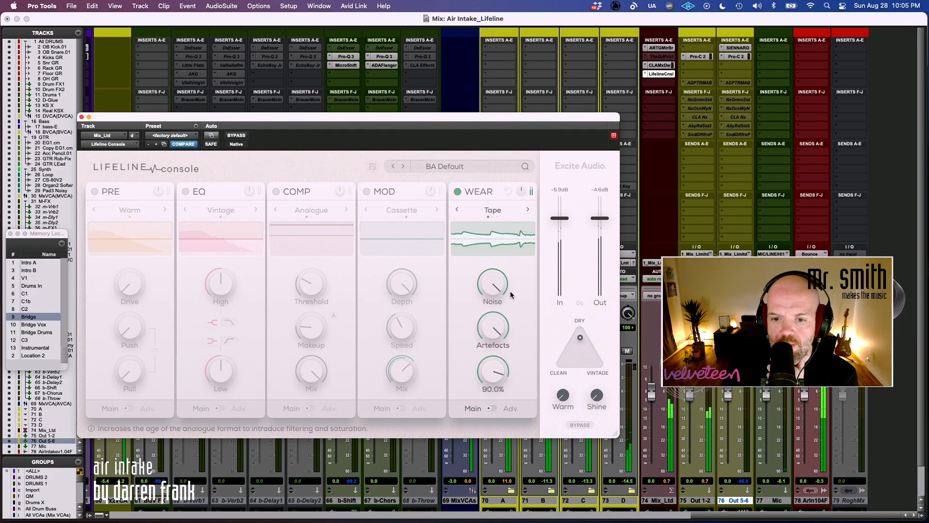
left_click_drag(493, 372, 509, 320)
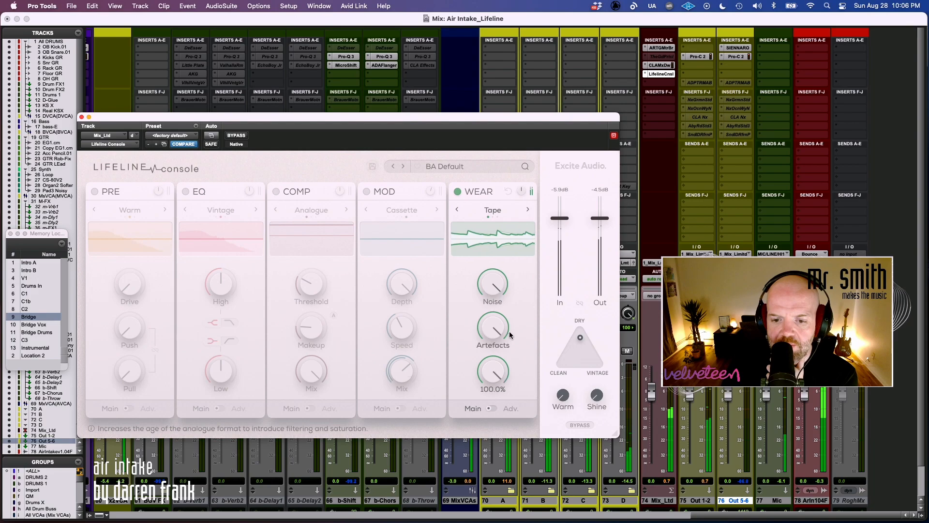
- Sweep the Tape wear's age and artefacts down and back up to maximum, and switch the WEAR module to Cassette mode
left_click_drag(492, 375, 516, 479)
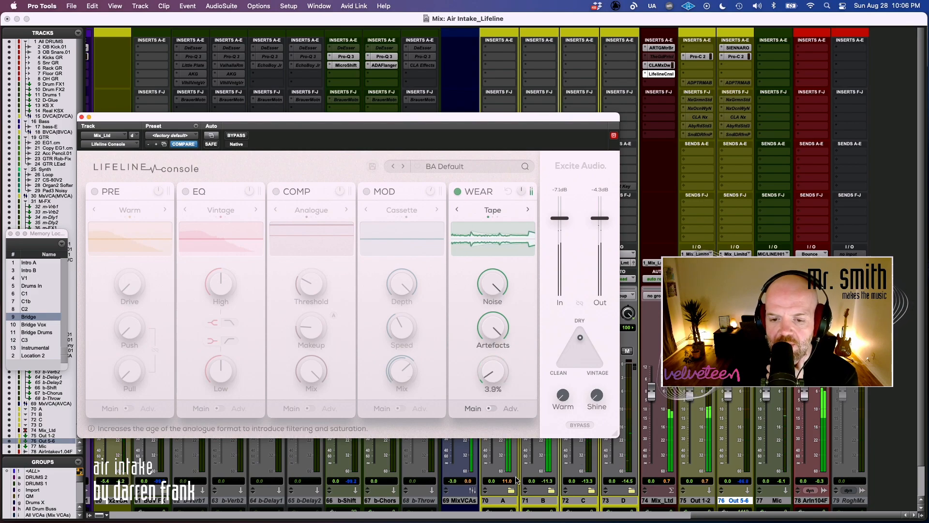
left_click_drag(521, 371, 490, 329)
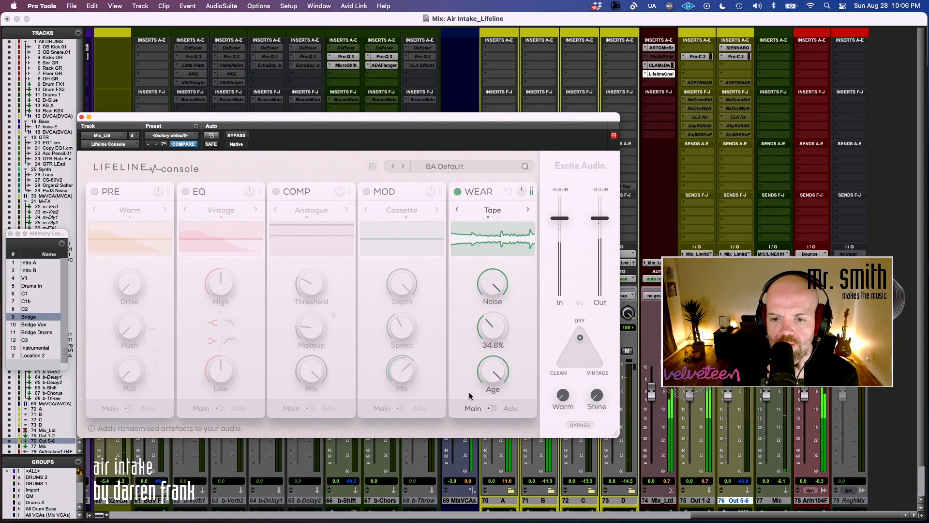
left_click_drag(482, 329, 489, 389)
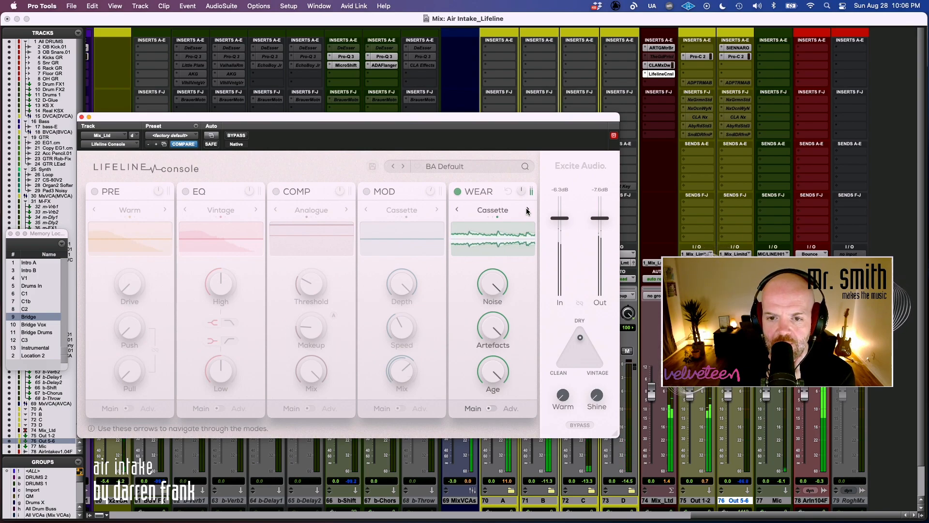
- Sweep the Cassette wear's noise, artefacts and age to compare the sound, leaving all three at maximum
left_click_drag(478, 417, 496, 285)
left_click_drag(493, 328, 475, 398)
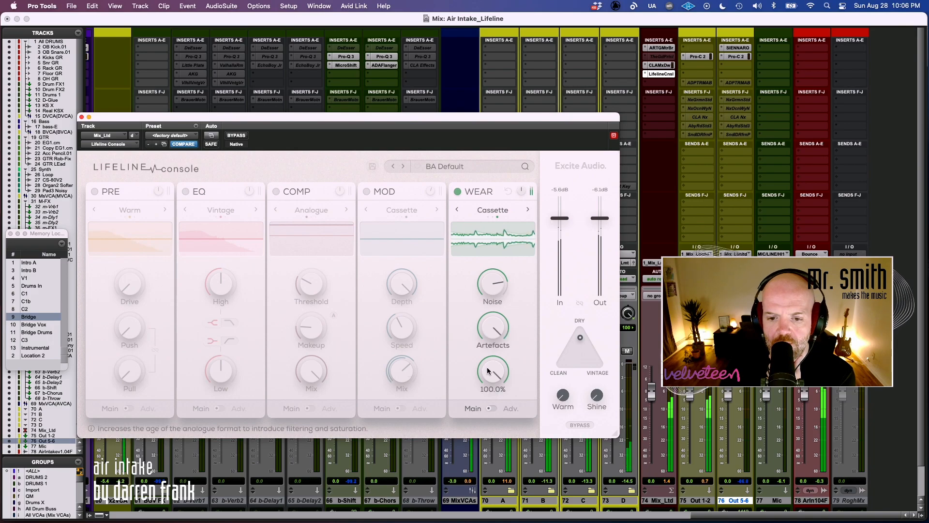
left_click_drag(492, 284, 495, 264)
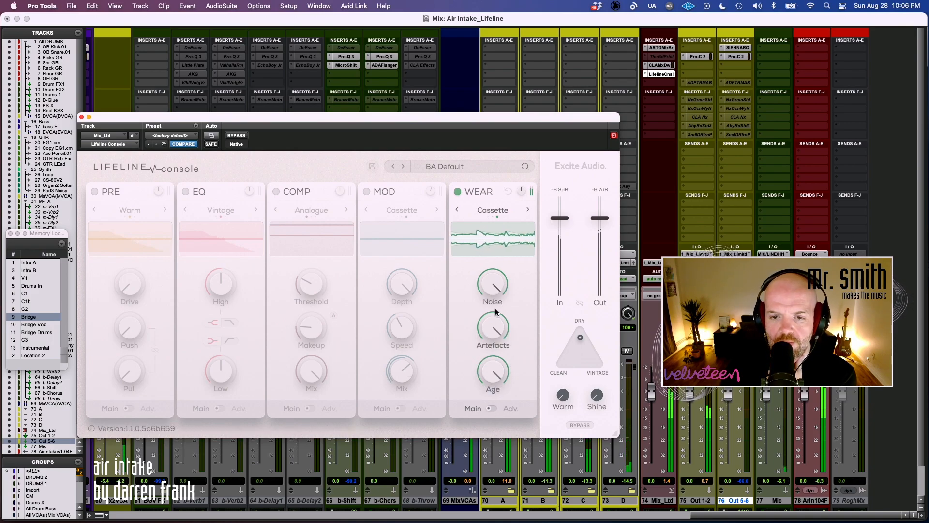
- Show the WEAR module's advanced noise settings, audition AMP, HUM and MECH separately, and leave only AMP raised to about halfway
left_click(491, 409)
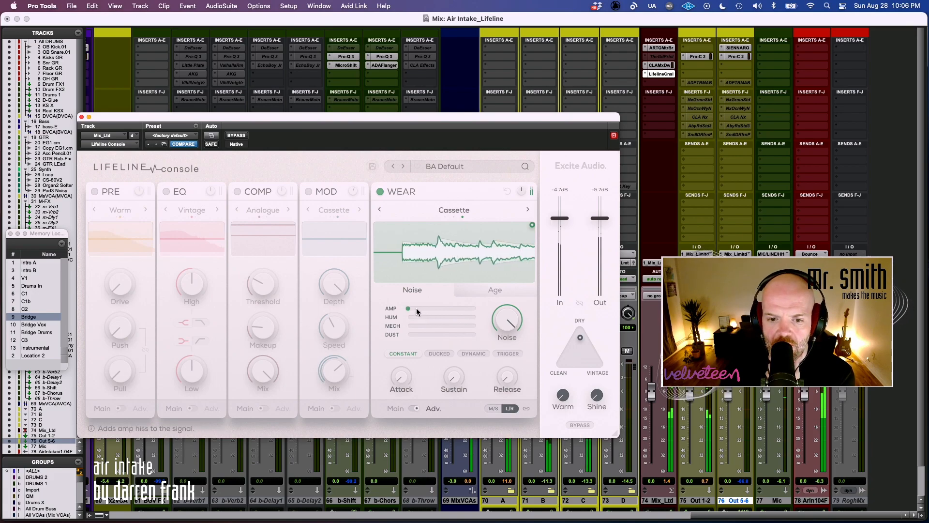
left_click_drag(408, 309, 461, 308)
double_click(442, 307)
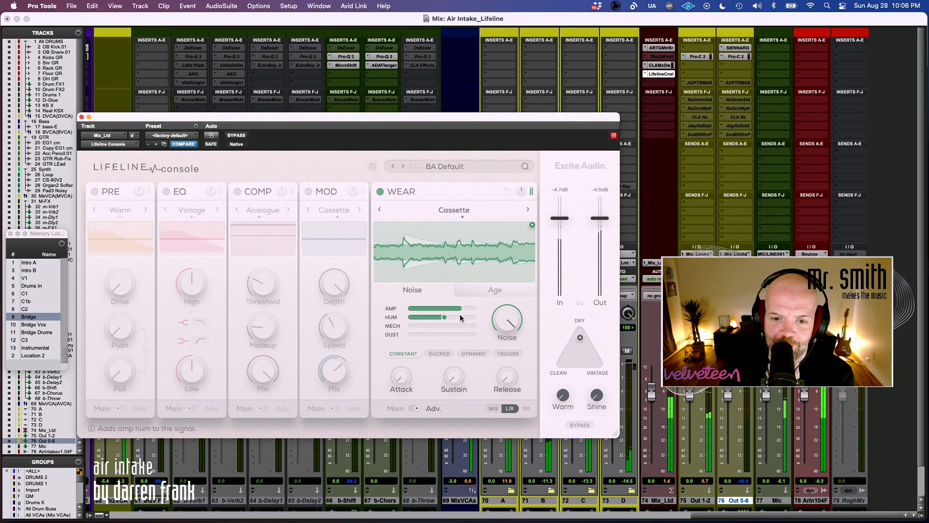
mouse_move(440, 315)
left_mouse_down()
mouse_move(408, 317)
mouse_move(454, 326)
left_mouse_up()
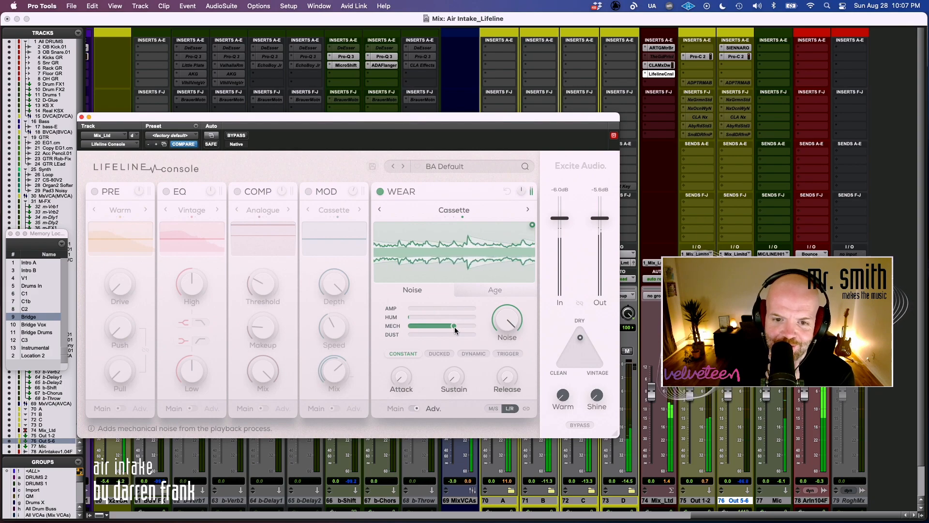
left_click_drag(454, 326, 442, 307)
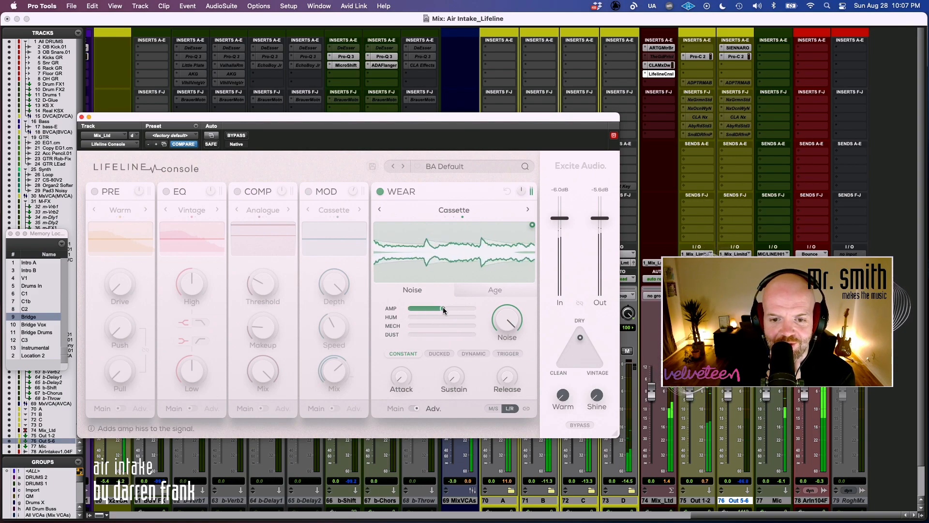
- Compare the amp hiss across the WEAR module's Tape, Vinyl and Cassette modes, ending on Tape
mouse_move(501, 309)
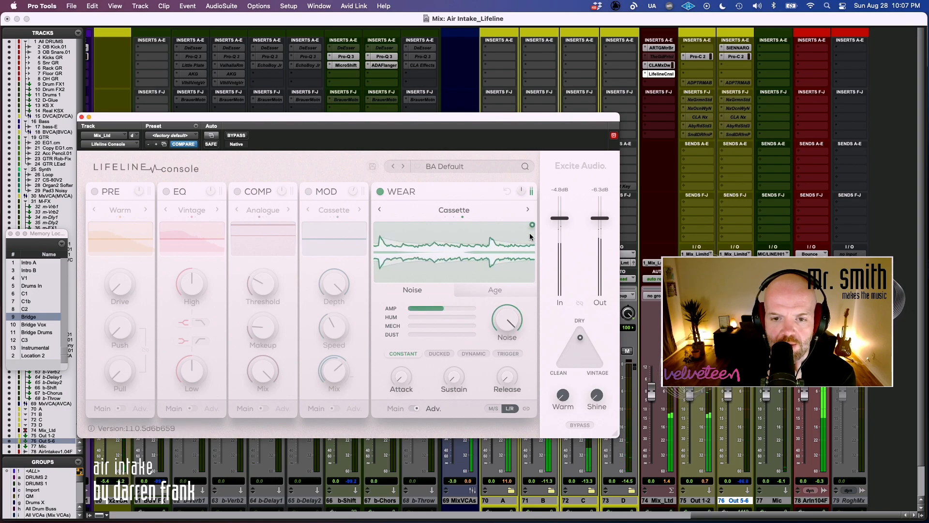
left_click(527, 210)
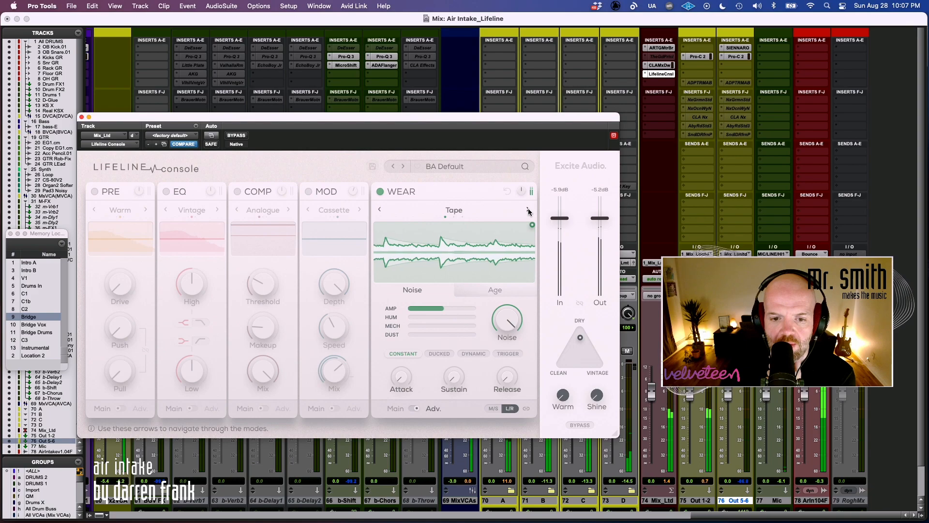
left_click(527, 209)
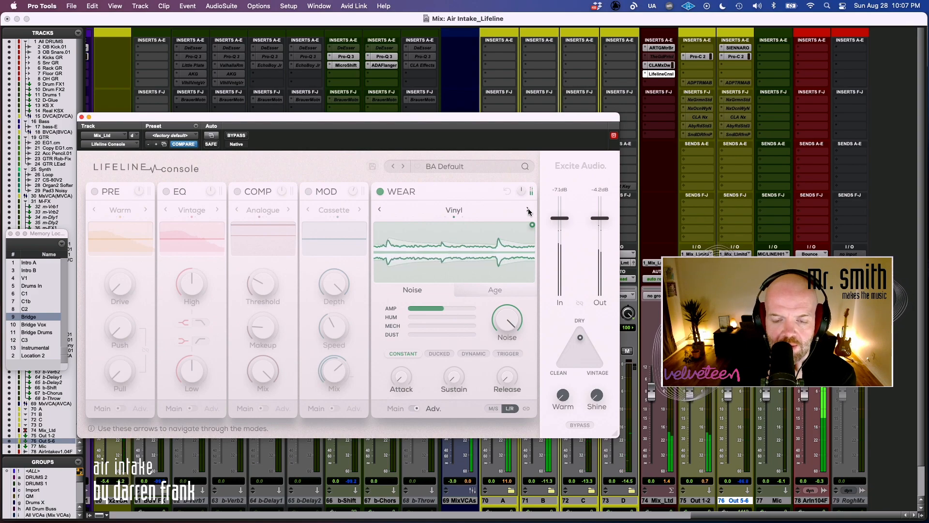
left_click(527, 209)
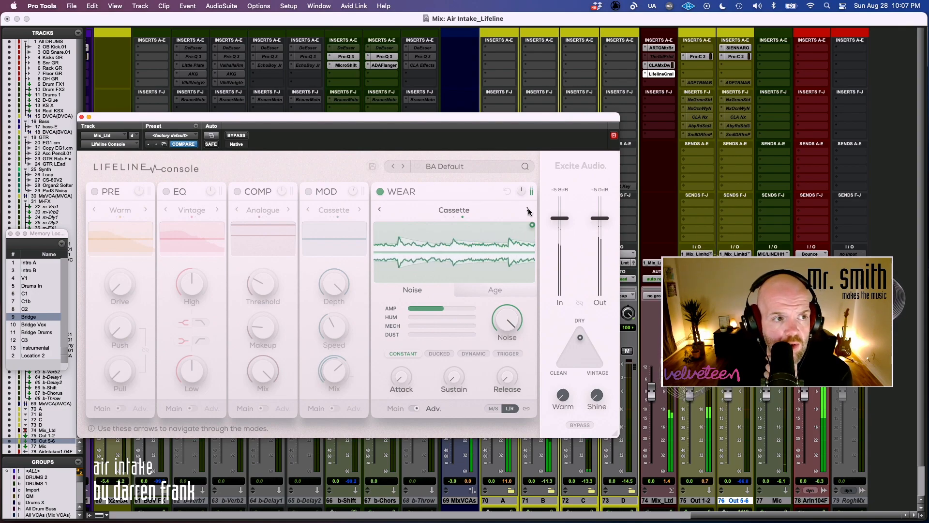
left_click(527, 210)
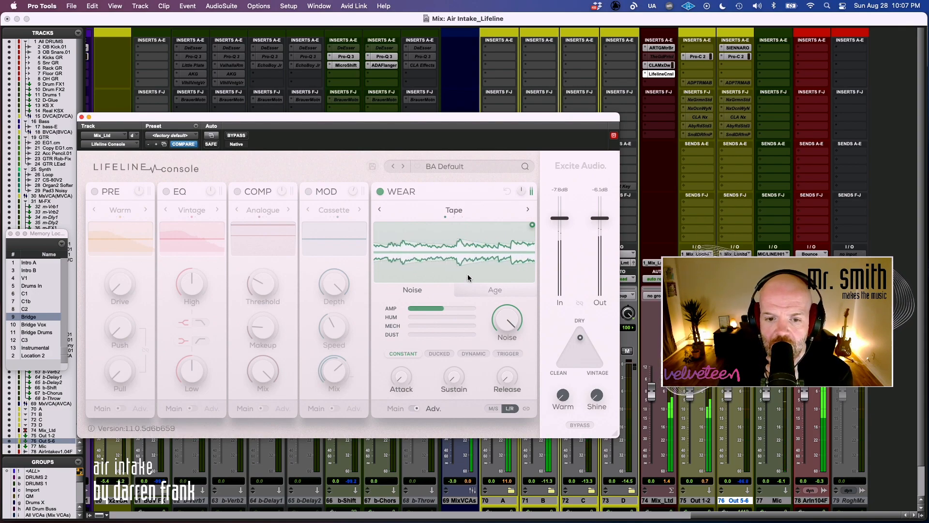
- Replace the AMP noise with a high HUM level and compare it in Tape, Vinyl and Cassette modes
left_click_drag(443, 309, 466, 317)
left_click(528, 210)
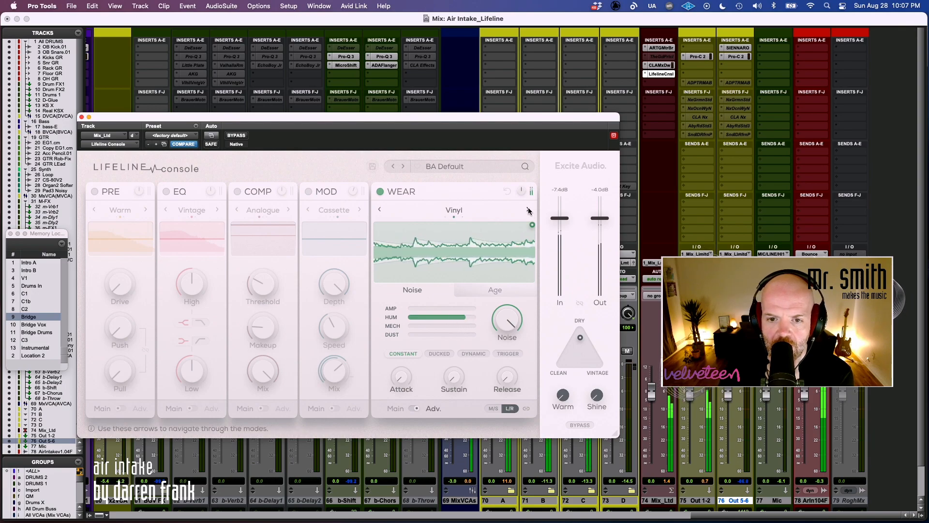
left_click(528, 210)
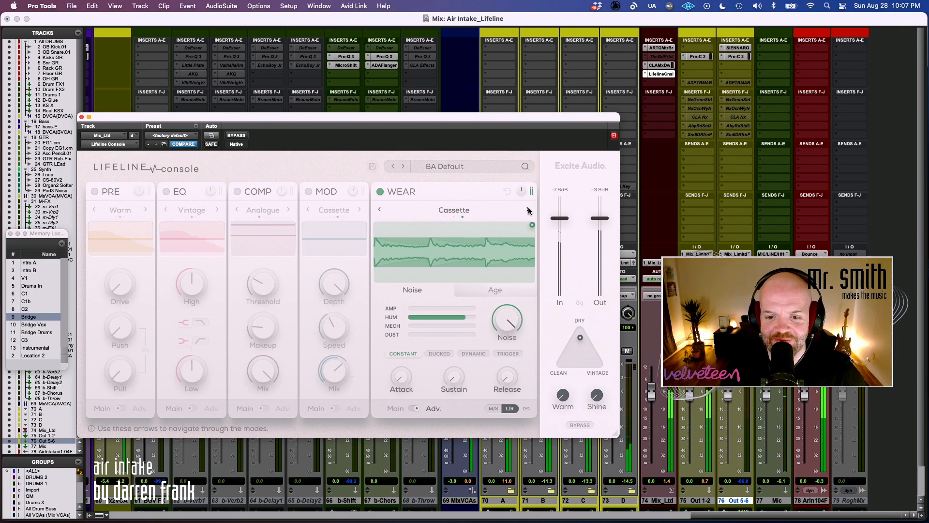
- In the WEAR module's advanced age settings, lower the age slightly and set the dropouts gain to 89.6%
left_click(493, 289)
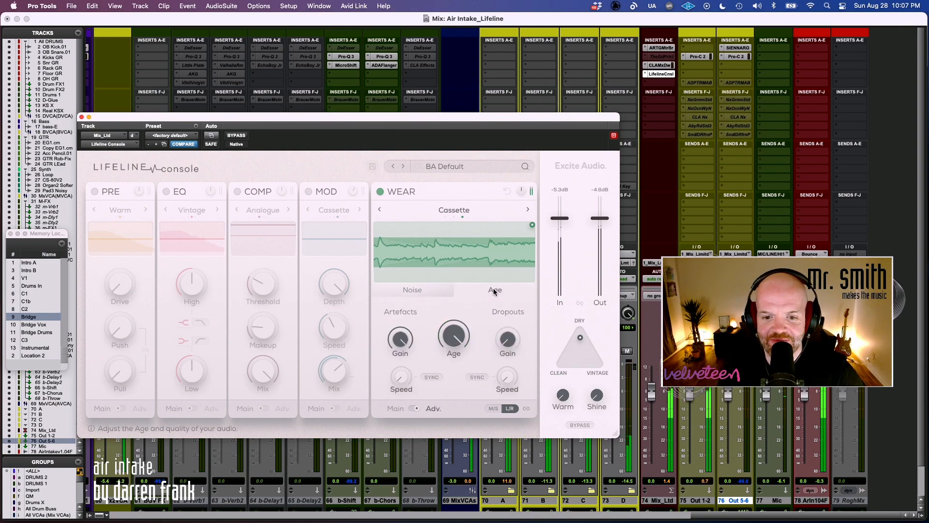
left_click_drag(453, 335, 490, 345)
left_click_drag(526, 250, 525, 231)
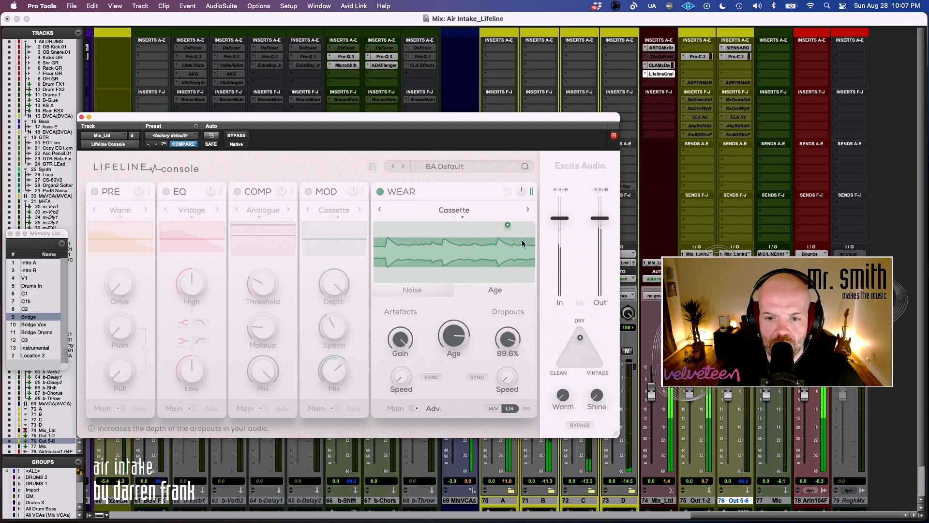
- Return to the WEAR noise settings and compare the hum across the Tape, Vinyl and Cassette modes, ending on Tape
left_click(413, 291)
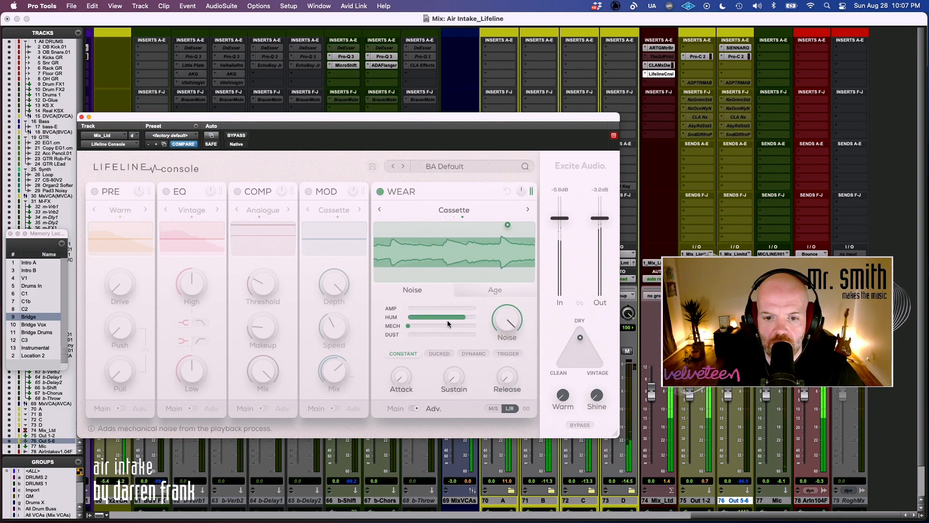
left_click(526, 208)
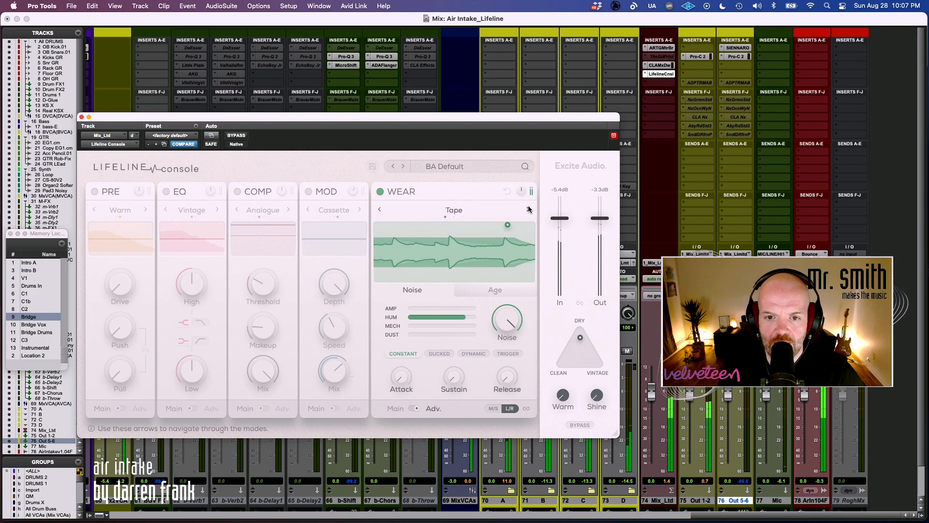
left_click(528, 208)
left_click(528, 209)
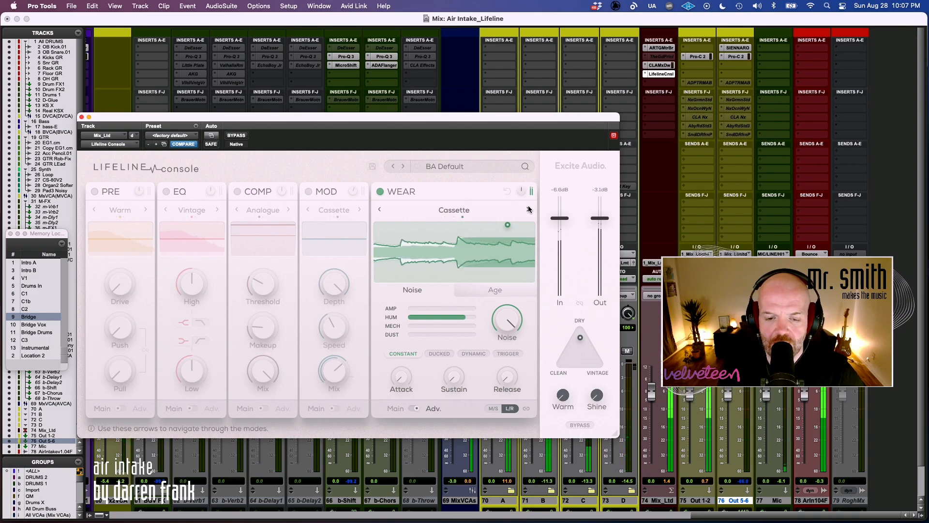
left_click(528, 208)
- Replace the HUM noise with MECH at maximum and compare it in Tape, Vinyl and Cassette modes
left_click_drag(462, 316, 484, 323)
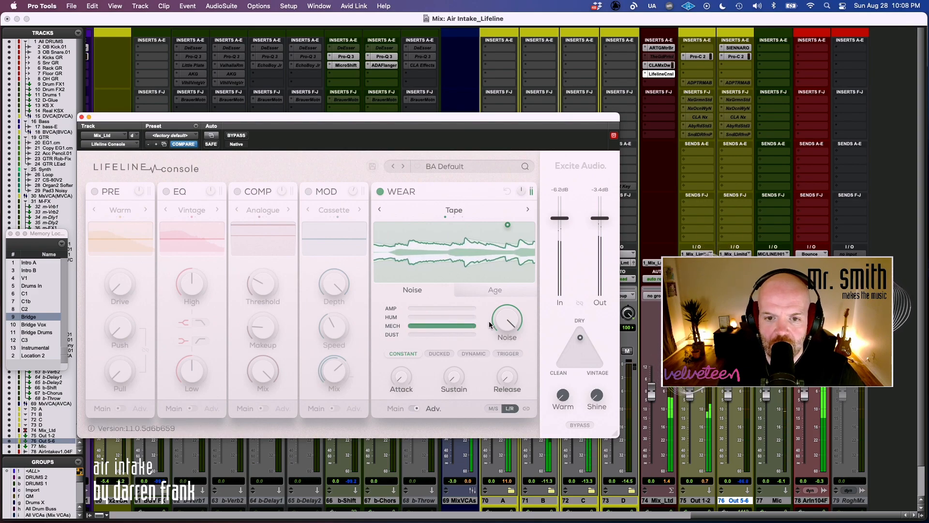
left_click(528, 210)
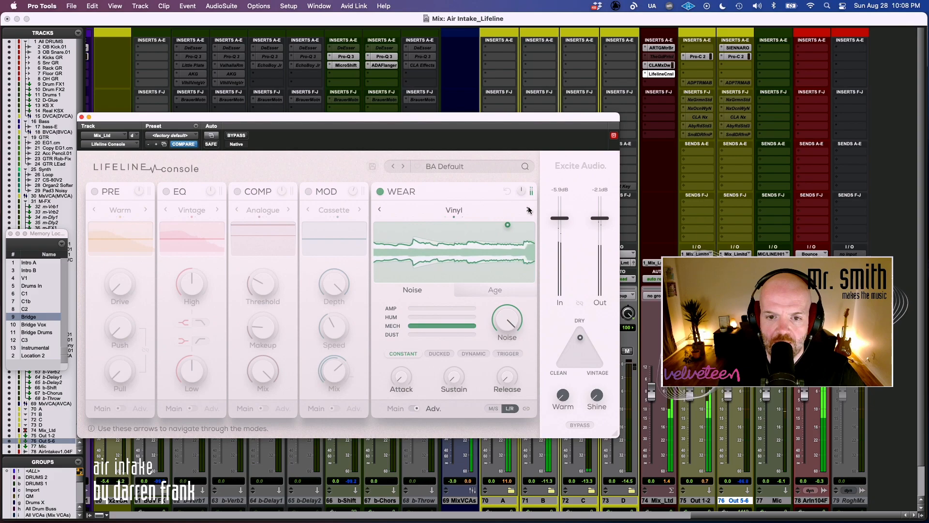
left_click(528, 209)
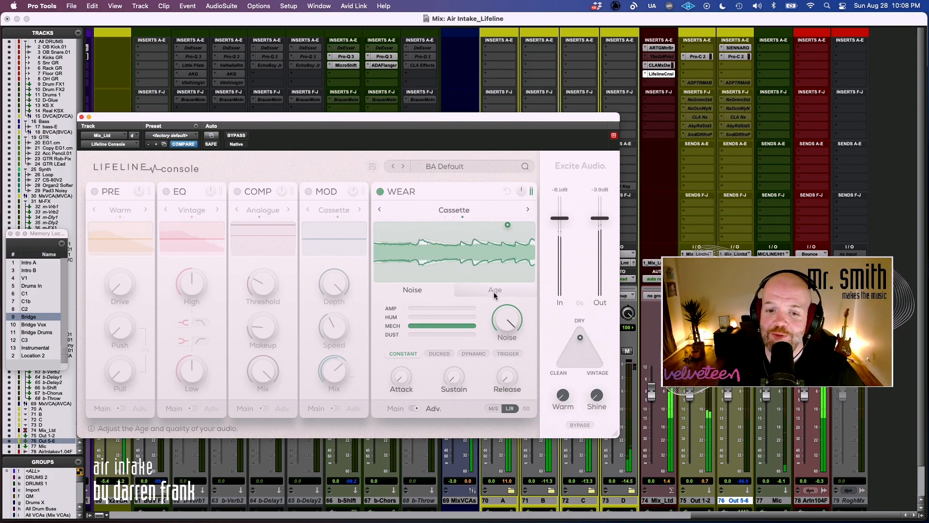
- Remove the MECH noise, raise DUST to over halfway, and compare the modes, ending on Cassette
left_click_drag(448, 326, 405, 326)
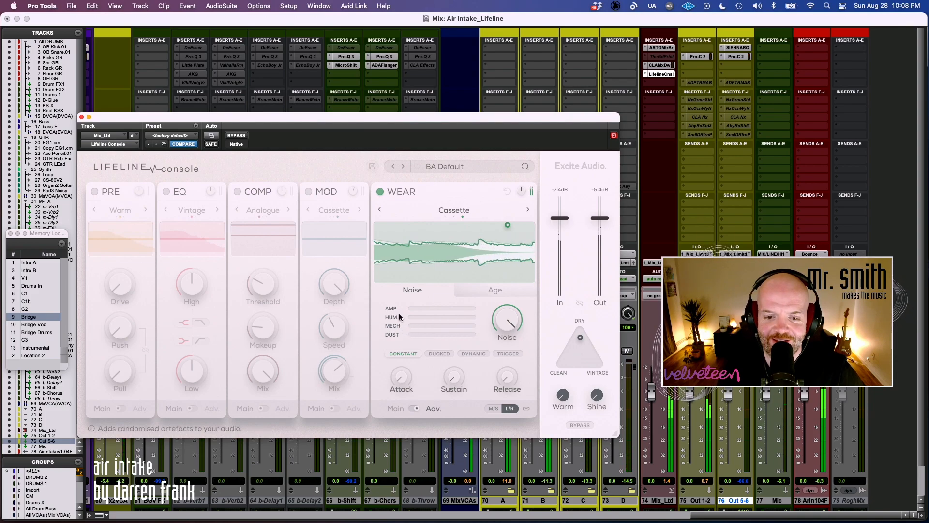
left_click_drag(408, 334, 450, 334)
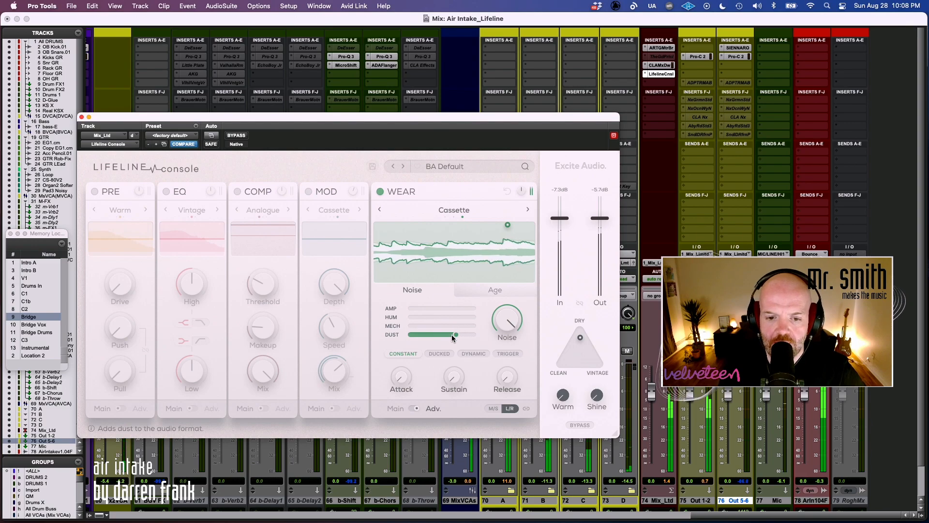
left_click(529, 211)
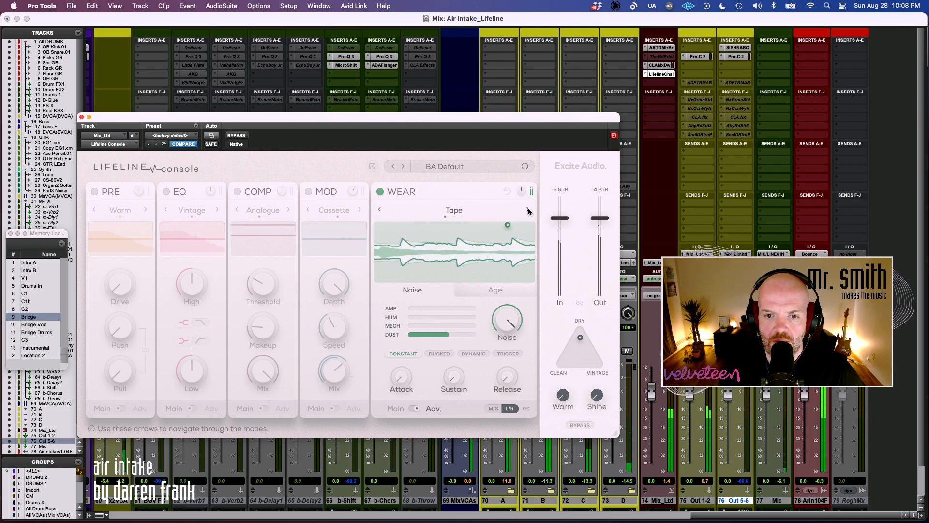
left_click(528, 210)
left_click(528, 210)
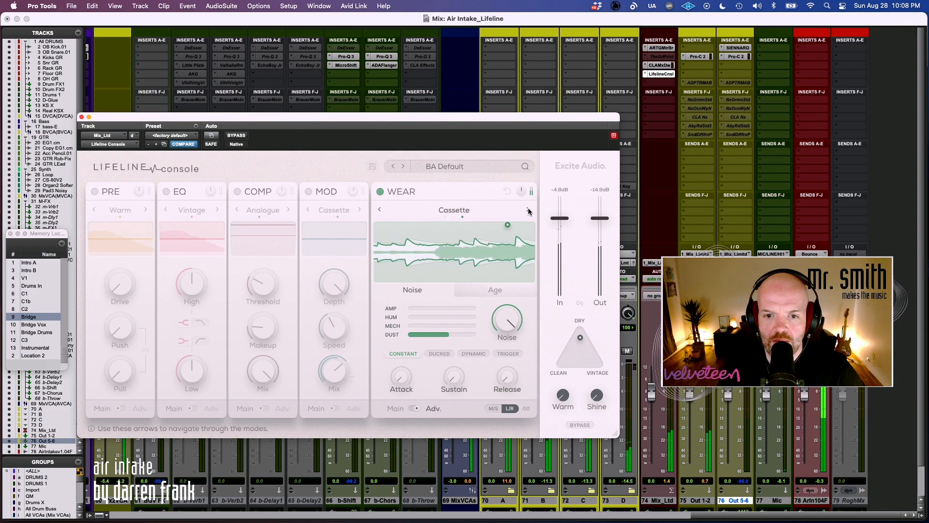
- Set the Cassette noise to Ducked, blend moderate AMP, HUM, MECH and DUST levels, and raise its attack, sustain and release
left_click(434, 353)
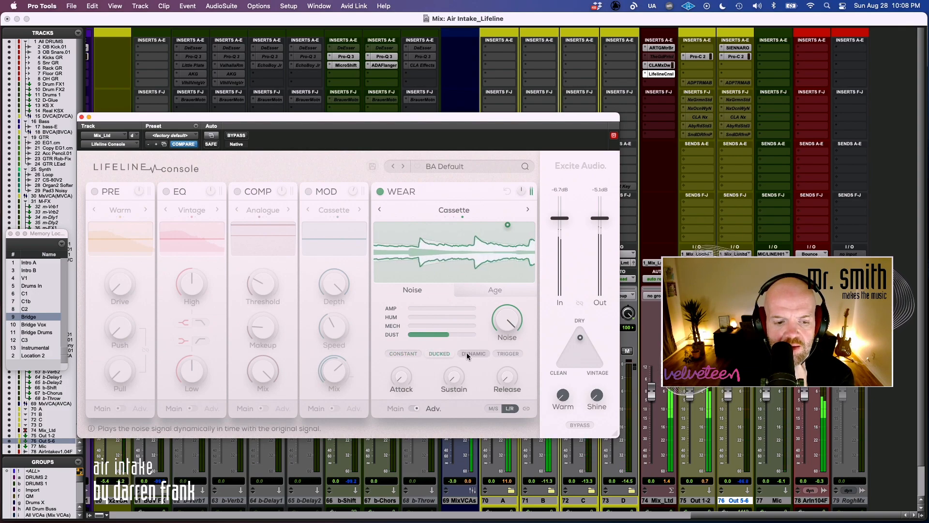
left_click_drag(449, 335, 432, 335)
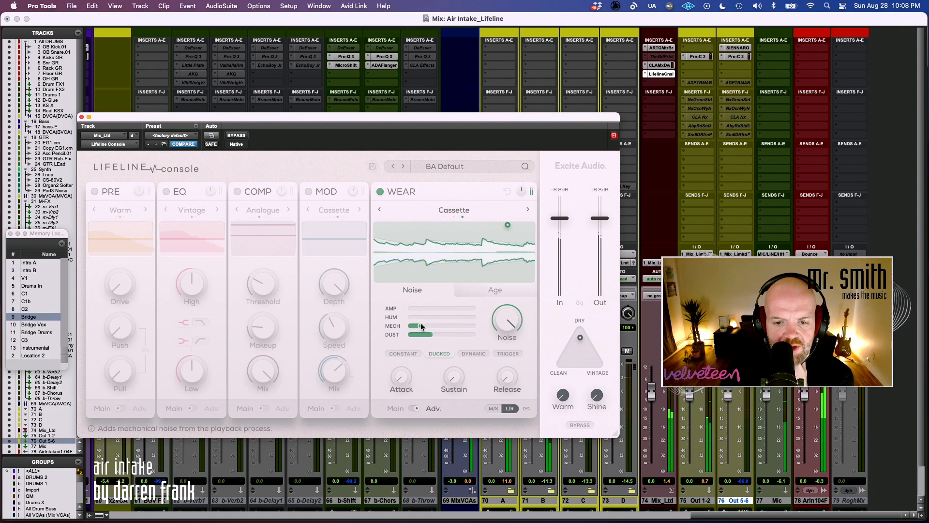
left_click_drag(420, 304, 445, 311)
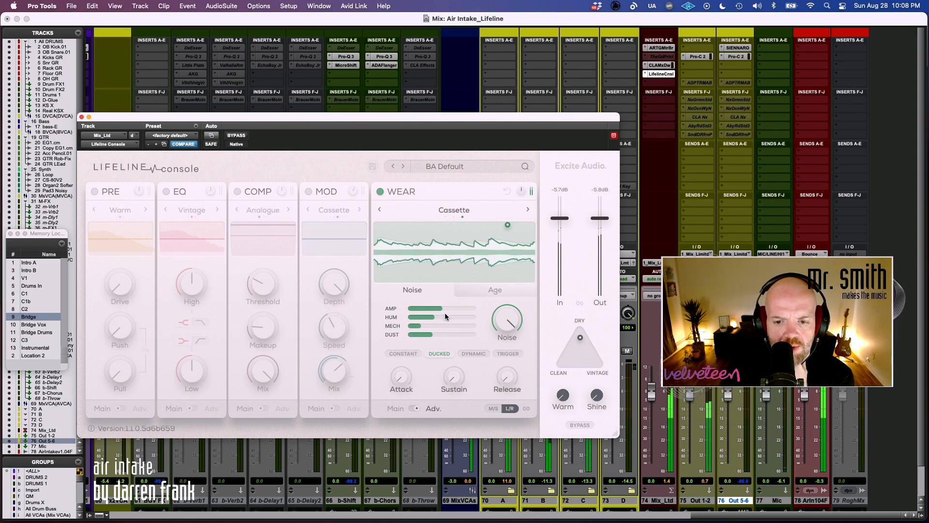
mouse_move(507, 321)
left_mouse_down()
mouse_move(464, 445)
mouse_move(524, 280)
mouse_move(486, 317)
mouse_move(511, 292)
left_mouse_up()
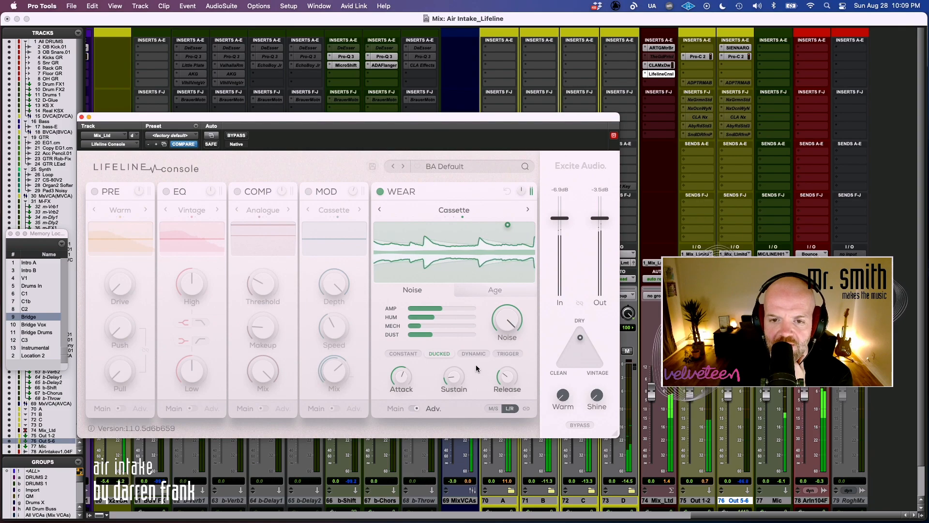
- Toggle the WEAR module off and on, compare Constant with Ducked noise, and switch to Vinyl mode with Ducked noise
left_click(377, 192)
left_click(377, 191)
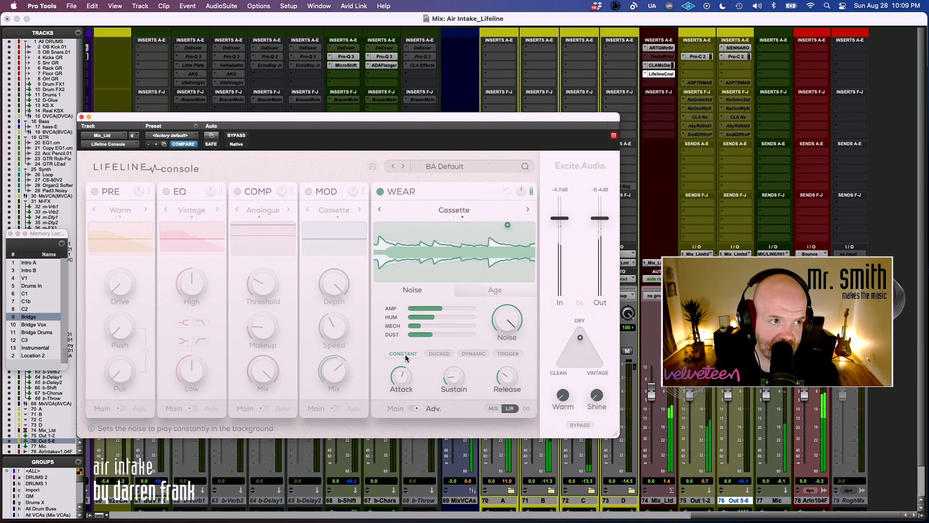
left_click(431, 353)
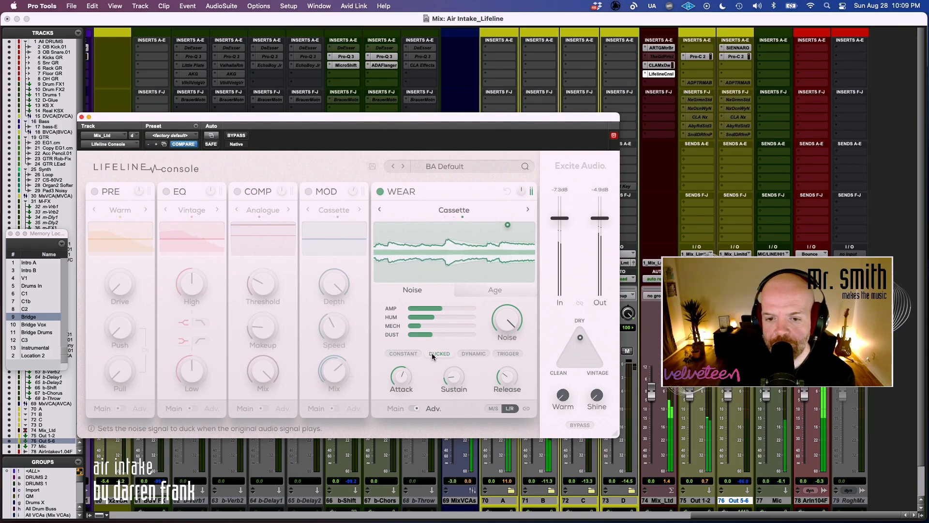
left_click(382, 209)
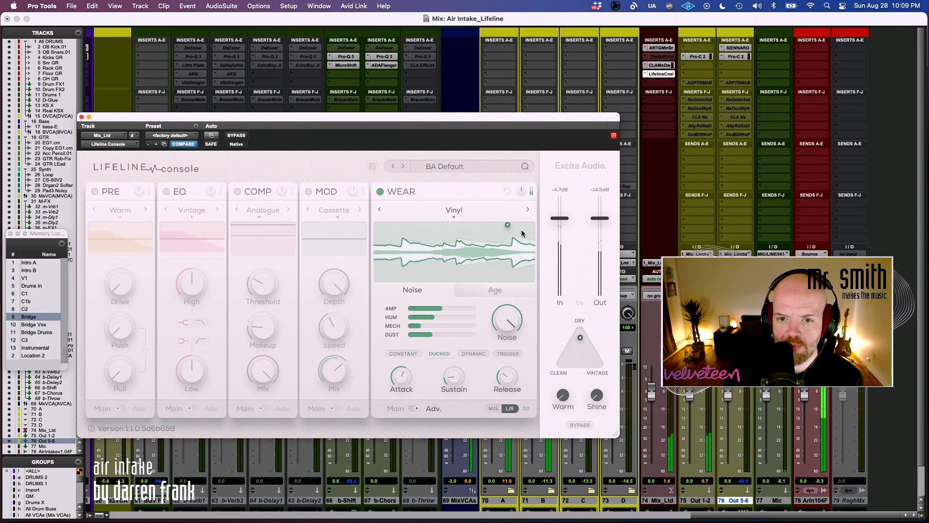
- Switch the WEAR module to Tape mode and compare Constant with Ducked noise
left_click(380, 210)
left_click(402, 354)
left_click(435, 356)
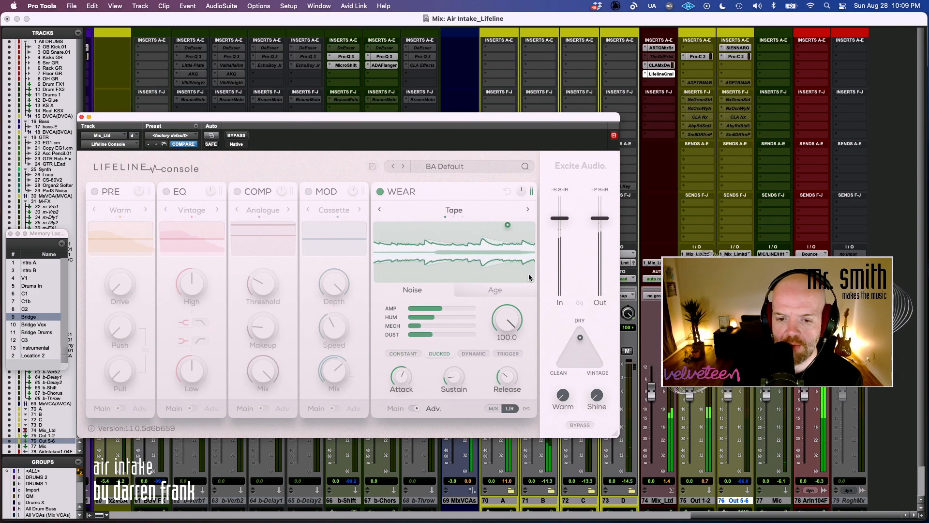
- Switch WEAR to Cassette mode, raise the AMP noise to over two-thirds, and compare Ducked with Dynamic noise, ending on Dynamic
left_click(528, 212)
left_click(473, 355)
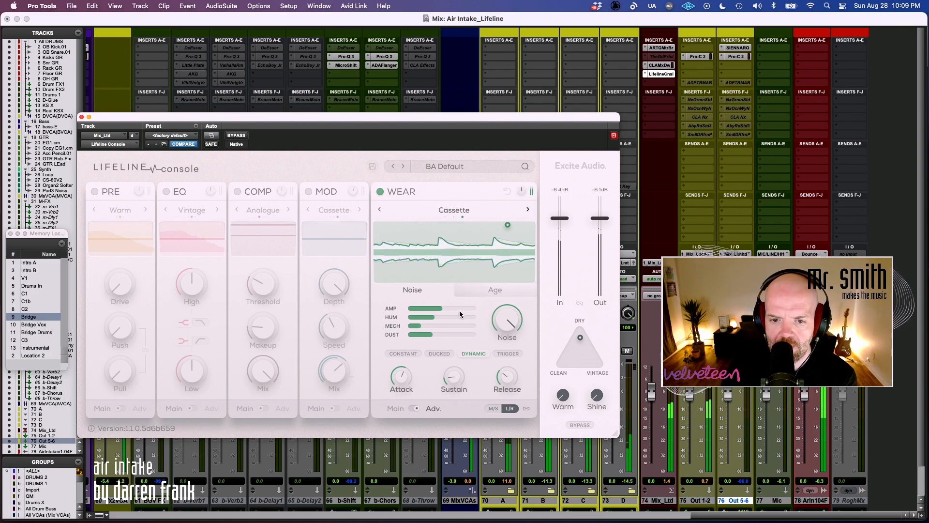
left_click_drag(461, 306, 458, 319)
left_click(444, 353)
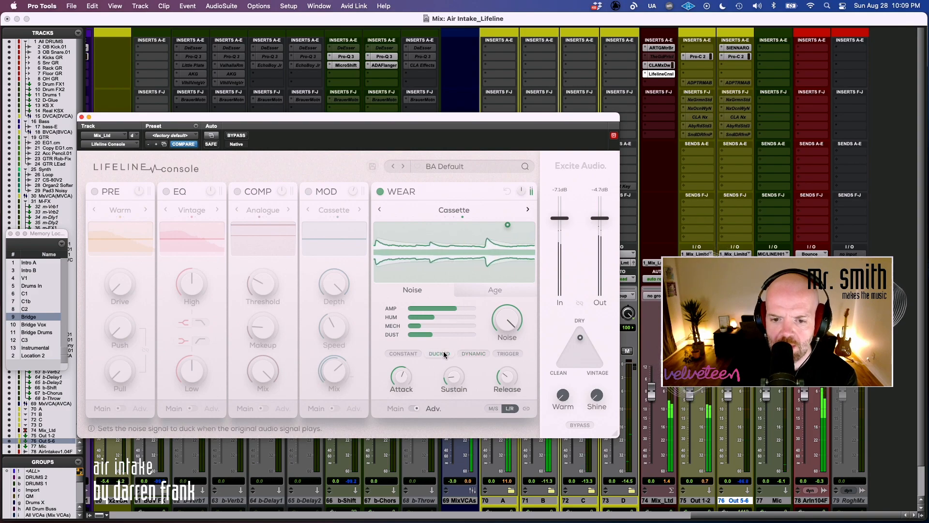
left_click(474, 353)
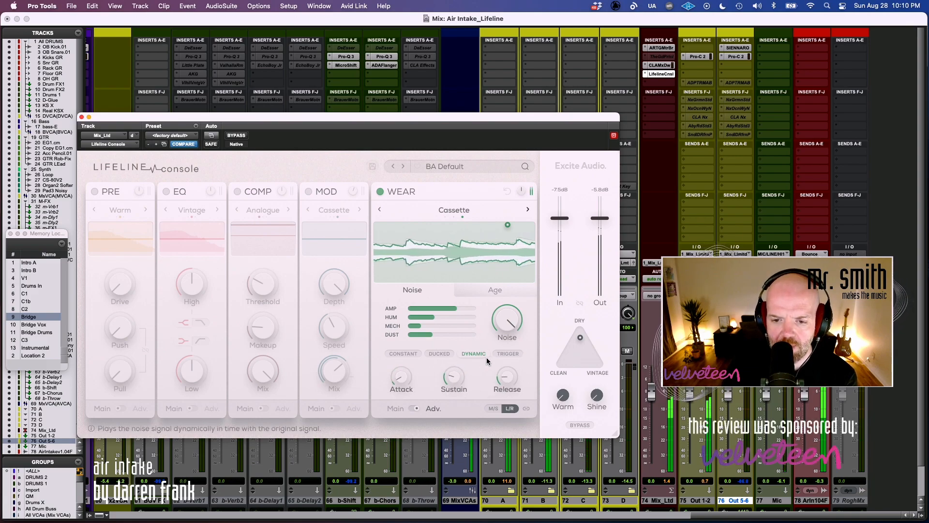
left_click(466, 355)
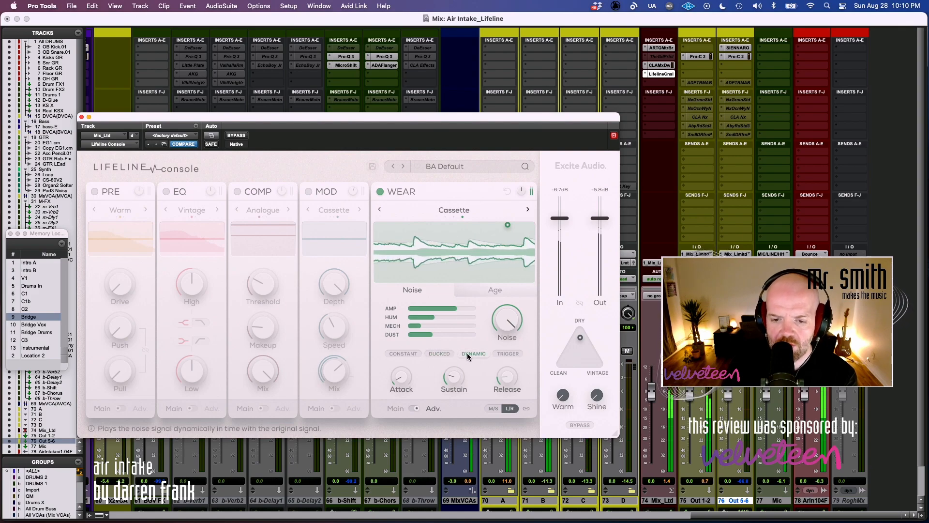
- Set the Cassette noise to Trigger, raise its attack and release, and set the sustain to -37.7 dB
left_click(503, 357)
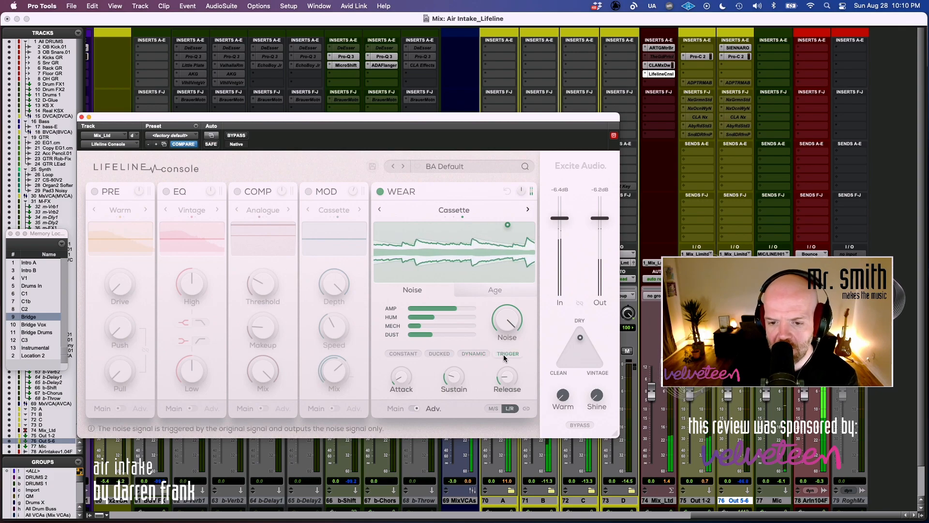
mouse_move(502, 323)
left_mouse_down()
mouse_move(481, 359)
mouse_move(504, 310)
left_mouse_up()
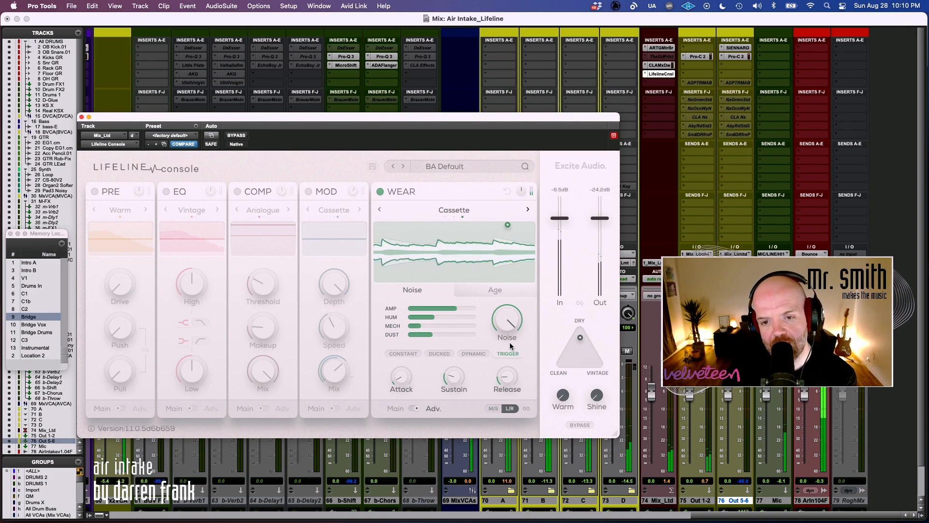
mouse_move(505, 313)
left_mouse_down()
mouse_move(487, 361)
mouse_move(516, 305)
left_mouse_up()
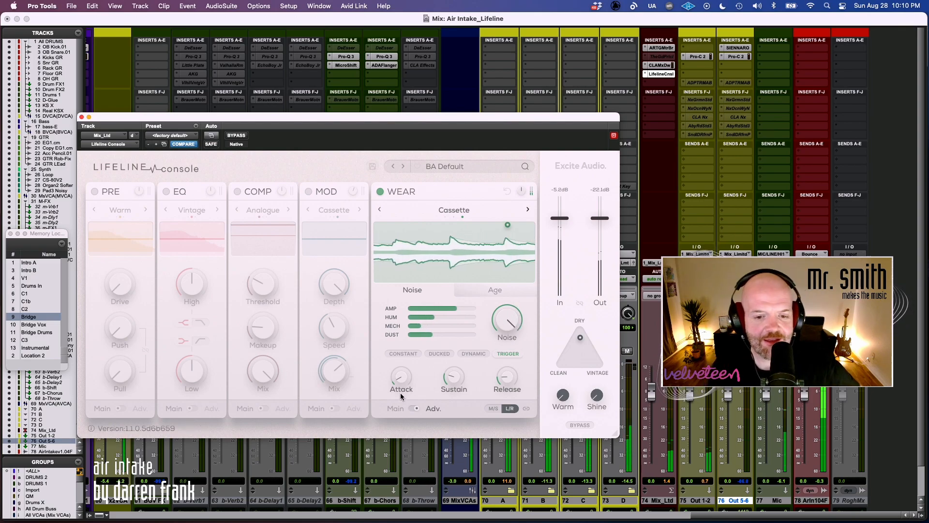
left_click_drag(507, 377, 476, 407)
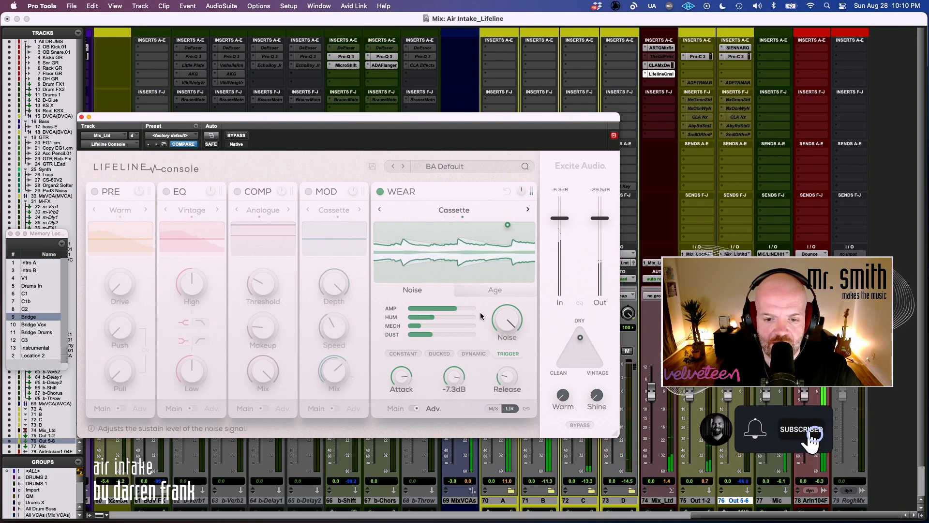
left_click_drag(458, 384, 447, 367)
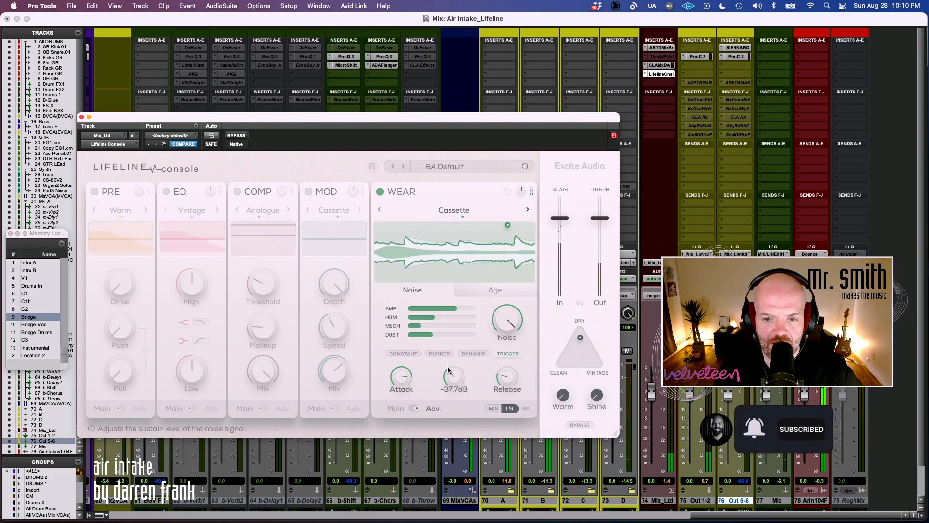
- In the WEAR age settings, raise the artefacts gain to maximum, the dropouts gain to 100%, and the age to about 76%
left_click(491, 291)
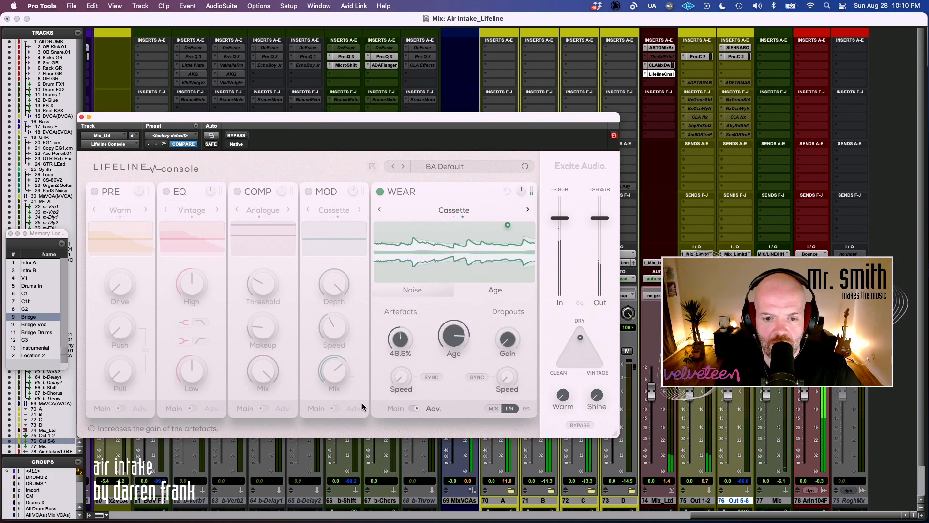
left_click_drag(448, 334, 453, 373)
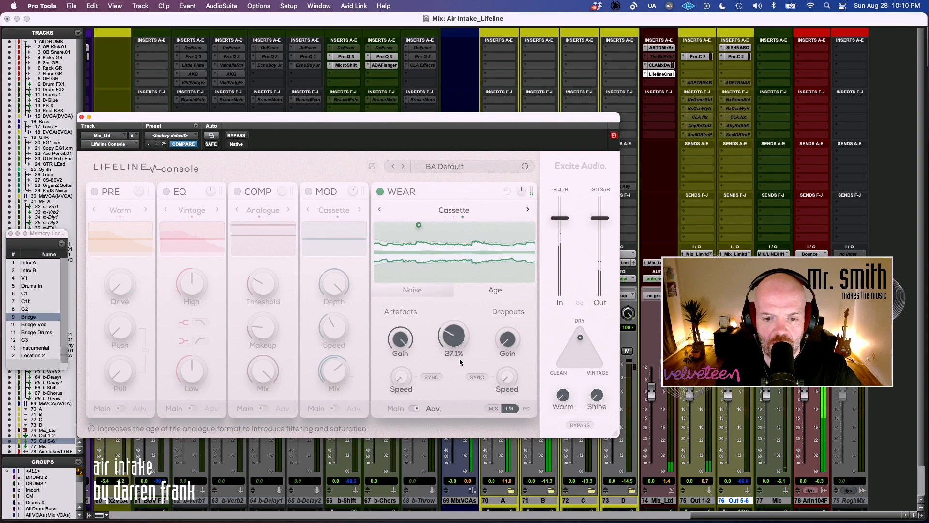
left_click_drag(495, 336, 529, 259)
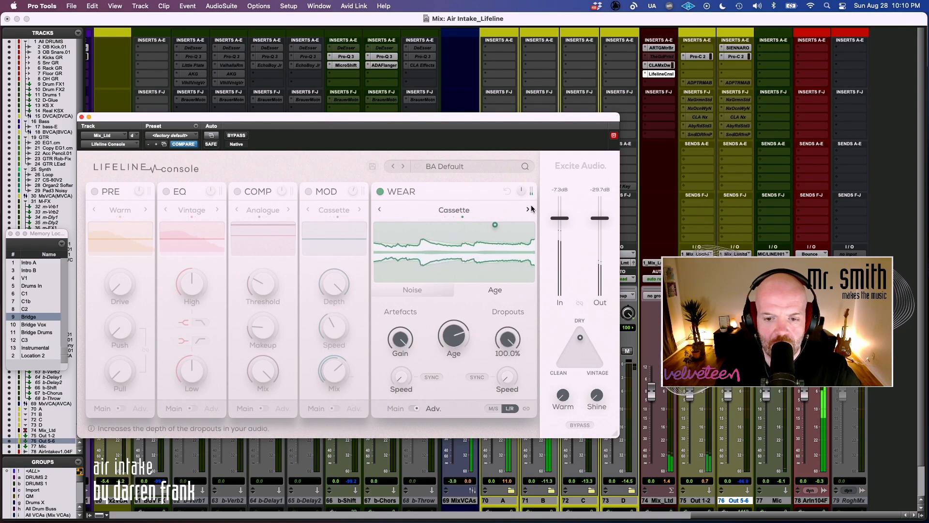
- Switch the noise to Dynamic, lower the dropouts gain slightly, and set the dropouts speed to 21.5%
left_click(412, 290)
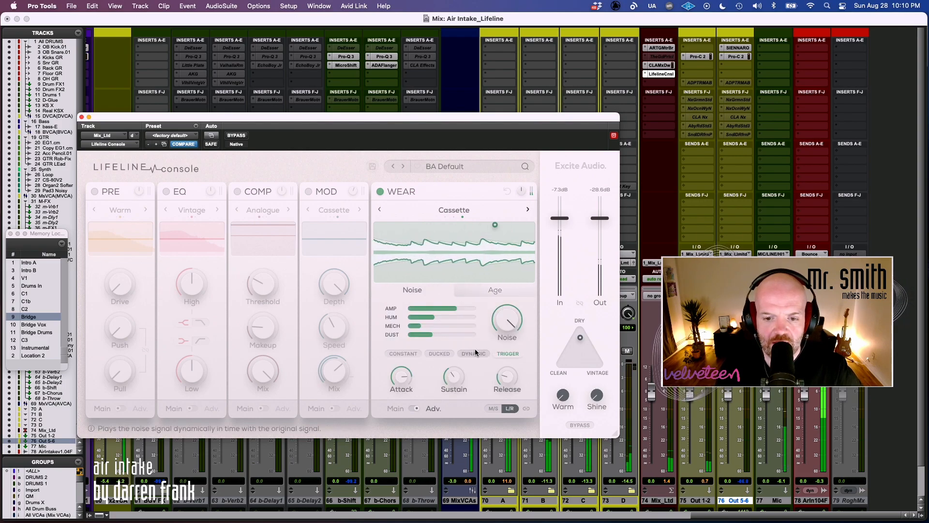
left_click(502, 292)
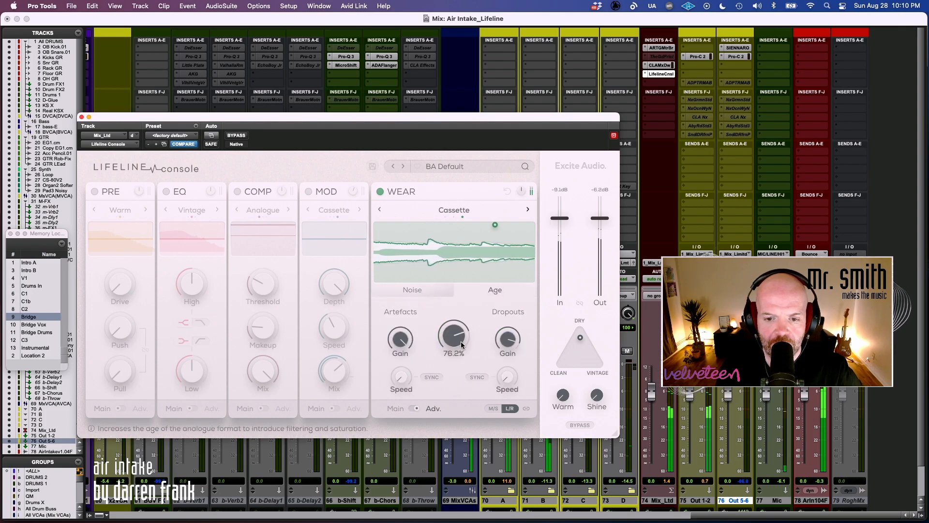
mouse_move(508, 341)
left_mouse_down()
mouse_move(514, 310)
mouse_move(493, 354)
mouse_move(516, 350)
left_mouse_up()
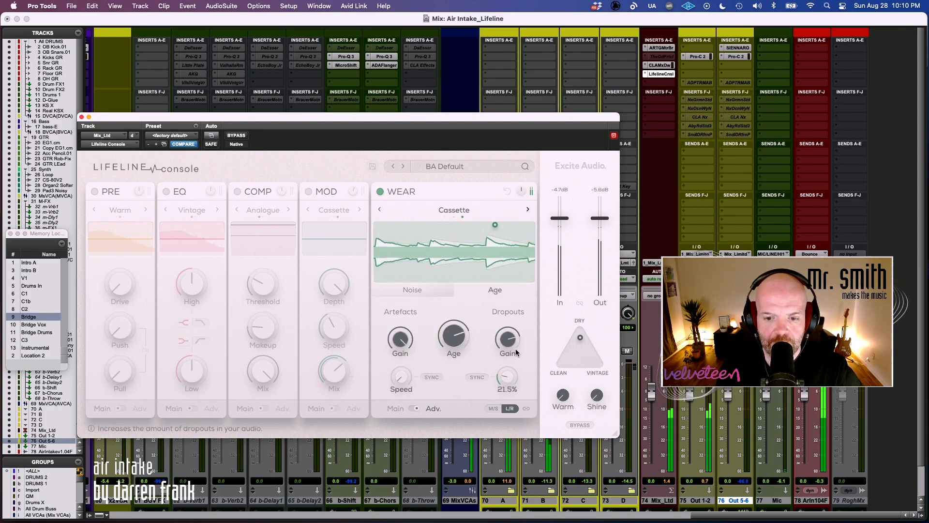
- Sync the dropouts and artefacts speeds to tempo and adjust both rates, trying 1/4D and 1/4 for the dropouts
left_click(477, 377)
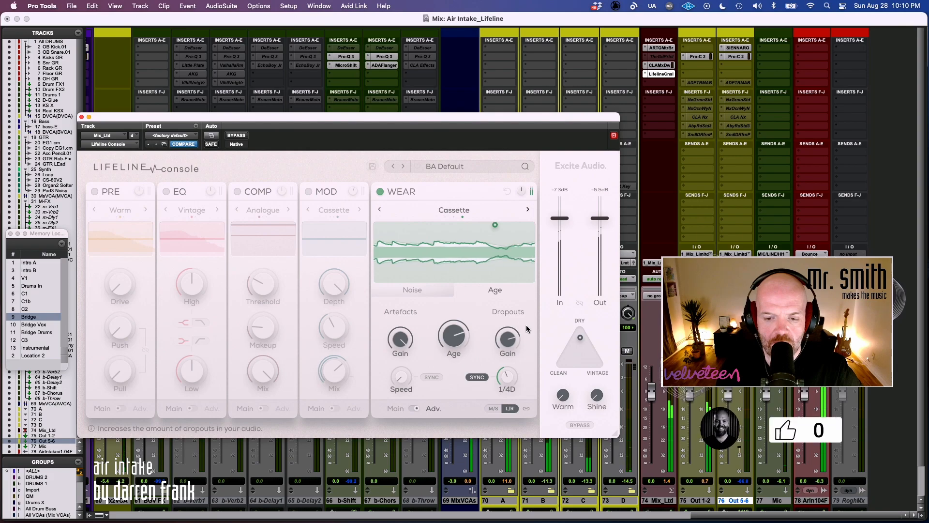
mouse_move(510, 353)
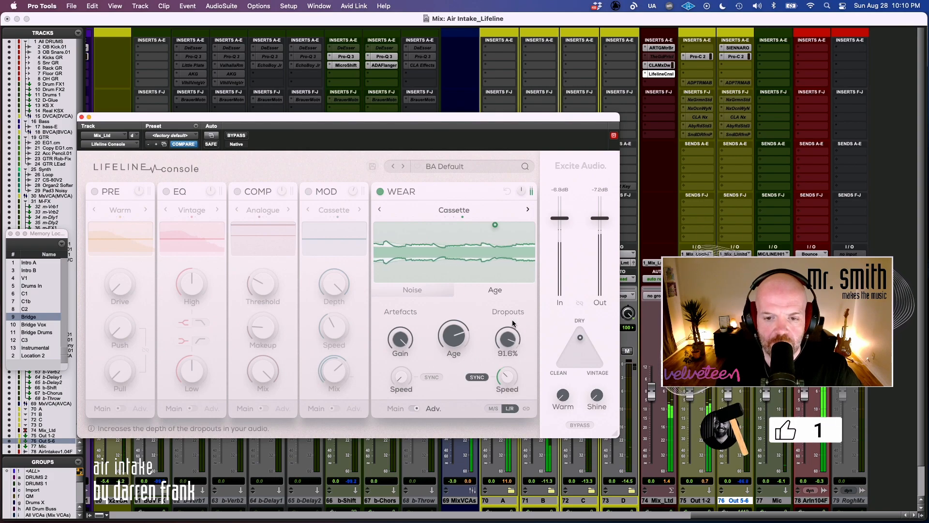
left_click_drag(401, 377, 427, 331)
left_click(431, 377)
mouse_move(404, 345)
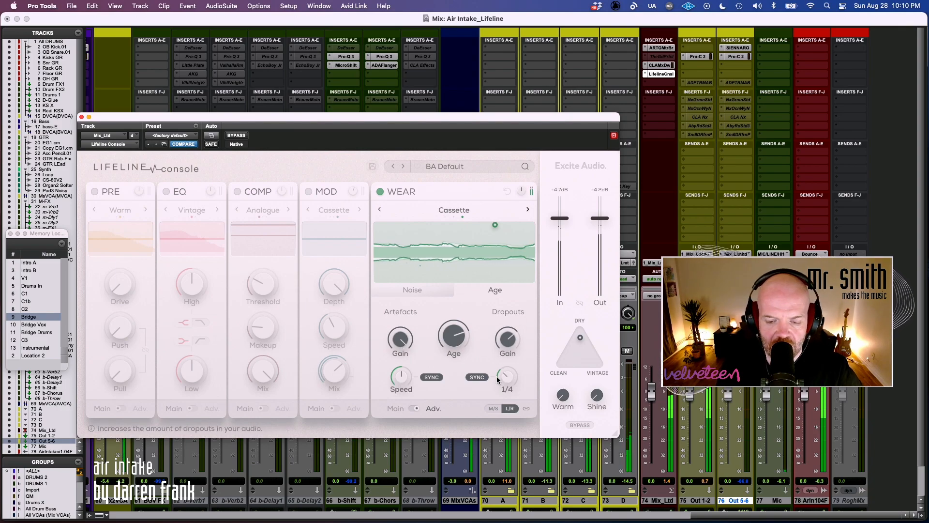
left_click_drag(438, 380, 524, 214)
- Cycle through the WEAR modes to compare the aged sound, ending on Tape
left_click(527, 210)
left_click(527, 210)
left_click(527, 209)
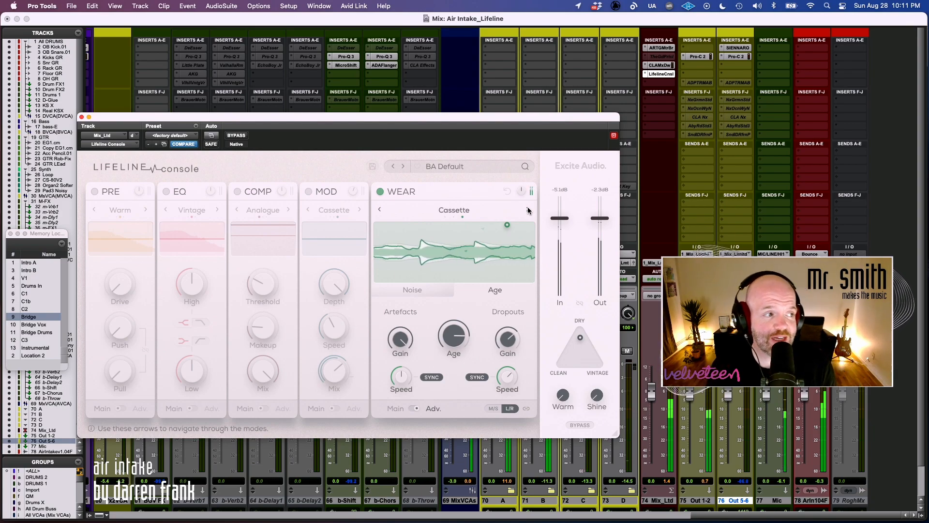
left_click(527, 210)
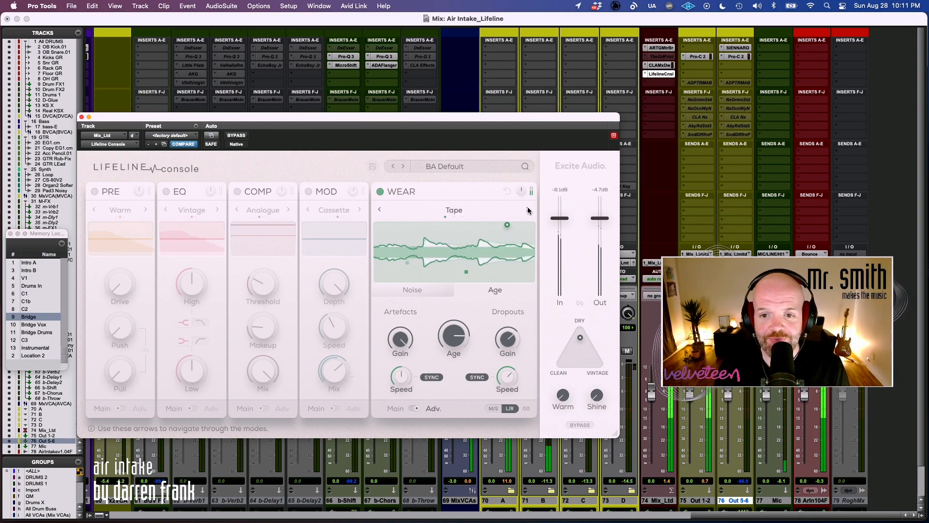
- Turn off sync for the artefacts and dropouts speeds, and sweep age and noise together on the Tape display, ending at 69.5% age
mouse_move(446, 350)
left_mouse_down()
mouse_move(447, 358)
mouse_move(458, 350)
left_mouse_up()
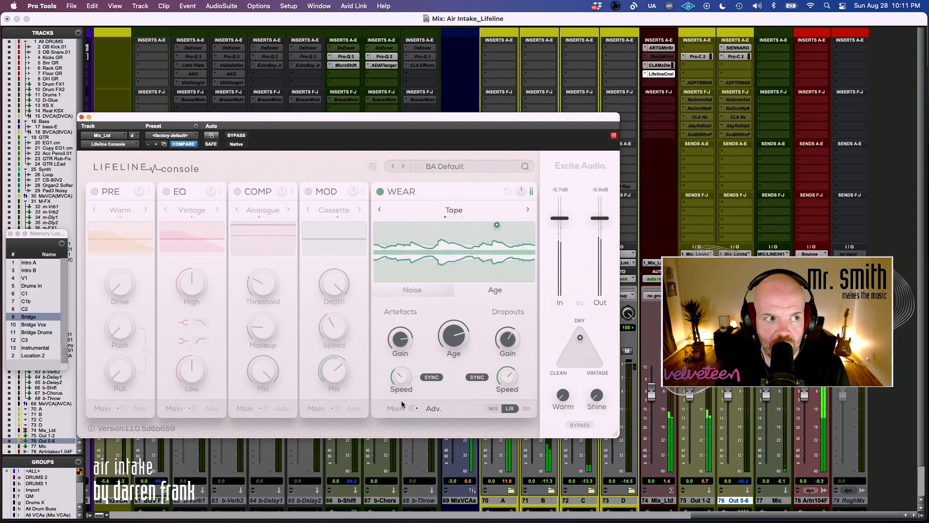
left_click(477, 377)
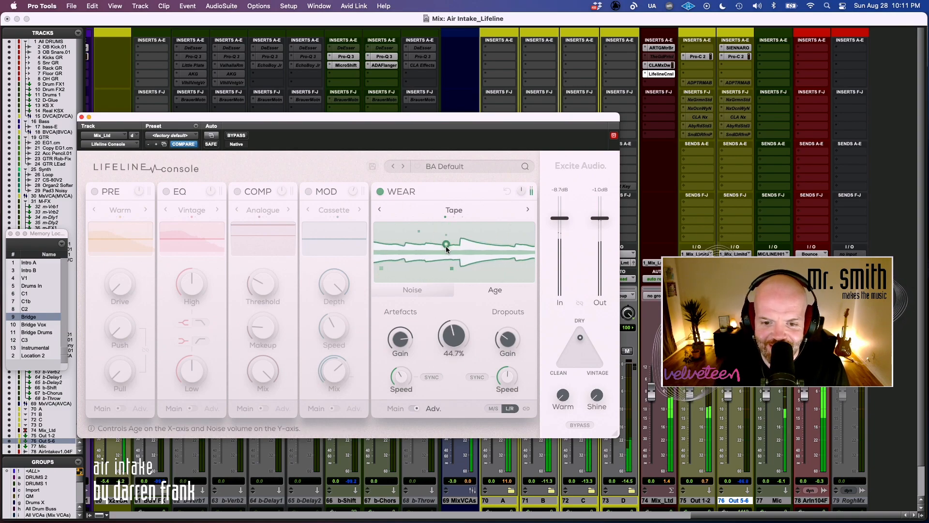
left_click_drag(416, 262, 483, 252)
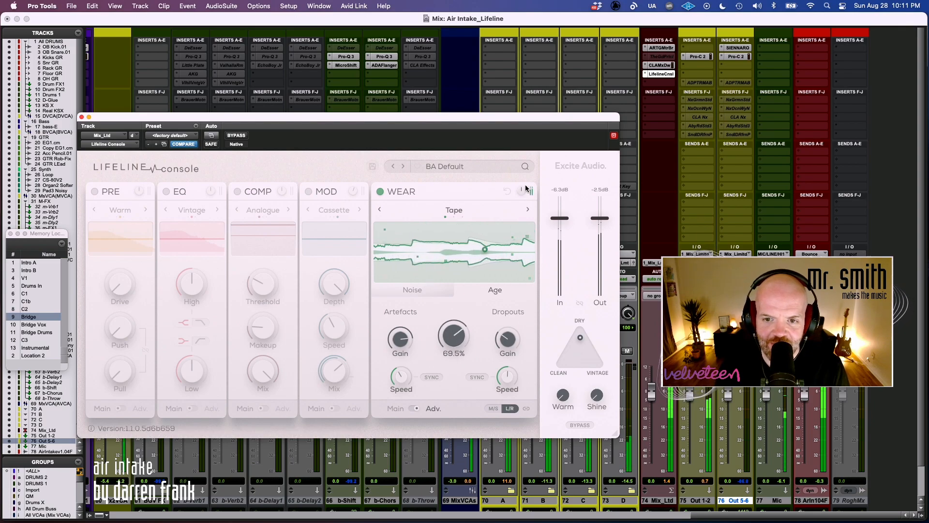
- Reduce the artefacts and dropouts gains to minimum, lower the age to halfway, and compare M/S with L/R processing, ending on L/R
left_click_drag(507, 339, 495, 385)
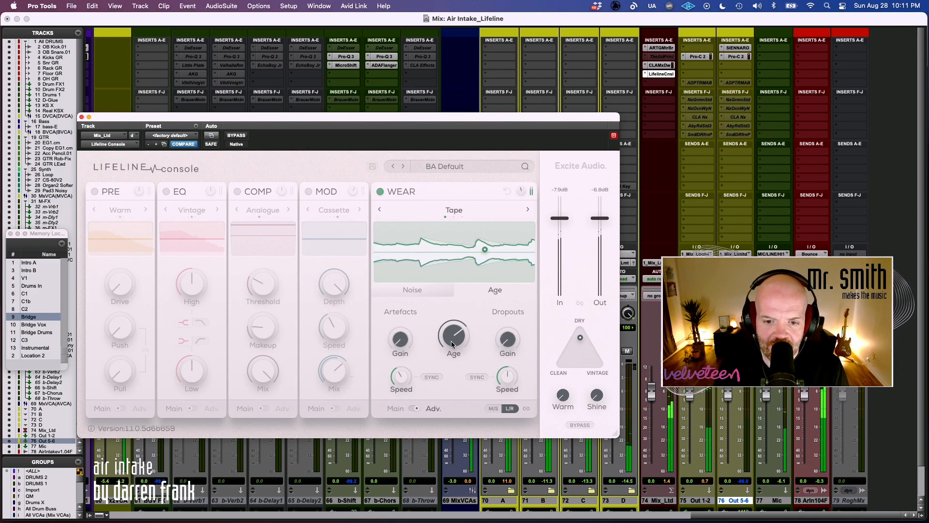
left_click_drag(448, 341, 449, 359)
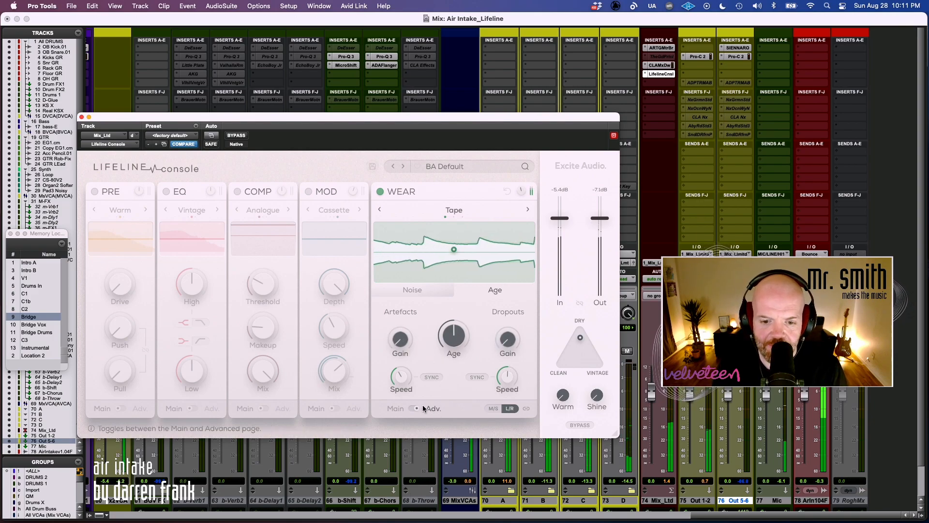
left_click(498, 409)
left_click(509, 408)
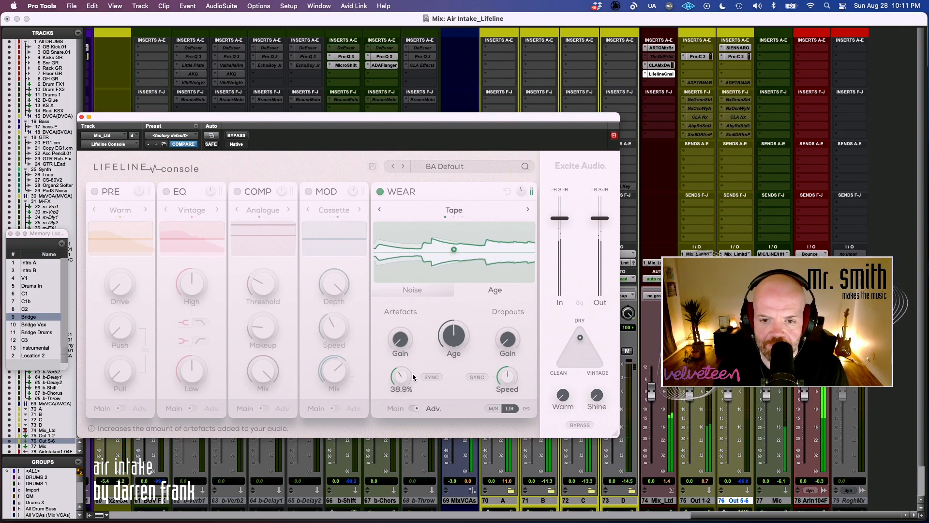
- Turn off the WEAR module and enable the PRE, EQ and COMP modules
left_click(380, 191)
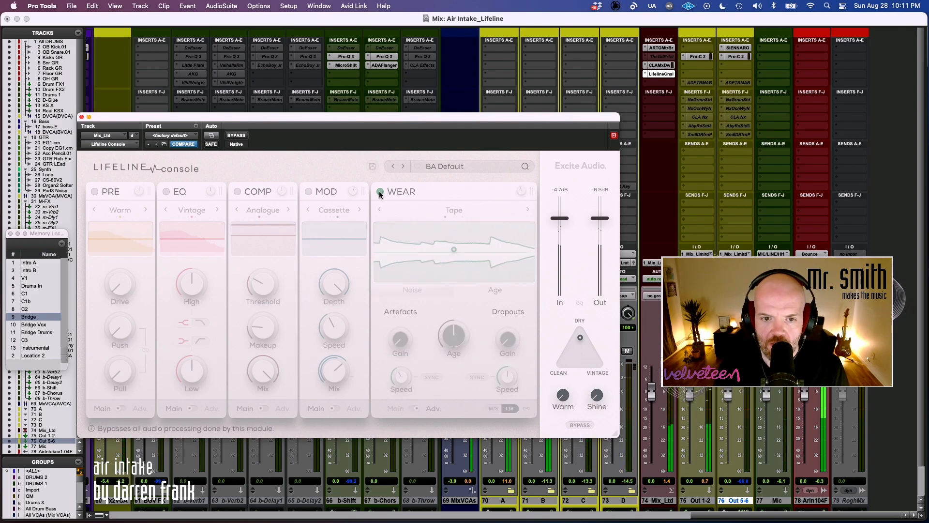
left_click(95, 191)
left_click(166, 191)
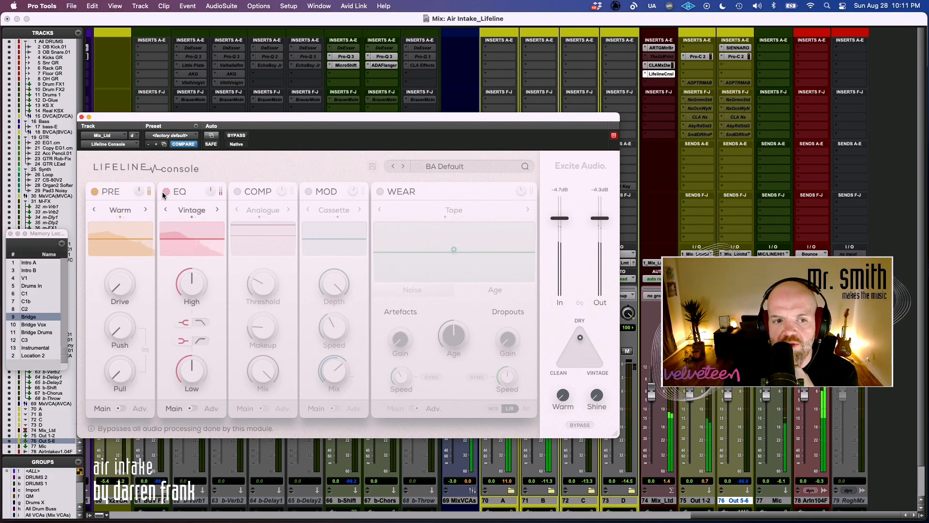
left_click(234, 192)
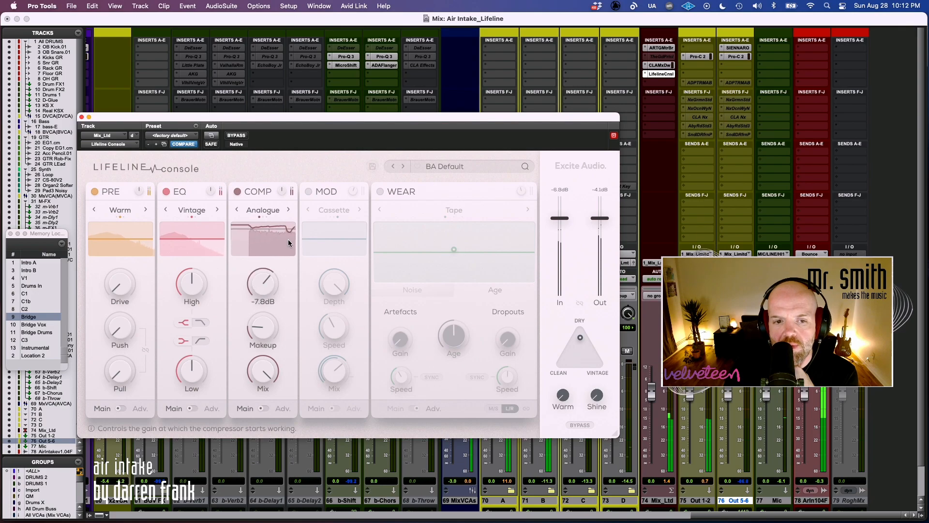
- Boost the EQ's High and Low slightly and raise the PRE module's Drive to just under halfway
left_click_drag(215, 244, 215, 233)
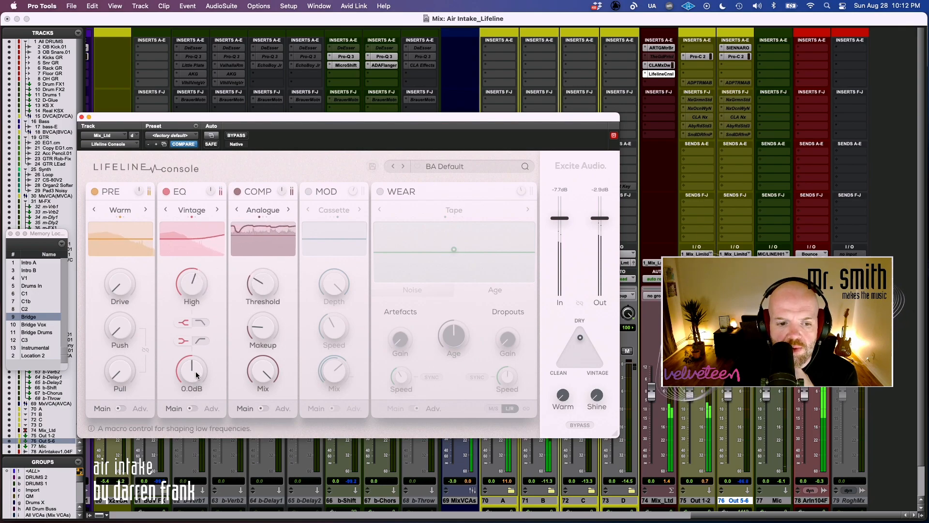
left_click_drag(196, 373, 196, 363)
left_click_drag(120, 286, 155, 173)
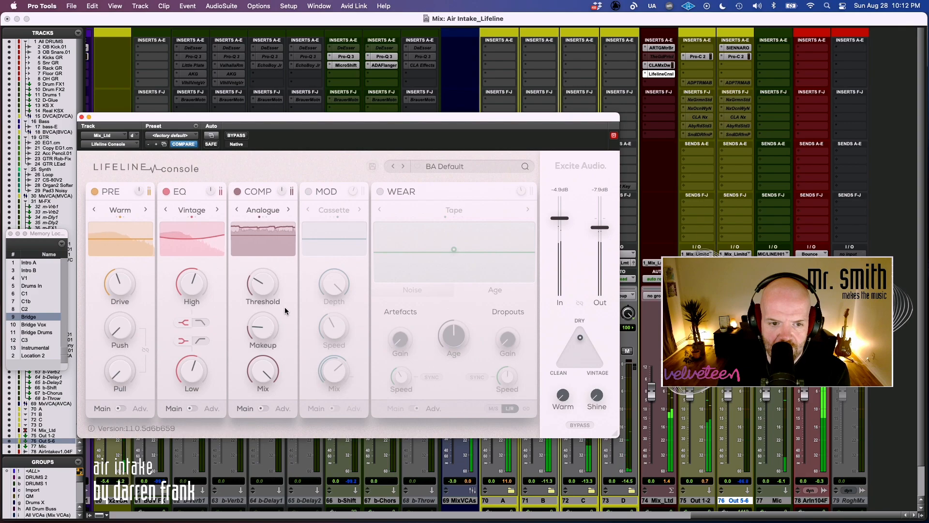
- Return the WEAR module to its main controls, set the PRE Drive to 9.3 dB, and stop playback
left_click(415, 408)
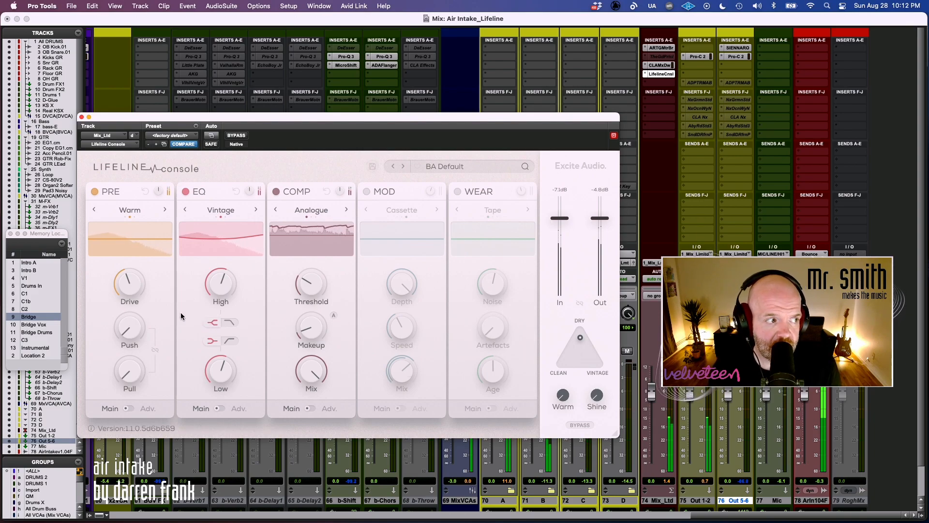
mouse_move(138, 282)
left_mouse_down()
mouse_move(141, 255)
mouse_move(129, 278)
left_mouse_up()
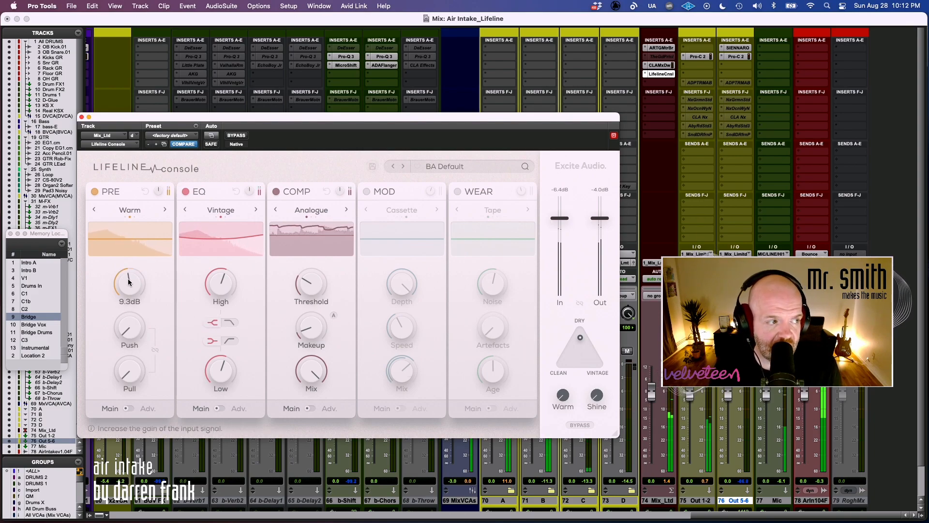
key("space")
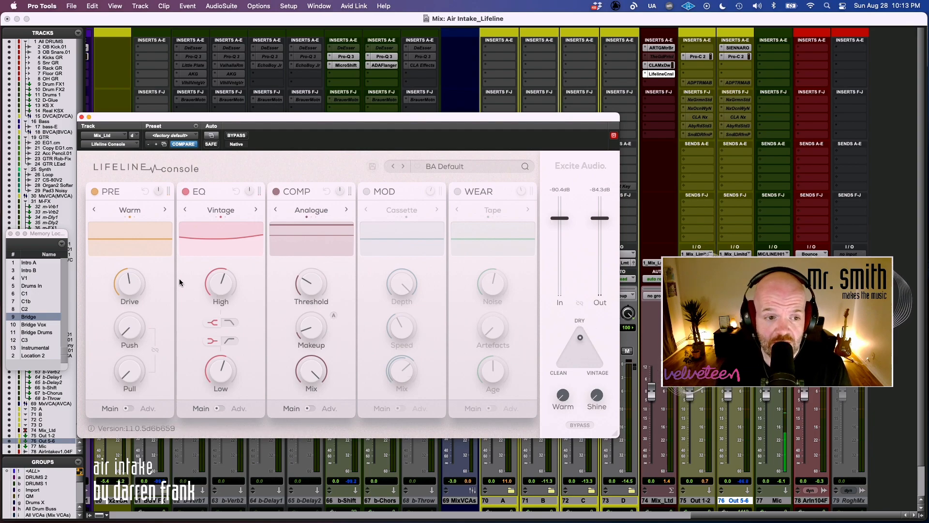
- Start playback and boost the EQ module's Low to about 9.0 dB and its High to a similar level
key("space")
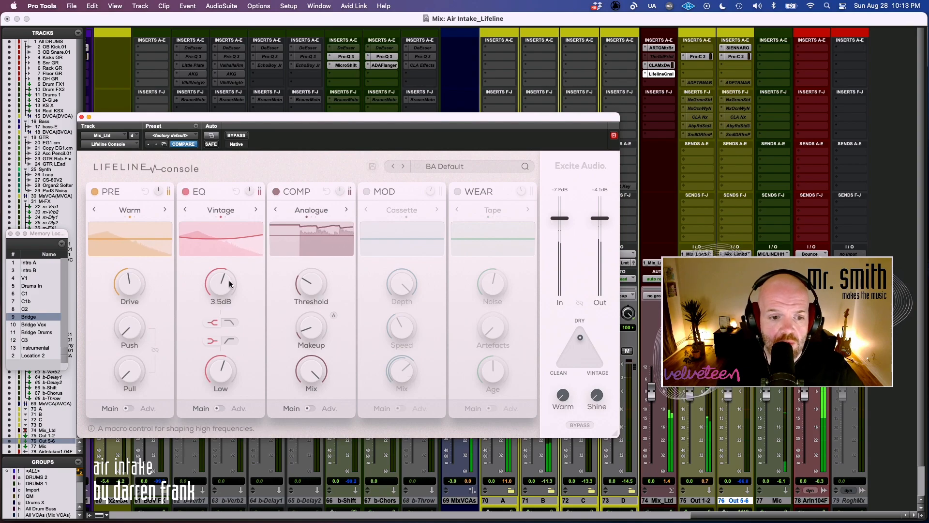
left_click_drag(217, 381, 227, 360)
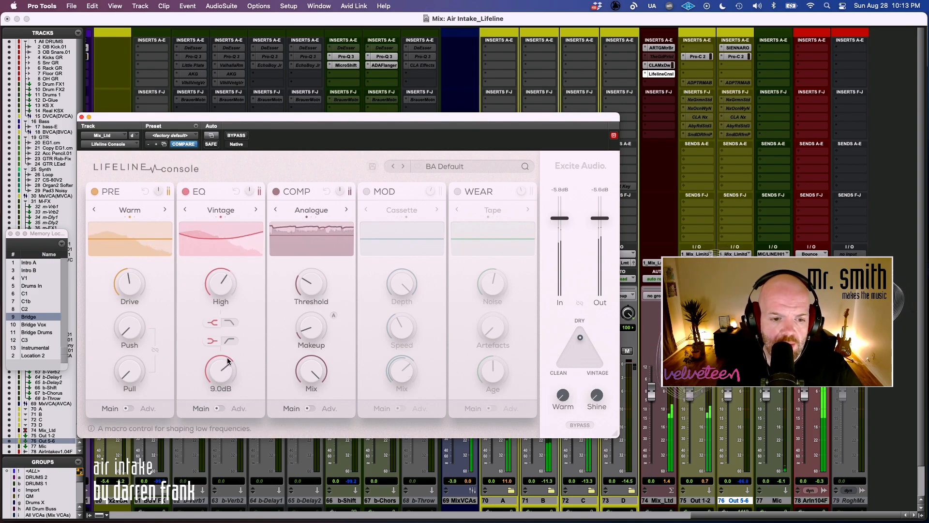
left_click_drag(215, 284, 222, 259)
- Lower the PRE module's Drive, raise Push to just under halfway, and add a little Pull
left_click_drag(136, 273, 127, 293)
left_click_drag(129, 330, 153, 268)
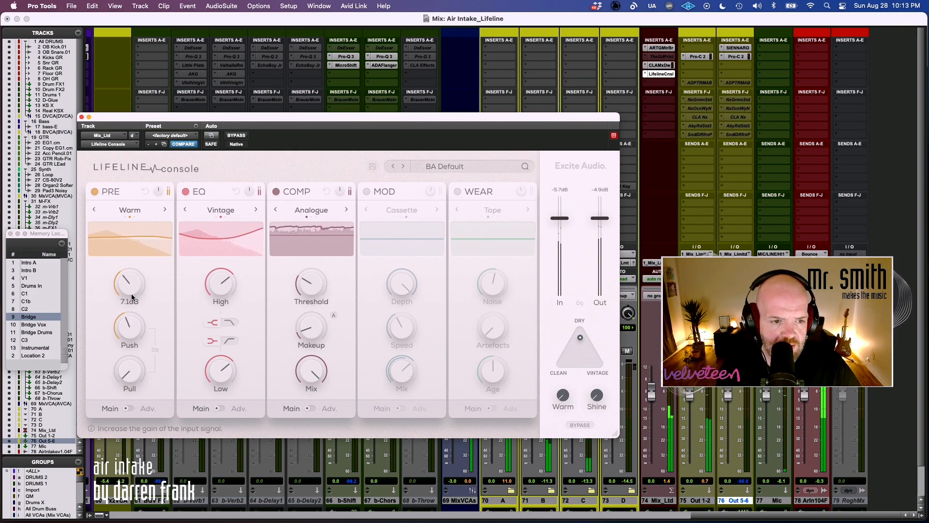
left_click_drag(132, 286, 129, 293)
left_click_drag(138, 332, 166, 253)
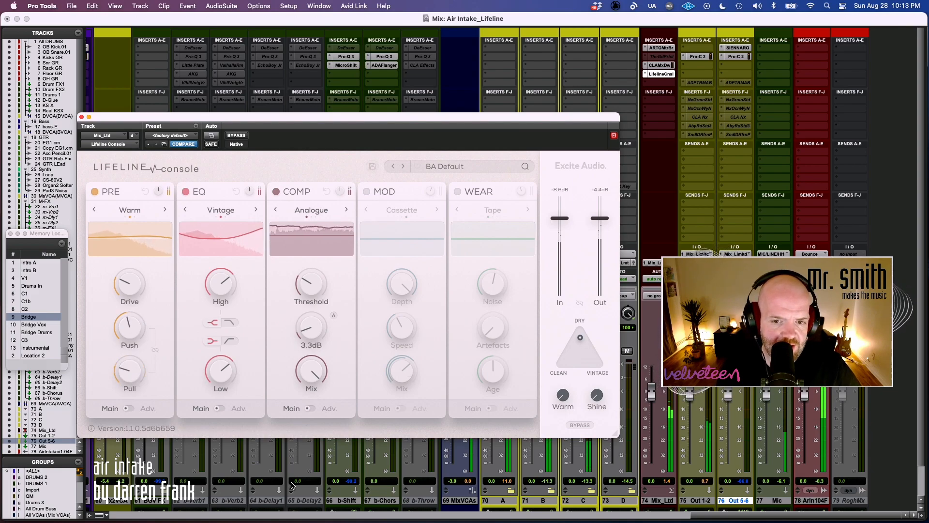
scroll(331, 478, "down", 3)
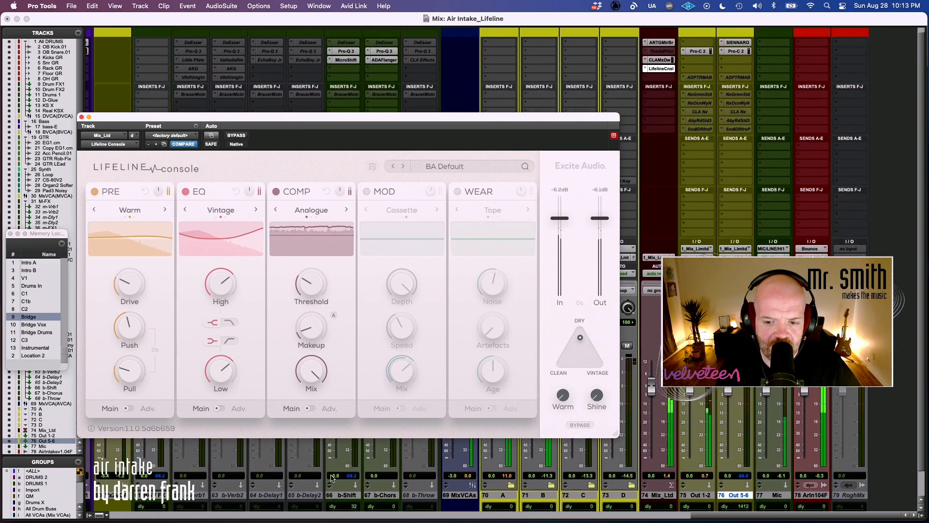
scroll(331, 478, "up", 3)
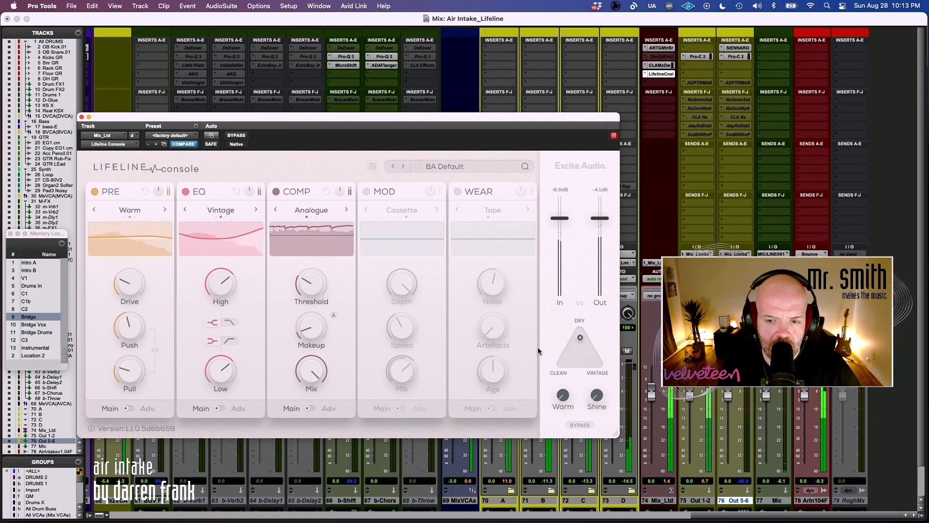
left_click_drag(119, 329, 140, 296)
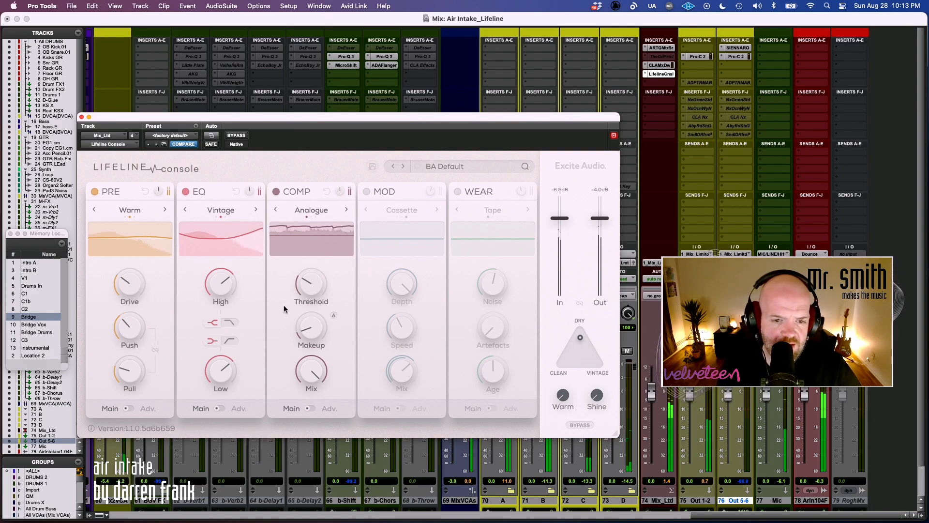
- Lower the COMP Threshold slightly, adjust the Makeup gain, and reduce the module's Mix to 72.1%
left_click_drag(312, 273, 302, 284)
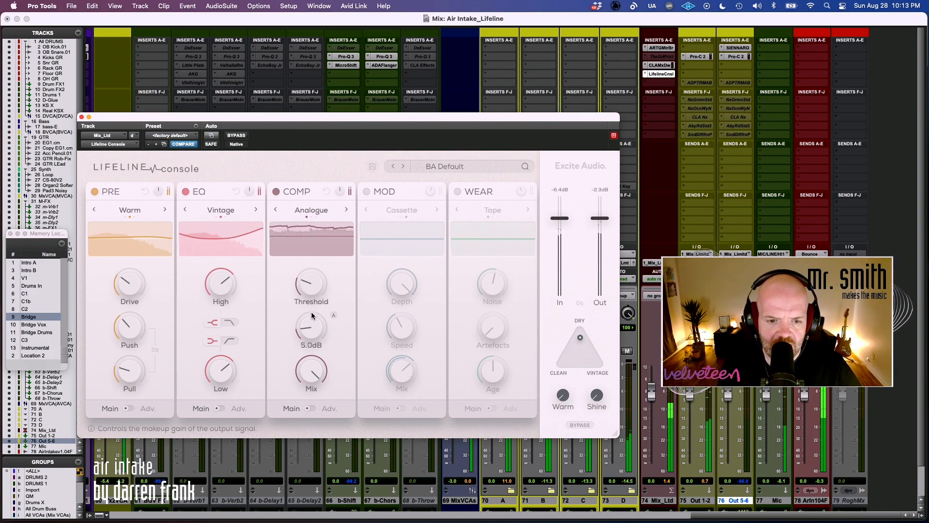
left_click_drag(313, 369, 328, 507)
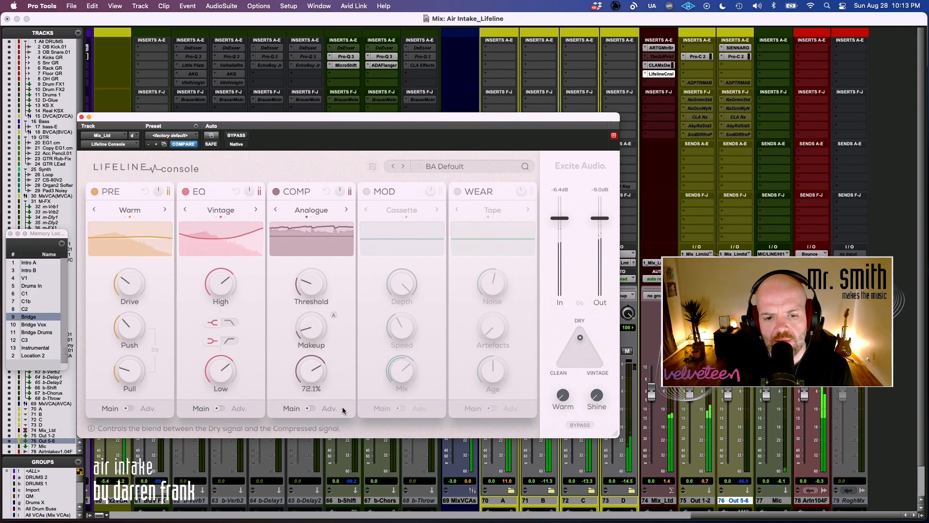
- Enable the MOD module in Cassette mode, raise its Speed to maximum, and set its Mix to 57.0%
left_click(367, 191)
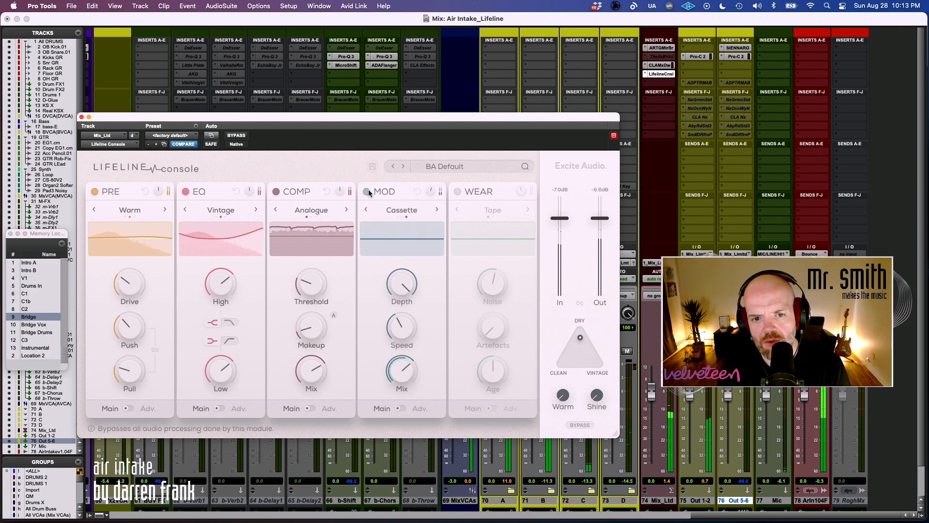
left_click_drag(401, 376, 401, 388)
left_click_drag(402, 321, 428, 252)
left_click_drag(398, 370, 389, 380)
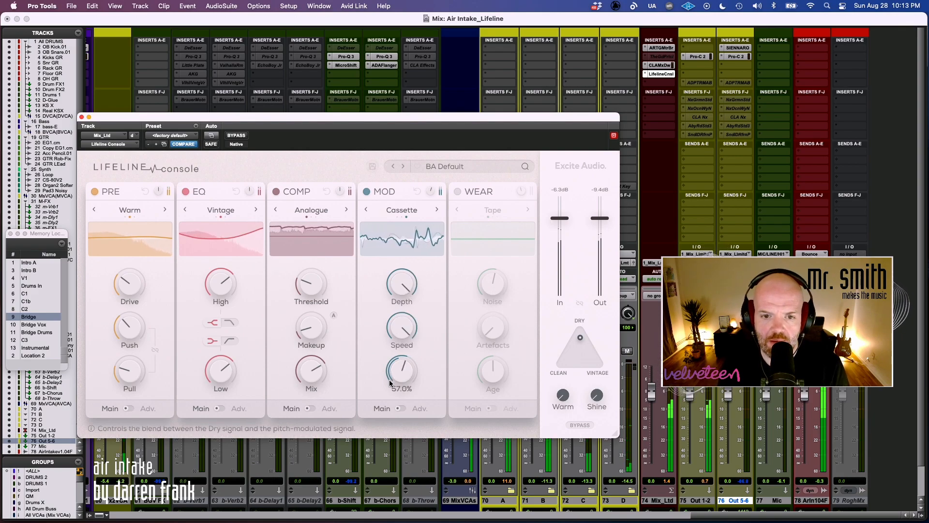
- Switch MOD to Tape mode, lower Depth and Speed to just under halfway, and reduce Mix to just over half
double_click(416, 191)
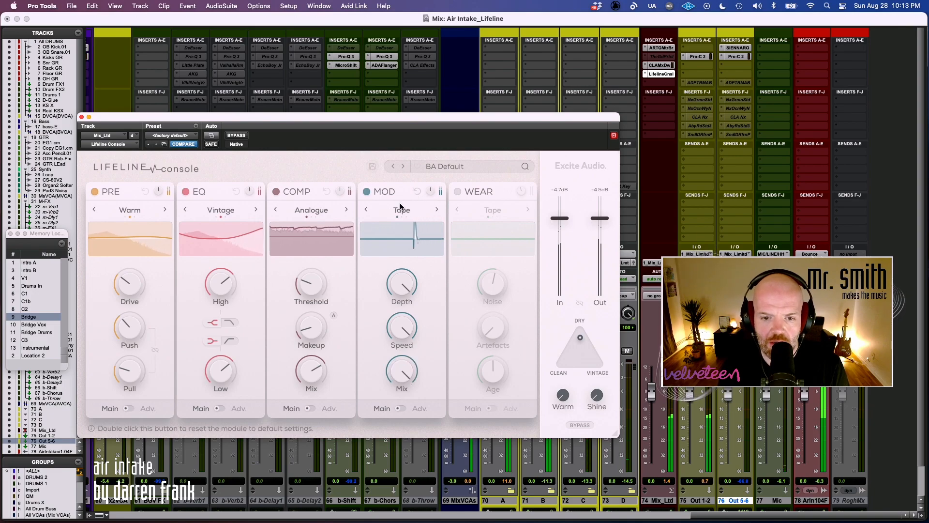
left_click_drag(394, 324, 400, 380)
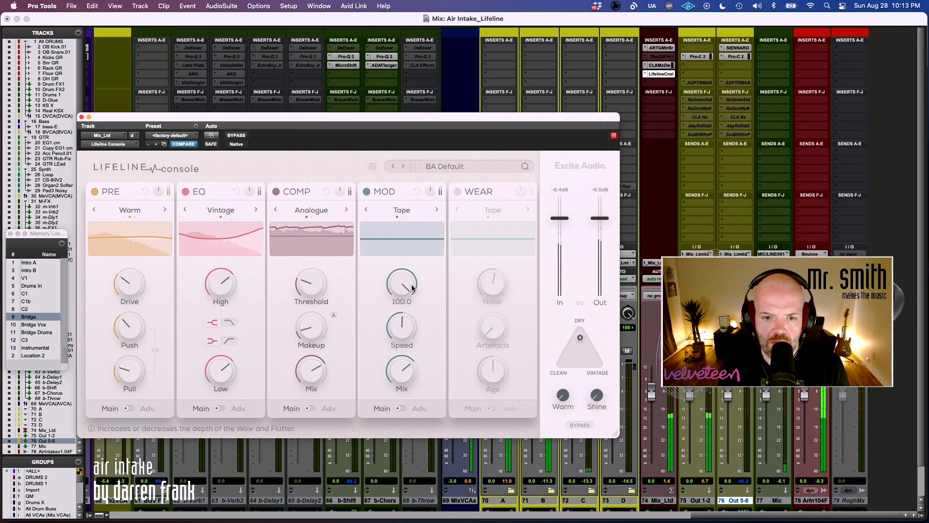
left_click_drag(370, 367, 371, 358)
left_click_drag(393, 326, 391, 354)
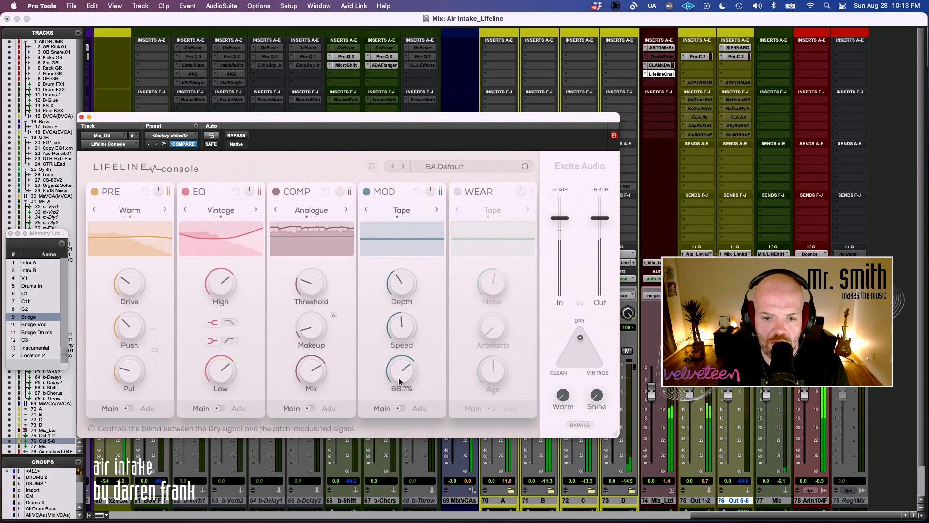
left_click_drag(384, 410, 400, 375)
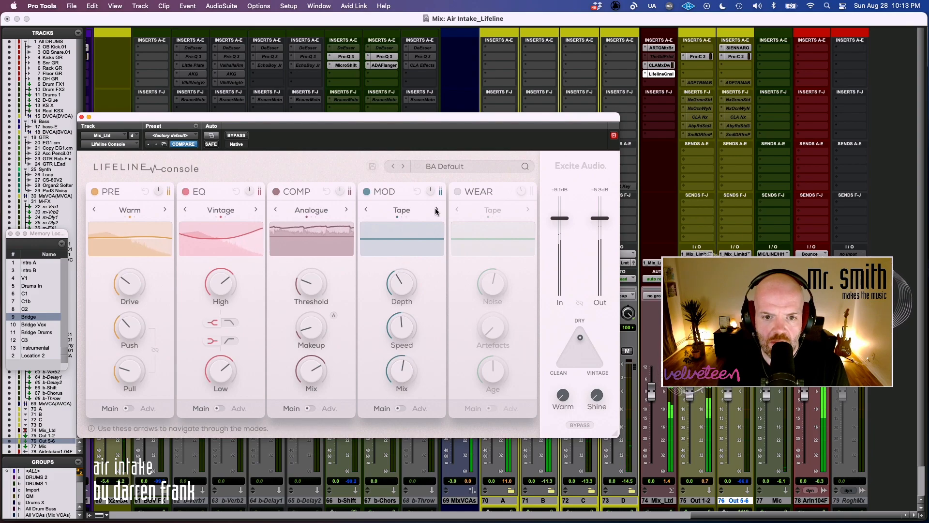
- Set MOD to Vinyl mode, add slight Wow and Flutter depth in its advanced controls, and lower Mix to about 5.9%
left_click(400, 408)
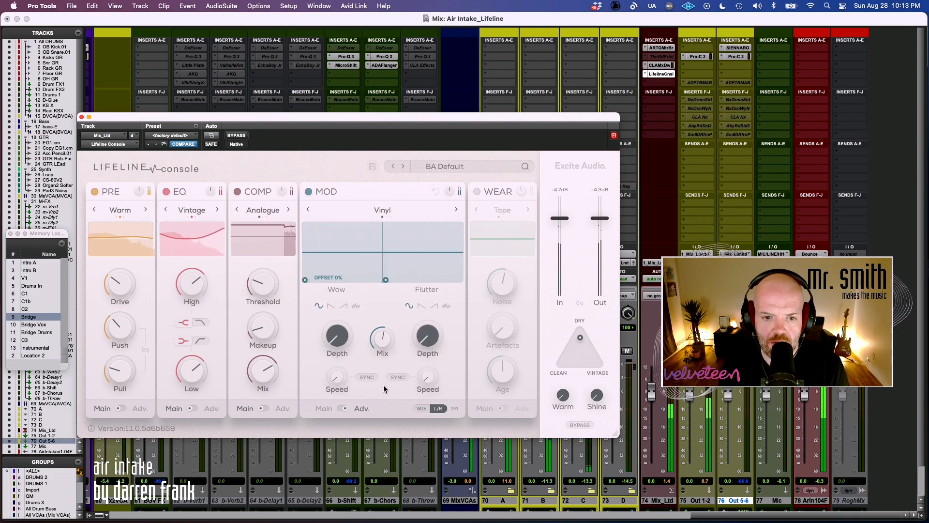
left_click_drag(341, 325, 346, 301)
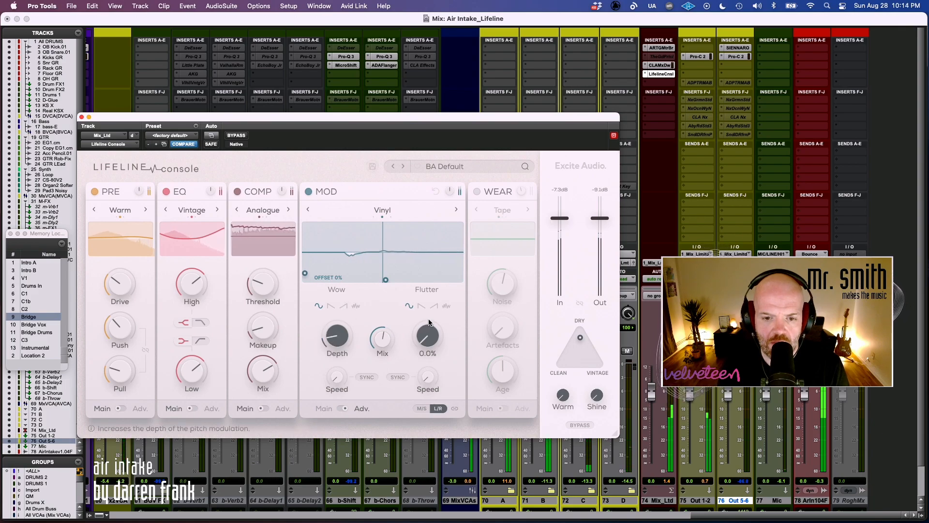
left_click(308, 191)
left_click(309, 192)
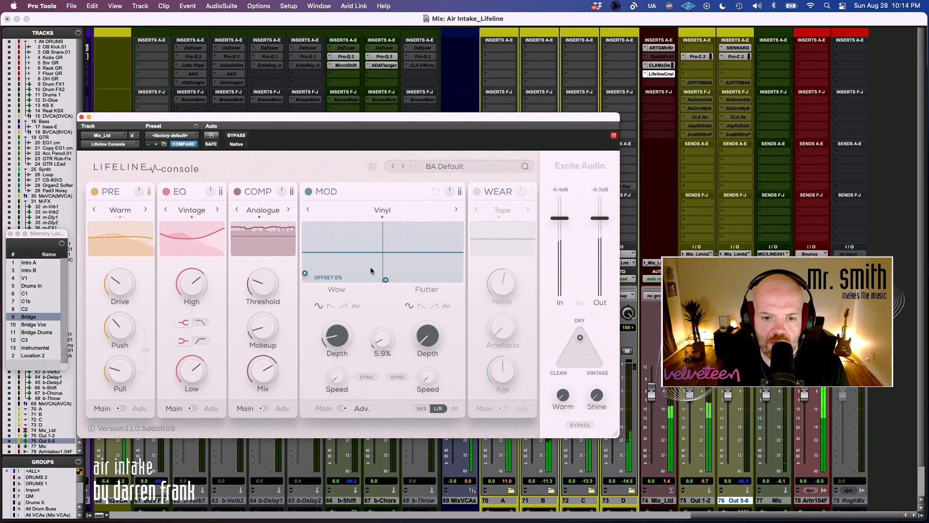
left_click_drag(428, 327, 379, 344)
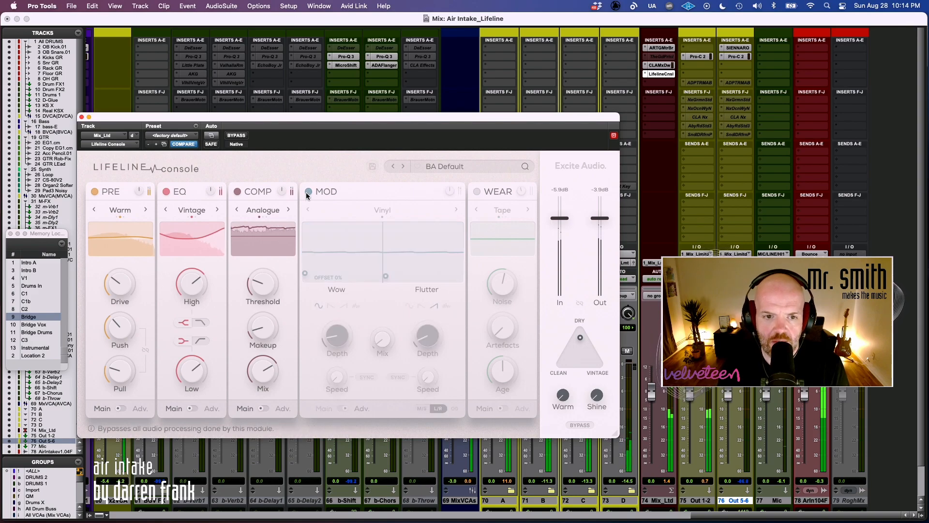
- Return MOD to its main controls, enable WEAR in Tape mode, and set its Noise to halfway and Age to minimum
left_click(477, 191)
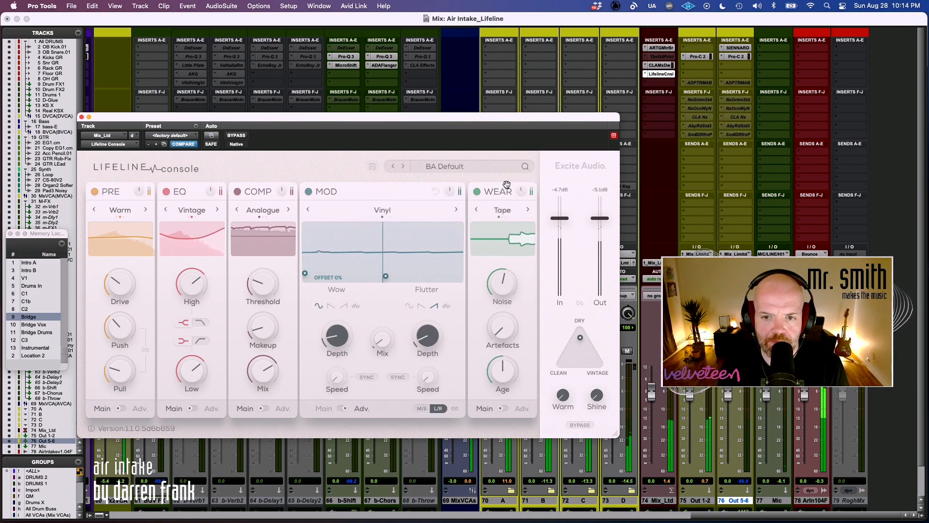
left_click(342, 408)
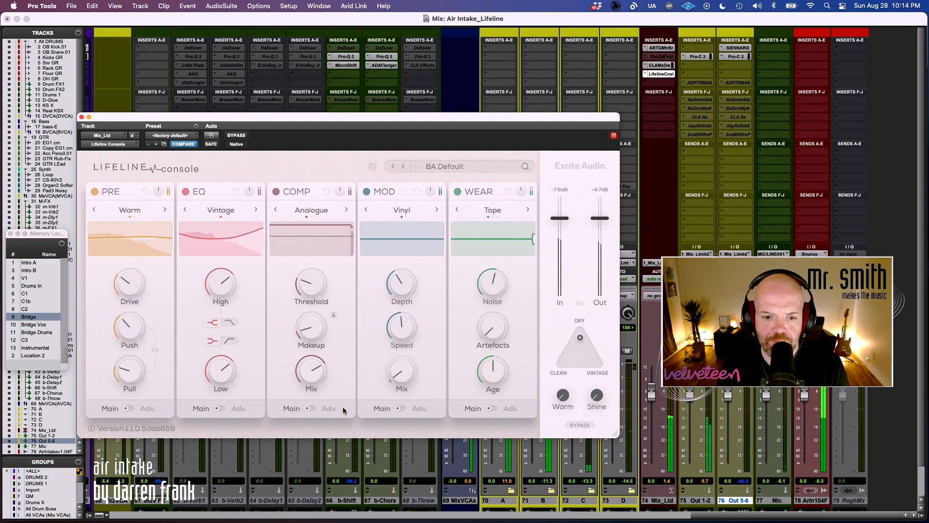
left_click(508, 193)
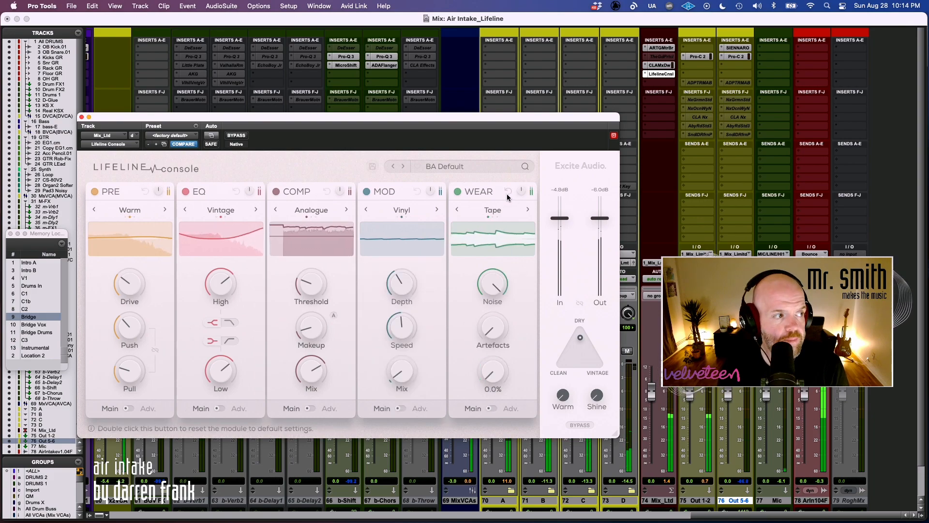
left_click_drag(498, 269, 499, 278)
left_click_drag(472, 344, 502, 320)
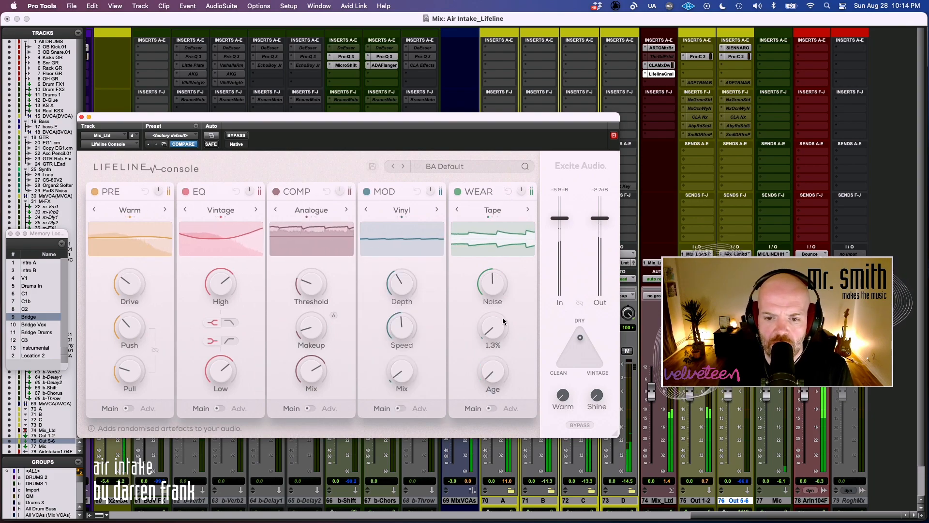
left_click_drag(494, 376, 496, 372)
- Switch WEAR to Cassette mode with Artefacts just above halfway and set its Age to 10.9%
left_click(527, 209)
mouse_move(495, 375)
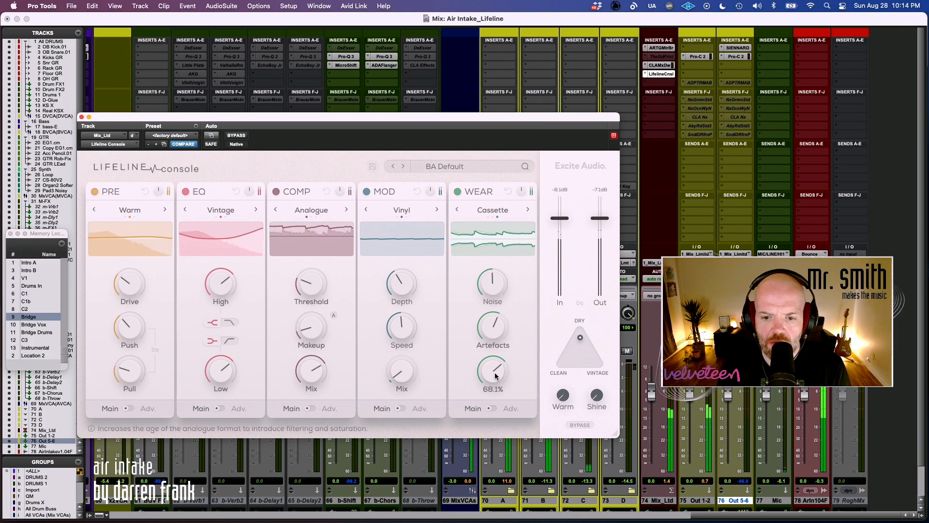
scroll(496, 361, "up", 2)
left_click_drag(491, 370, 485, 493)
mouse_move(502, 368)
left_mouse_down()
mouse_move(502, 340)
mouse_move(494, 355)
left_mouse_up()
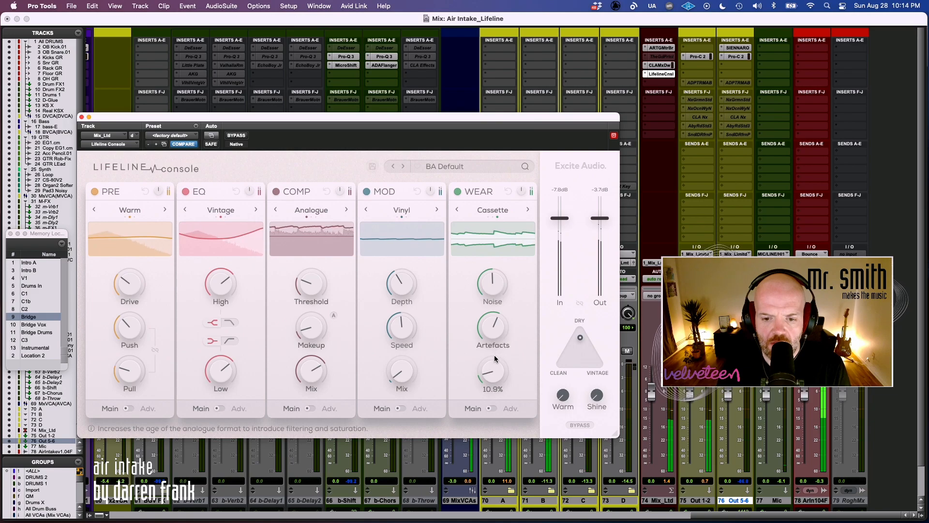
- Compare the mix with the plug-in bypassed and engaged, trimming its output gain to -1.2 dB
left_click(235, 136)
left_click(236, 136)
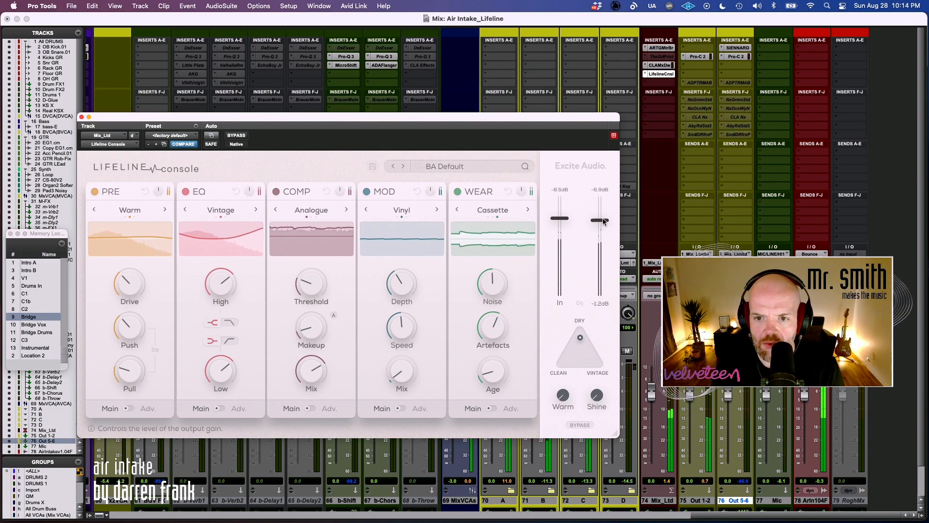
left_click(236, 136)
left_click(236, 135)
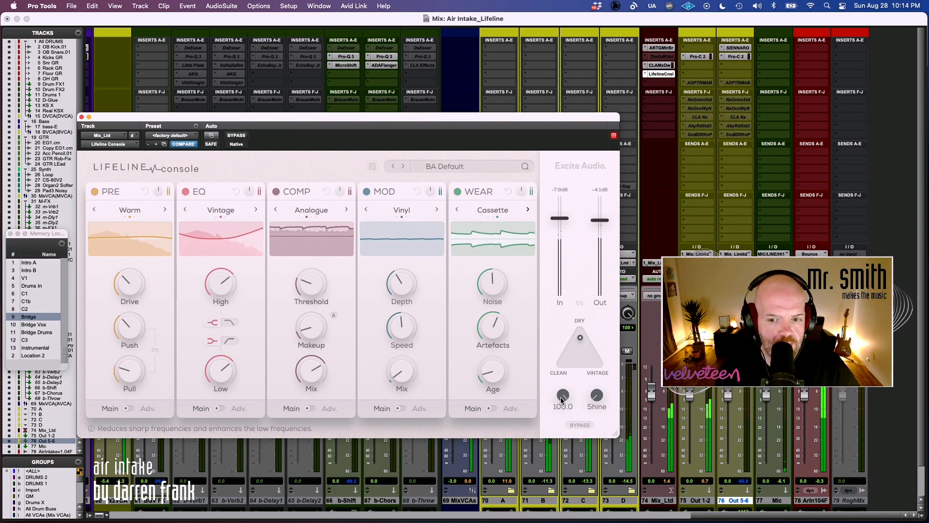
- Sweep the Warm control between 8.6 and 100 to audition it, and check the sound with the plug-in's own bypass
left_click_drag(563, 387, 579, 250)
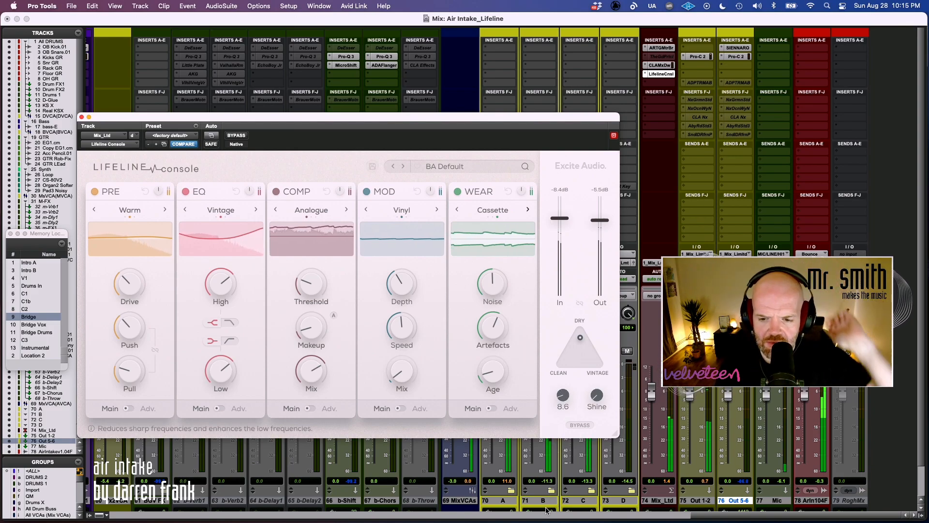
left_click_drag(541, 522, 576, 374)
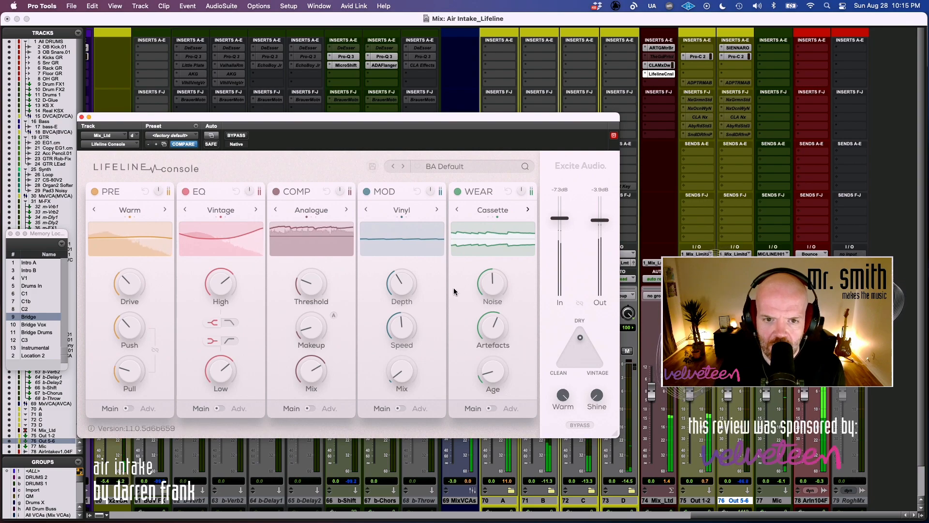
left_click(579, 425)
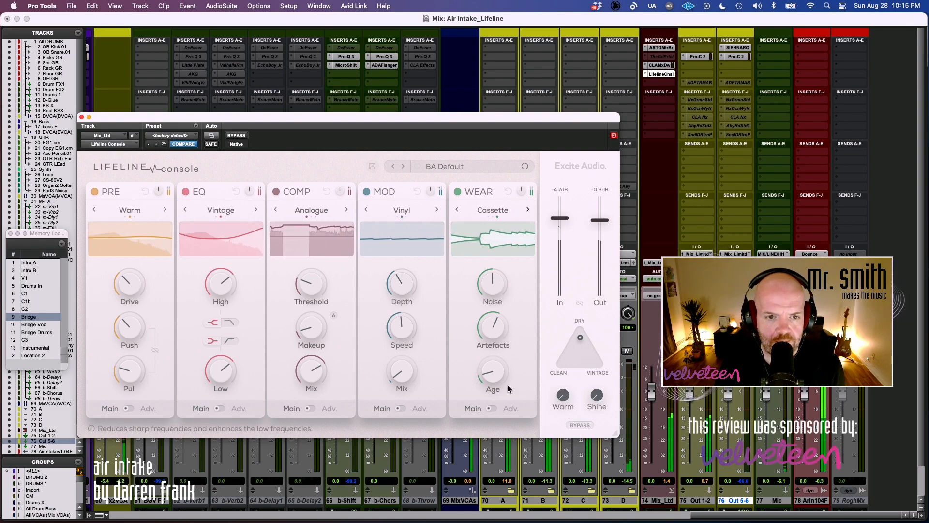
- Turn off the WEAR, MOD, COMP, EQ and PRE modules
left_click(457, 191)
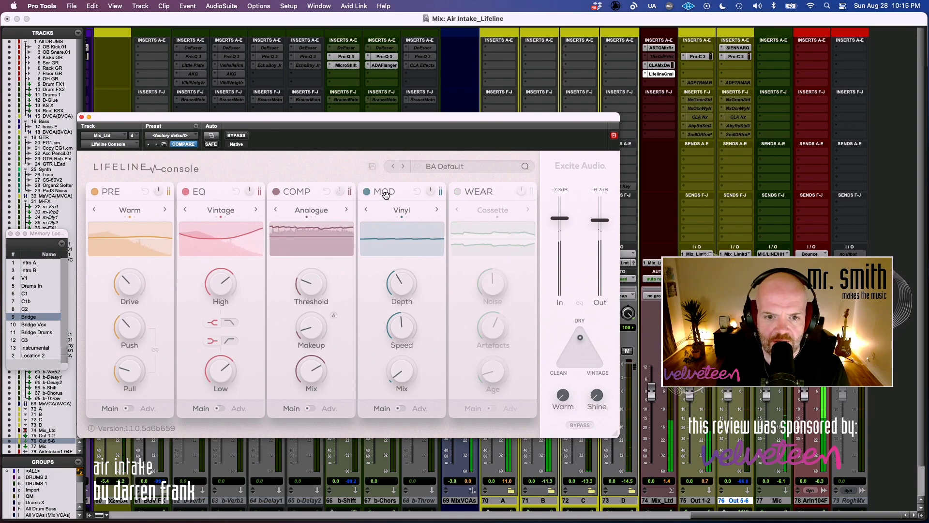
left_click(365, 192)
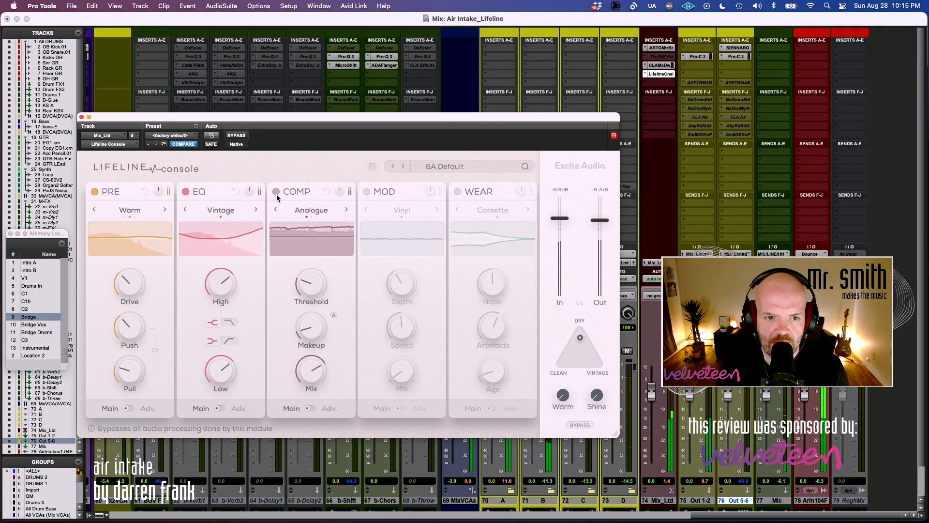
left_click(186, 191)
left_click(95, 191)
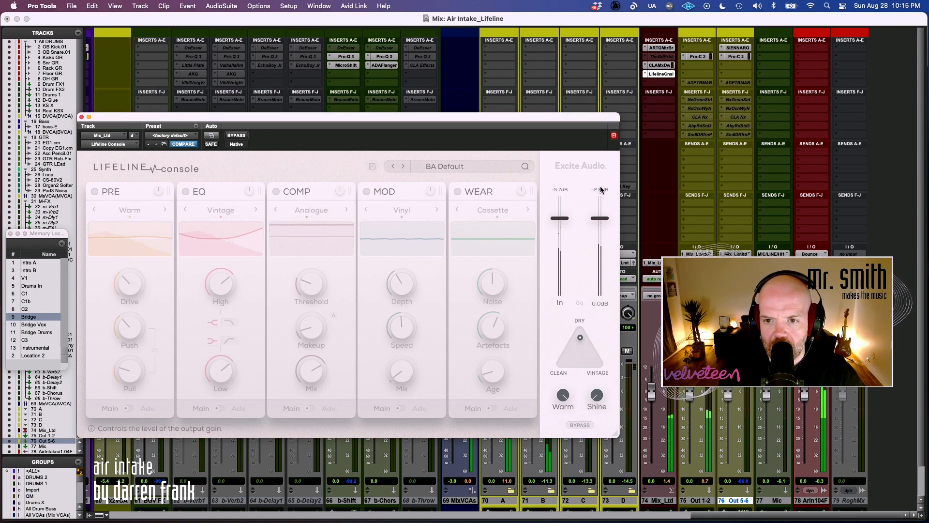
- Lower the plug-in's output gain to -3.9 dB
left_click_drag(600, 219, 605, 223)
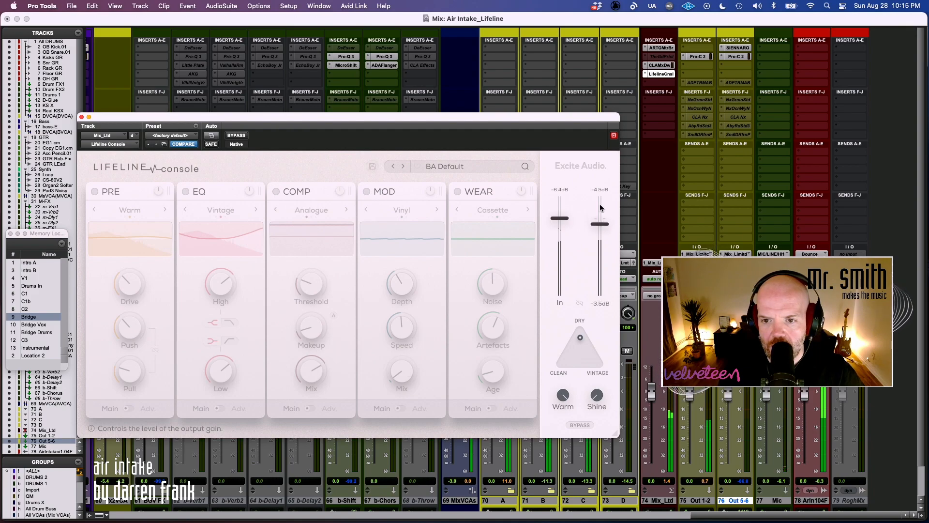
left_click_drag(600, 223, 602, 223)
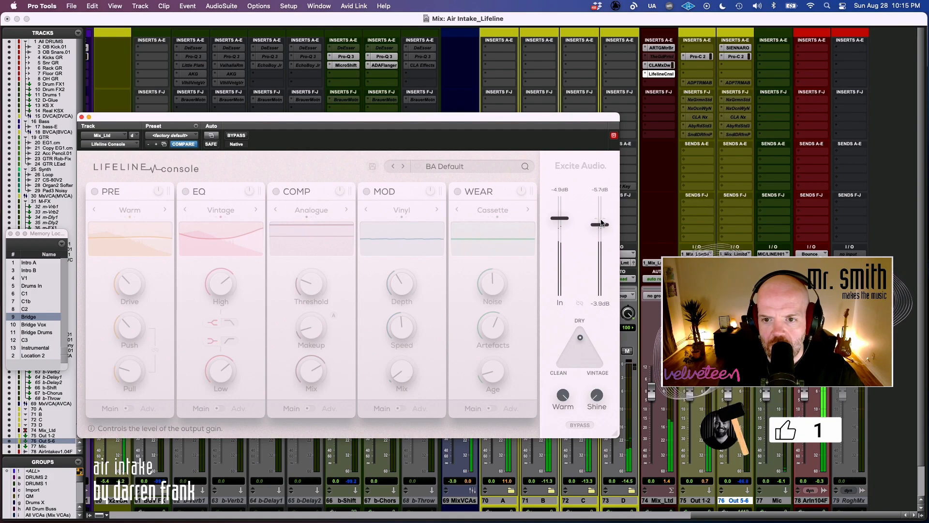
- Compare the mix with the plug-in's own bypass and reset its output gain to 0.0 dB
left_click(586, 426)
left_click(585, 425)
left_click(600, 221, "alt")
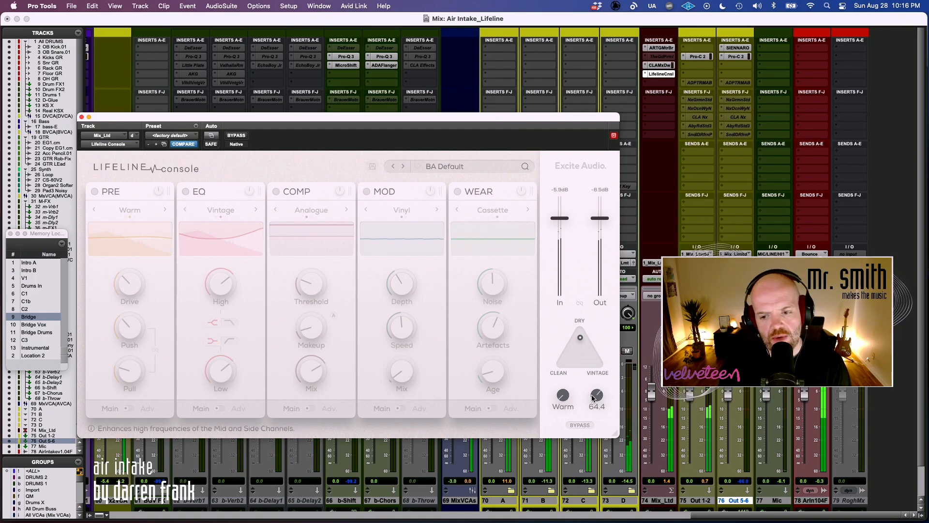
- Audition the Shine control and compare the result repeatedly against the plug-in's own bypass
left_click_drag(599, 398, 580, 463)
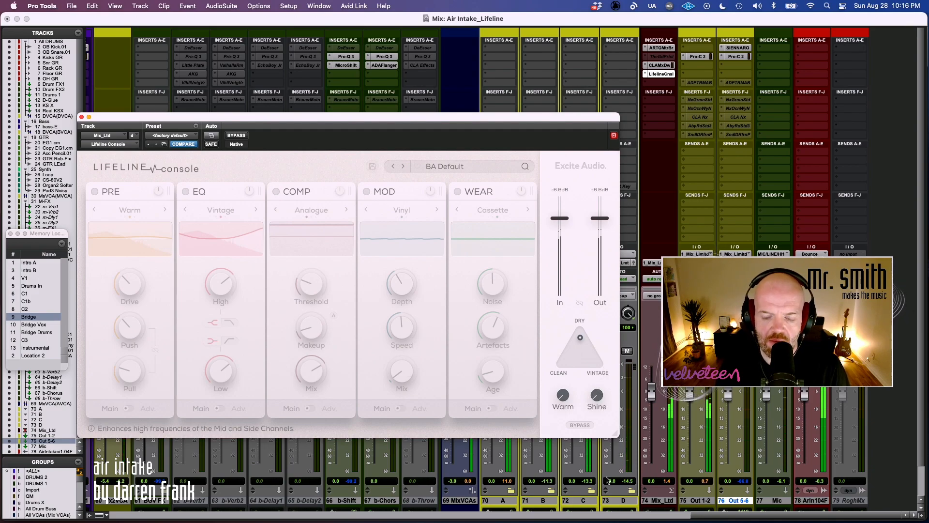
mouse_move(605, 407)
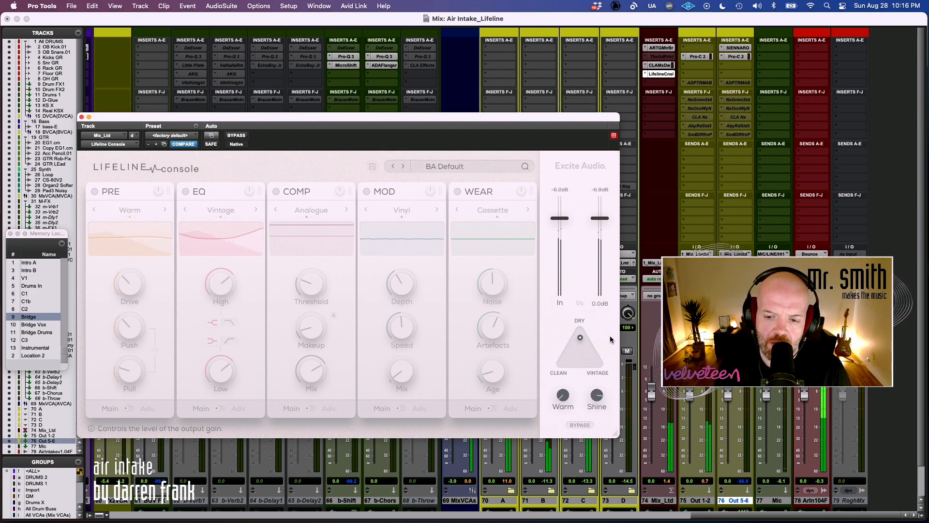
left_click(579, 425)
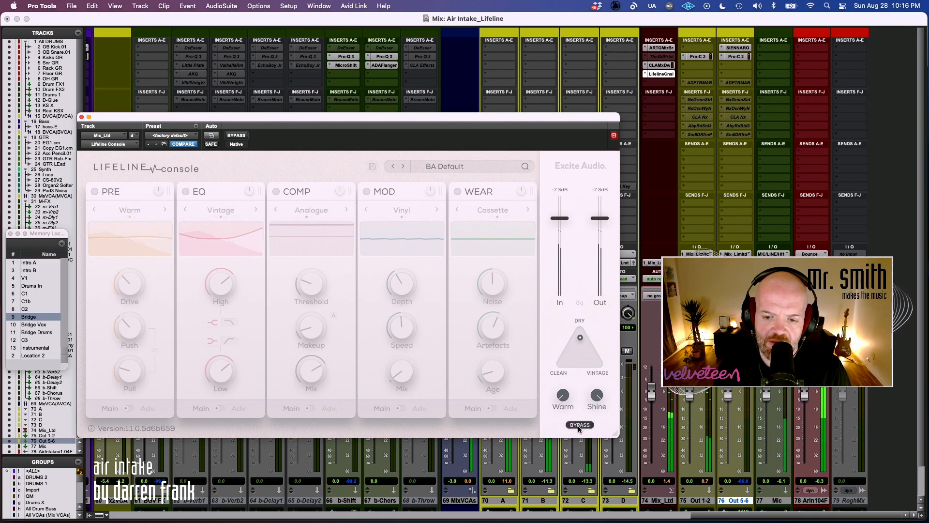
left_click(579, 426)
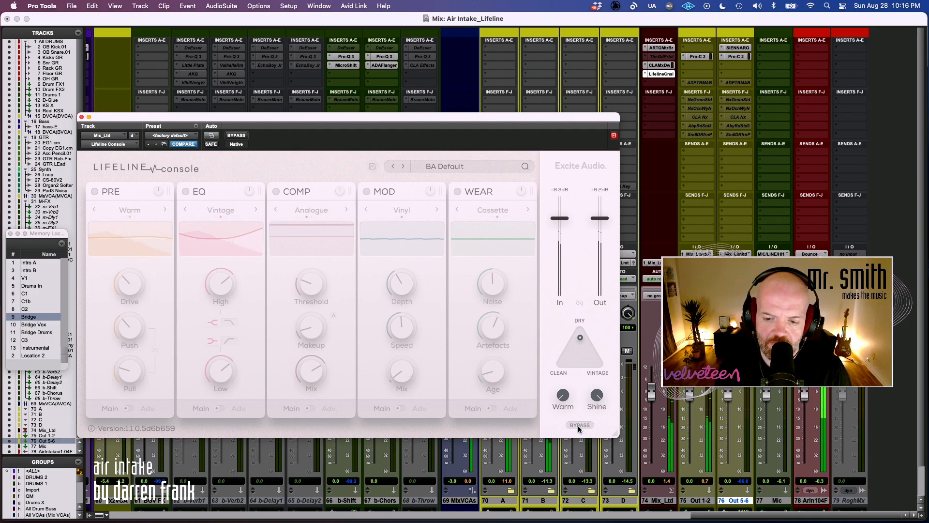
left_click(579, 425)
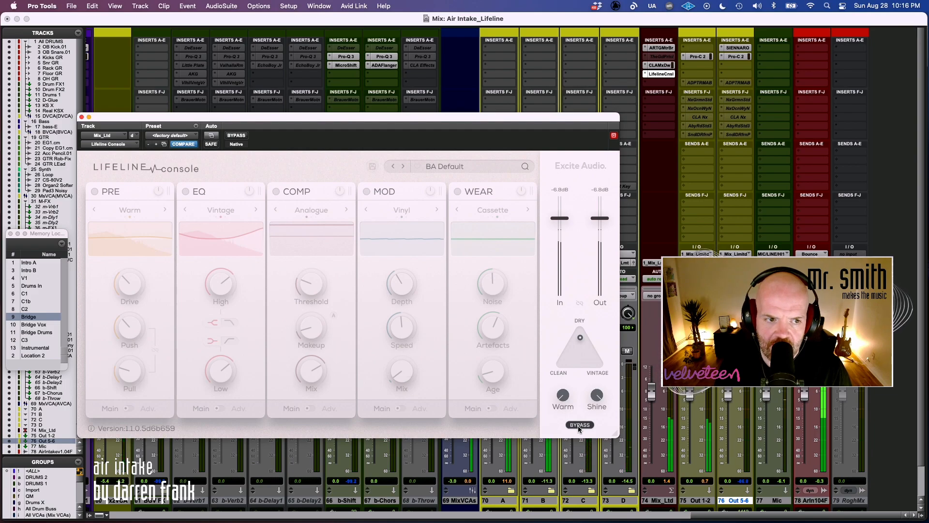
left_click(579, 425)
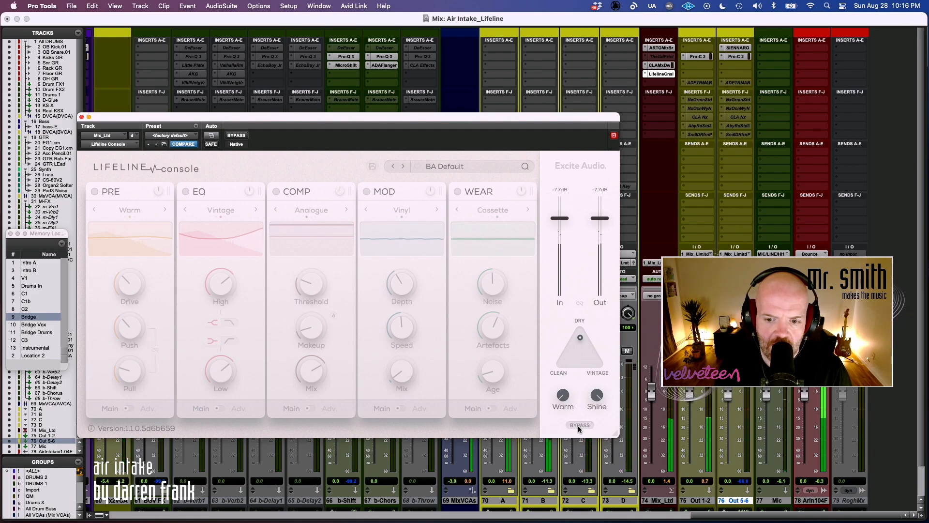
- Sweep the Shine control down to 0.0 and back up to audition its high-frequency enhancement
left_click_drag(591, 401, 615, 356)
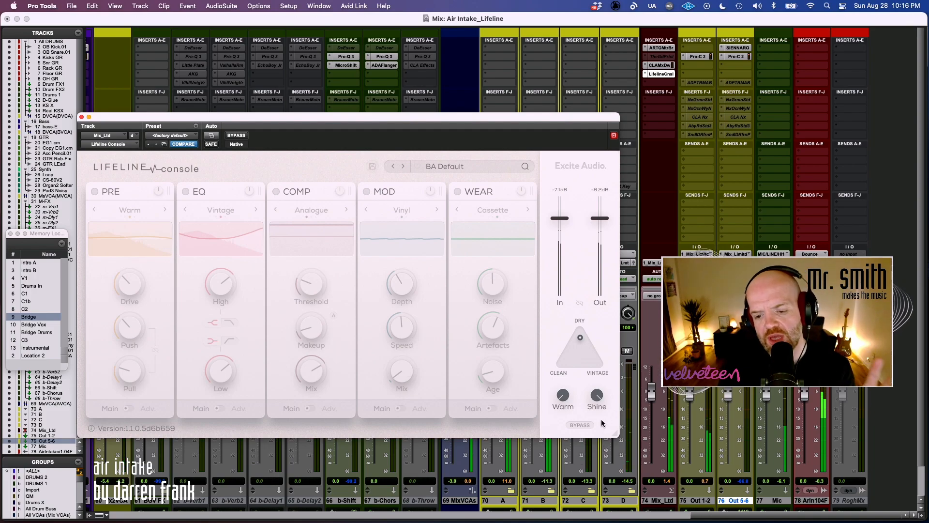
mouse_move(598, 392)
left_click_drag(598, 395, 592, 486)
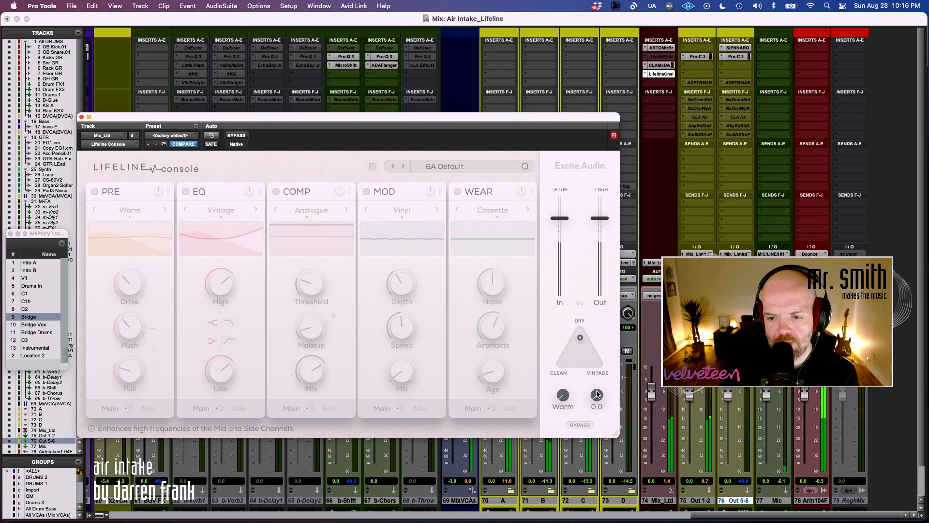
left_click_drag(614, 291, 599, 265)
- Sweep the Warm control up to 100 and bring it back down to audition the low-frequency enhancement
left_click_drag(560, 398, 596, 238)
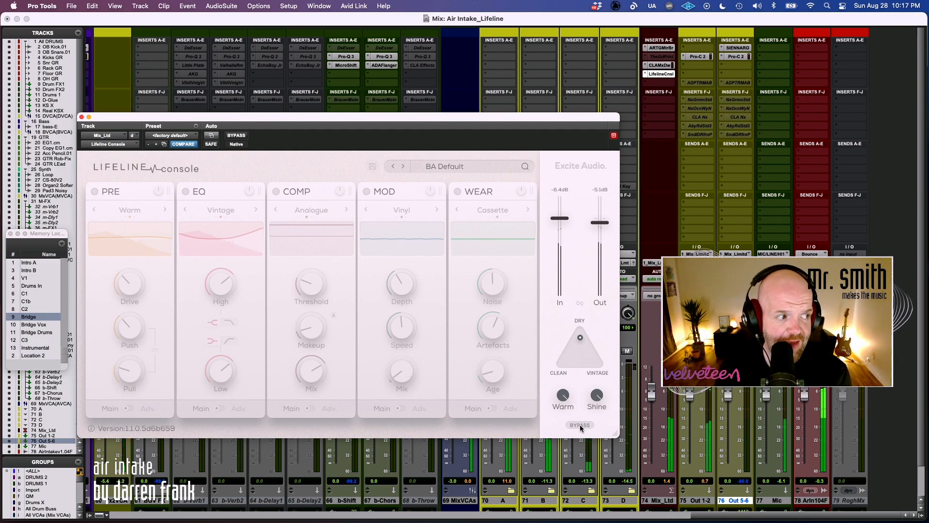
mouse_move(562, 398)
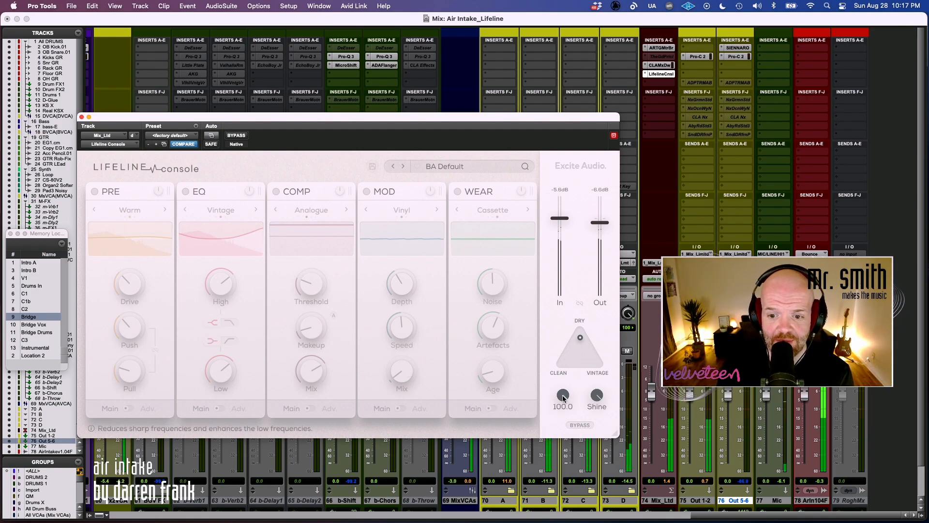
left_click_drag(547, 486, 547, 513)
left_click_drag(564, 396, 557, 437)
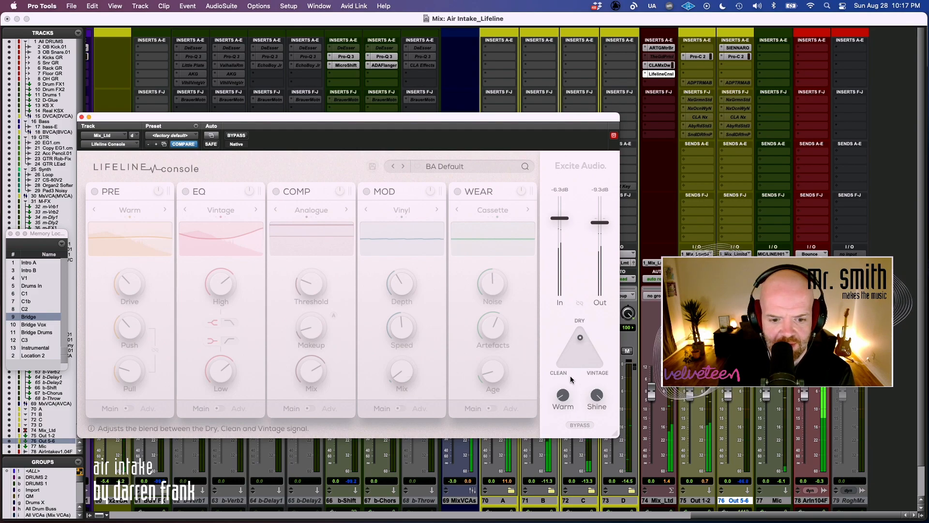
- Turn the WEAR, MOD, COMP, EQ and PRE modules back on
left_click(457, 191)
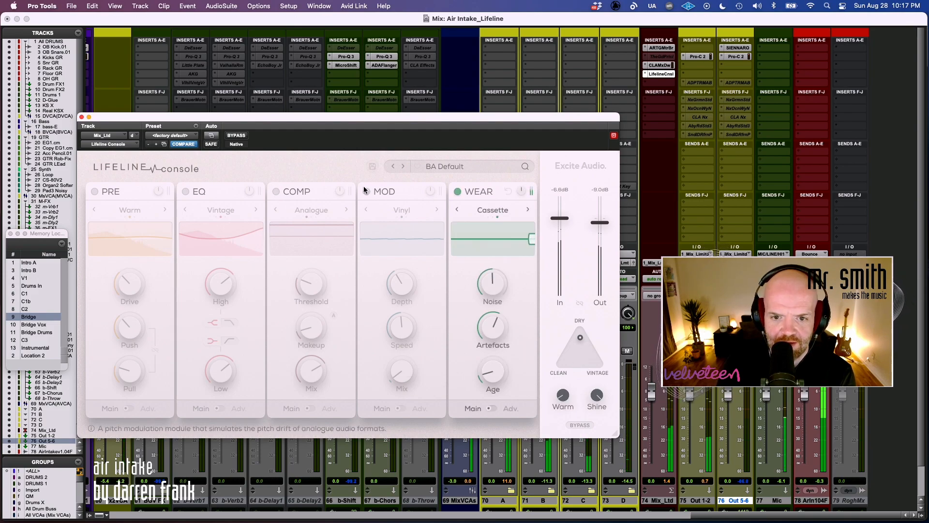
left_click(367, 192)
left_click(276, 191)
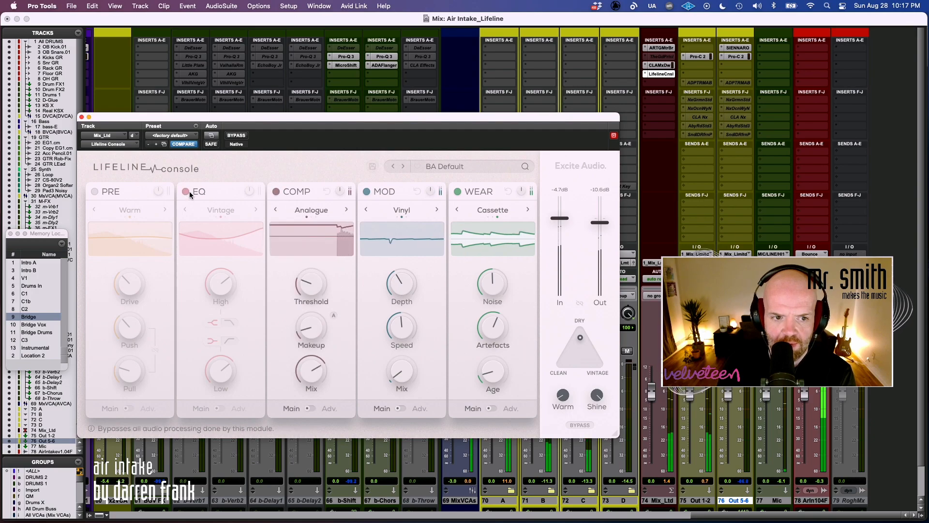
left_click(189, 192)
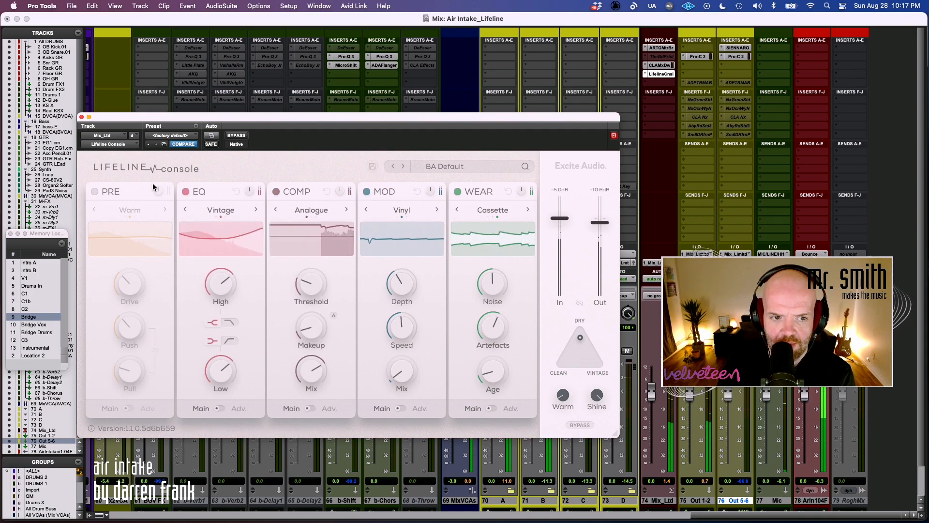
left_click(97, 192)
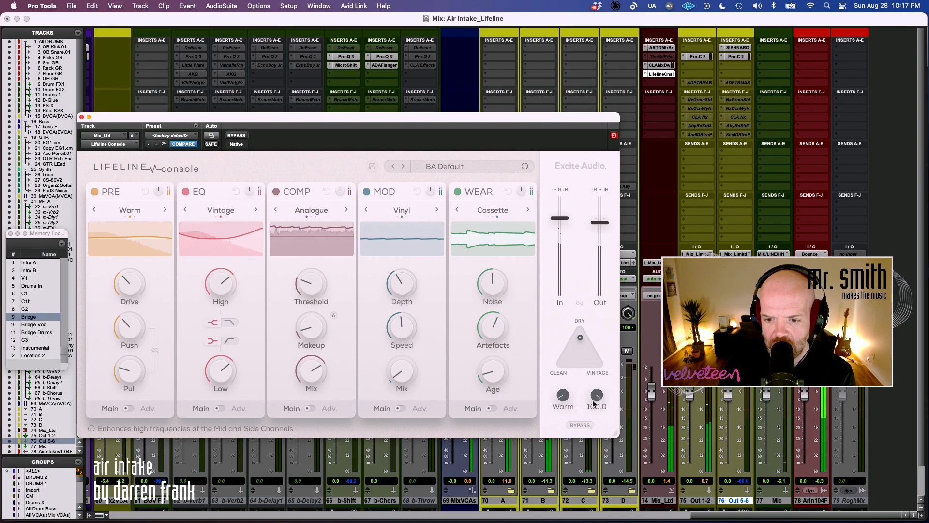
- Raise the PRE module's Drive to 8.5 dB and audition the console blend at its Vintage and Clean corners
scroll(562, 387, "up", 5)
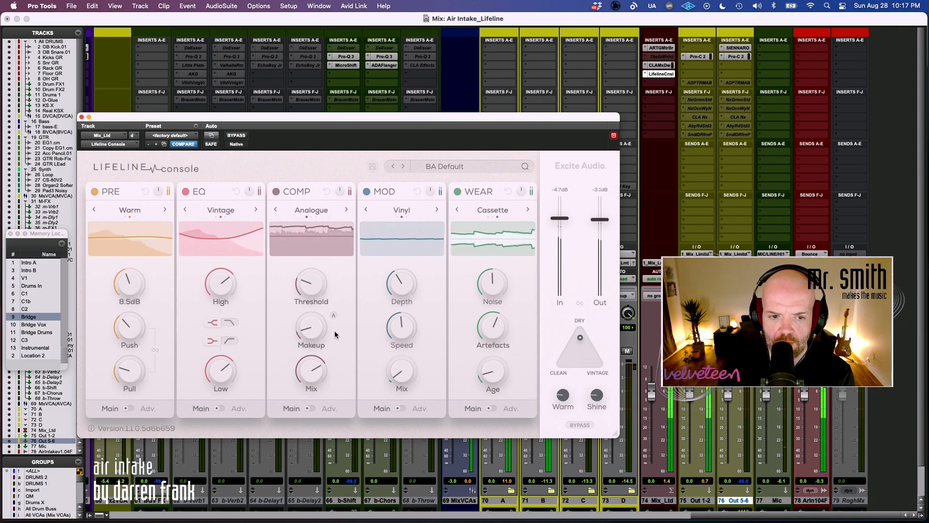
left_click_drag(581, 337, 616, 366)
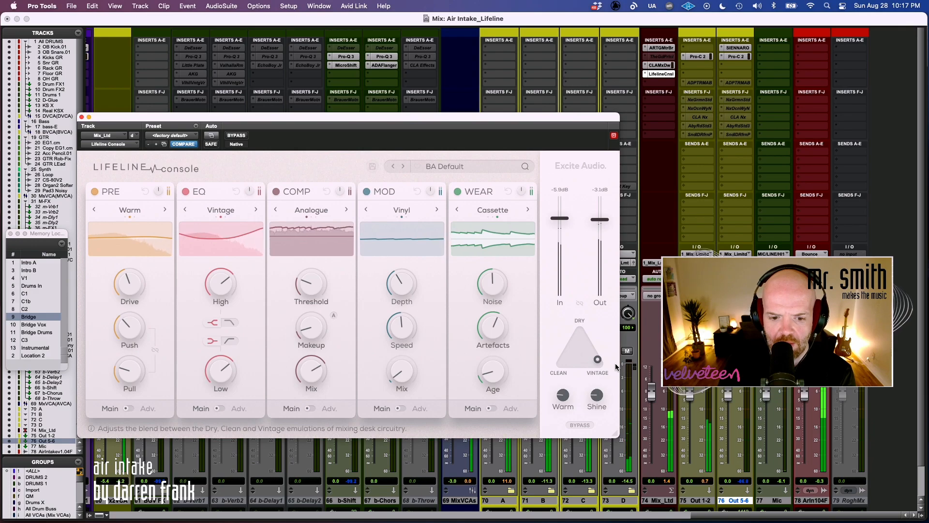
left_click_drag(602, 365, 546, 371)
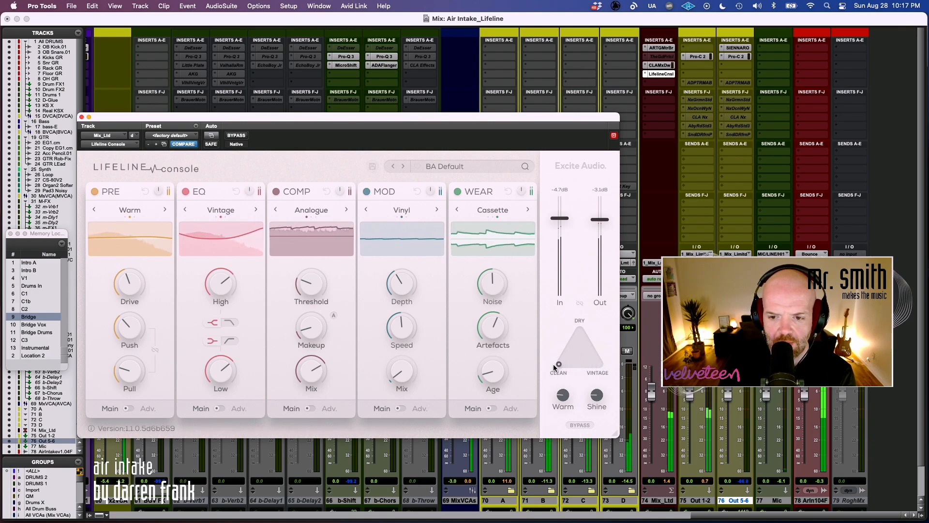
left_click_drag(557, 365, 580, 356)
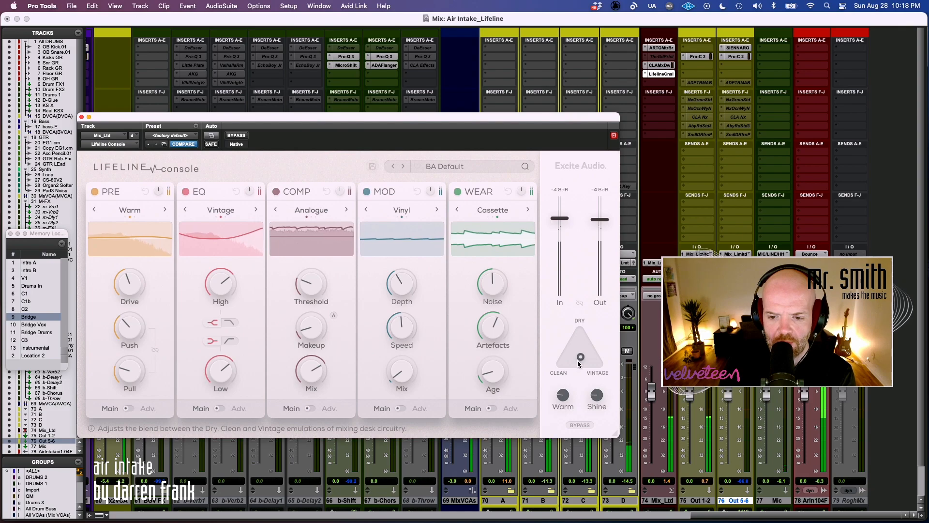
left_click_drag(581, 358, 594, 318)
left_click_drag(542, 347, 518, 382)
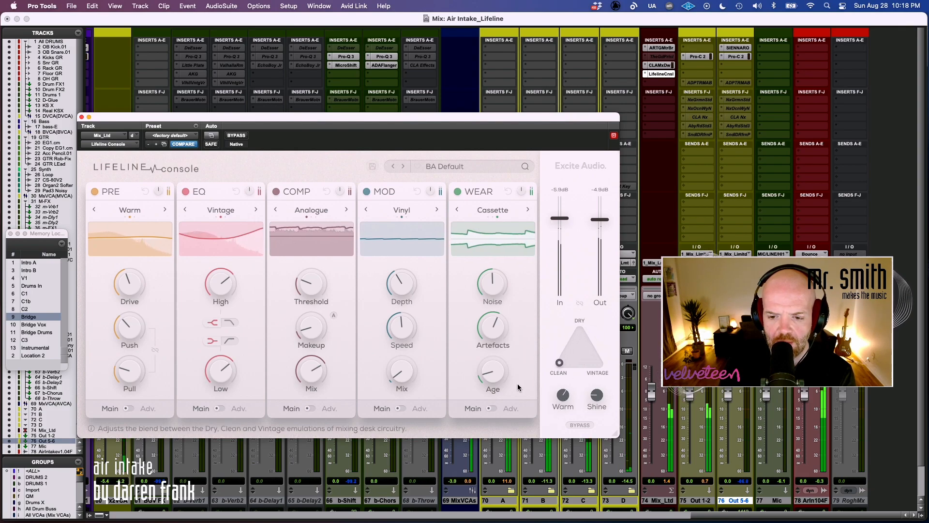
- Audition the console blend near Dry and at the lower corners, settling around the middle, slightly toward Clean
mouse_move(595, 356)
left_mouse_down()
mouse_move(613, 346)
mouse_move(583, 351)
left_mouse_up()
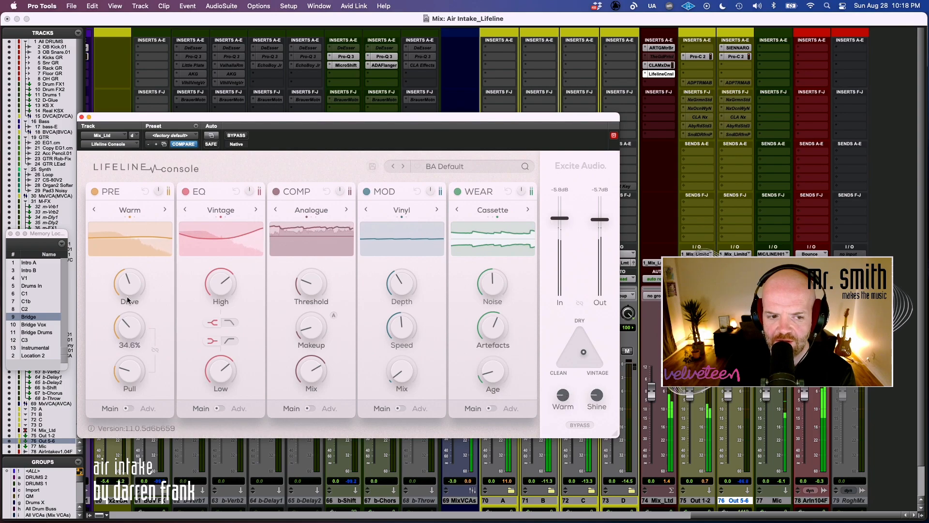
left_click_drag(583, 352, 580, 300)
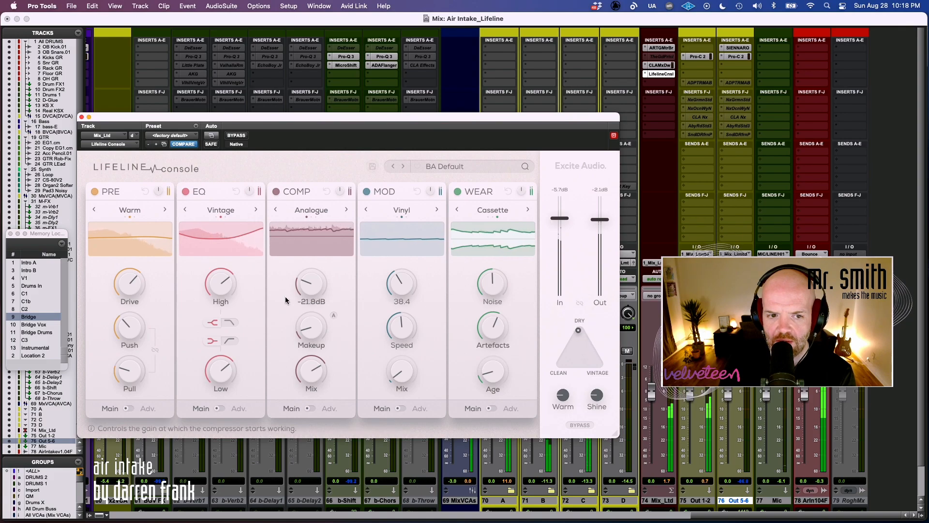
left_click_drag(578, 330, 598, 359)
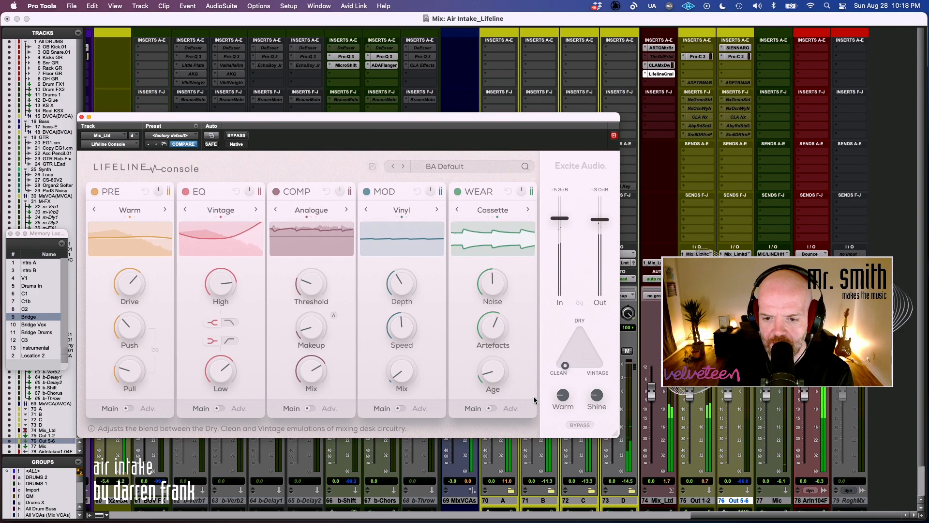
left_click_drag(580, 346, 572, 352)
- Set the EQ's High control to 5.4 dB and adjust its H/M bell to 842.2 Hz on the advanced page
left_click_drag(211, 289, 210, 303)
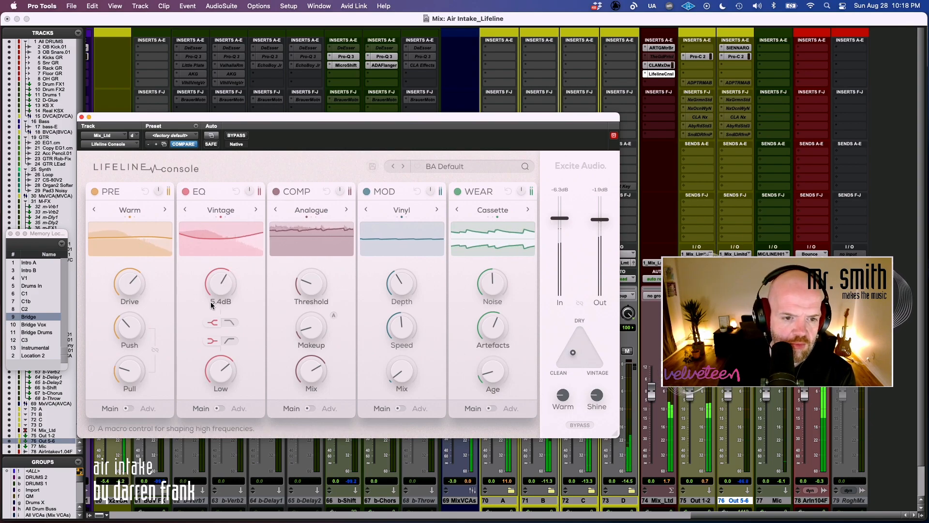
left_click(218, 408)
left_click(222, 408)
left_click(223, 408)
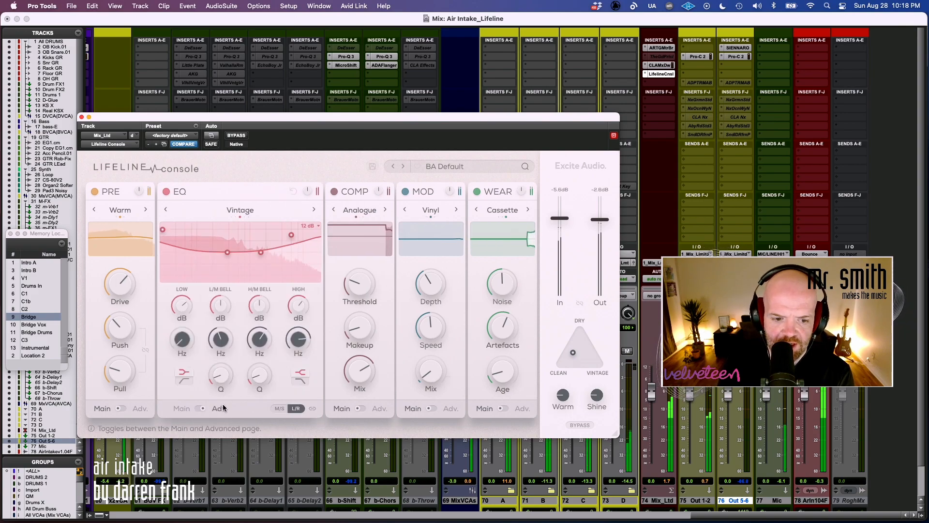
mouse_move(259, 339)
left_mouse_down()
mouse_move(255, 361)
mouse_move(266, 347)
left_mouse_up()
left_click_drag(261, 310, 260, 334)
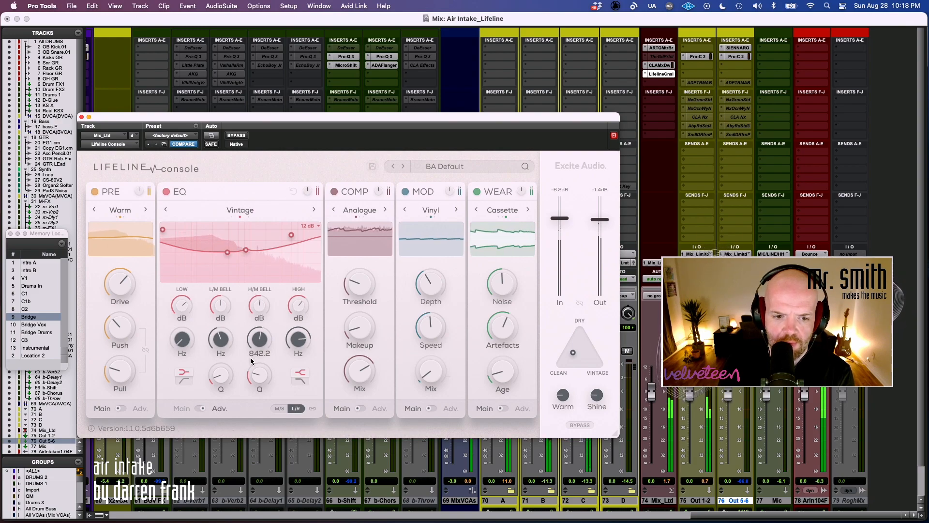
- Move the console blend fully to the Vintage corner and stop playback
left_click_drag(573, 352, 620, 381)
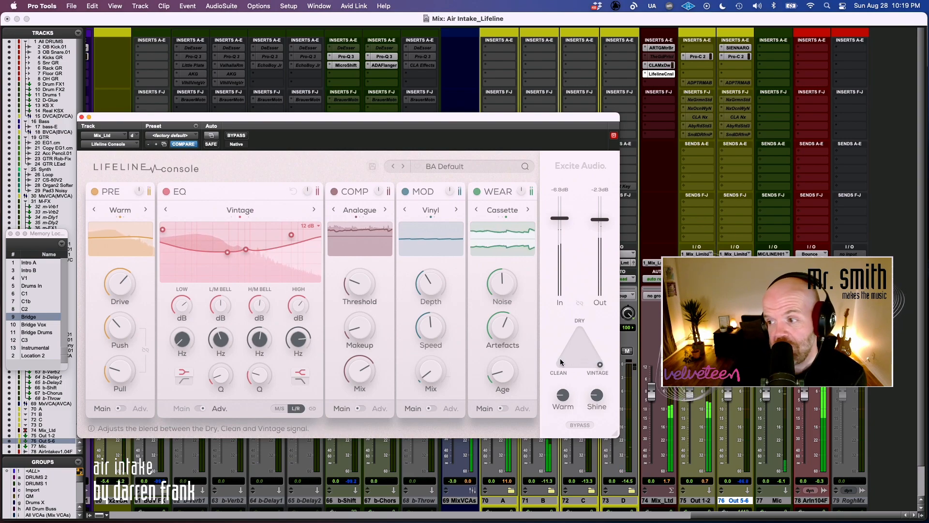
key("space")
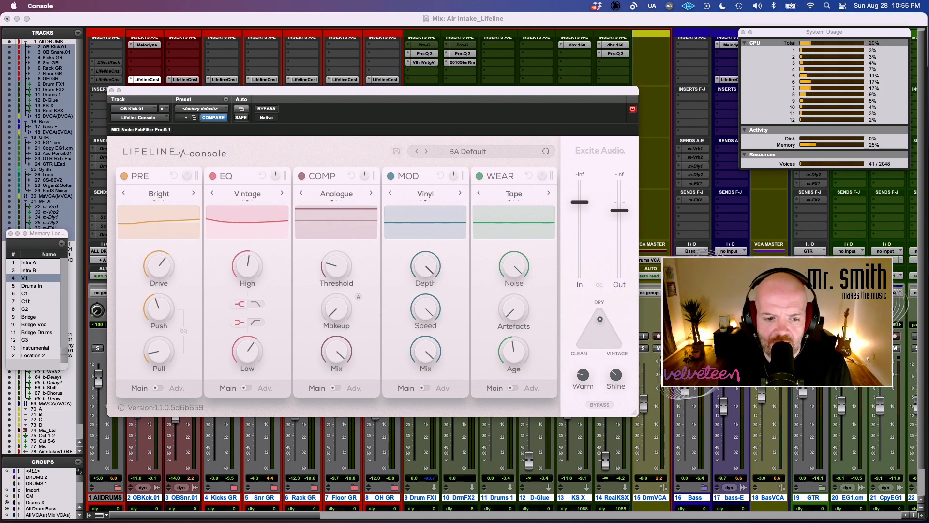
- Lower the input gain to -2.6 dB and the output gain to -9.6 dB on the OB Kick.01 plug-in
left_click(571, 374)
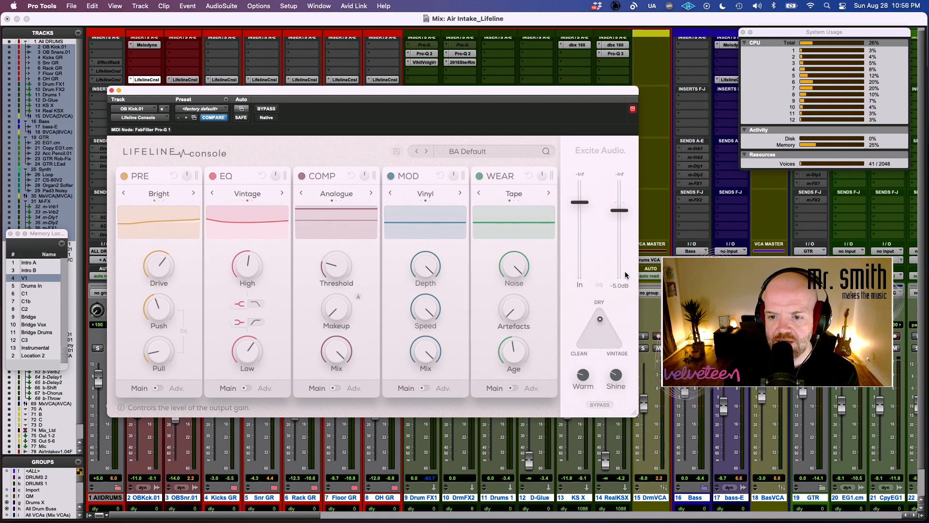
left_click_drag(586, 204, 582, 209)
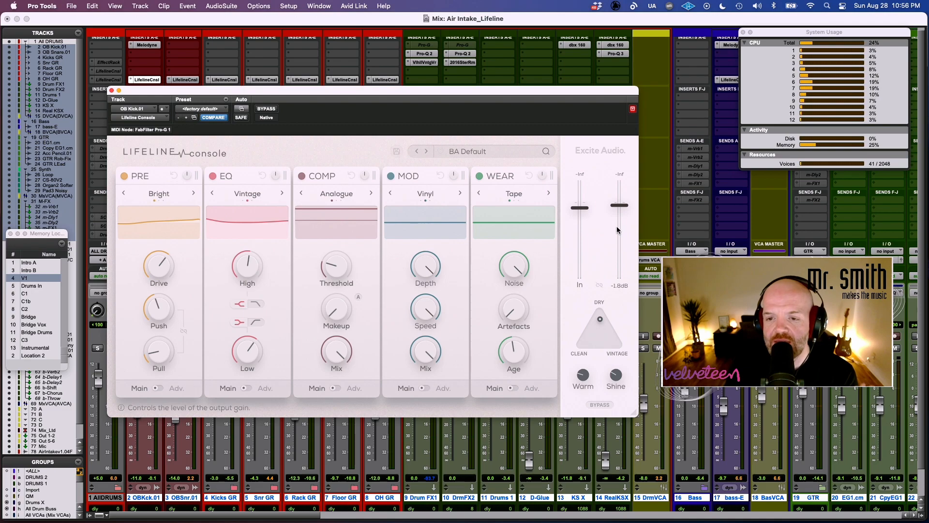
left_click_drag(624, 206, 622, 223)
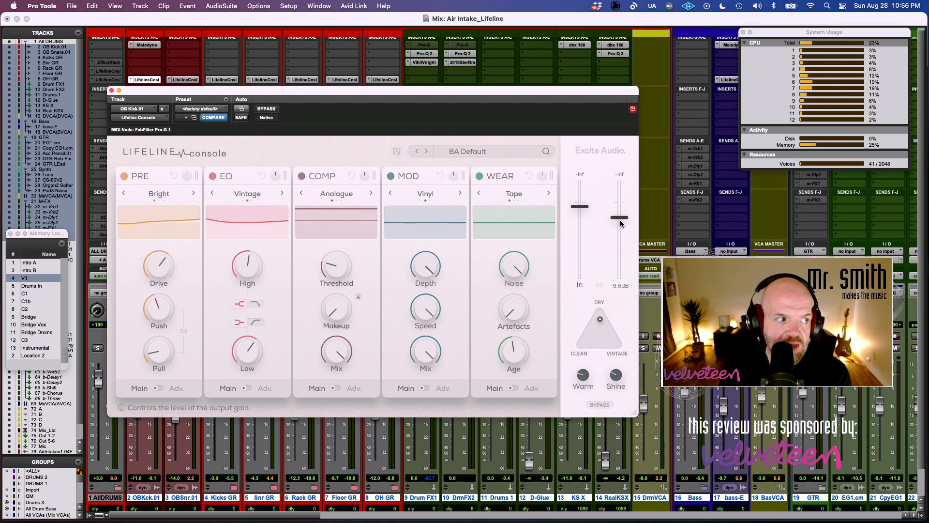
left_click_drag(621, 224, 621, 224)
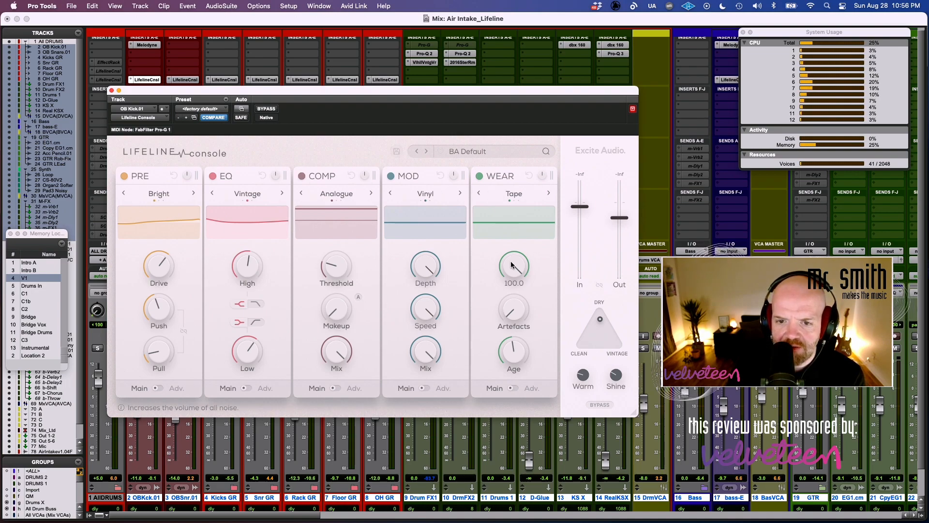
- View the advanced pages of the PRE and EQ modules and return both to their main pages
left_click(157, 388)
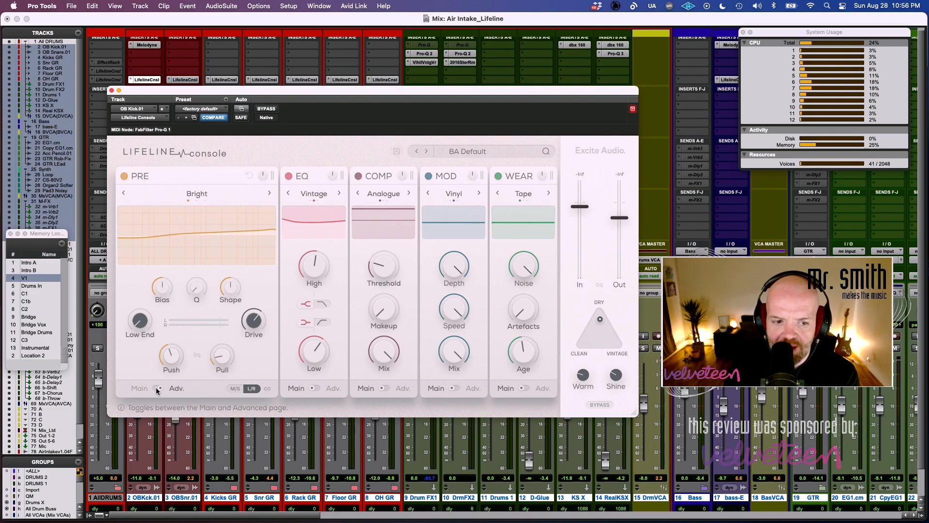
left_click(158, 389)
left_click(242, 388)
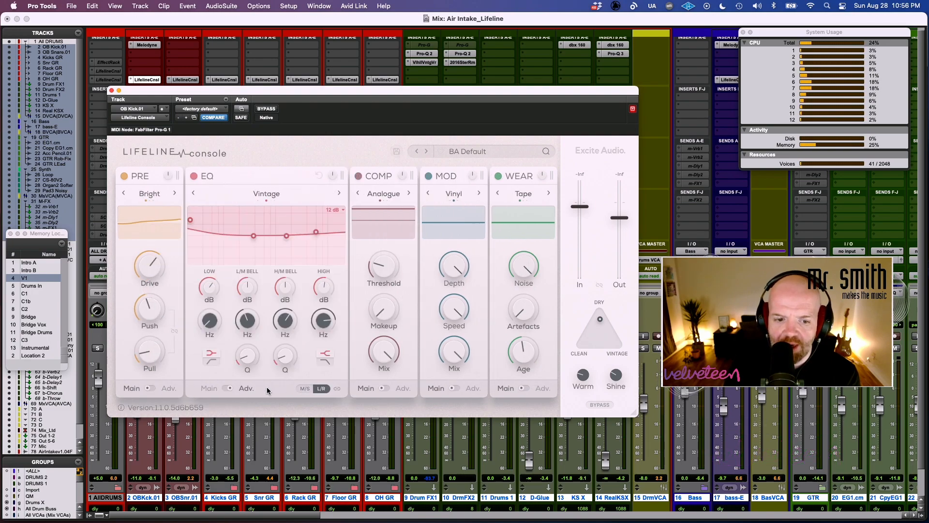
left_click(229, 388)
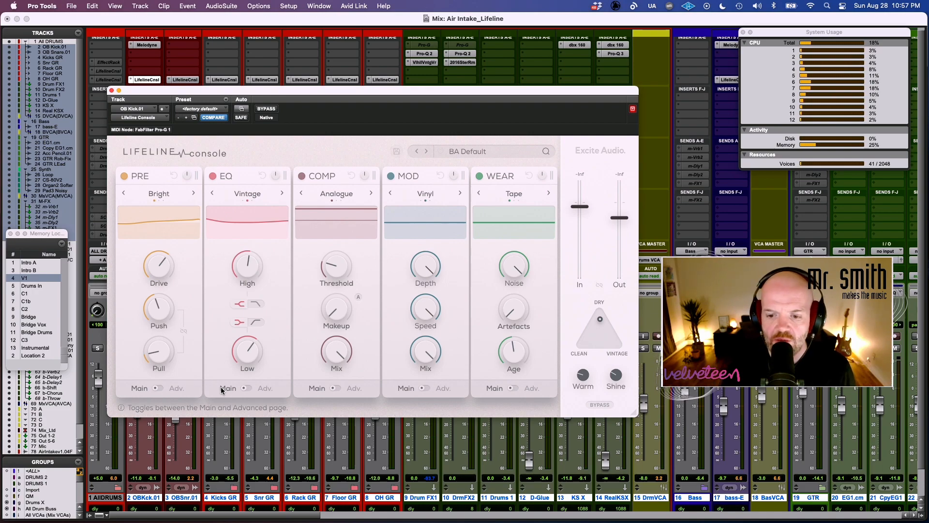
- Reorder the module chain so that MOD sits between PRE and EQ
mouse_move(317, 180)
left_mouse_down()
mouse_move(232, 183)
mouse_move(317, 182)
left_mouse_up()
left_click_drag(421, 177, 232, 170)
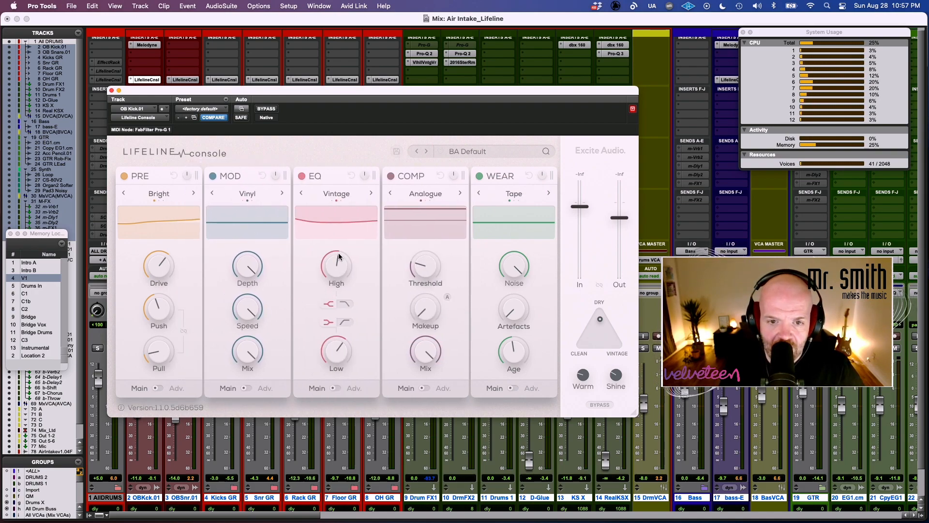
- Raise the plug-in's output gain and set its input gain to -0.6 dB
mouse_move(441, 306)
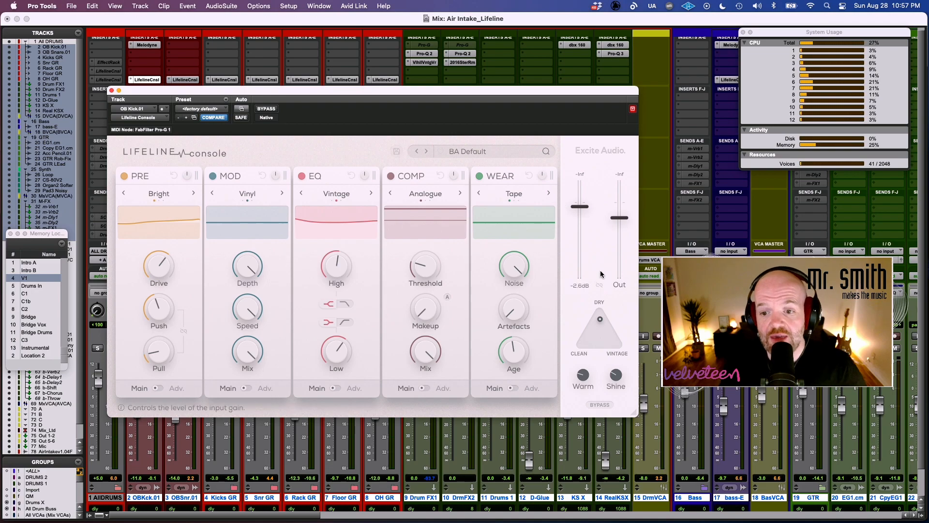
left_click_drag(619, 218, 618, 210)
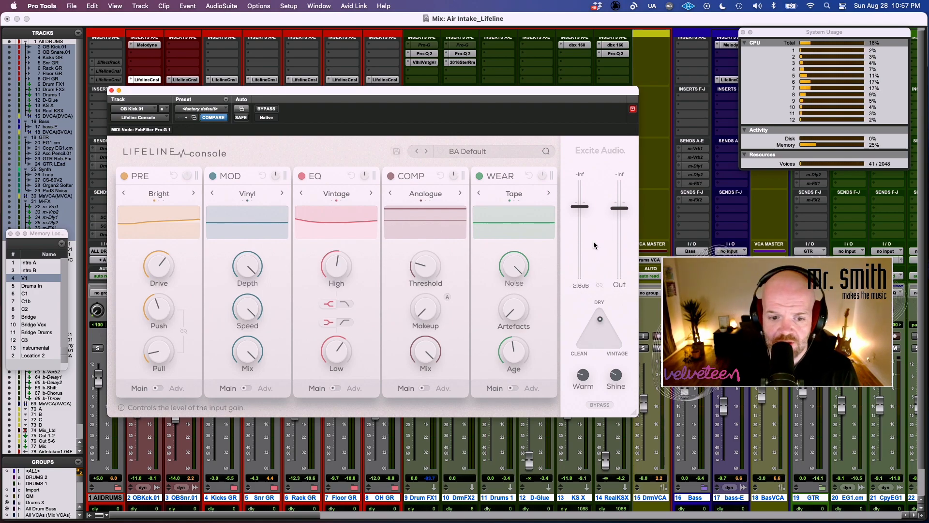
scroll(593, 241, "up", 4)
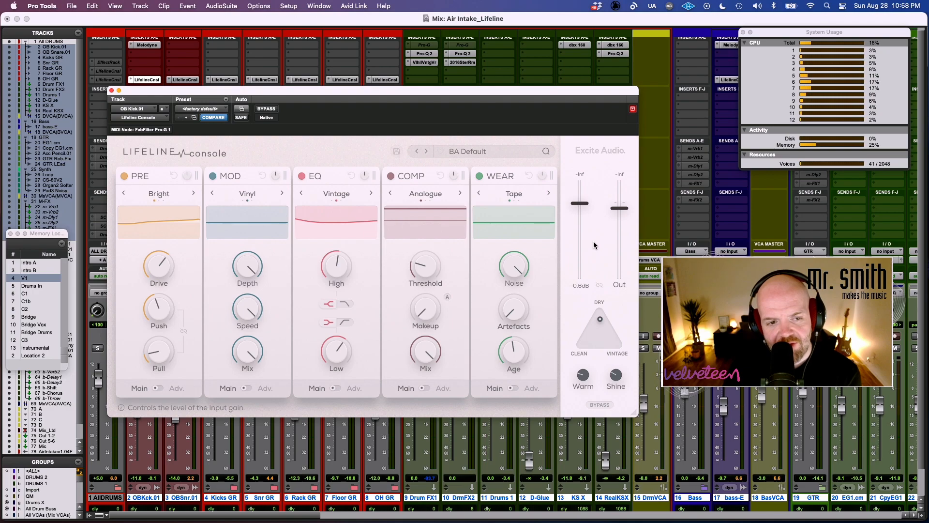